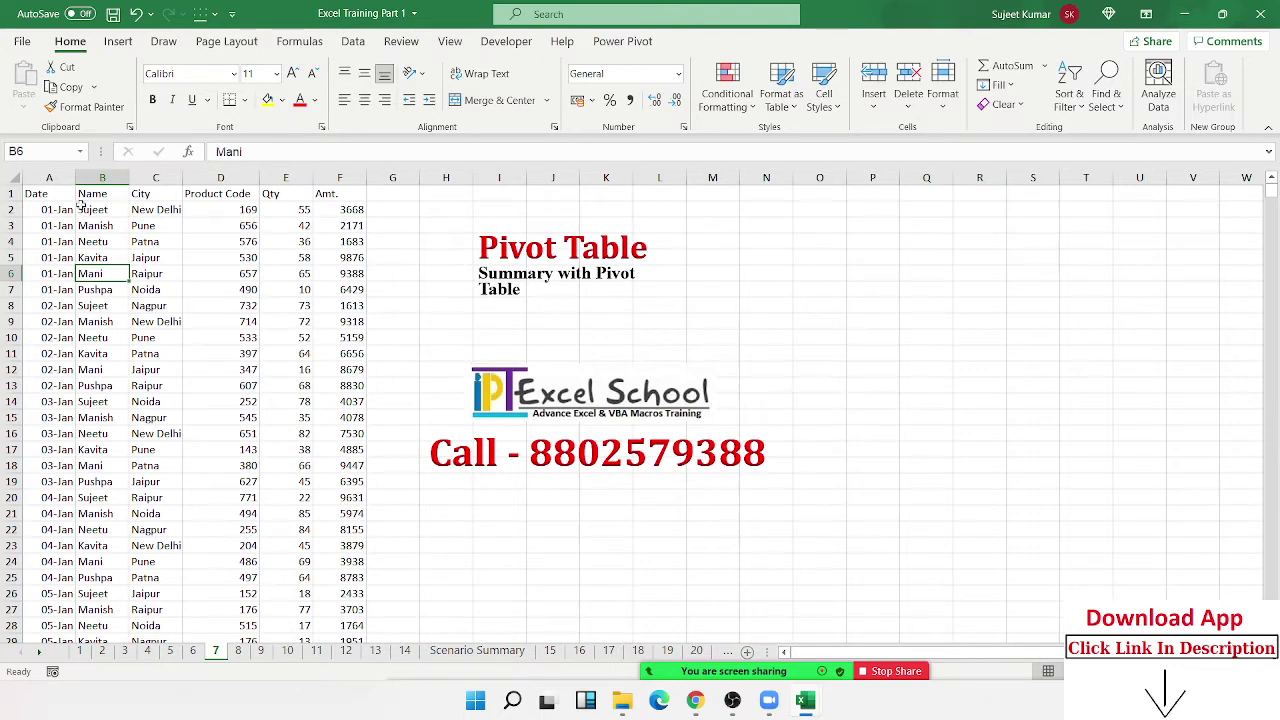
# Step: Highlight the Name, City, Qty and Amt. columns of the sales data, then set the active cell in the table
pyautogui.moveTo(63, 208)
pyautogui.mouseDown()
pyautogui.moveTo(229, 325)
pyautogui.moveTo(325, 510)
pyautogui.mouseUp()
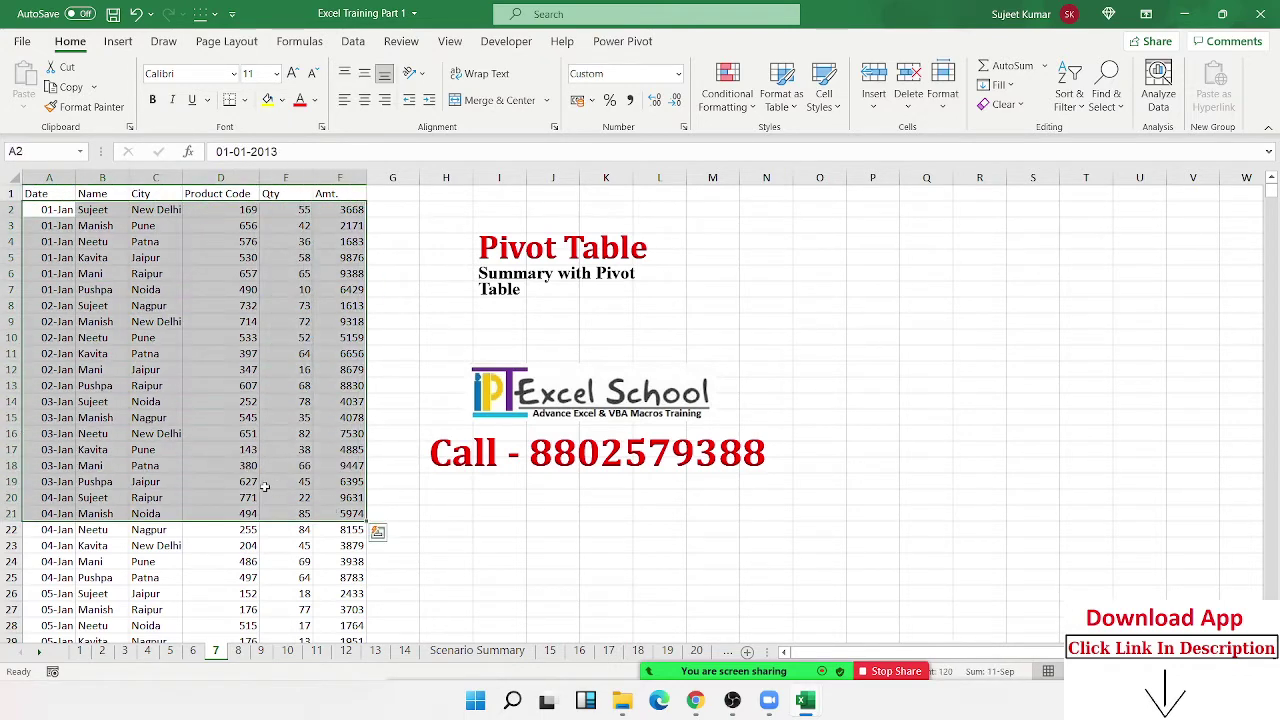
pyautogui.click(198, 290)
pyautogui.moveTo(35, 194); pyautogui.dragTo(345, 194)
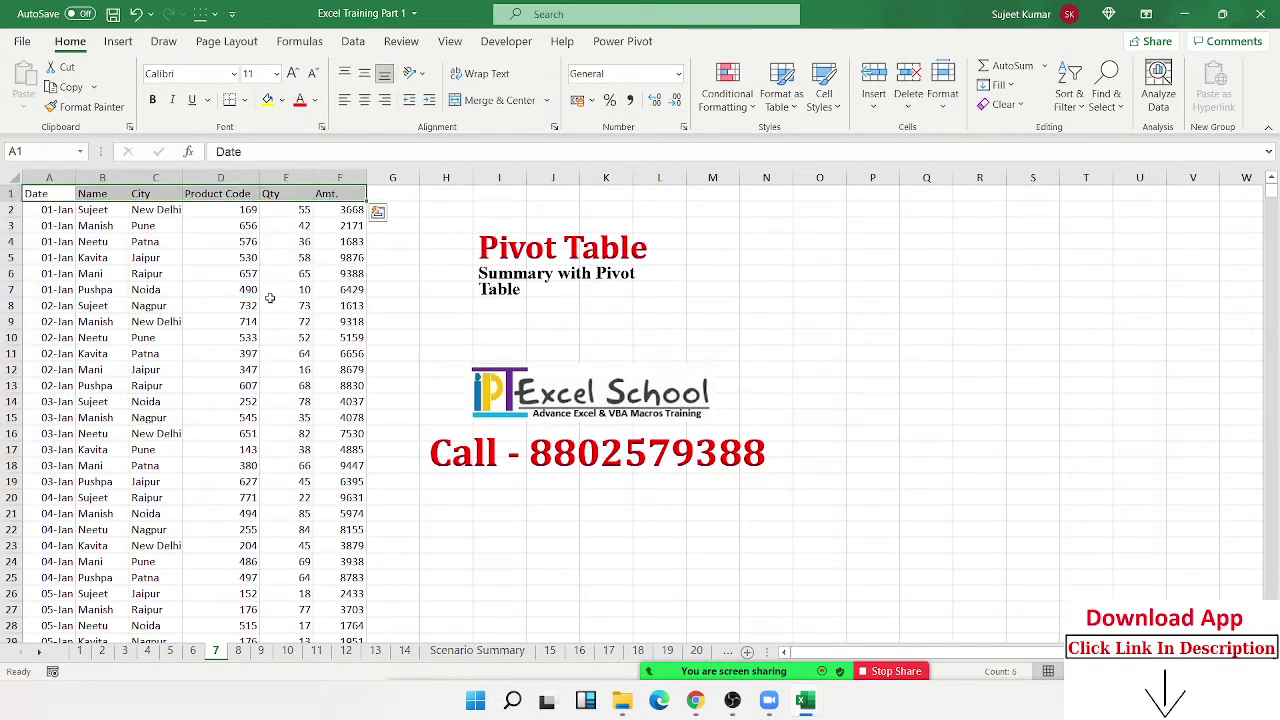
pyautogui.moveTo(55, 225)
pyautogui.mouseDown()
pyautogui.moveTo(305, 360)
pyautogui.moveTo(345, 425)
pyautogui.mouseUp()
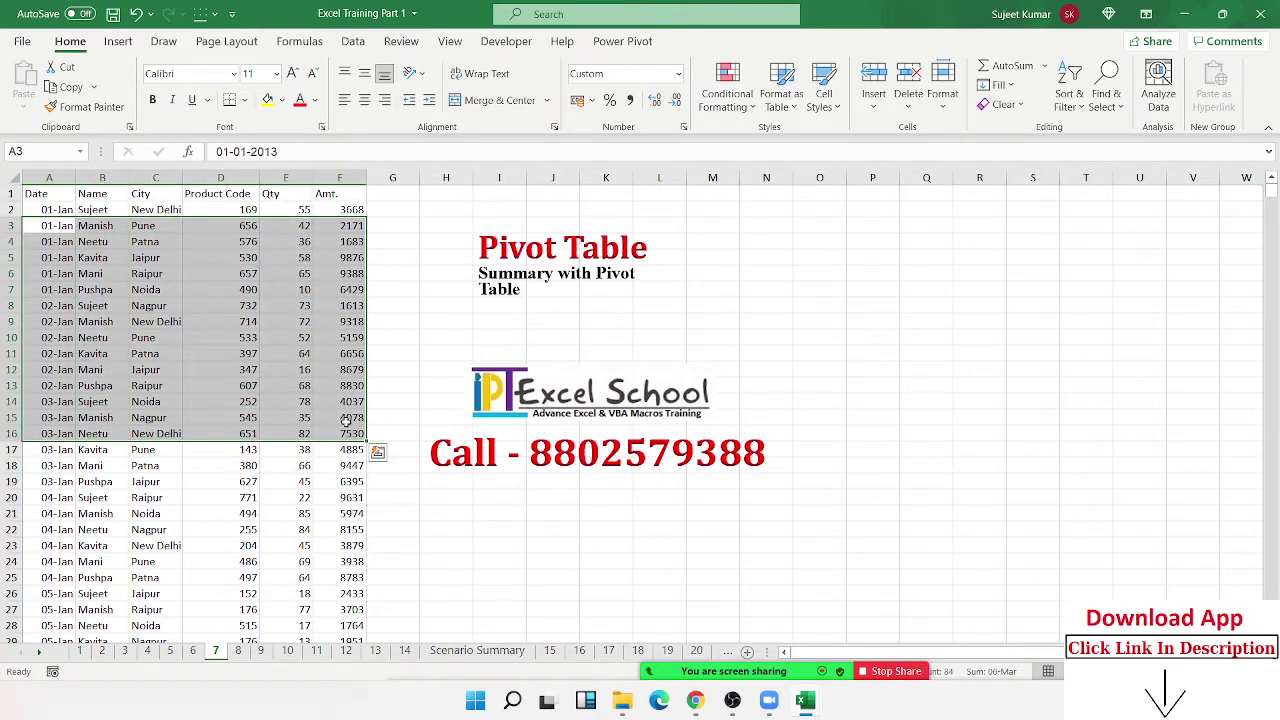
pyautogui.click(165, 305)
pyautogui.moveTo(110, 194); pyautogui.dragTo(103, 385)
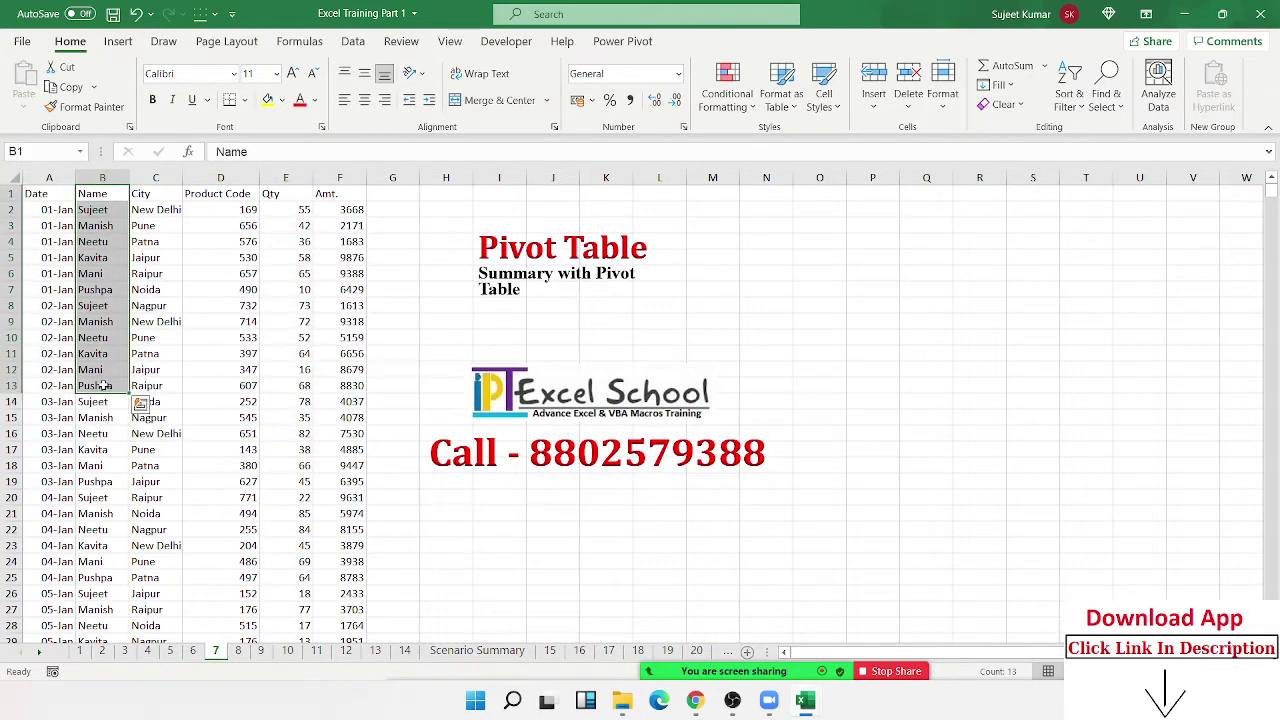
pyautogui.moveTo(150, 193); pyautogui.dragTo(158, 418)
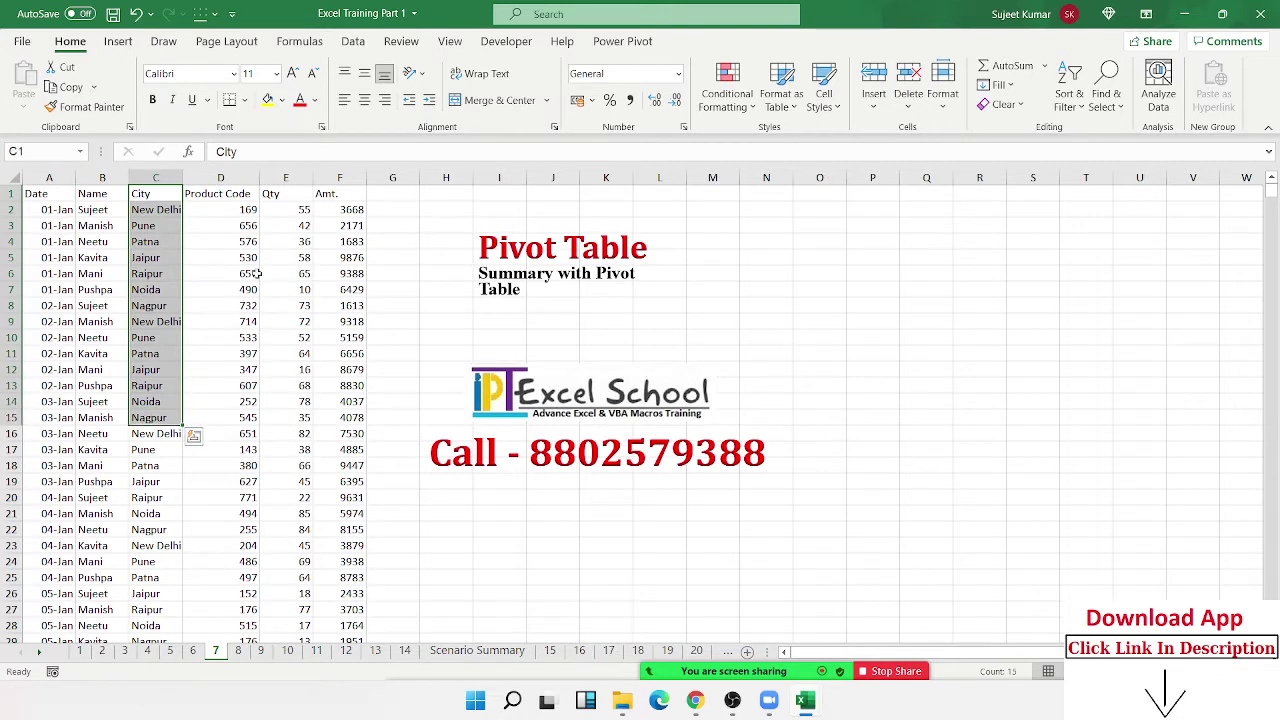
pyautogui.moveTo(290, 194); pyautogui.dragTo(310, 343)
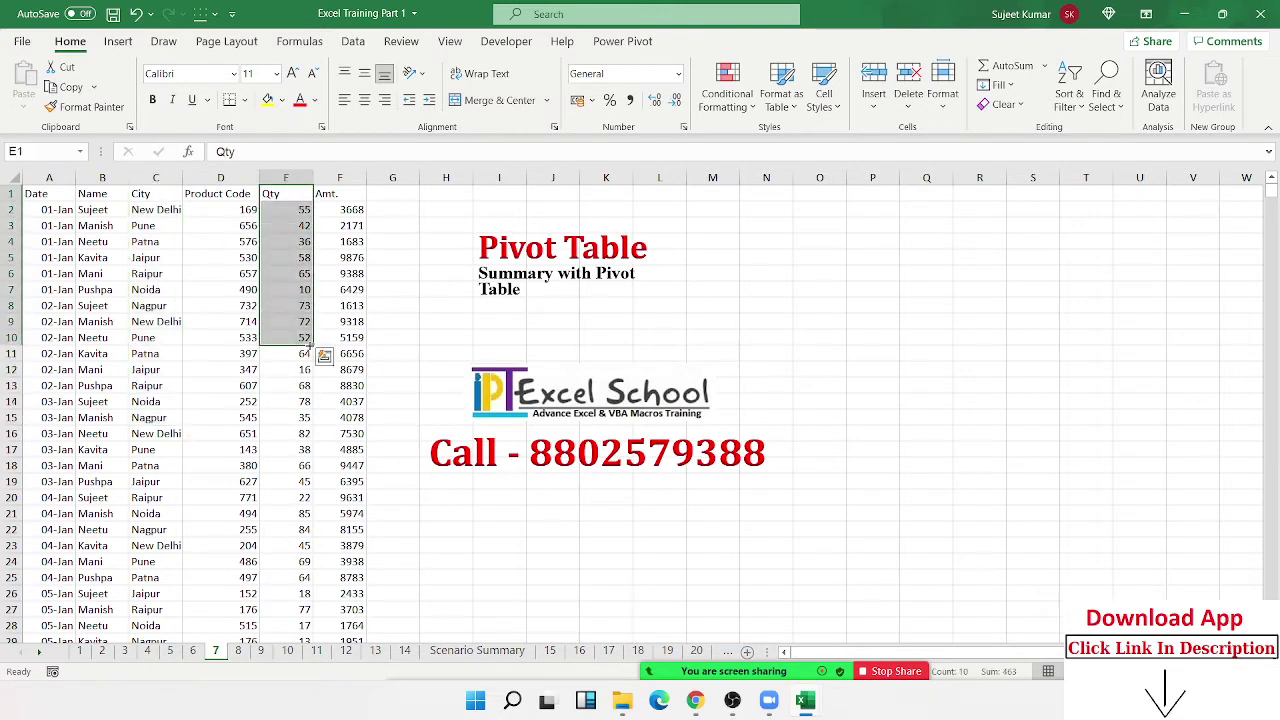
pyautogui.moveTo(352, 196); pyautogui.dragTo(366, 340)
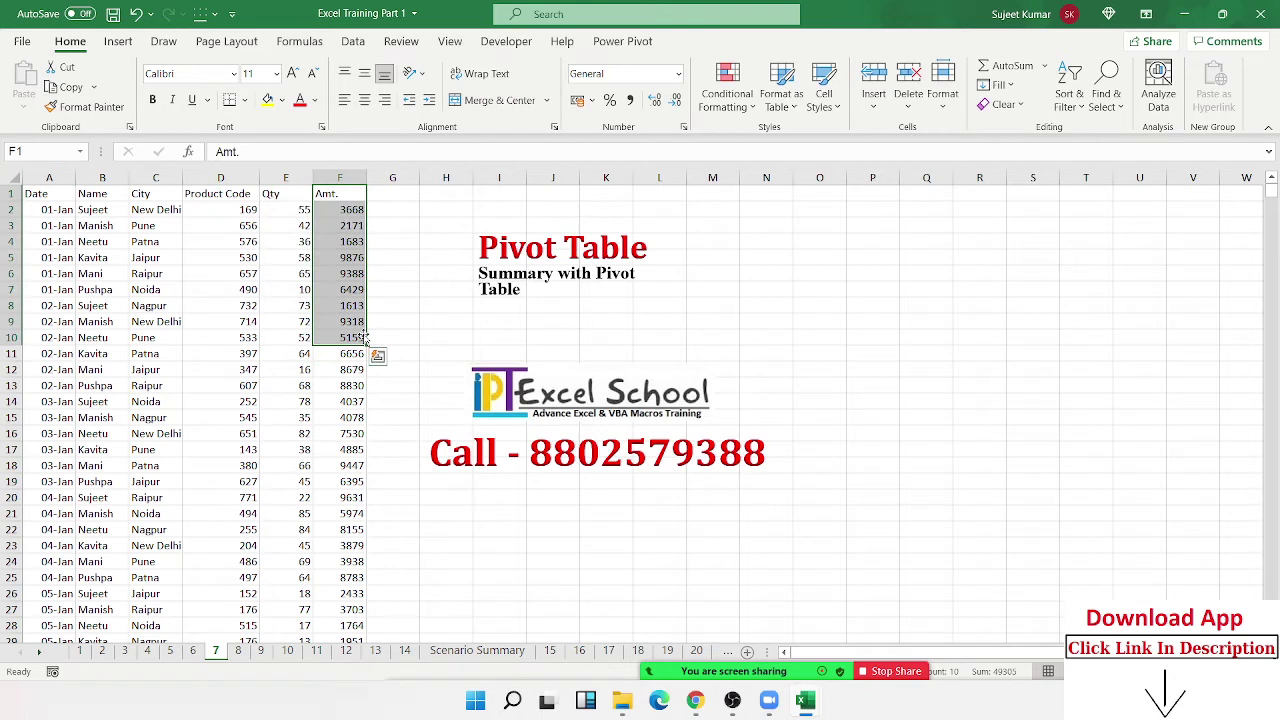
pyautogui.click(33, 191)
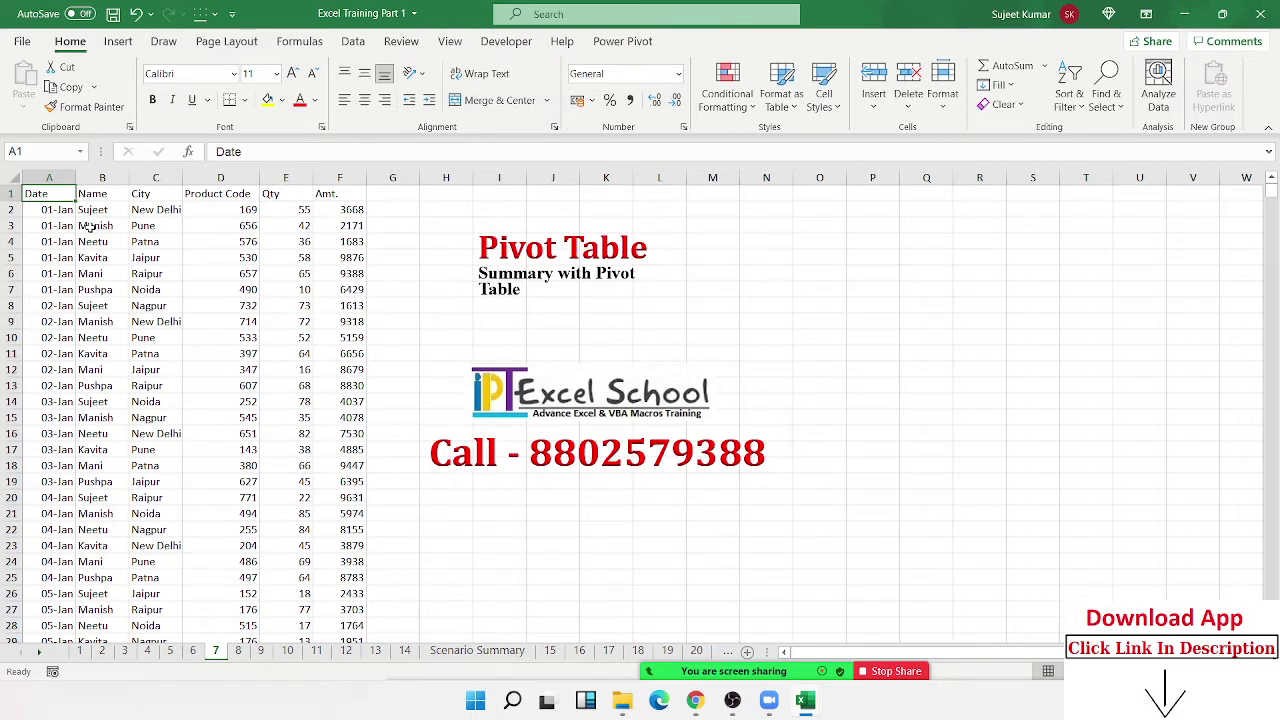
# Step: Create a PivotTable on a new worksheet with Name as the row field
pyautogui.click(118, 41)
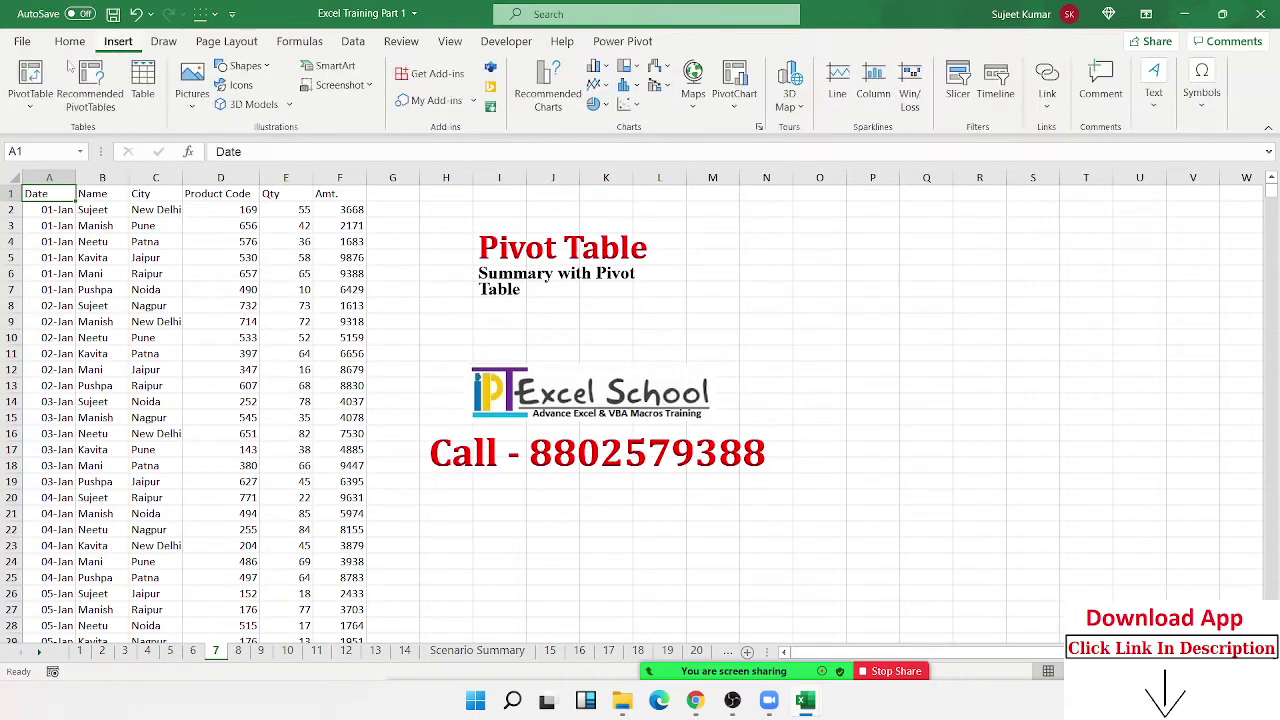
pyautogui.click(30, 78)
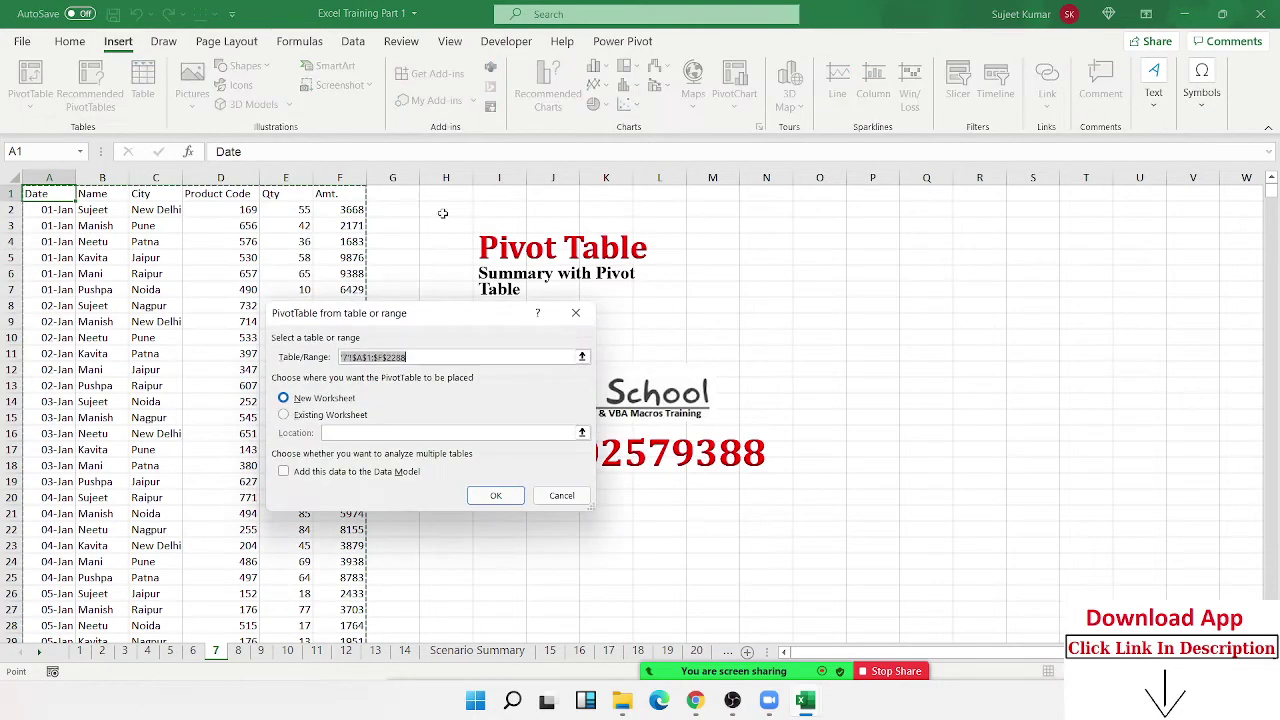
pyautogui.click(495, 495)
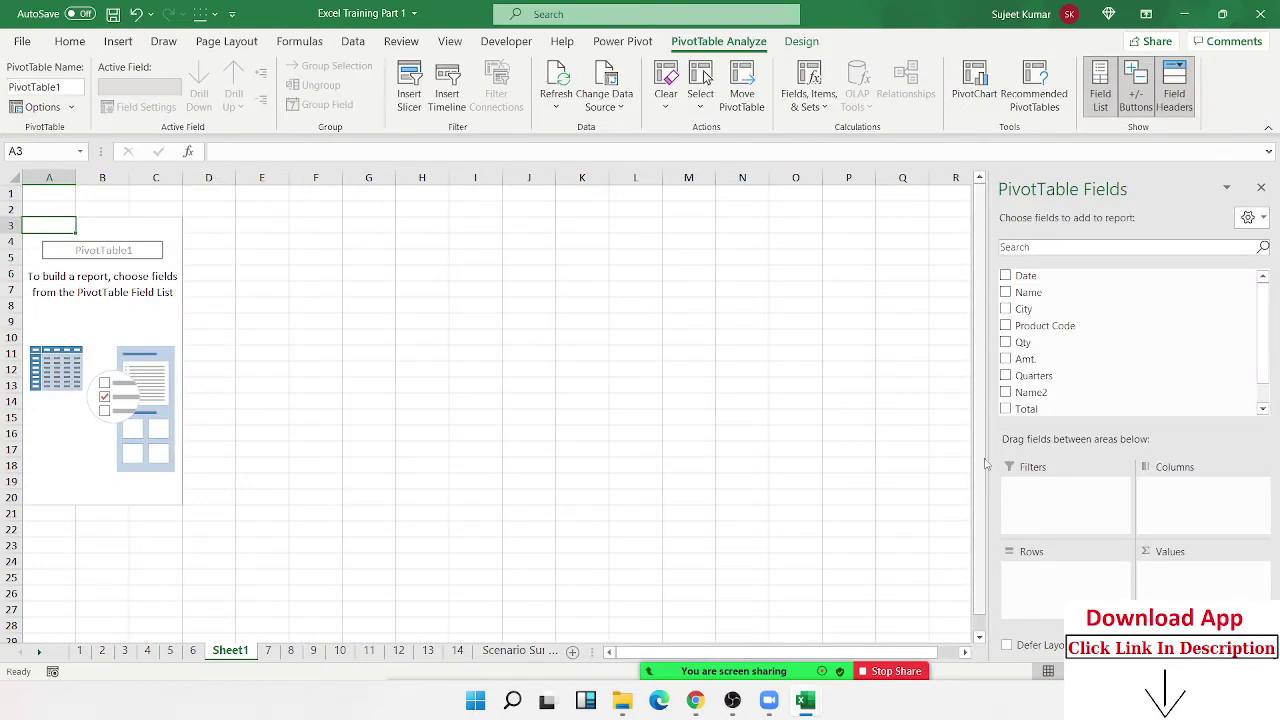
pyautogui.moveTo(1028, 292)
pyautogui.mouseDown()
pyautogui.moveTo(1167, 508)
pyautogui.moveTo(1080, 578)
pyautogui.mouseUp()
# Step: Compare the pivot's names with the Name column on source sheet 7
pyautogui.moveTo(84, 245); pyautogui.dragTo(70, 290)
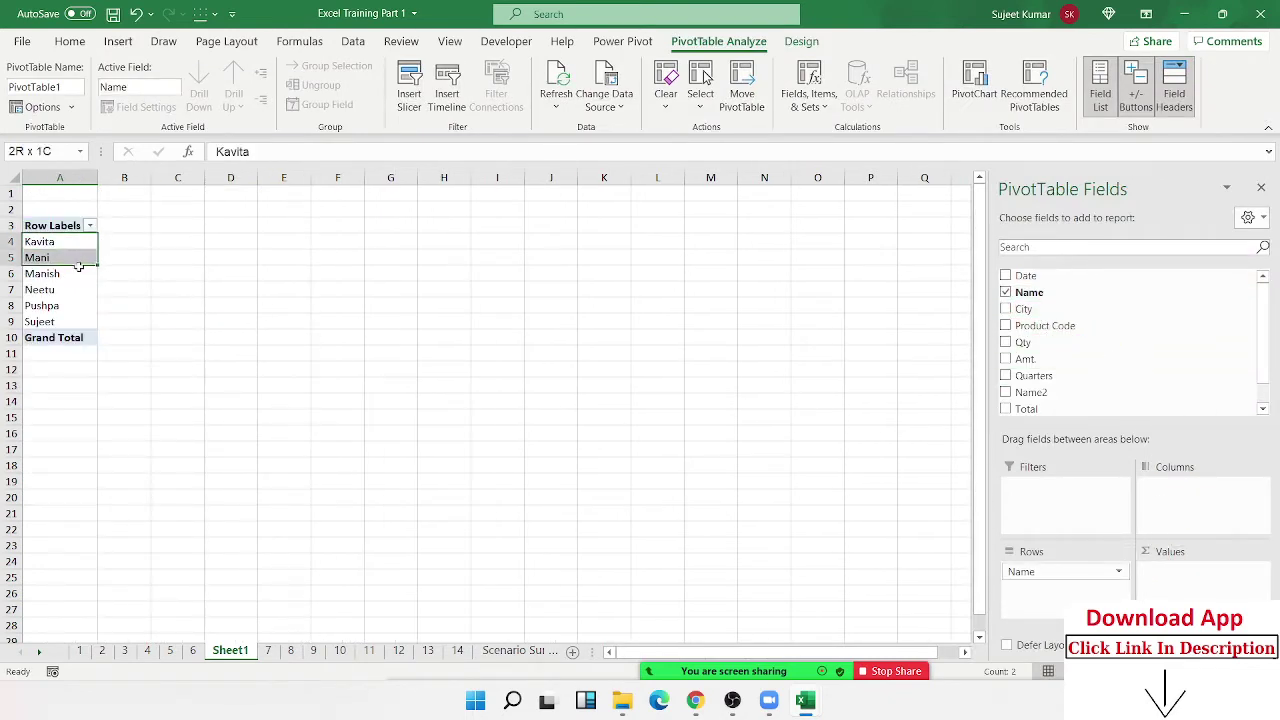
pyautogui.click(193, 651)
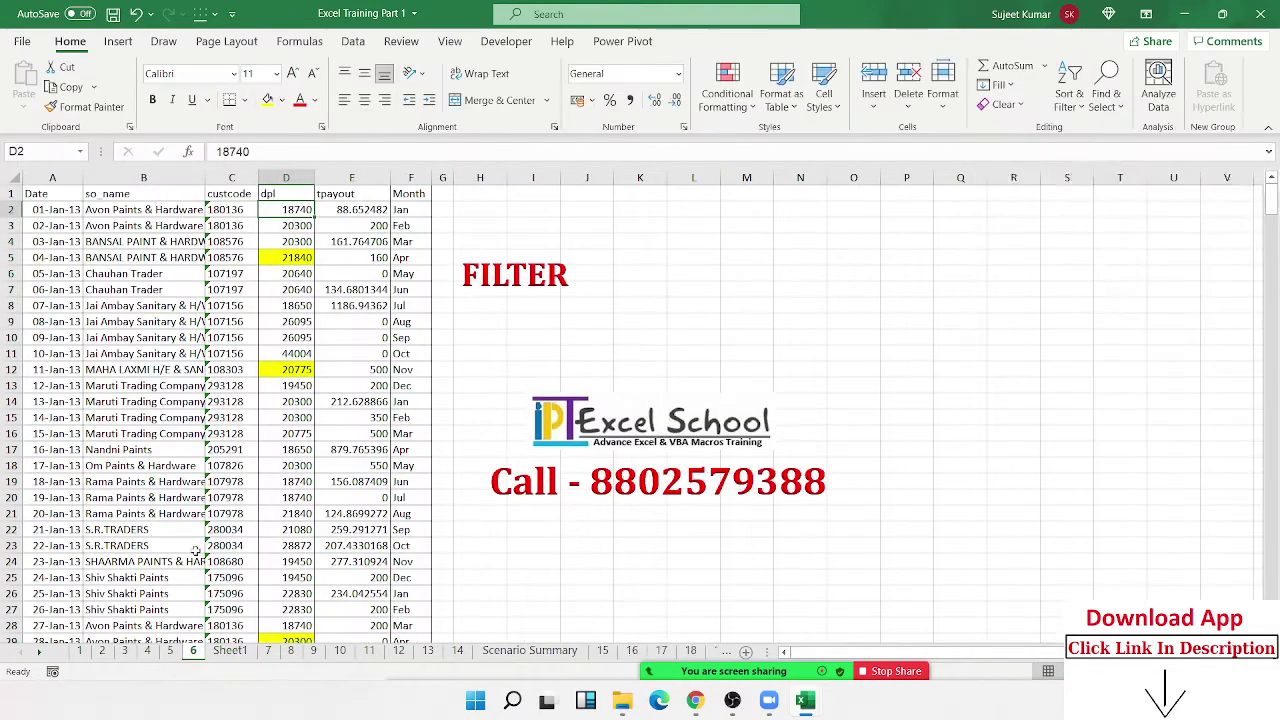
pyautogui.click(232, 651)
pyautogui.click(266, 650)
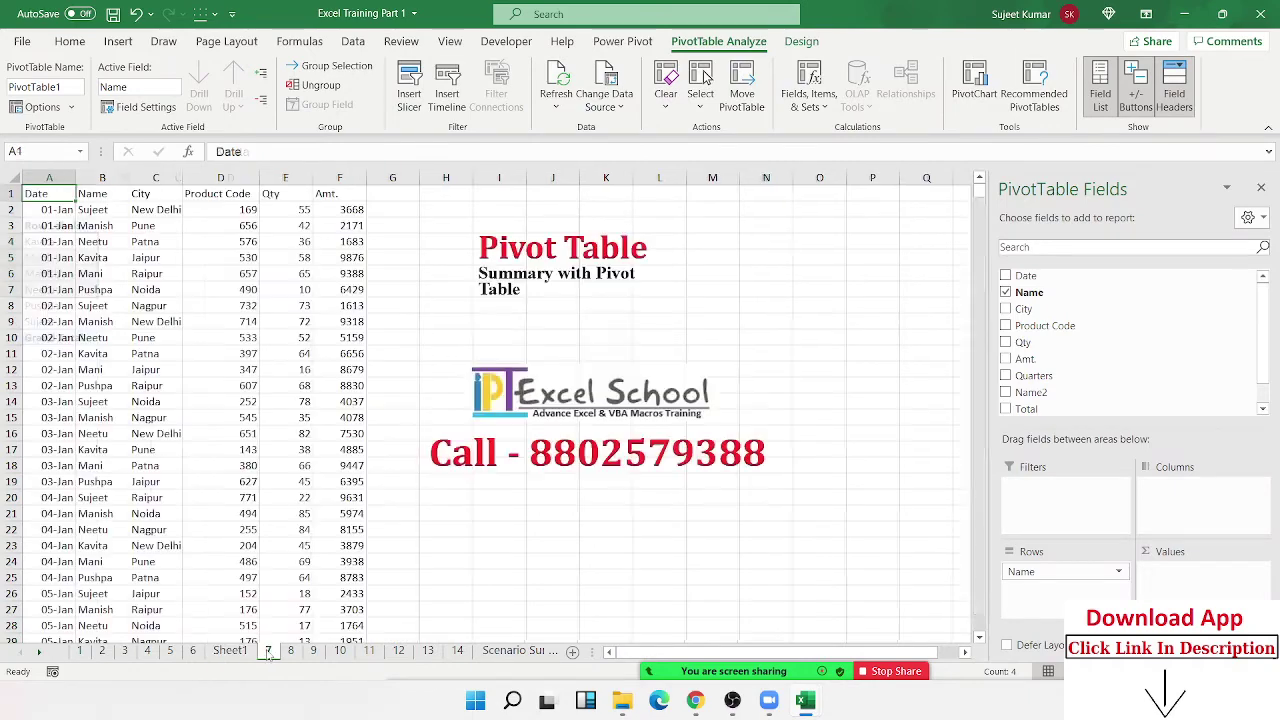
pyautogui.moveTo(97, 225); pyautogui.dragTo(118, 408)
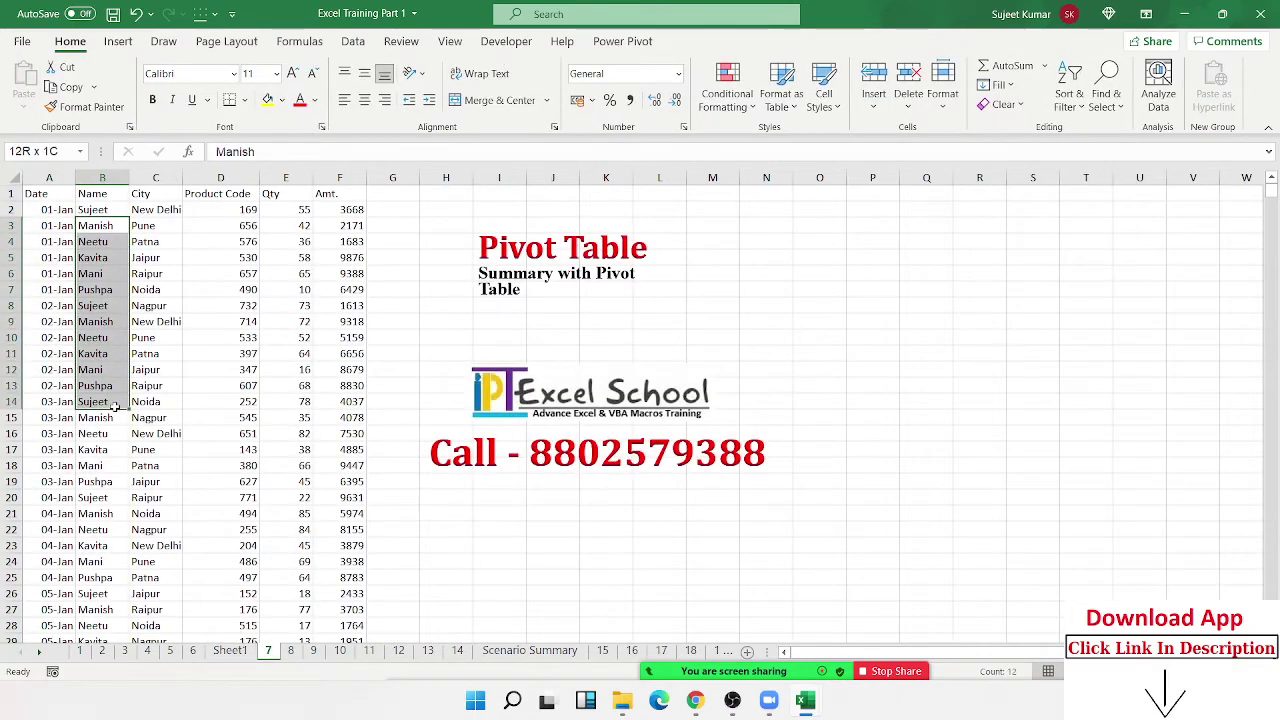
pyautogui.click(238, 652)
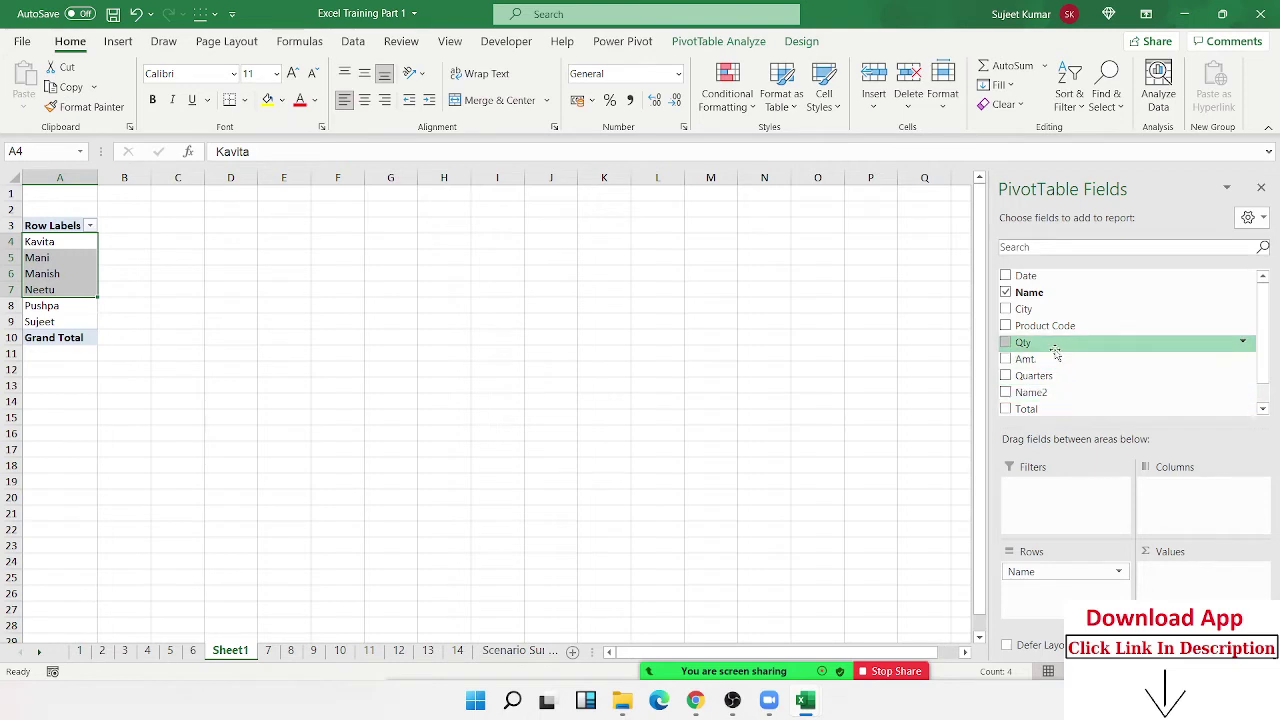
# Step: Add Qty to Values and change its summary from Count to Sum, giving a Grand Total of 114432
pyautogui.moveTo(1050, 343); pyautogui.dragTo(1220, 588)
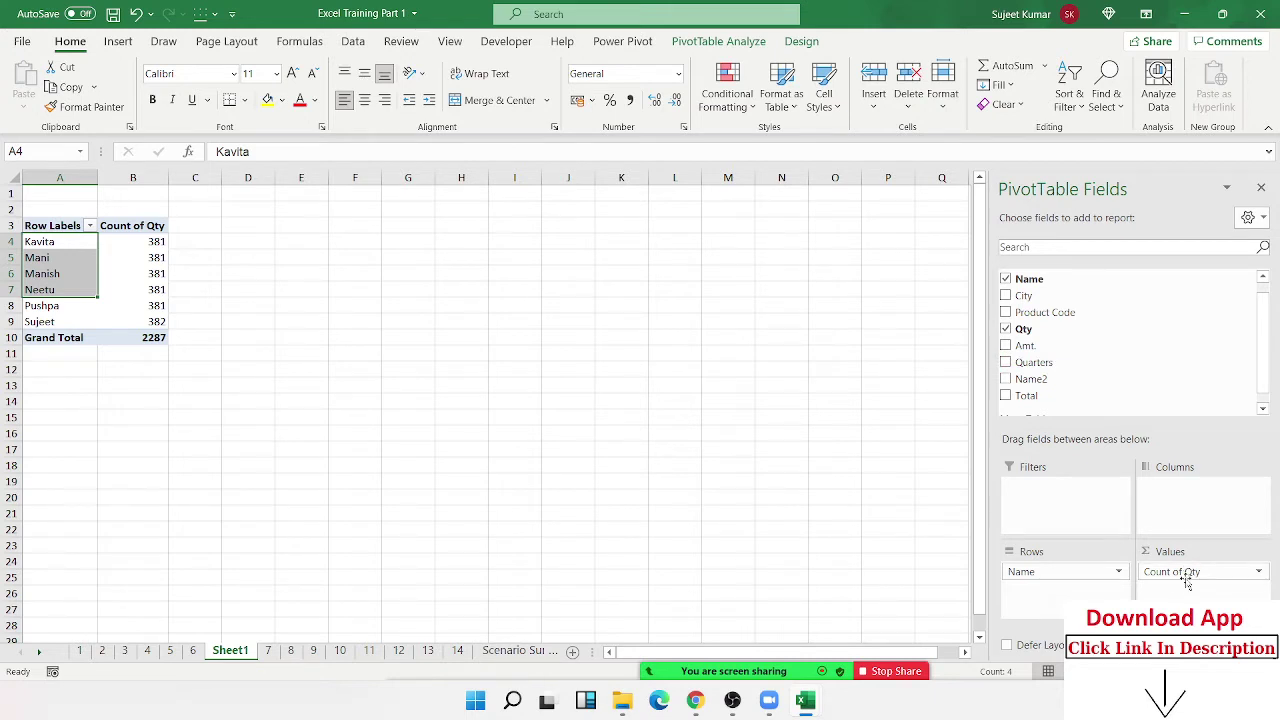
pyautogui.click(1186, 573)
pyautogui.click(1186, 573)
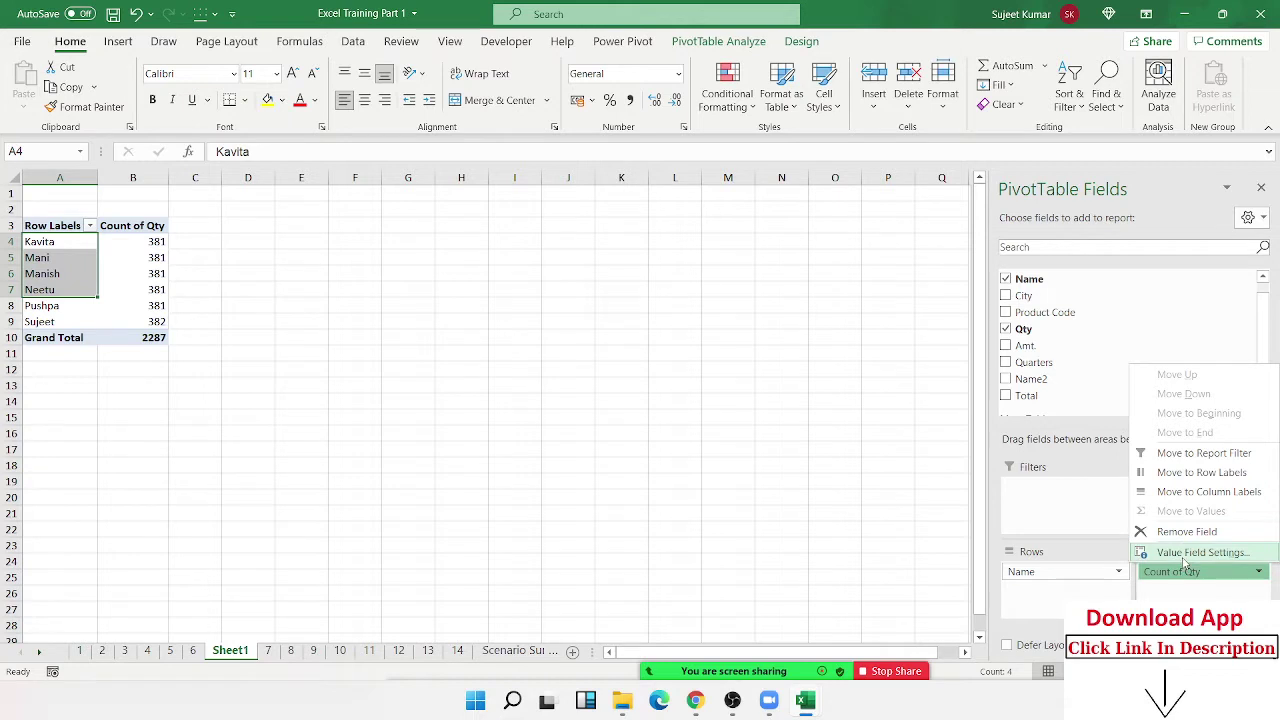
pyautogui.click(1195, 553)
pyautogui.click(294, 394)
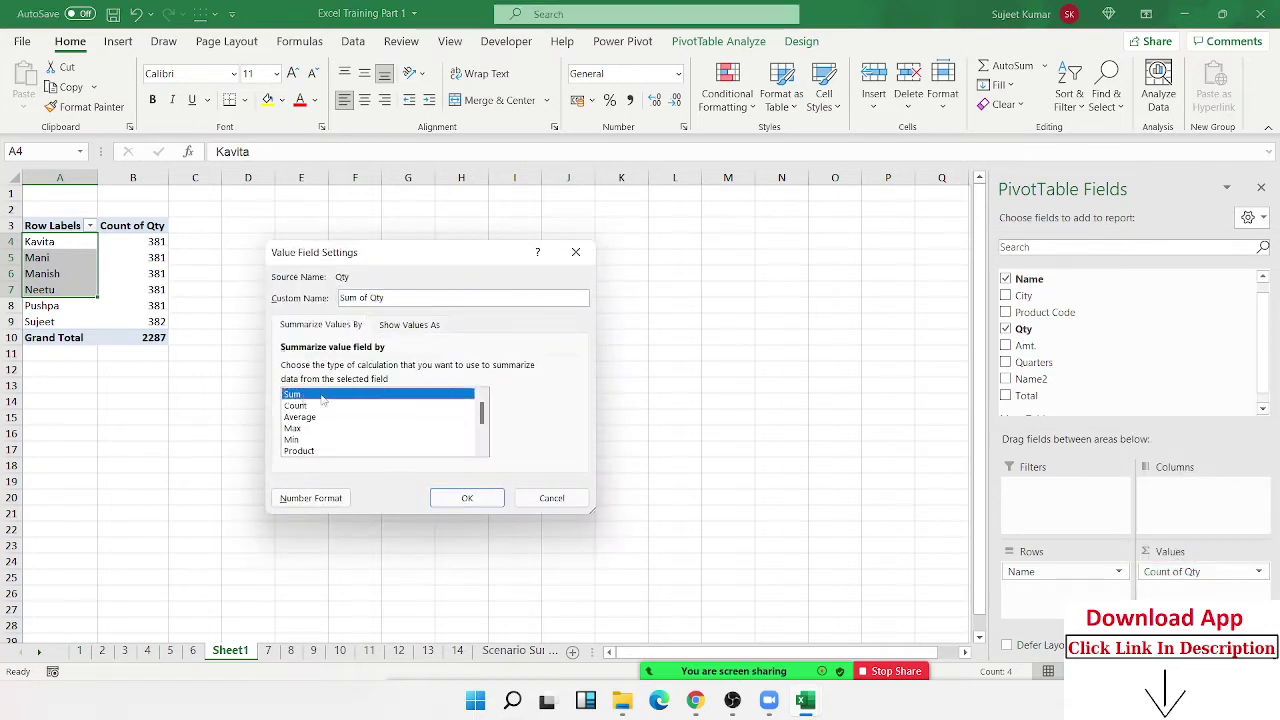
pyautogui.click(467, 498)
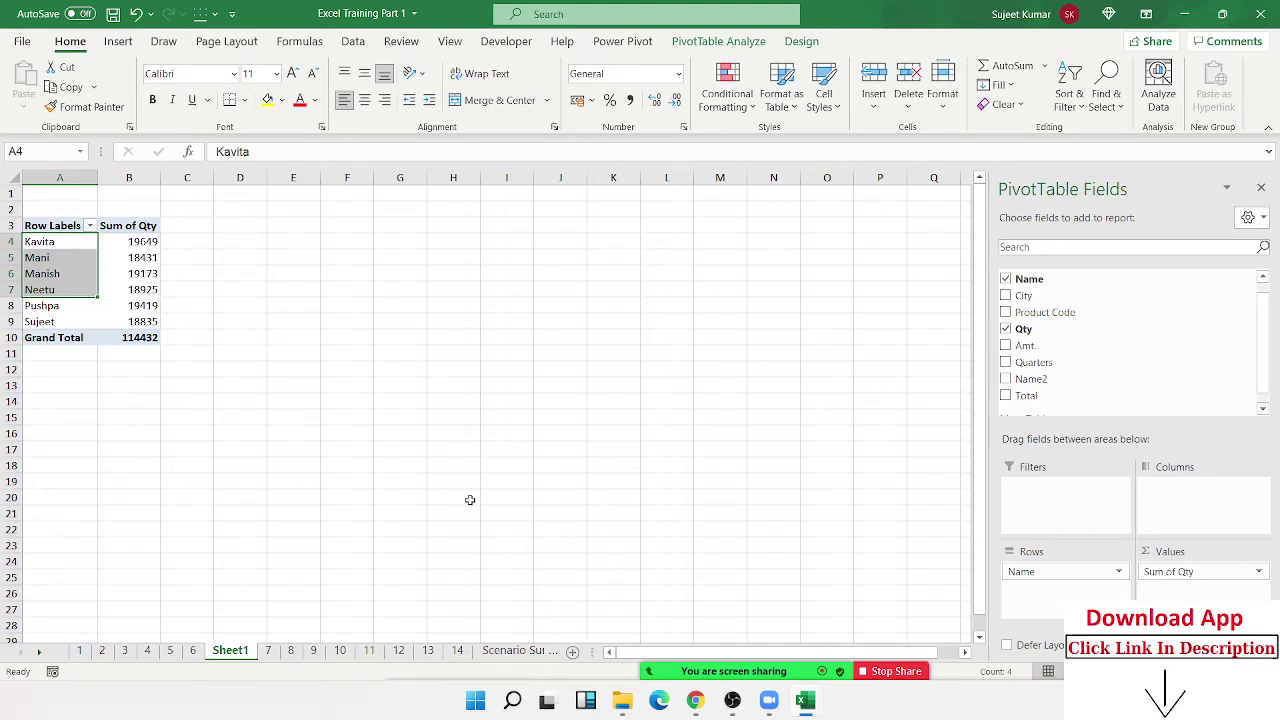
pyautogui.moveTo(1045, 312)
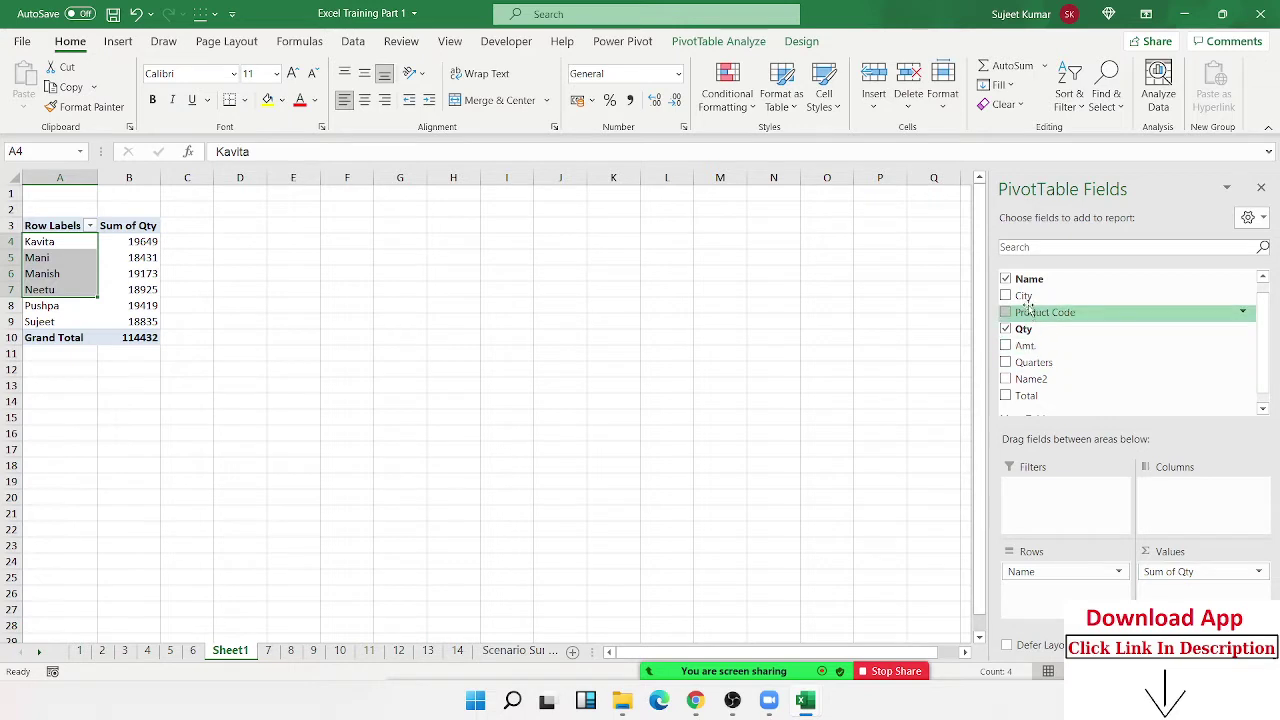
# Step: Add City as column headings and Amt. as a second value field
pyautogui.moveTo(1024, 295); pyautogui.dragTo(1170, 498)
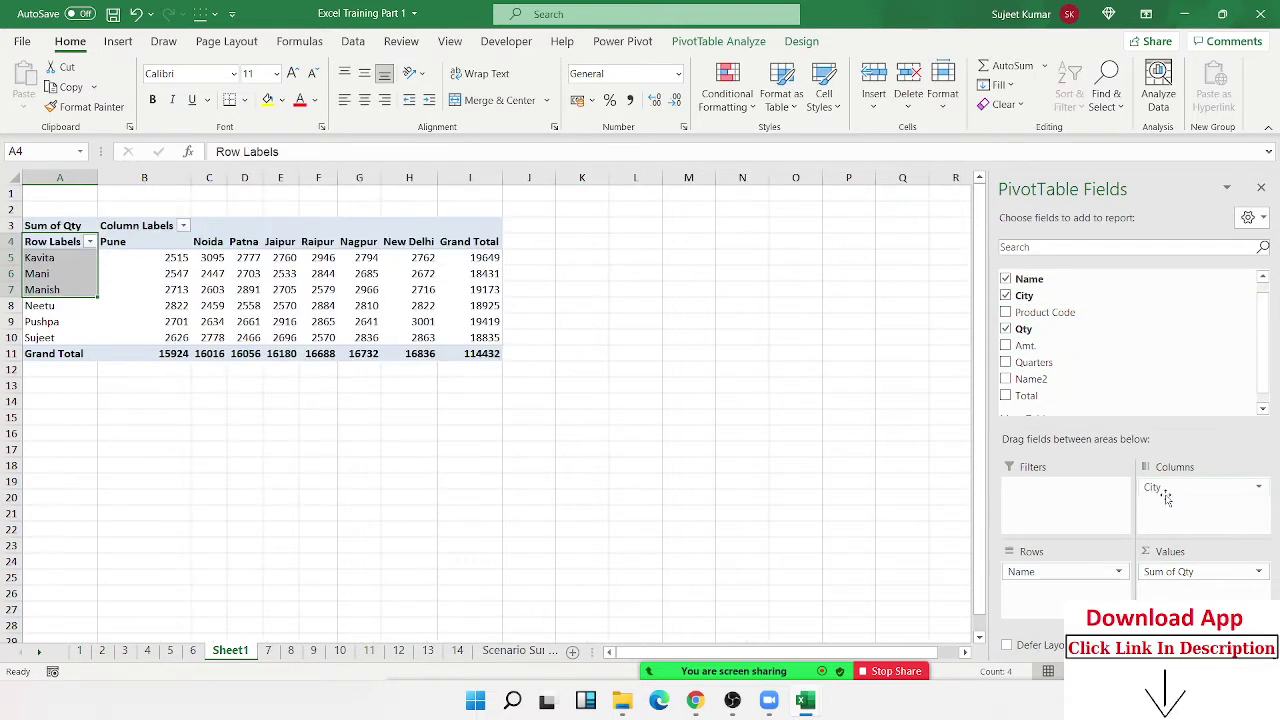
pyautogui.moveTo(316, 287); pyautogui.dragTo(360, 305)
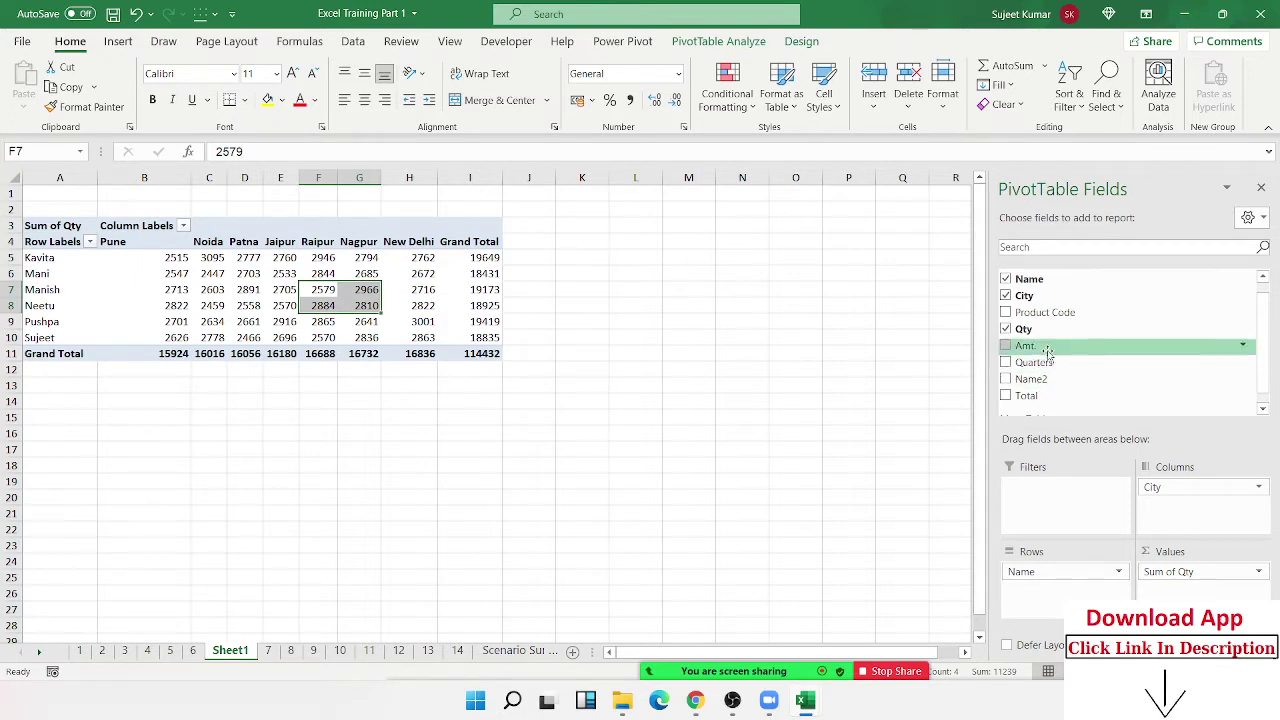
pyautogui.moveTo(1046, 347); pyautogui.dragTo(1165, 585)
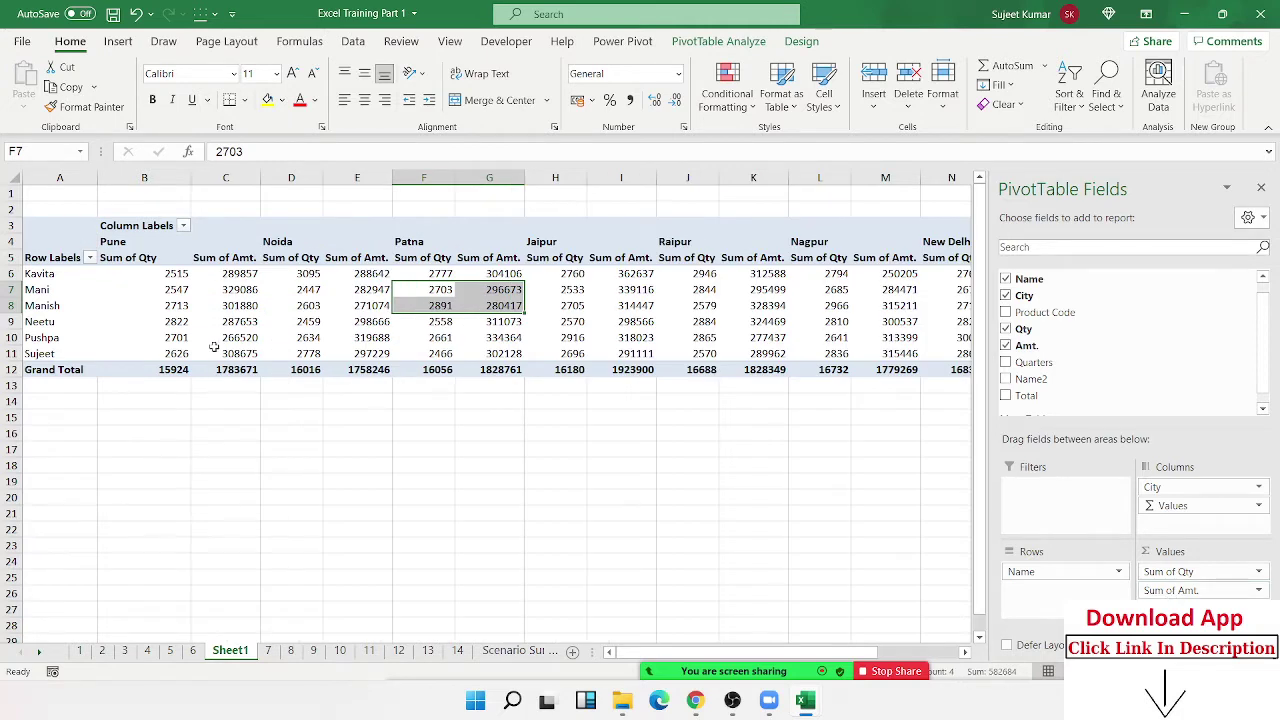
pyautogui.click(137, 244)
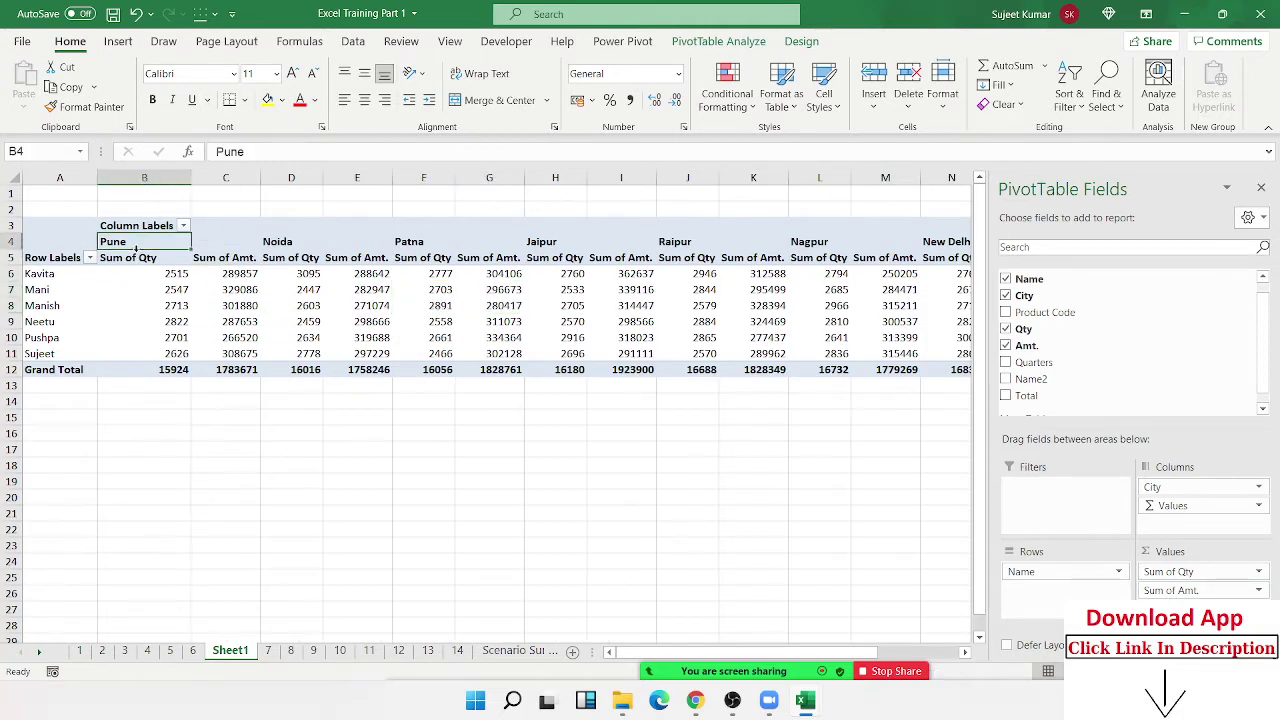
pyautogui.moveTo(137, 250); pyautogui.dragTo(231, 337)
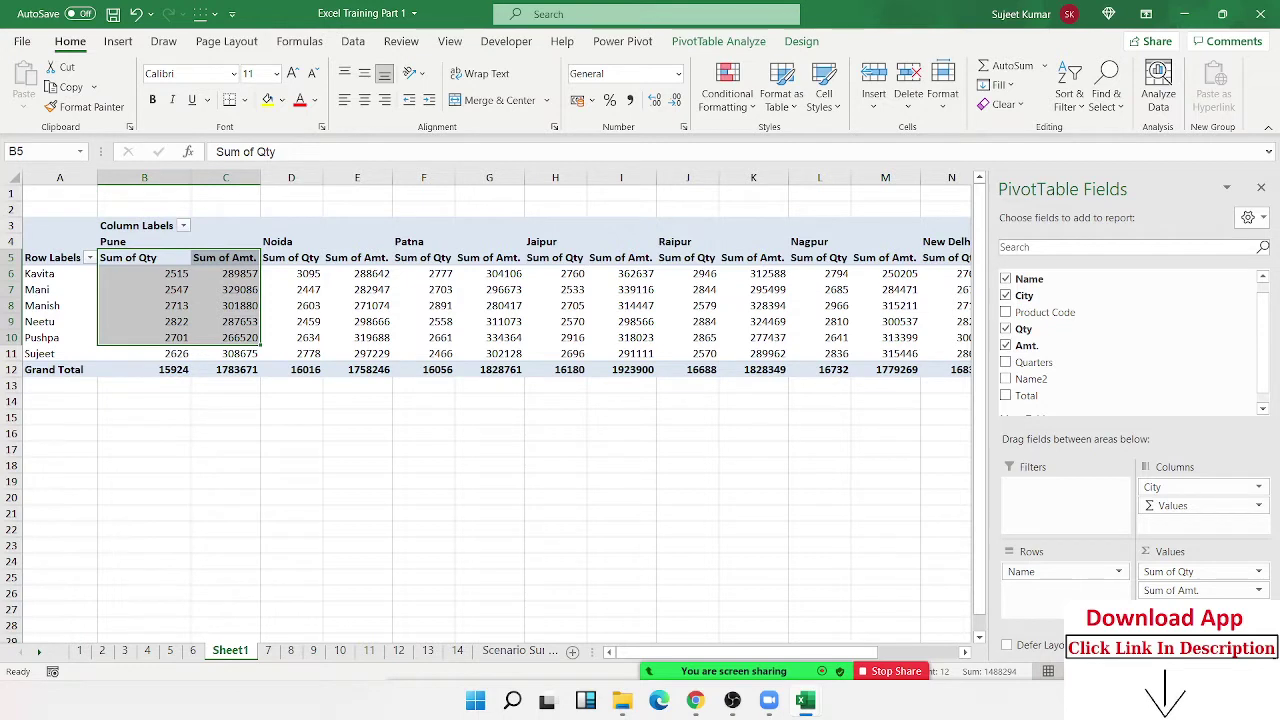
# Step: Review the city figures, then move City from columns into rows under Name
pyautogui.click(303, 262)
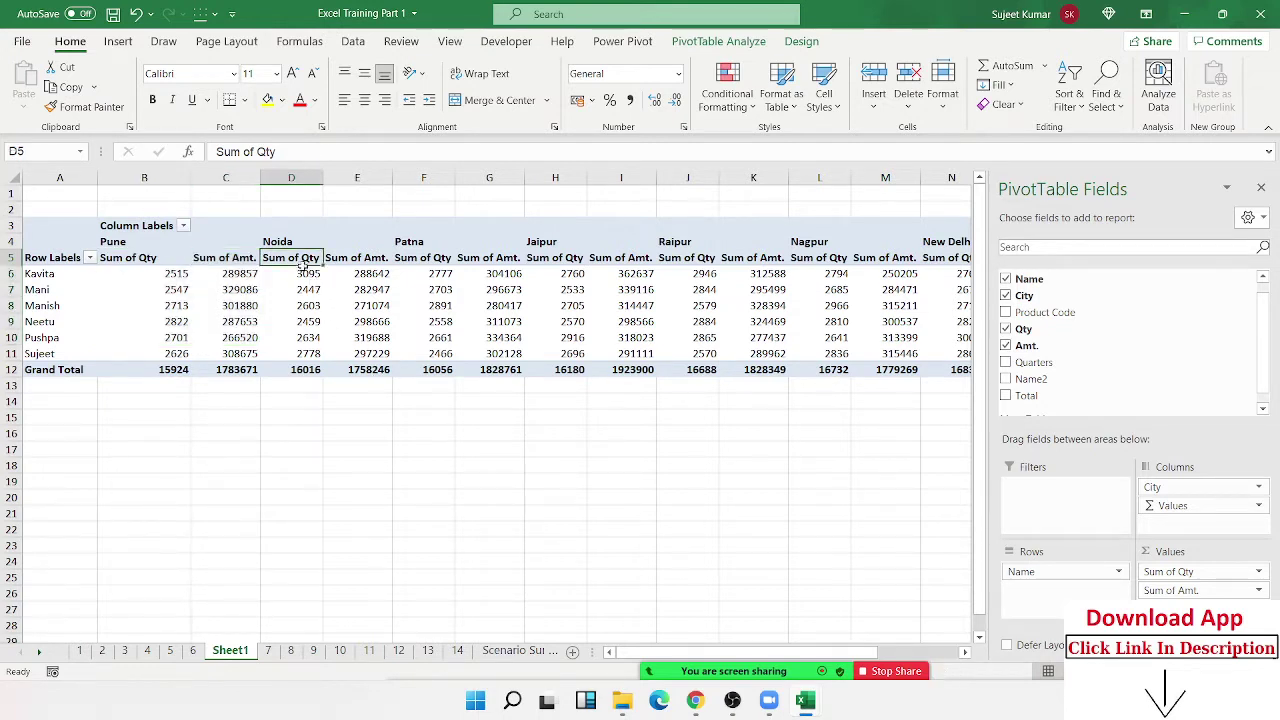
pyautogui.moveTo(303, 262); pyautogui.dragTo(303, 338)
pyautogui.moveTo(150, 258); pyautogui.dragTo(218, 322)
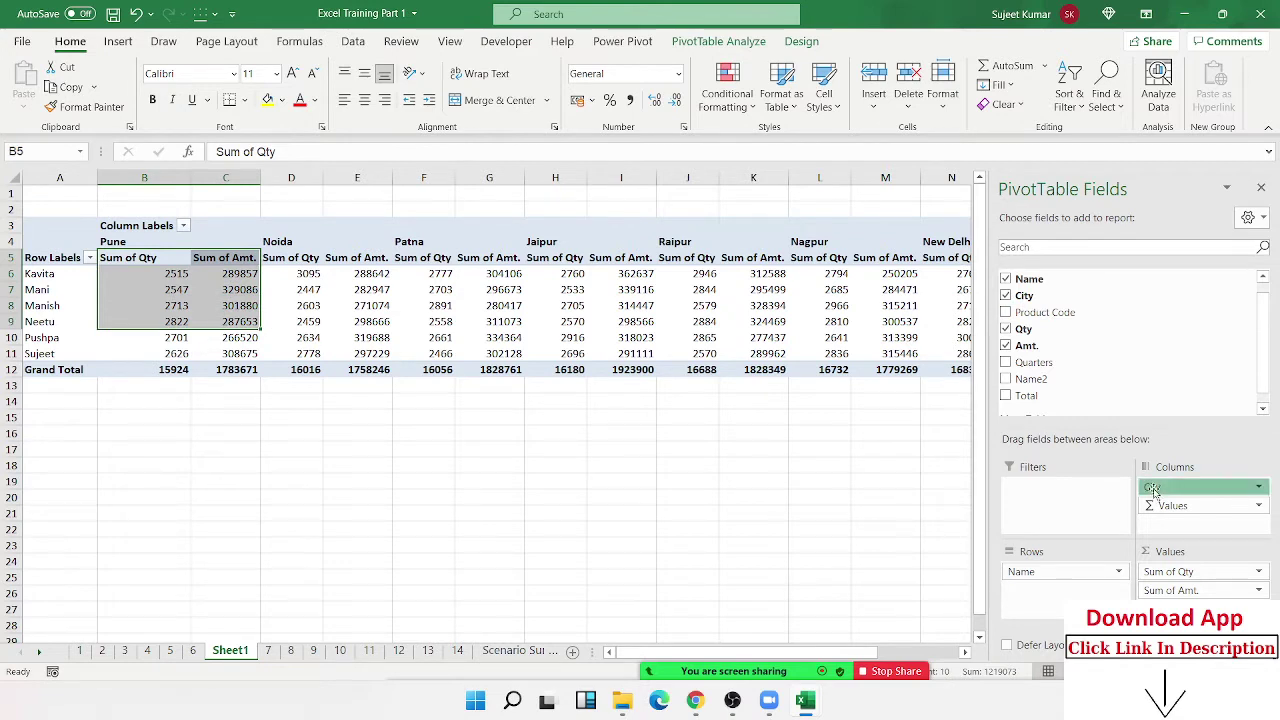
pyautogui.moveTo(1153, 490); pyautogui.dragTo(1034, 614)
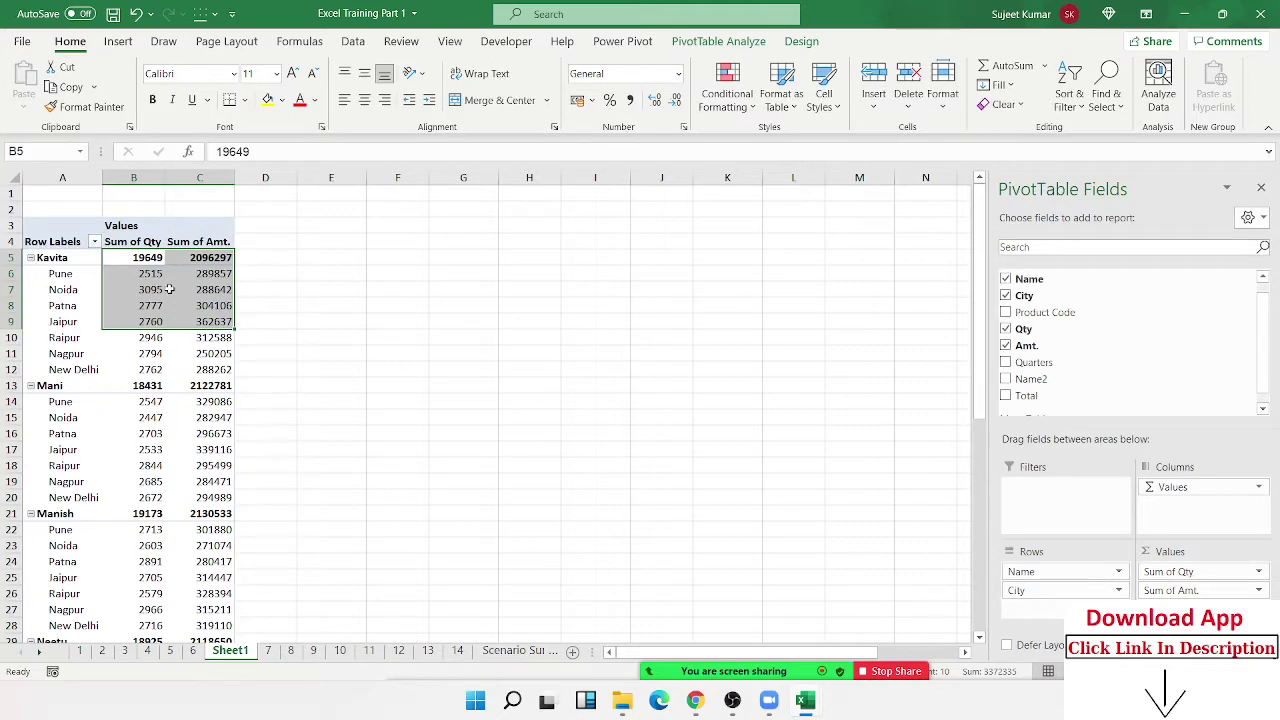
pyautogui.click(72, 278)
pyautogui.click(31, 258)
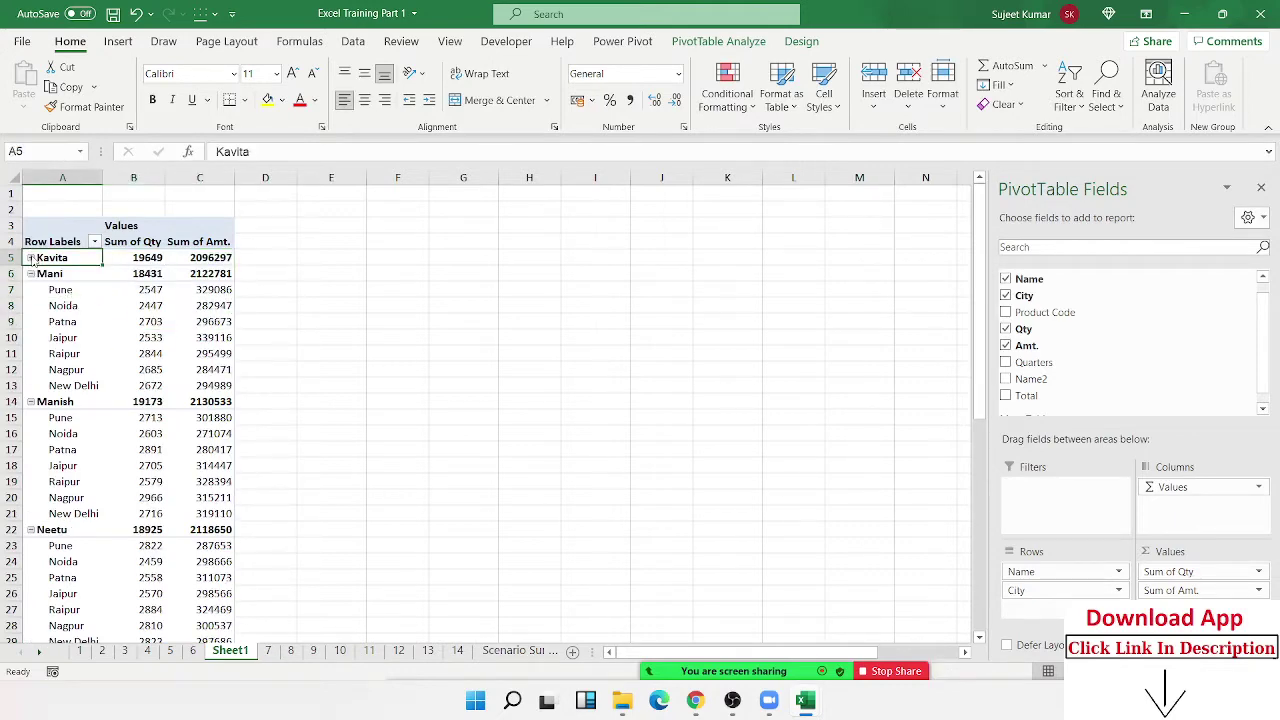
pyautogui.click(31, 258)
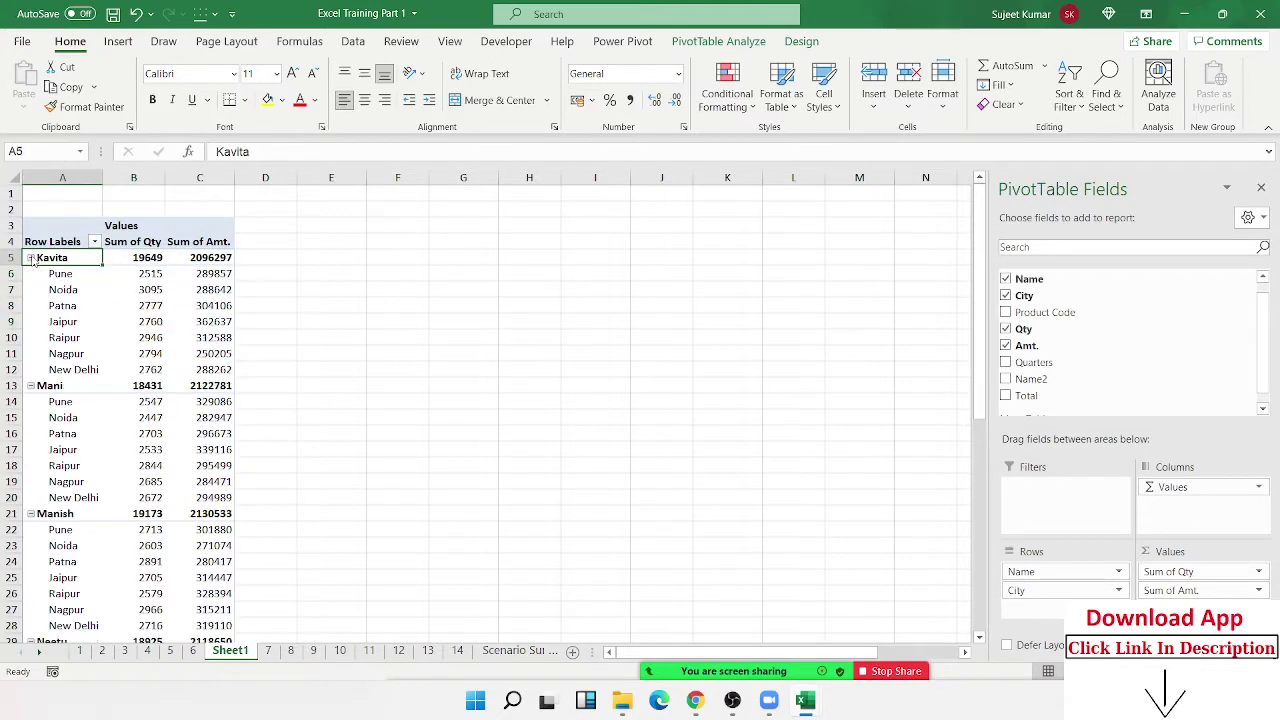
pyautogui.click(733, 45)
pyautogui.click(260, 100)
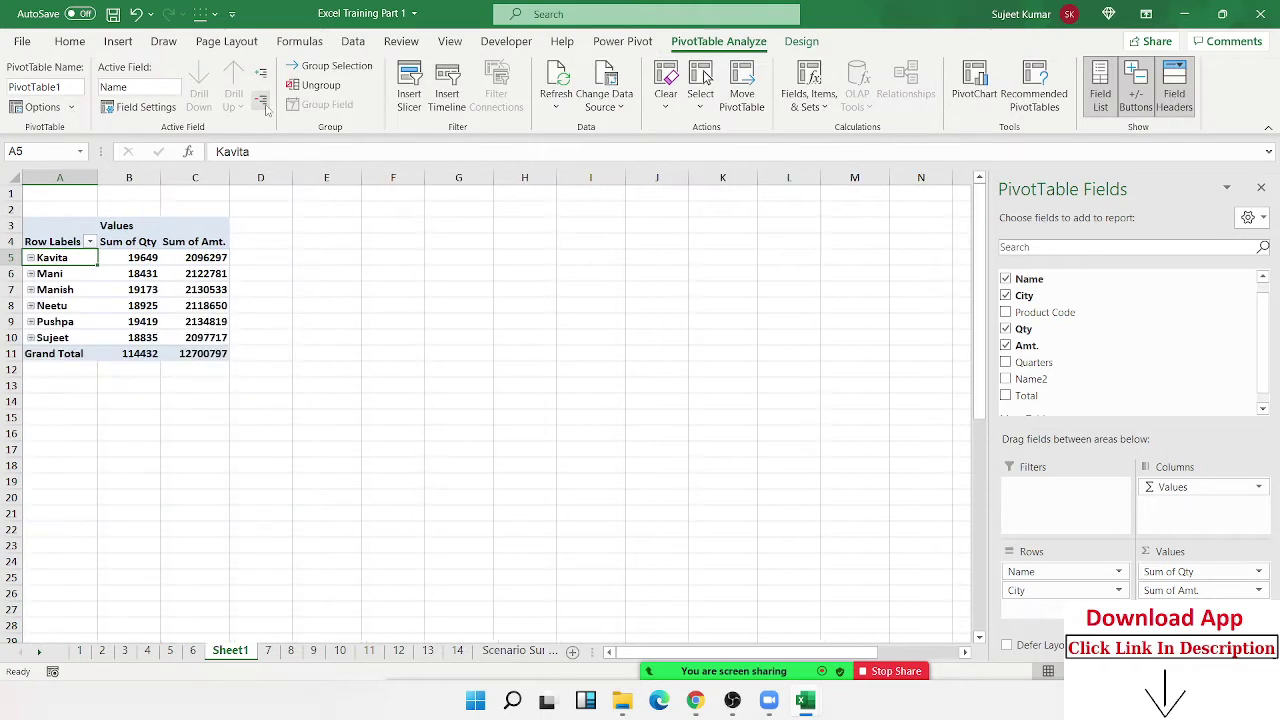
pyautogui.click(260, 76)
pyautogui.click(258, 103)
pyautogui.click(31, 289)
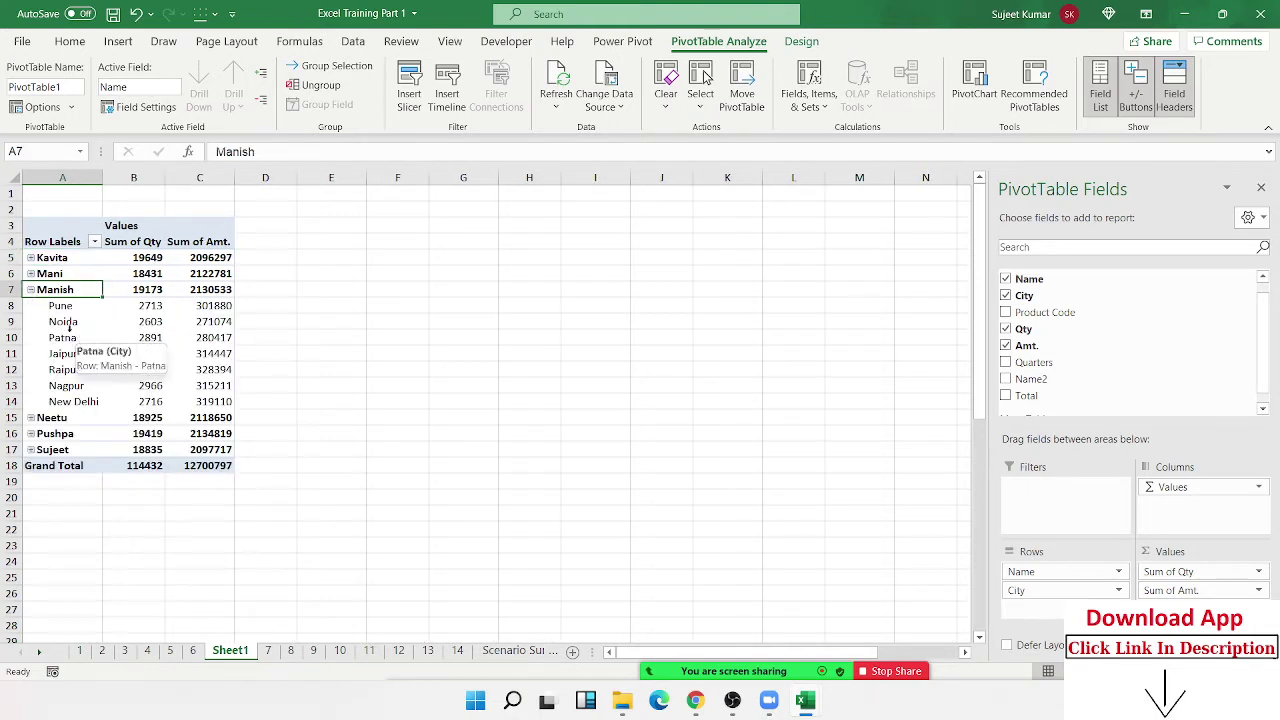
pyautogui.click(31, 290)
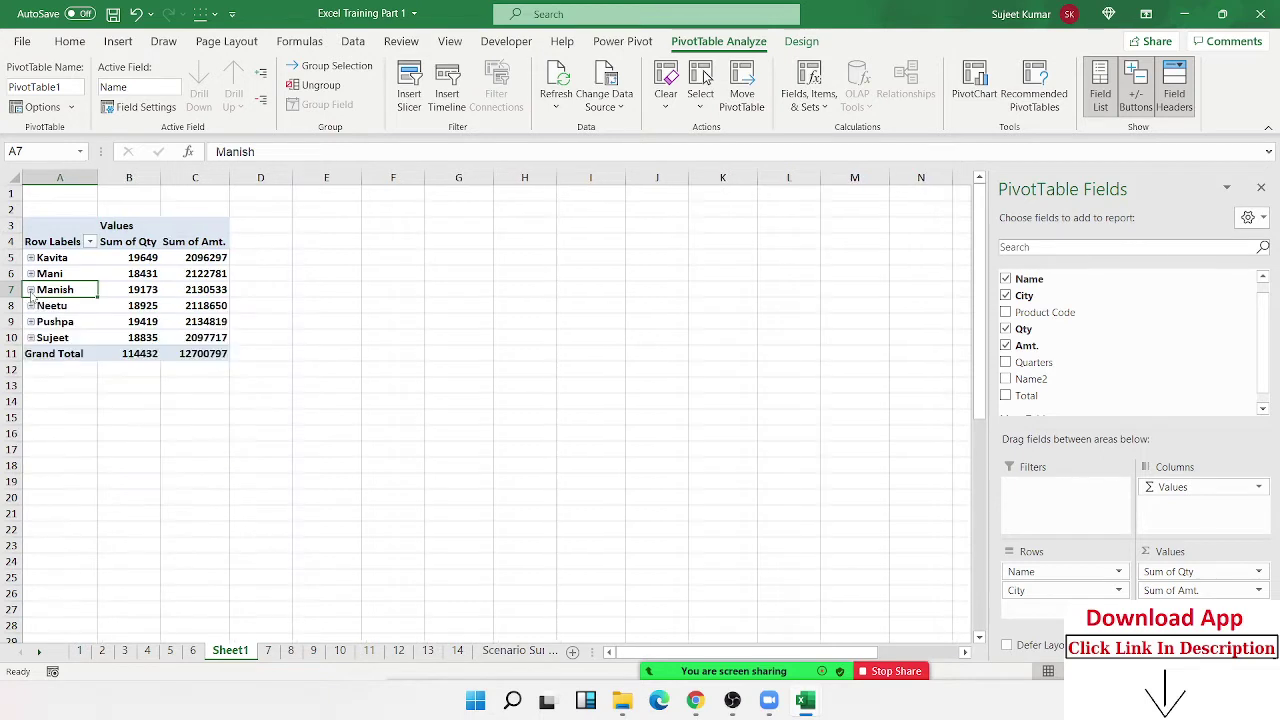
pyautogui.click(261, 74)
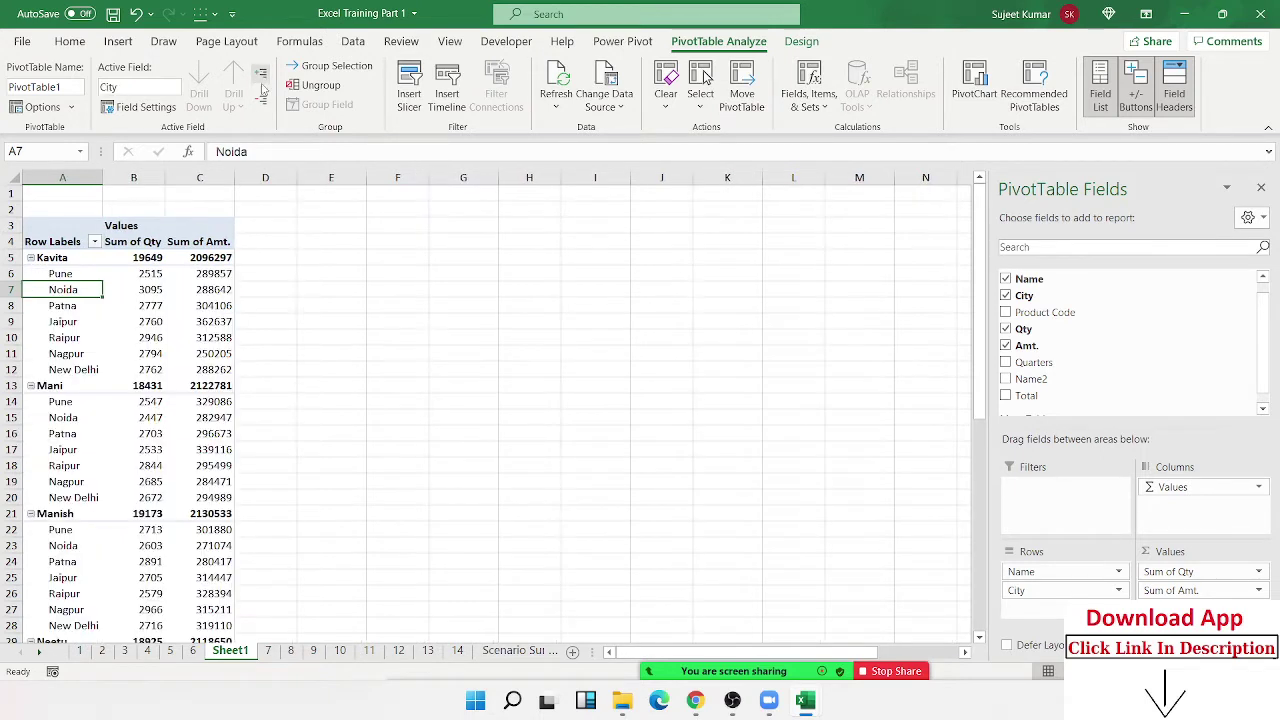
pyautogui.click(146, 352)
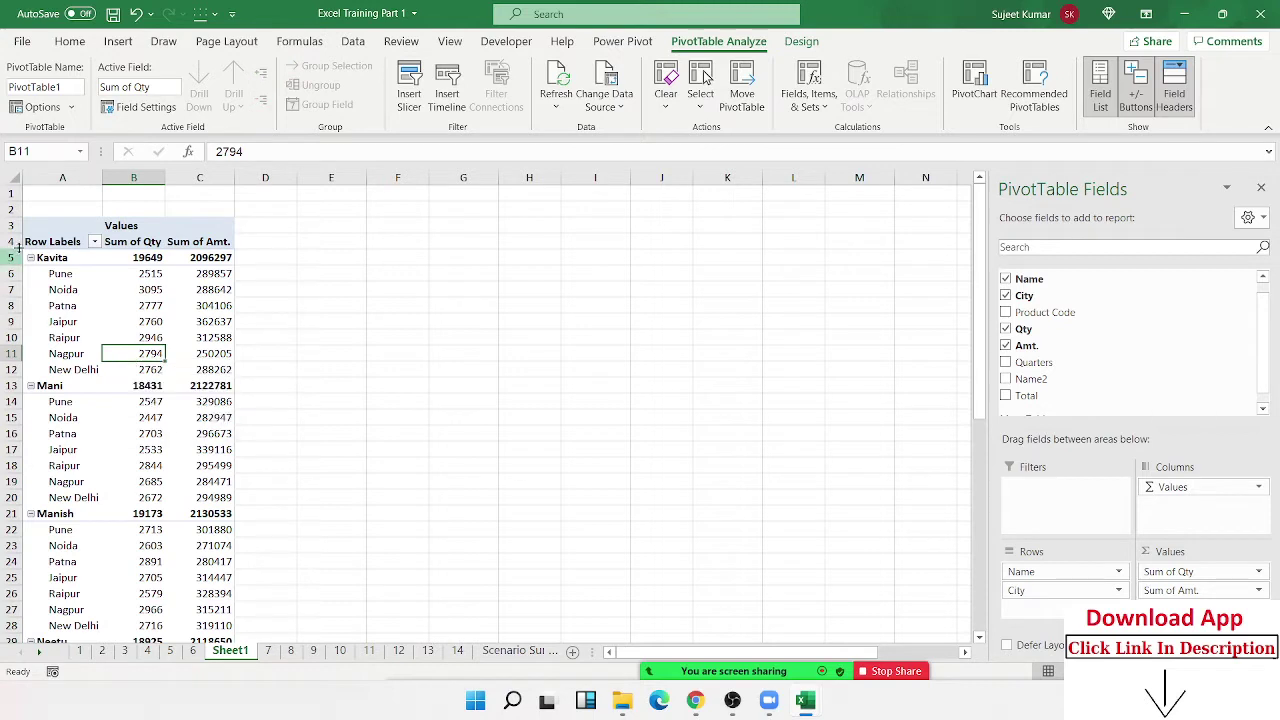
pyautogui.click(51, 176)
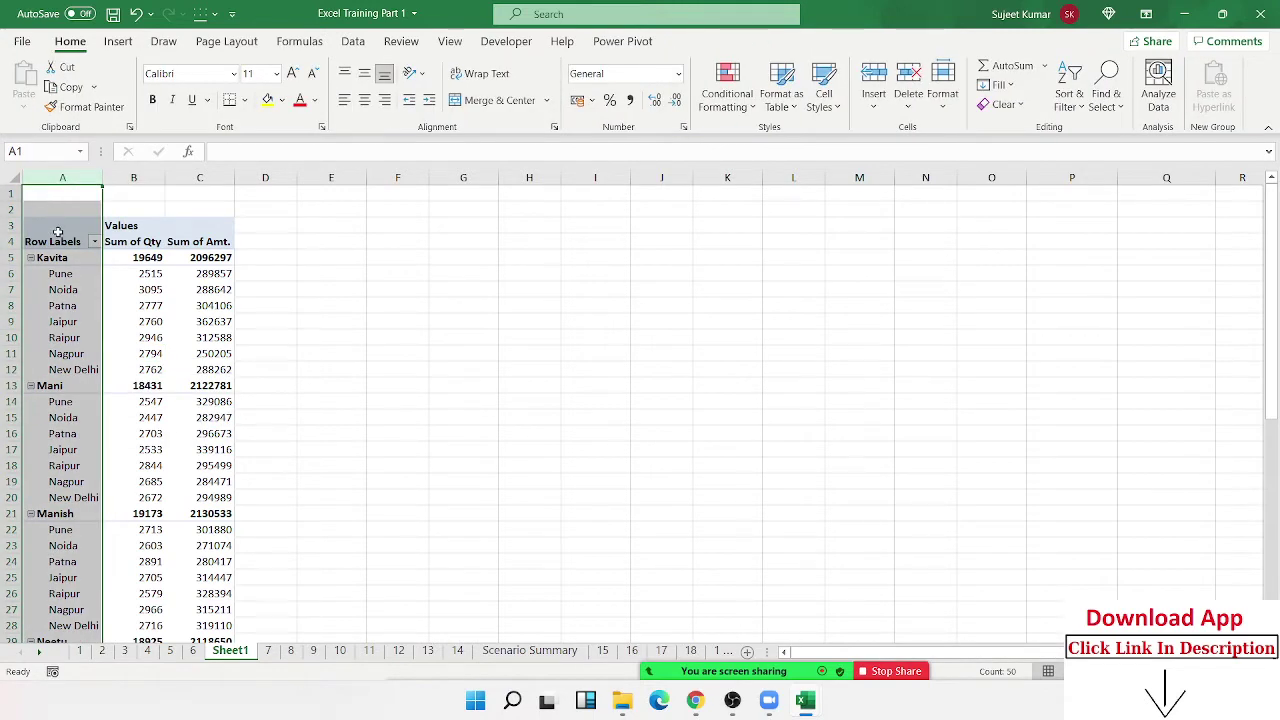
# Step: Paste column A's row labels as values into I1, then delete column I again
pyautogui.hotkey('ctrl', 'c')
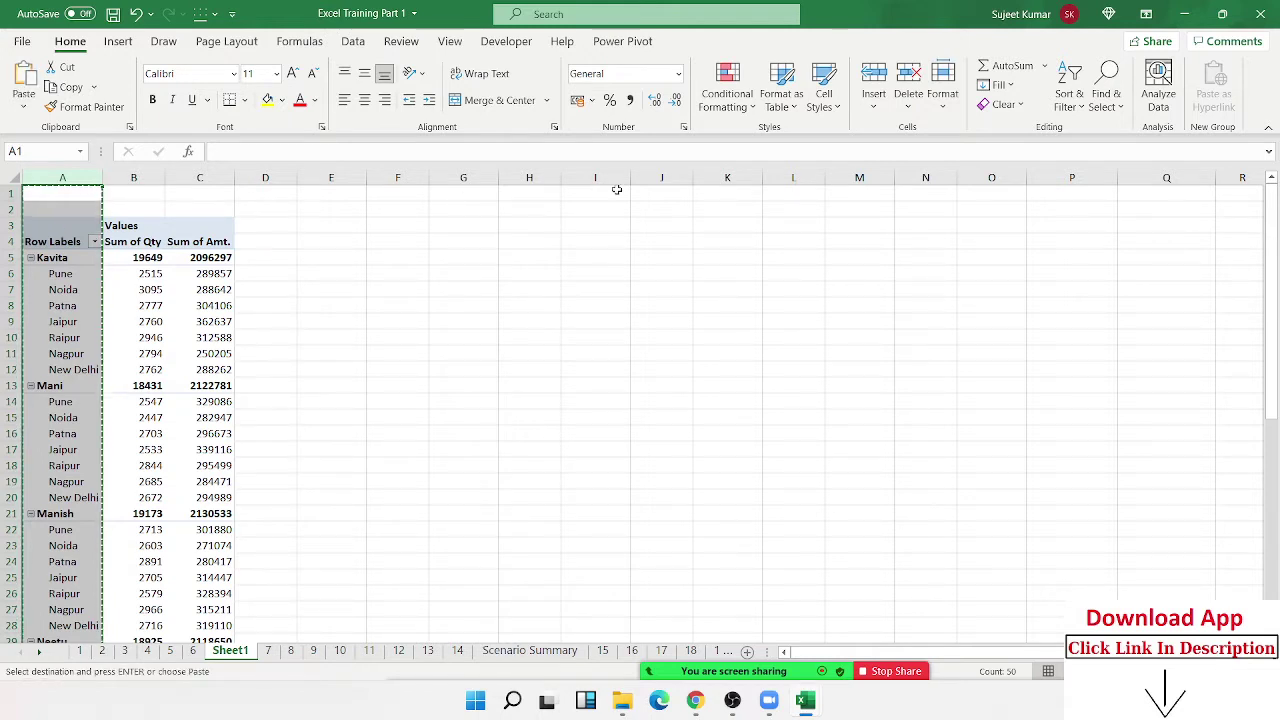
pyautogui.click(600, 193)
pyautogui.click(25, 109)
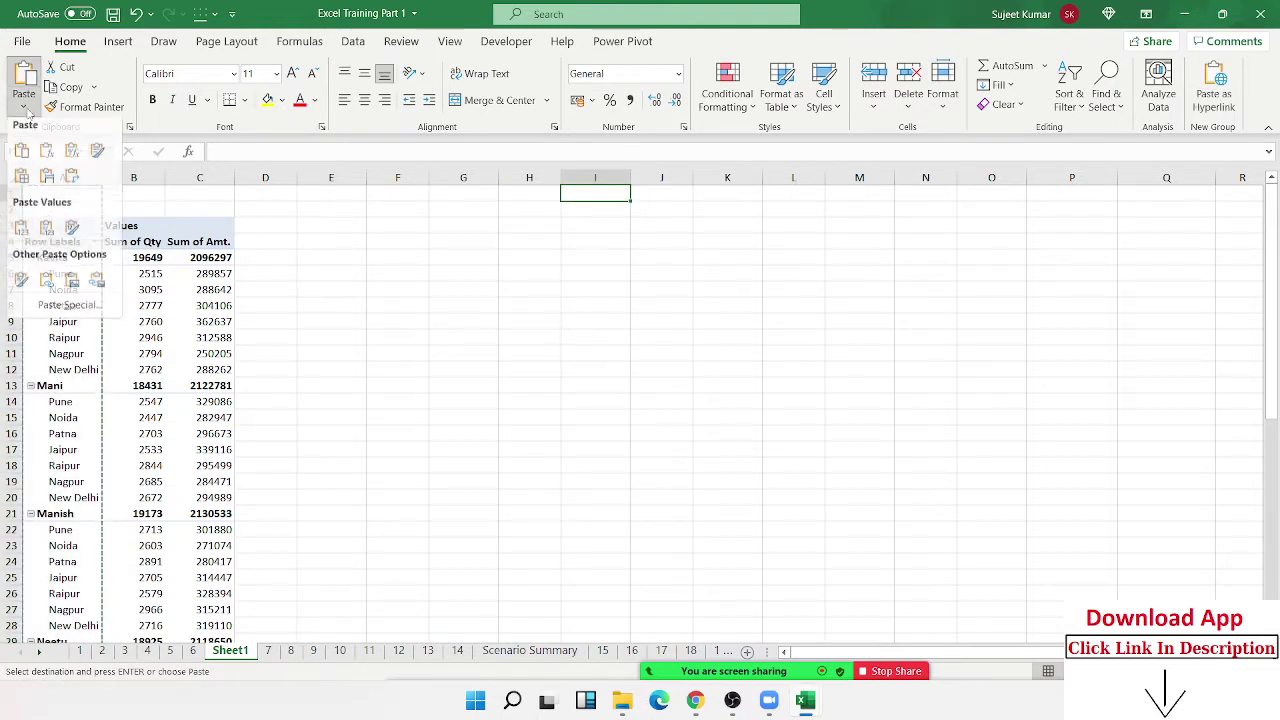
pyautogui.click(23, 232)
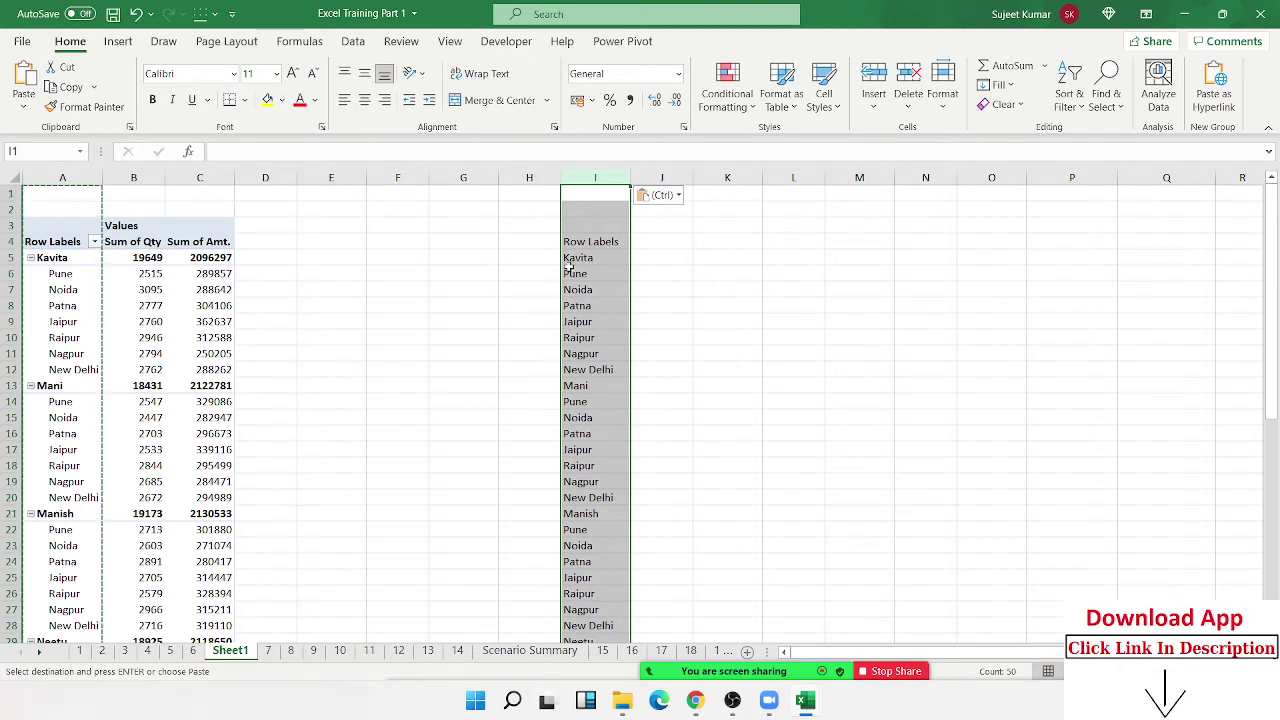
pyautogui.rightClick(590, 290)
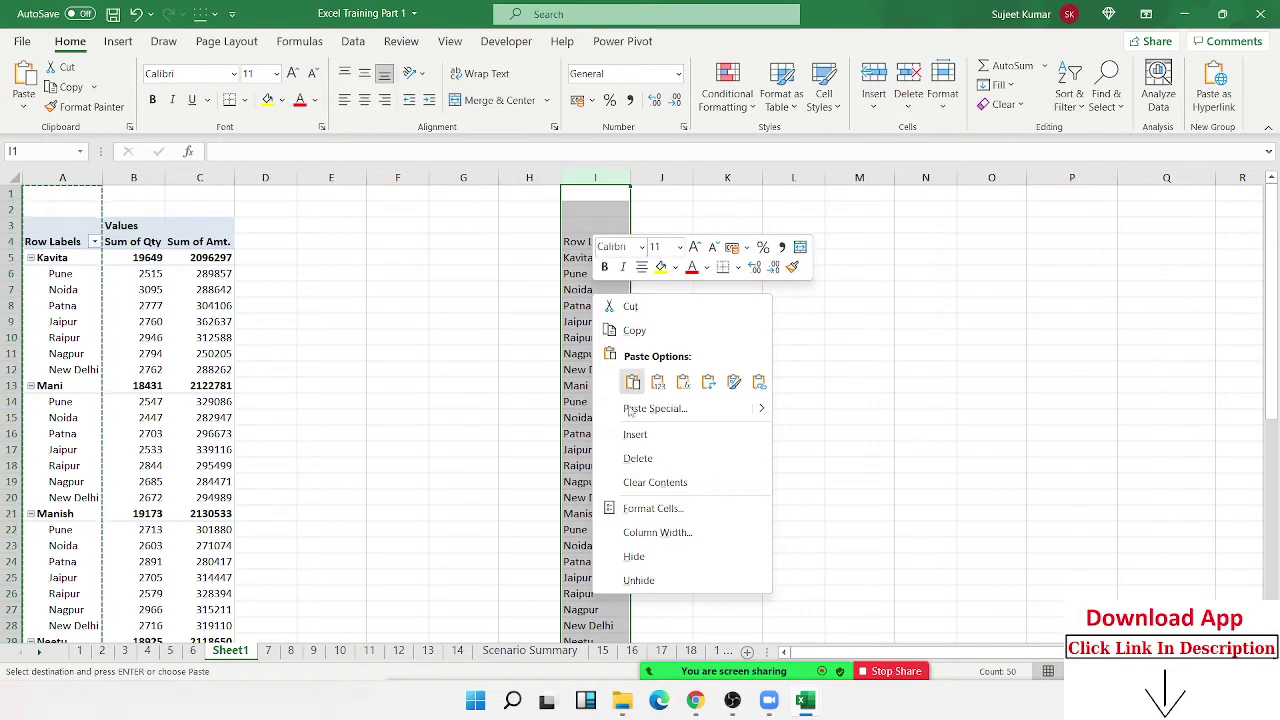
pyautogui.click(637, 460)
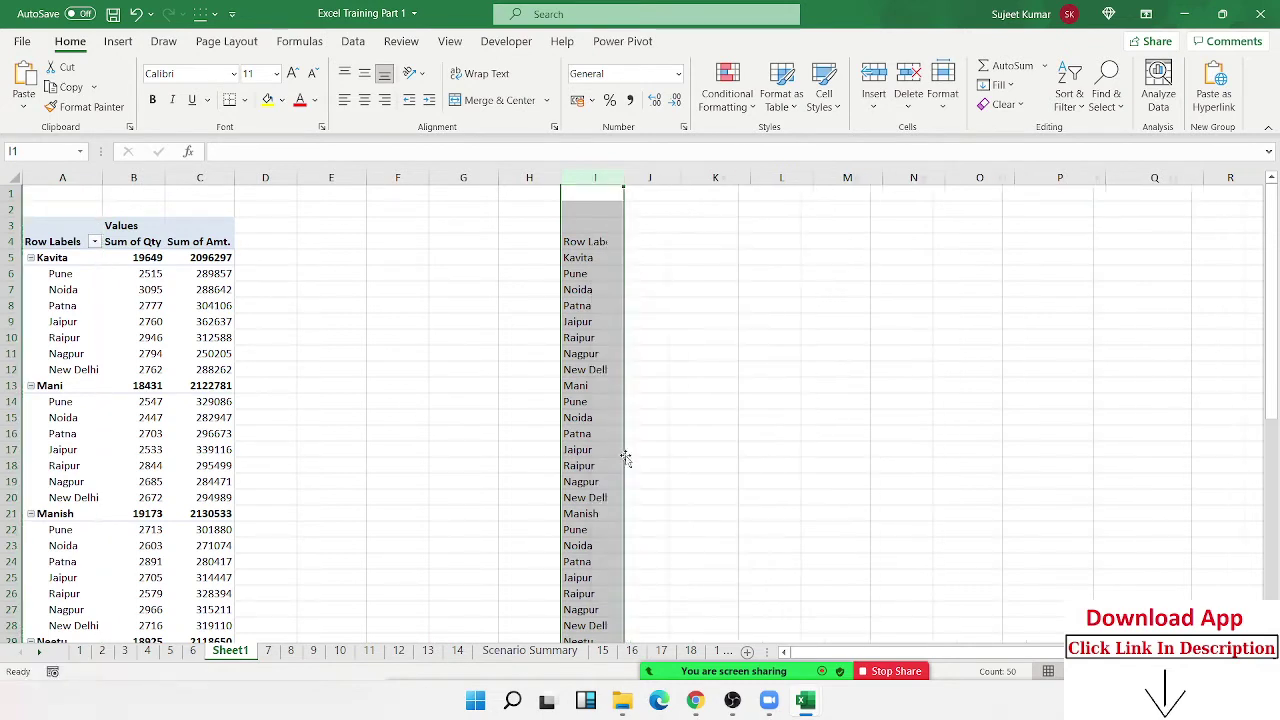
# Step: Select a cell inside the pivot and bring up the PivotTable Design settings
pyautogui.click(82, 290)
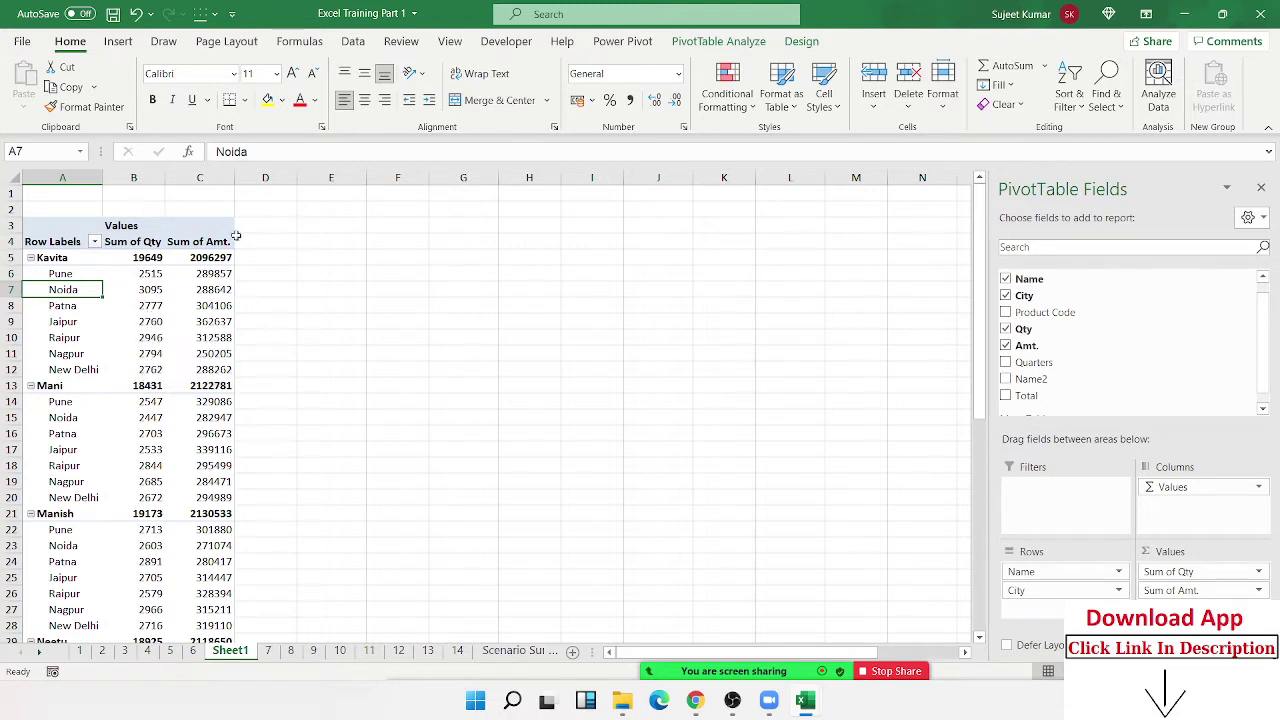
pyautogui.click(120, 43)
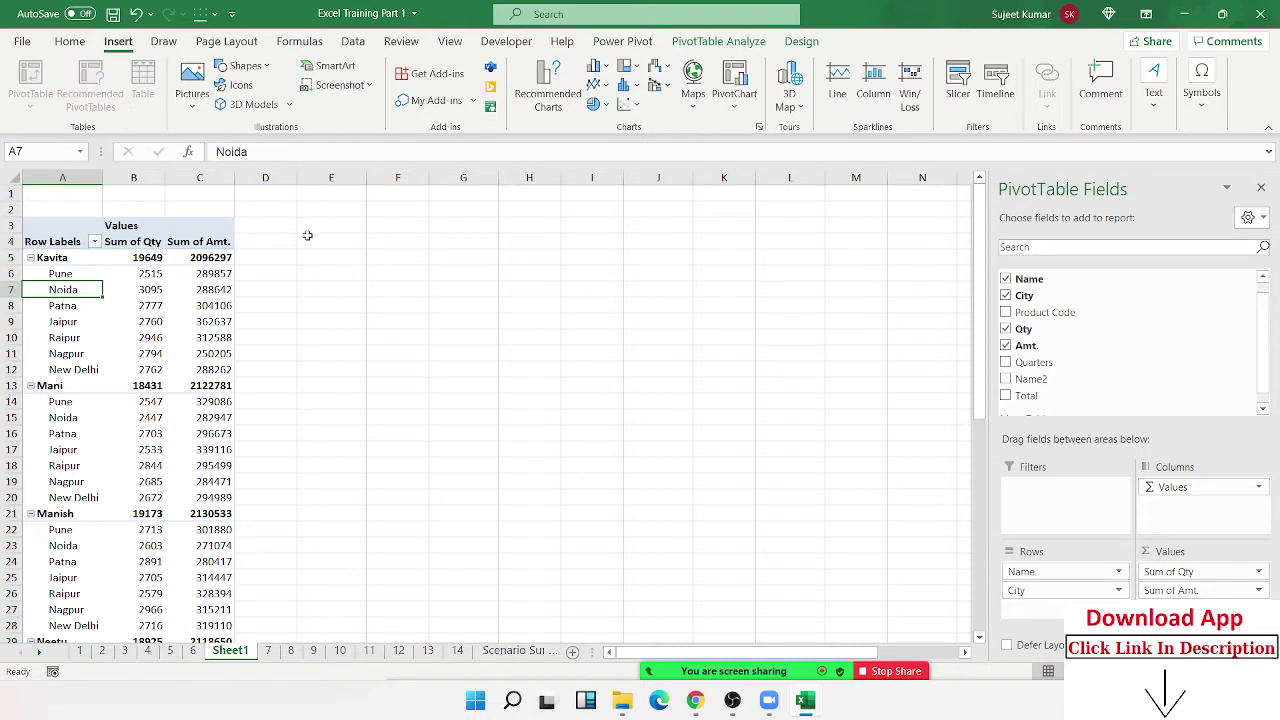
pyautogui.click(806, 41)
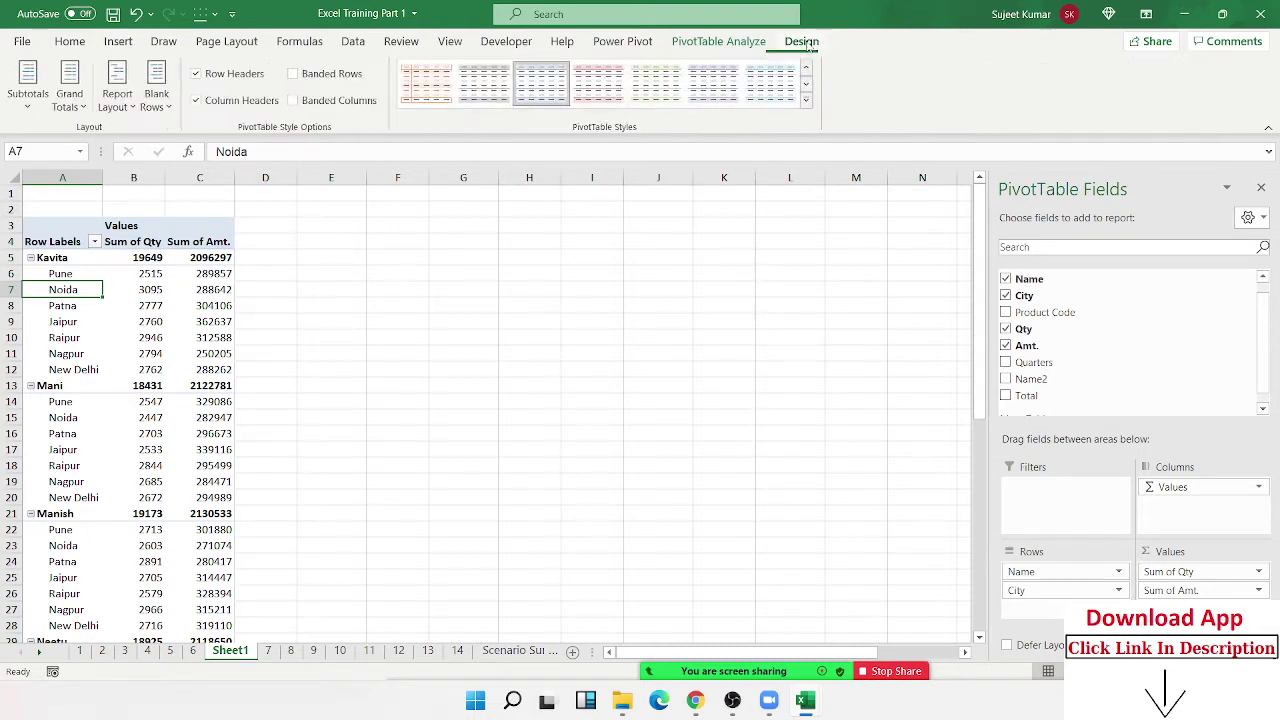
# Step: Switch the report layout to Tabular Form, giving subtotal rows such as Kavita Total 19649
pyautogui.click(128, 100)
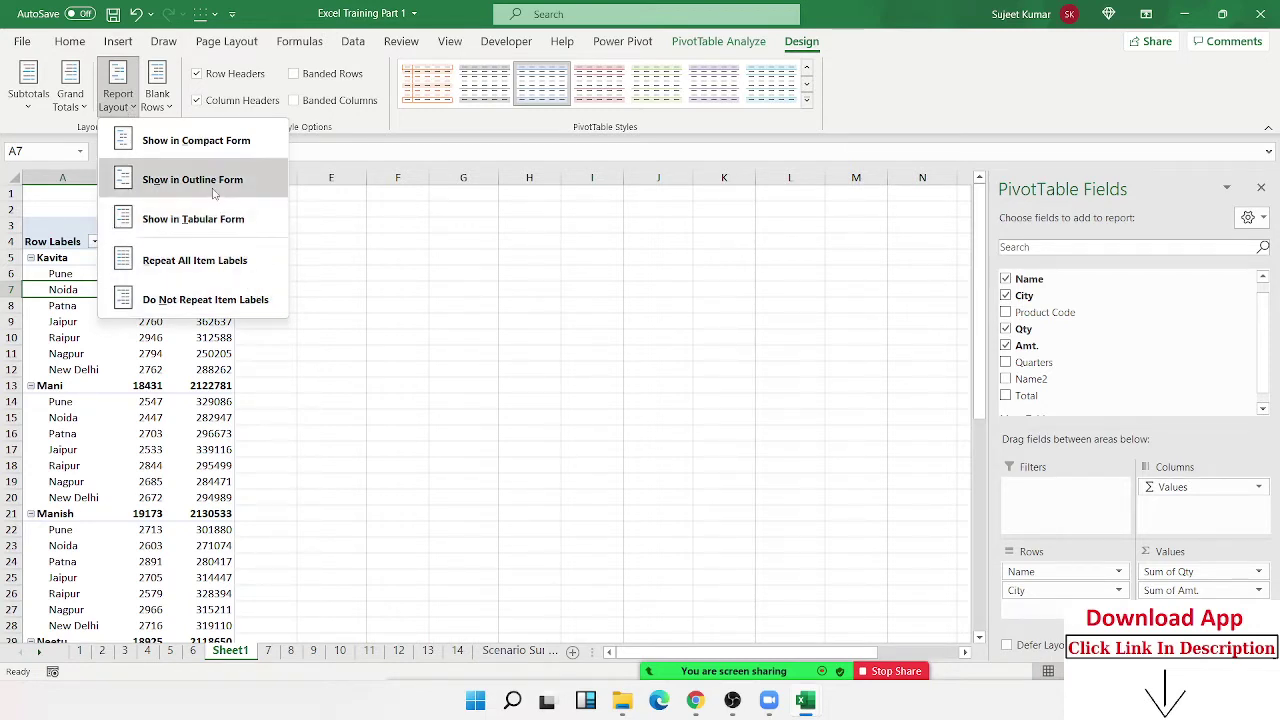
pyautogui.click(213, 220)
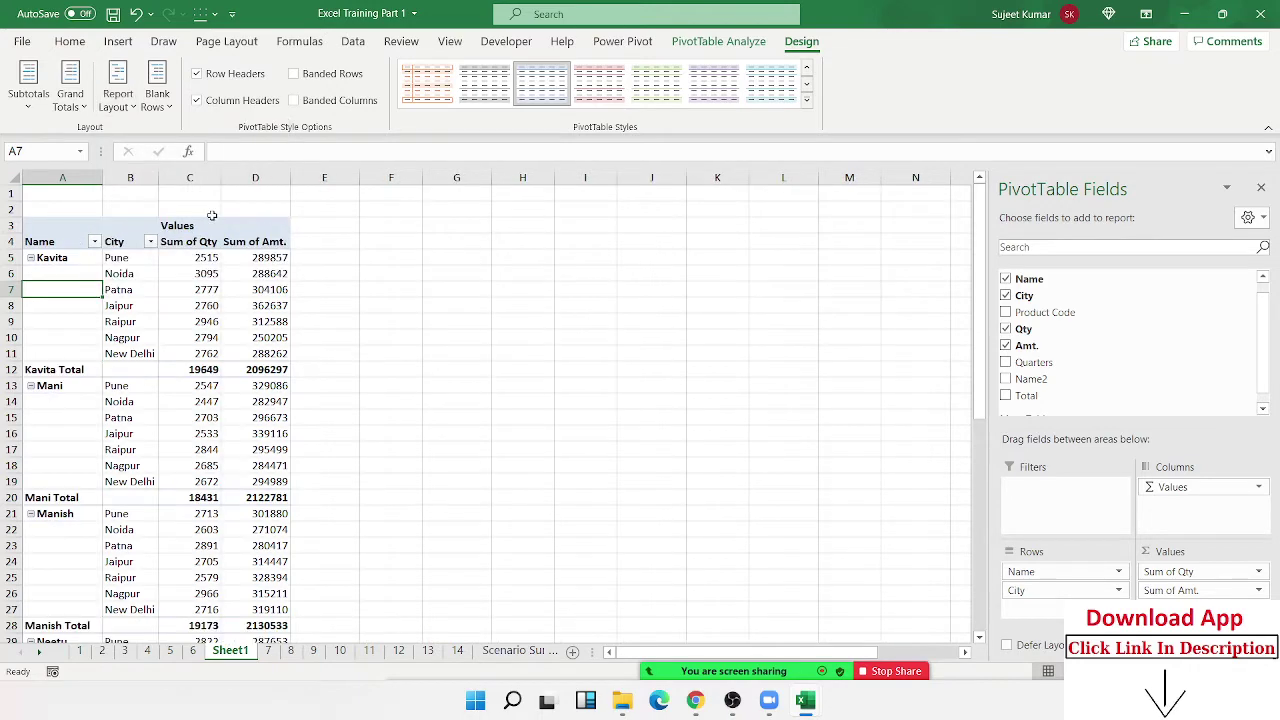
pyautogui.click(200, 433)
pyautogui.scroll(-2, 200, 420)
pyautogui.scroll(-8, 200, 415)
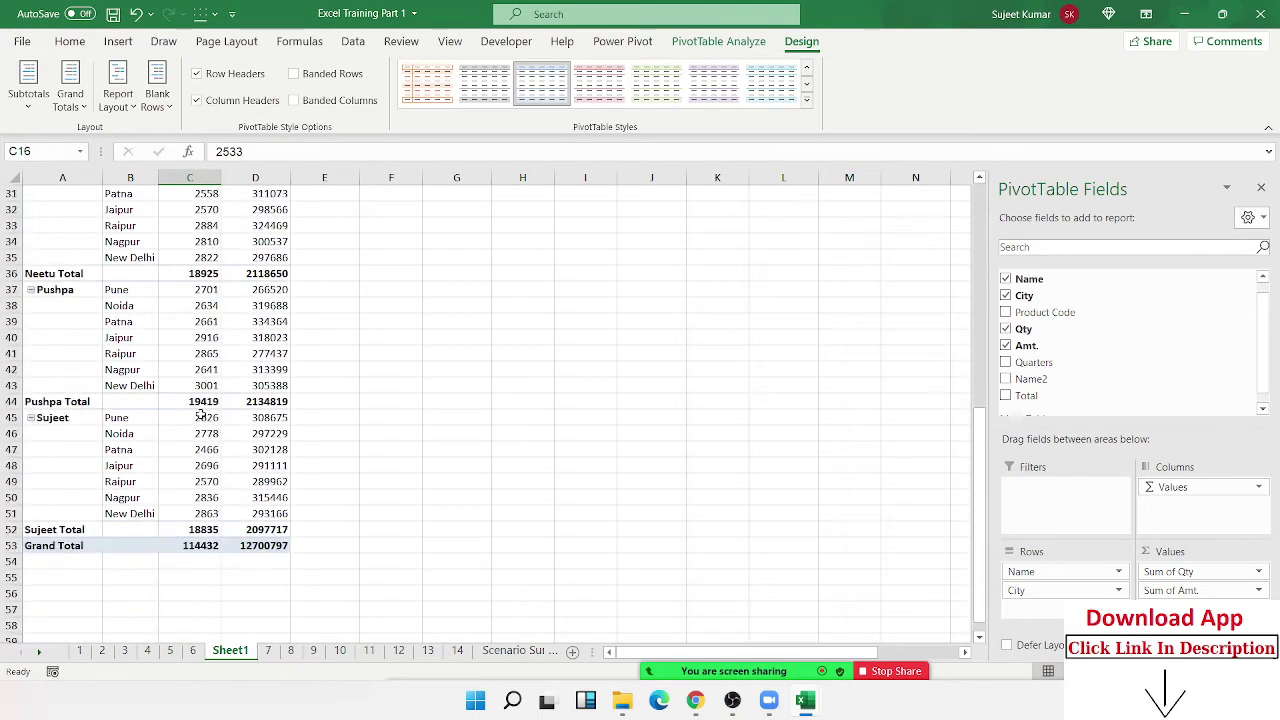
pyautogui.scroll(5, 200, 413)
pyautogui.scroll(5, 205, 400)
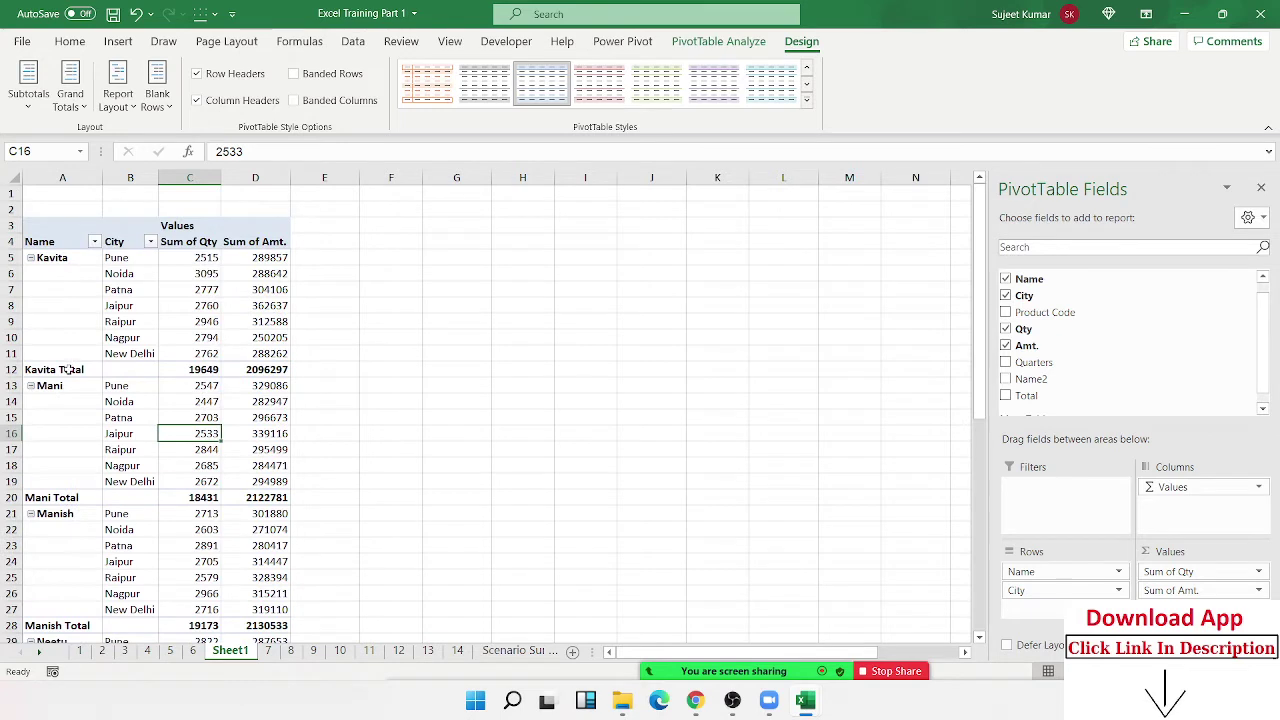
pyautogui.moveTo(67, 369); pyautogui.dragTo(240, 371)
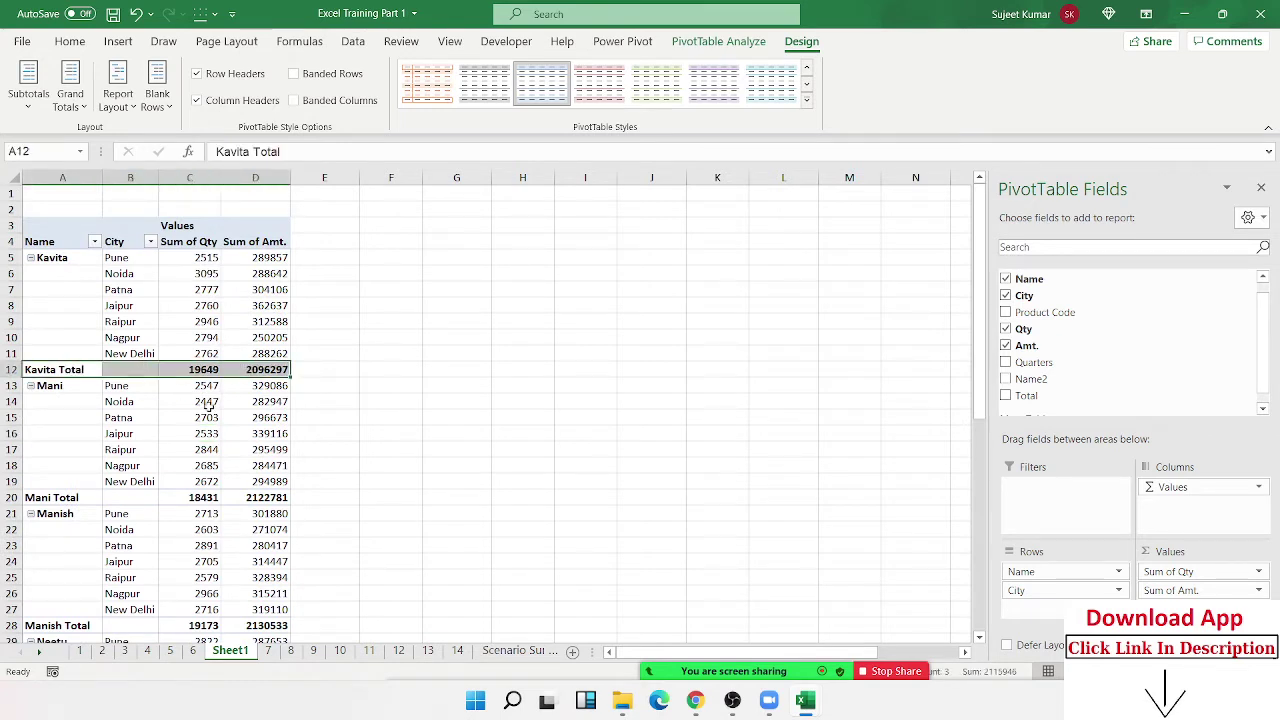
pyautogui.click(207, 403)
# Step: Turn off Subtotal "Name" from the Kavita Total row's right-click options
pyautogui.rightClick(70, 367)
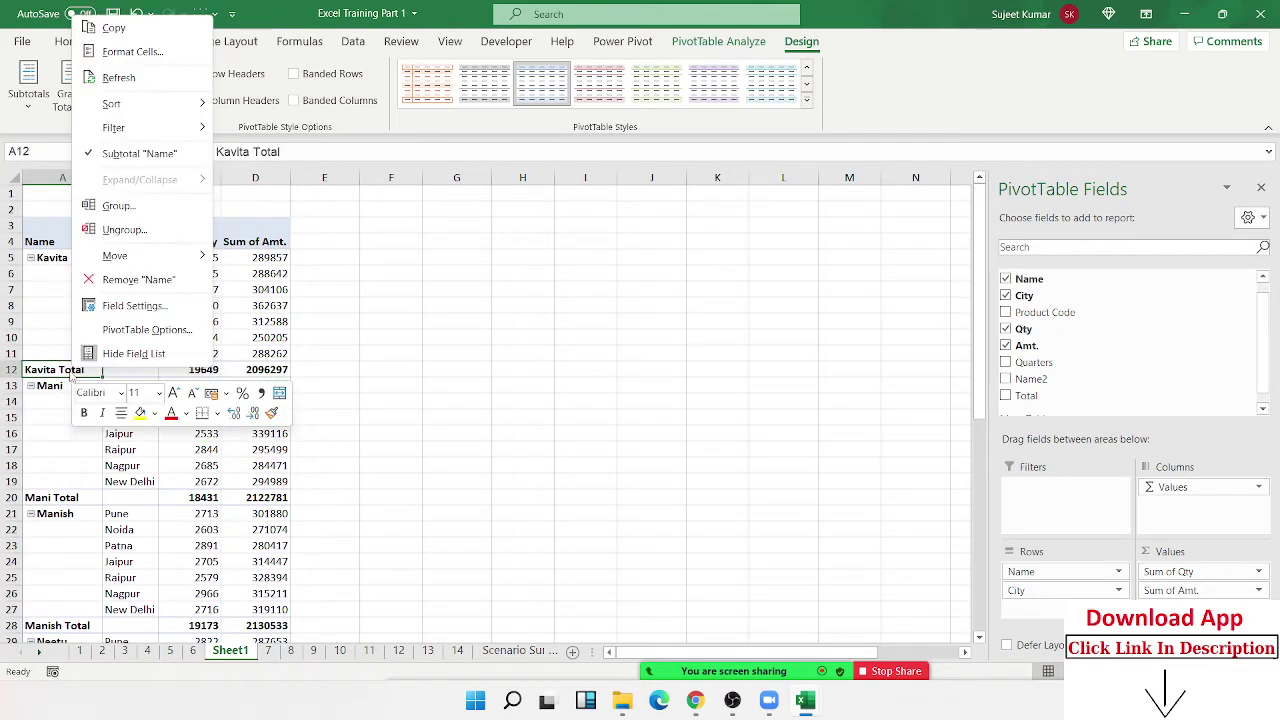
pyautogui.click(139, 153)
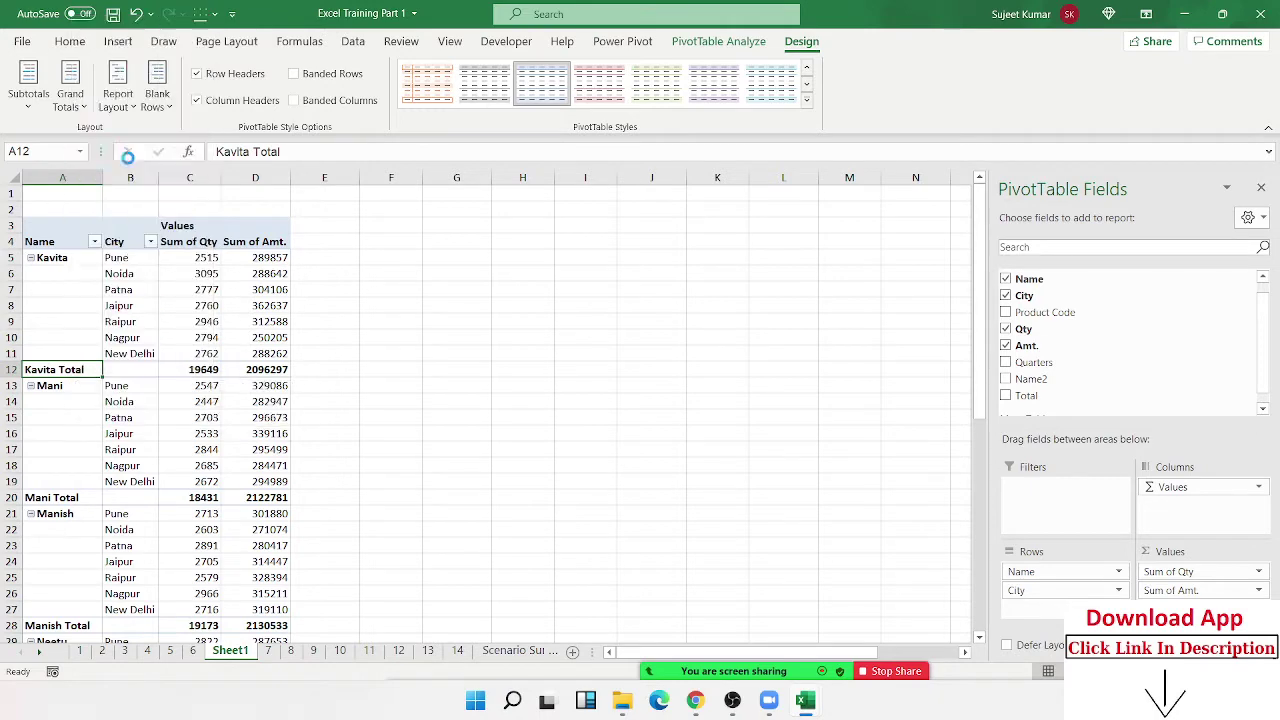
pyautogui.scroll(-3, 230, 360)
pyautogui.scroll(-3, 225, 370)
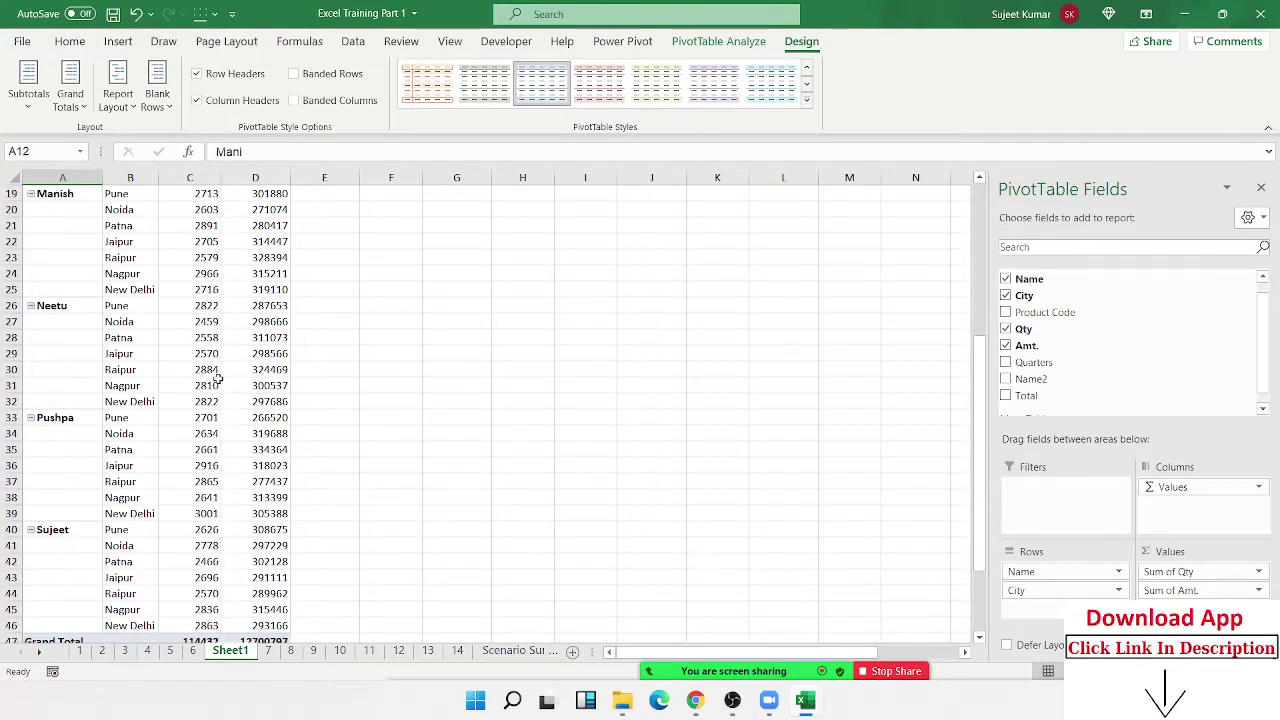
pyautogui.scroll(6, 217, 380)
pyautogui.moveTo(88, 262); pyautogui.dragTo(82, 352)
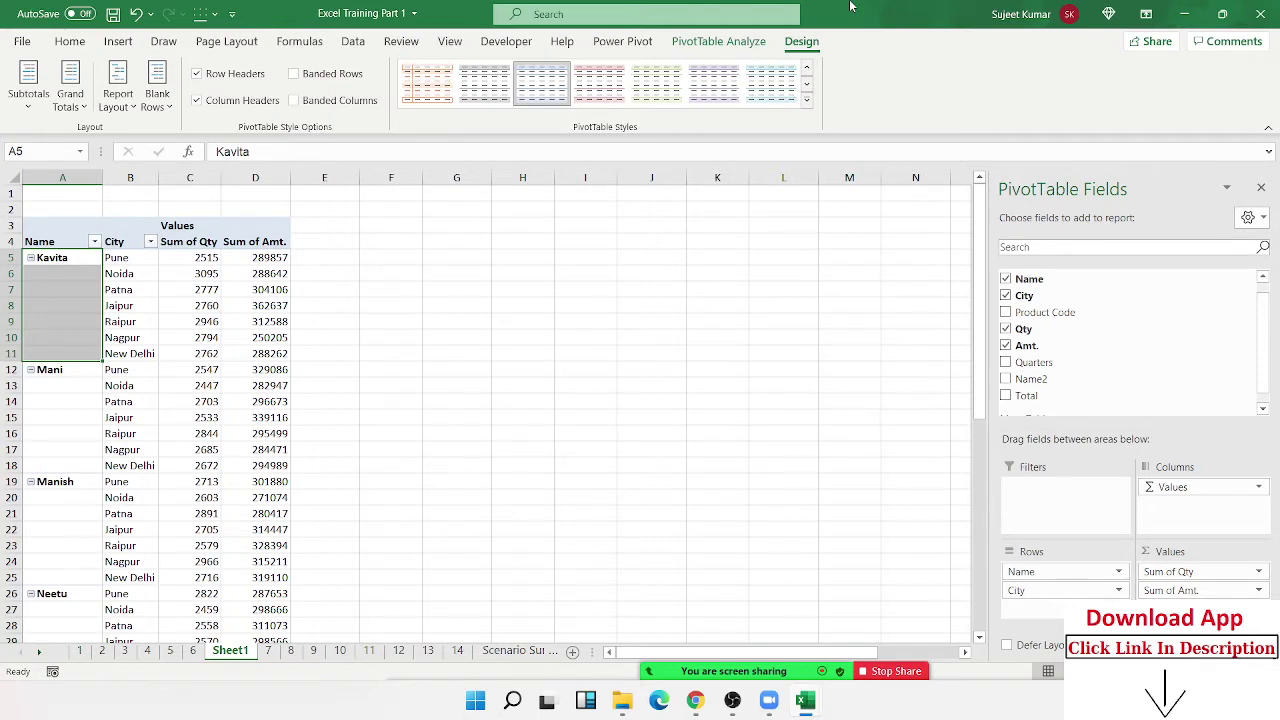
# Step: Set the report layout to Repeat All Item Labels so names fill every city row
pyautogui.click(166, 305)
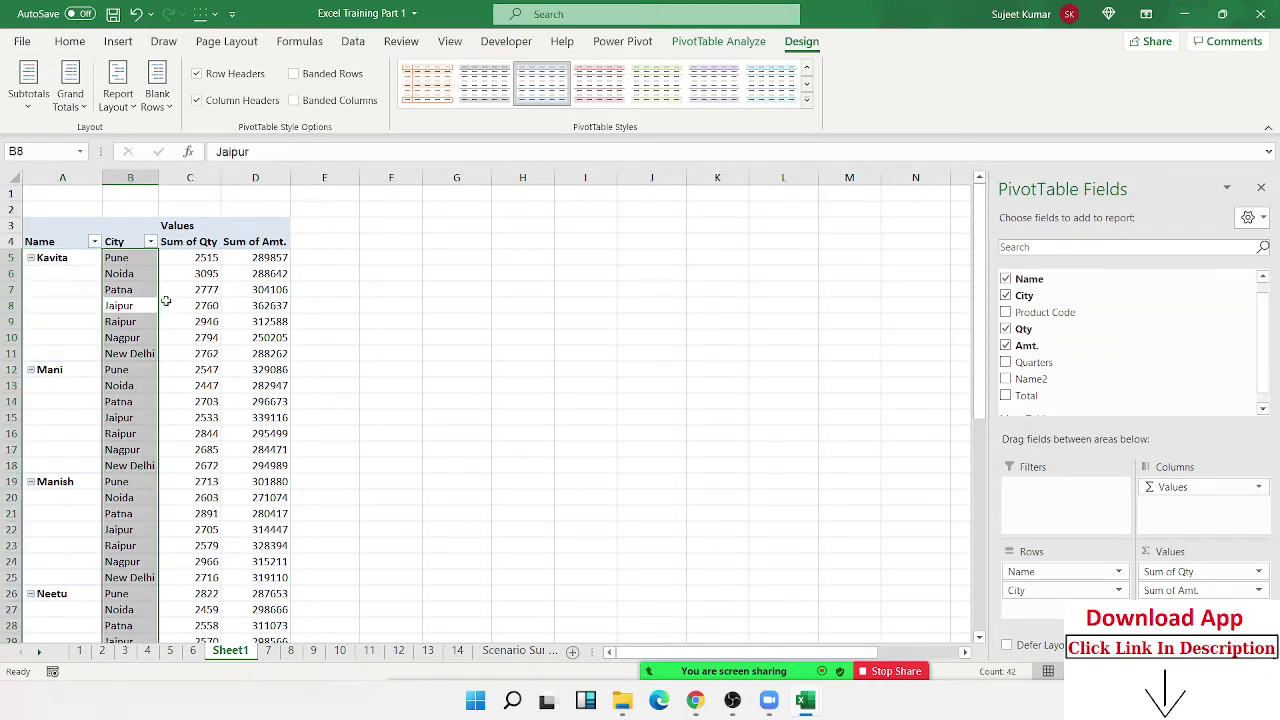
pyautogui.click(120, 108)
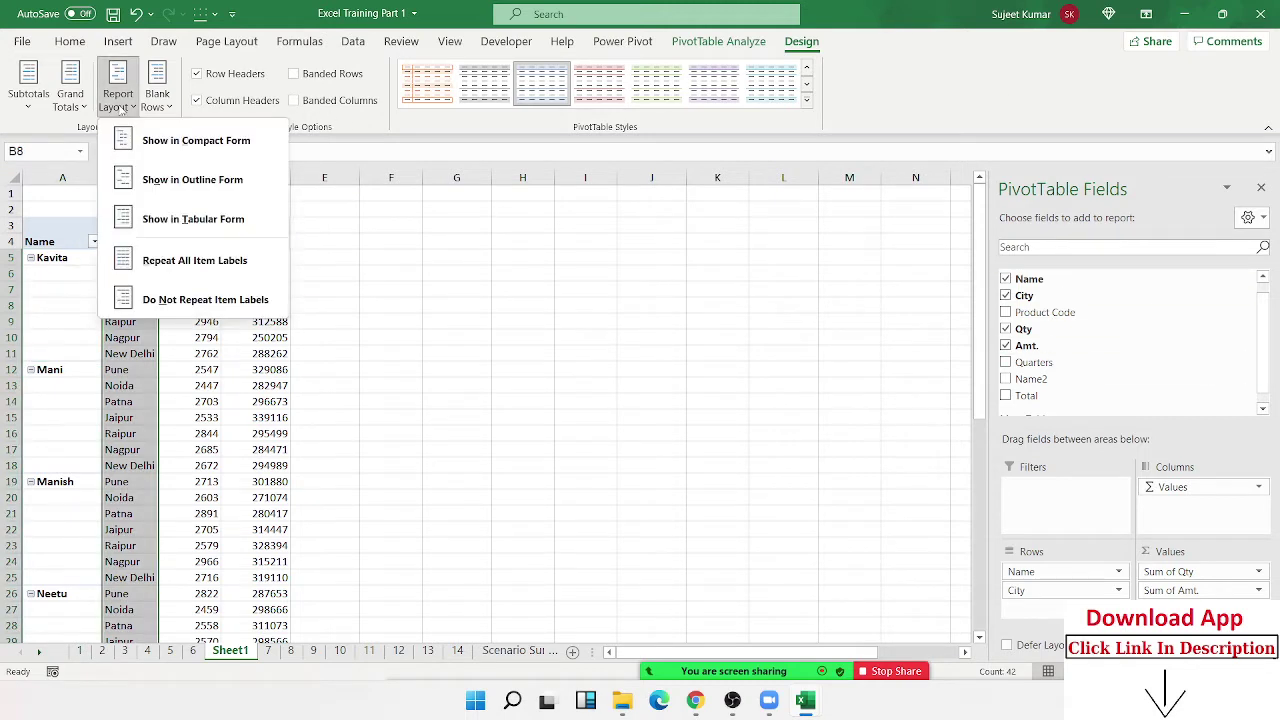
pyautogui.click(182, 262)
pyautogui.scroll(-3, 213, 370)
pyautogui.scroll(-5, 215, 380)
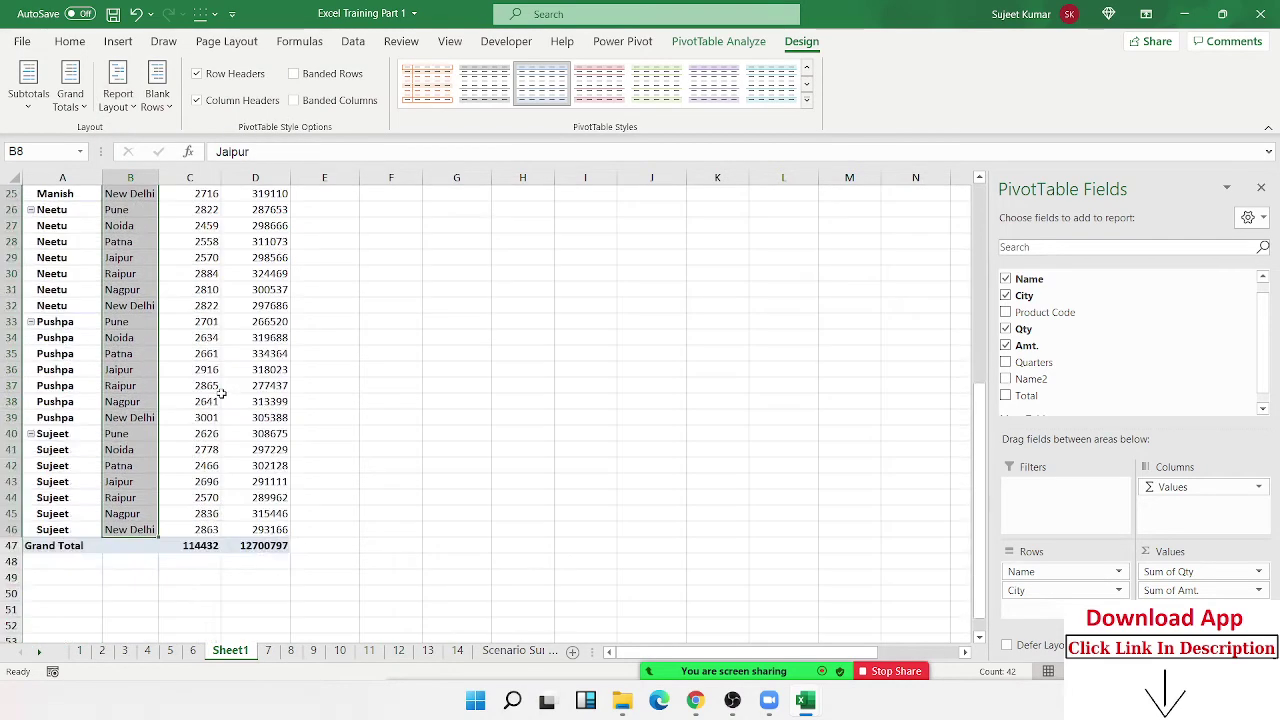
pyautogui.scroll(3, 218, 385)
pyautogui.scroll(5, 220, 391)
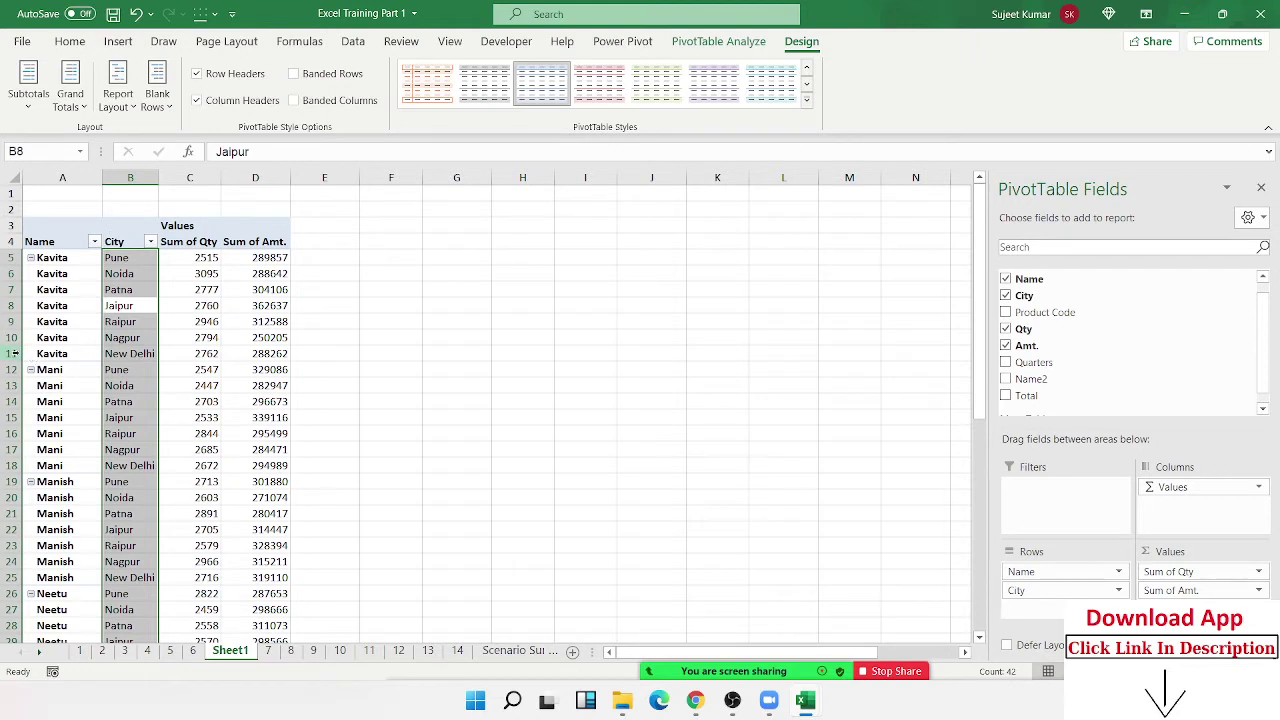
# Step: Select rows 11 and 12 and bring up the Blank Rows options
pyautogui.moveTo(14, 353); pyautogui.dragTo(14, 369)
pyautogui.click(116, 104)
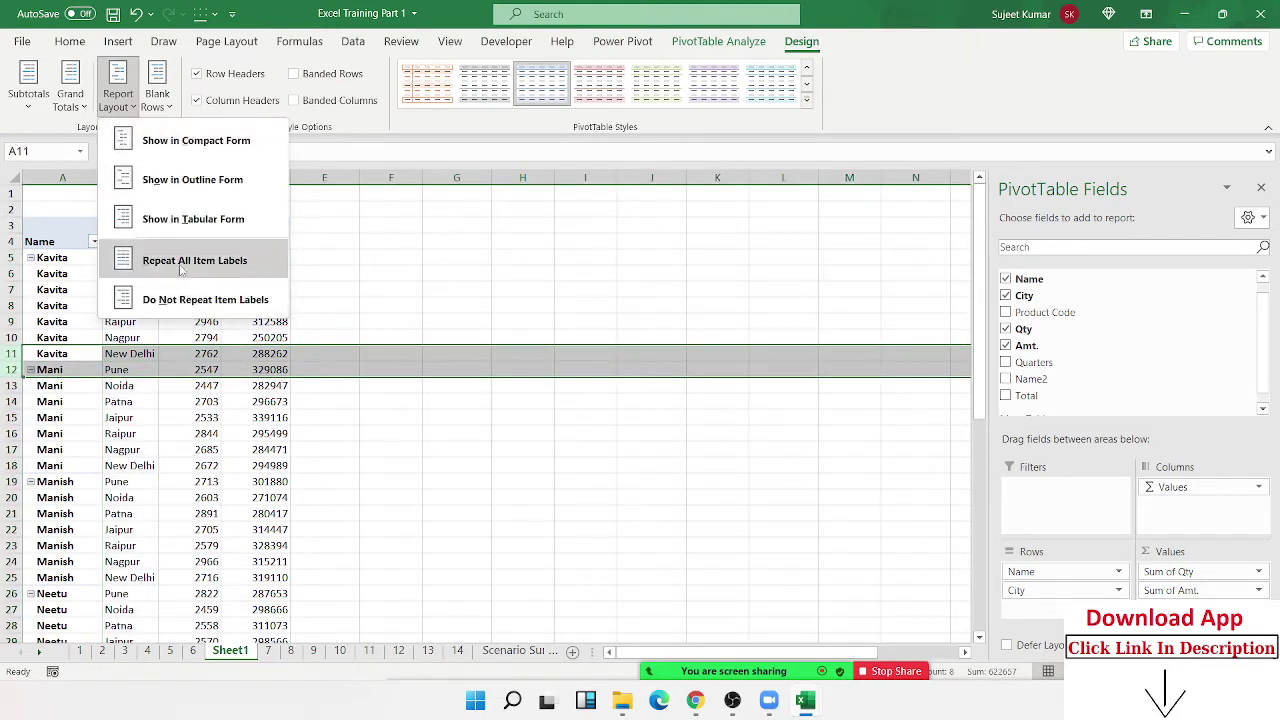
pyautogui.click(157, 95)
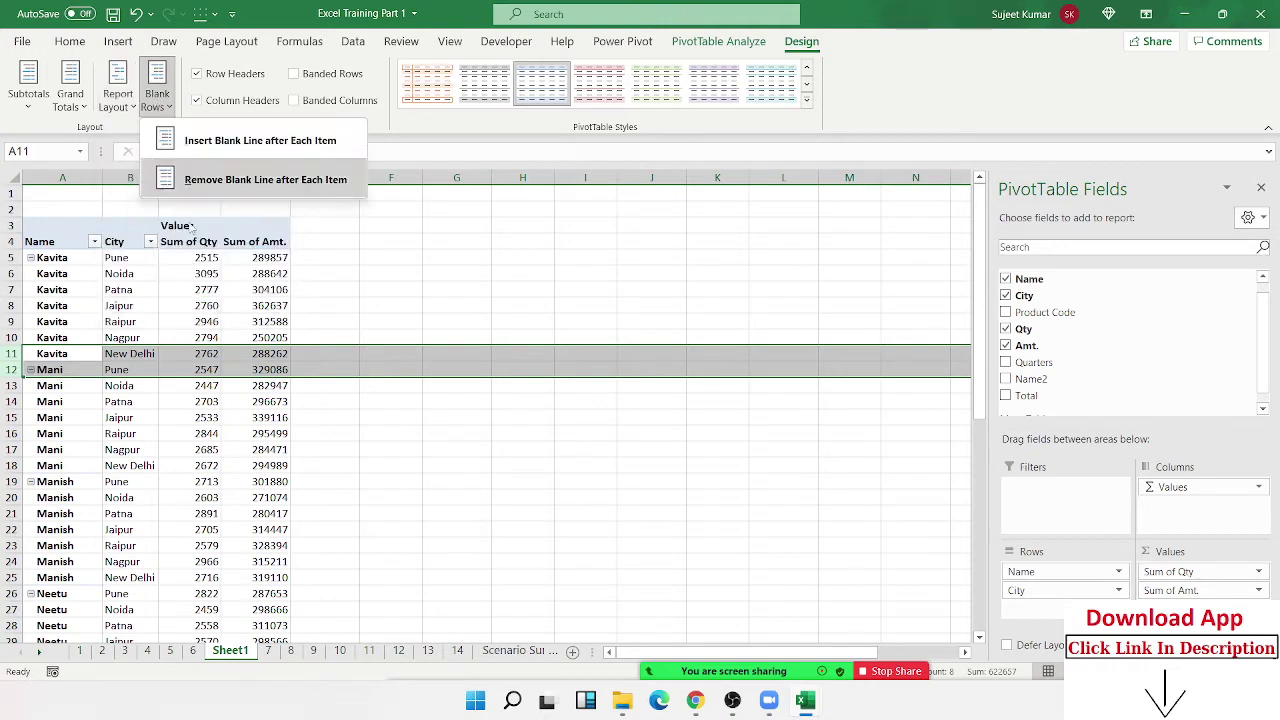
# Step: Insert a blank line after each name group and scroll through the result
pyautogui.click(202, 145)
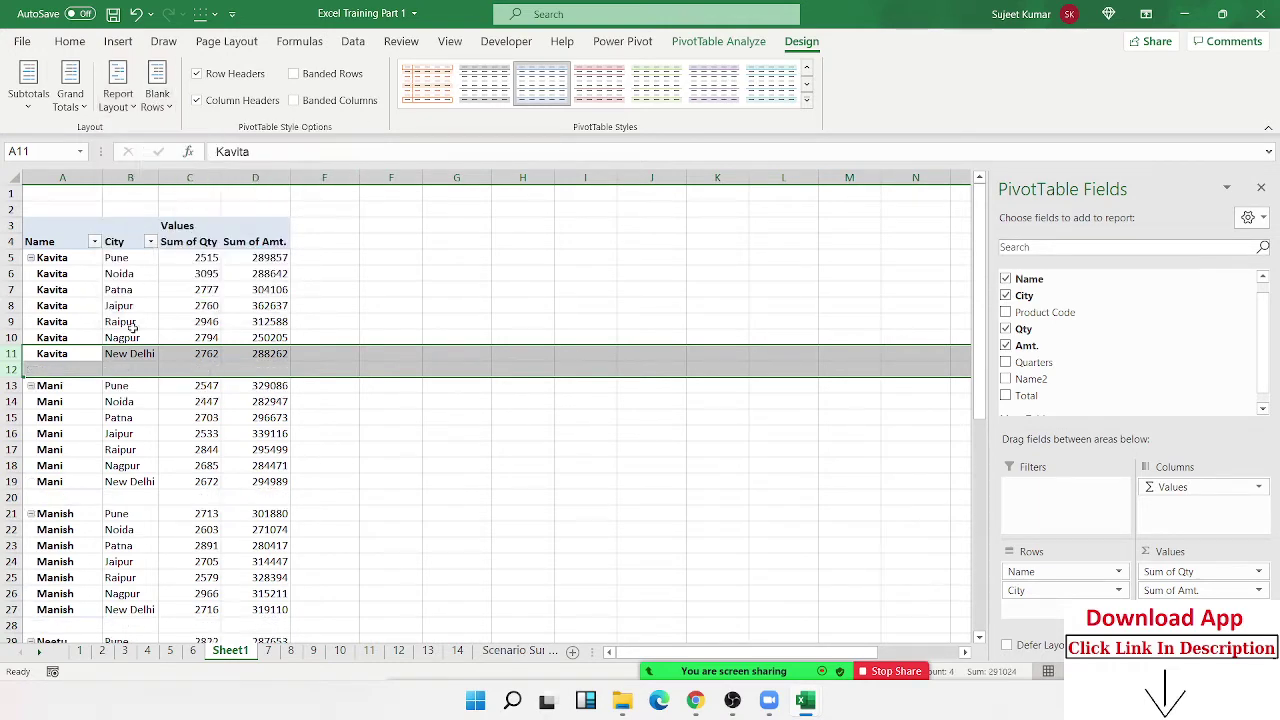
pyautogui.click(113, 401)
pyautogui.scroll(-2, 105, 450)
pyautogui.scroll(-5, 110, 452)
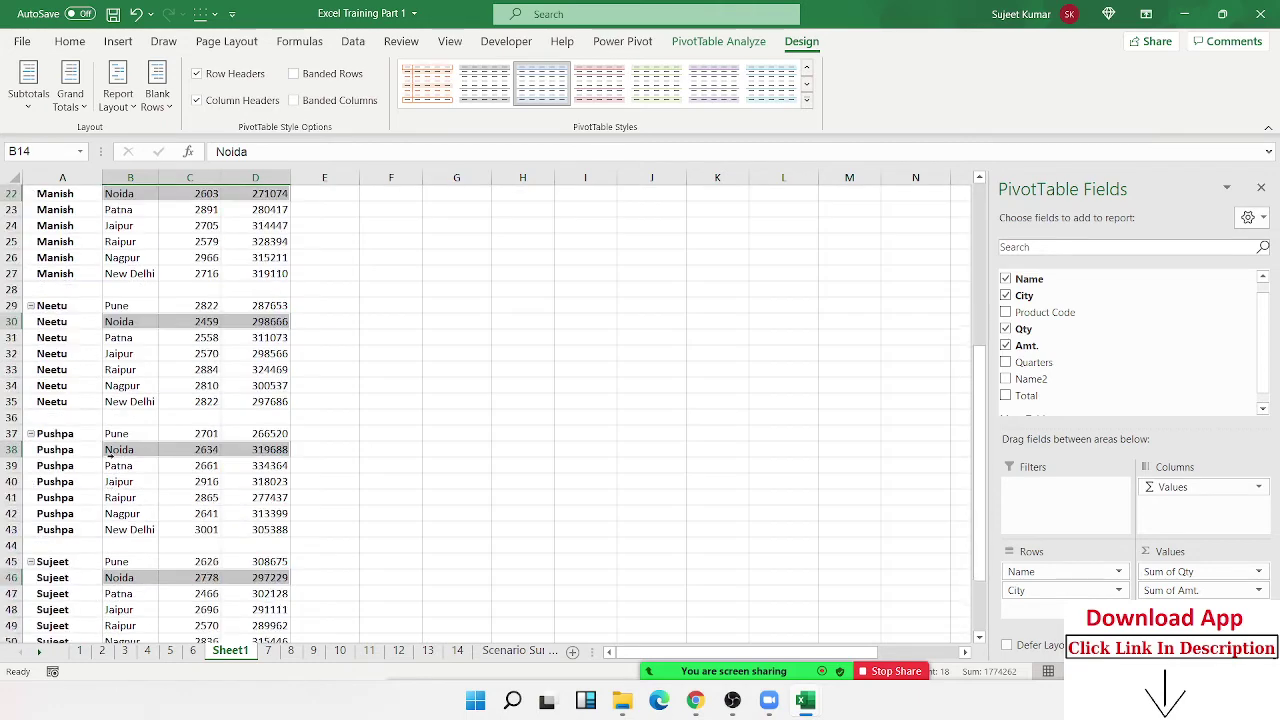
pyautogui.scroll(-1, 112, 455)
pyautogui.scroll(-1, 117, 457)
pyautogui.scroll(-1, 112, 459)
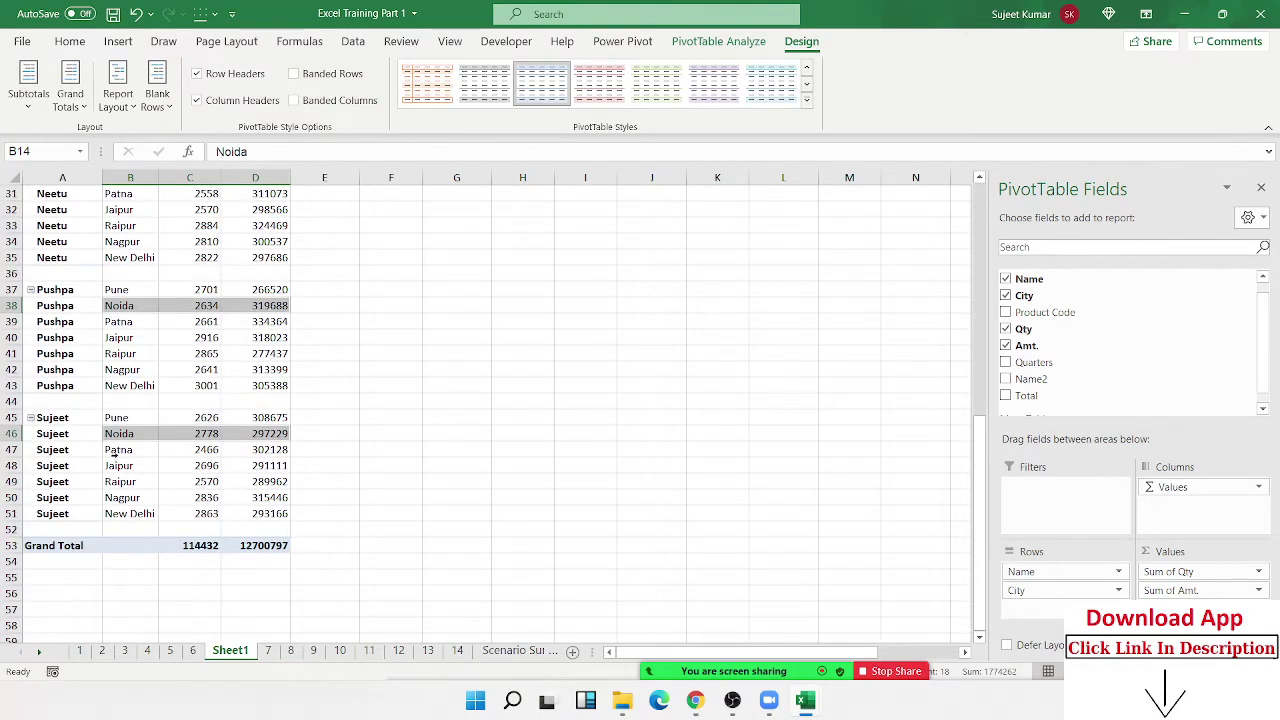
pyautogui.scroll(5, 115, 454)
pyautogui.scroll(5, 115, 454)
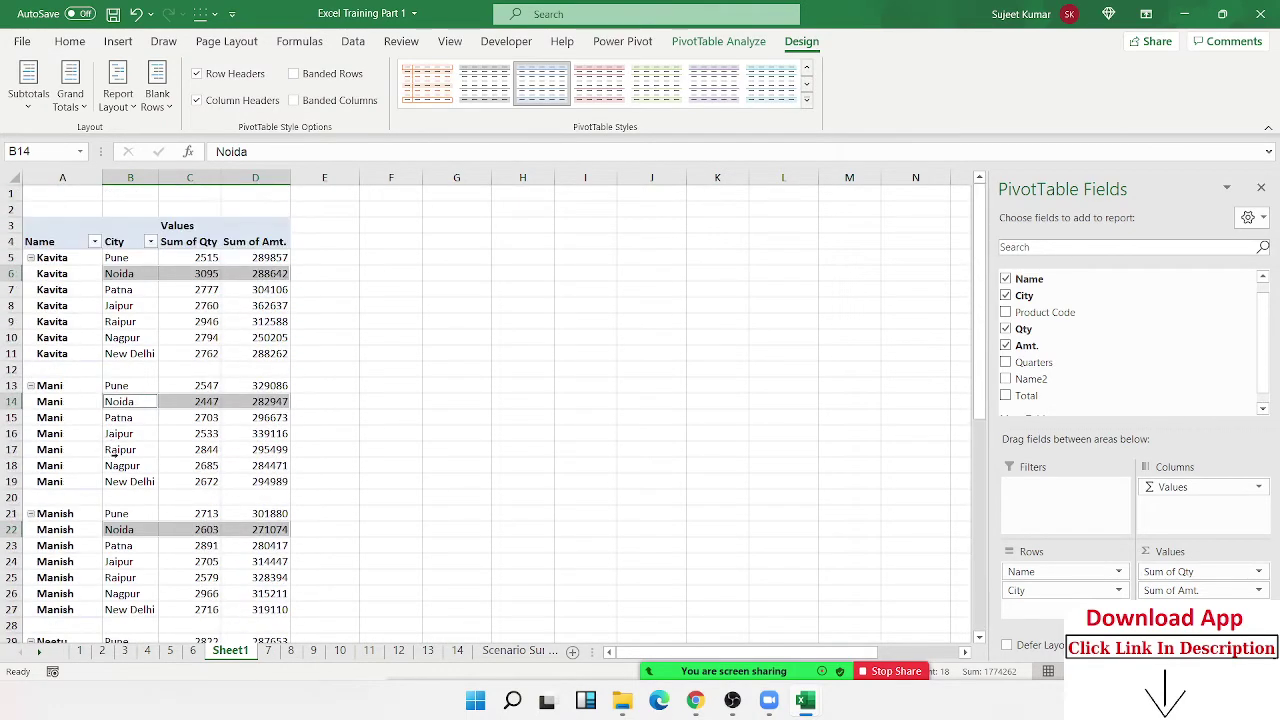
# Step: Remove the blank lines after each name group again
pyautogui.click(157, 100)
pyautogui.click(195, 180)
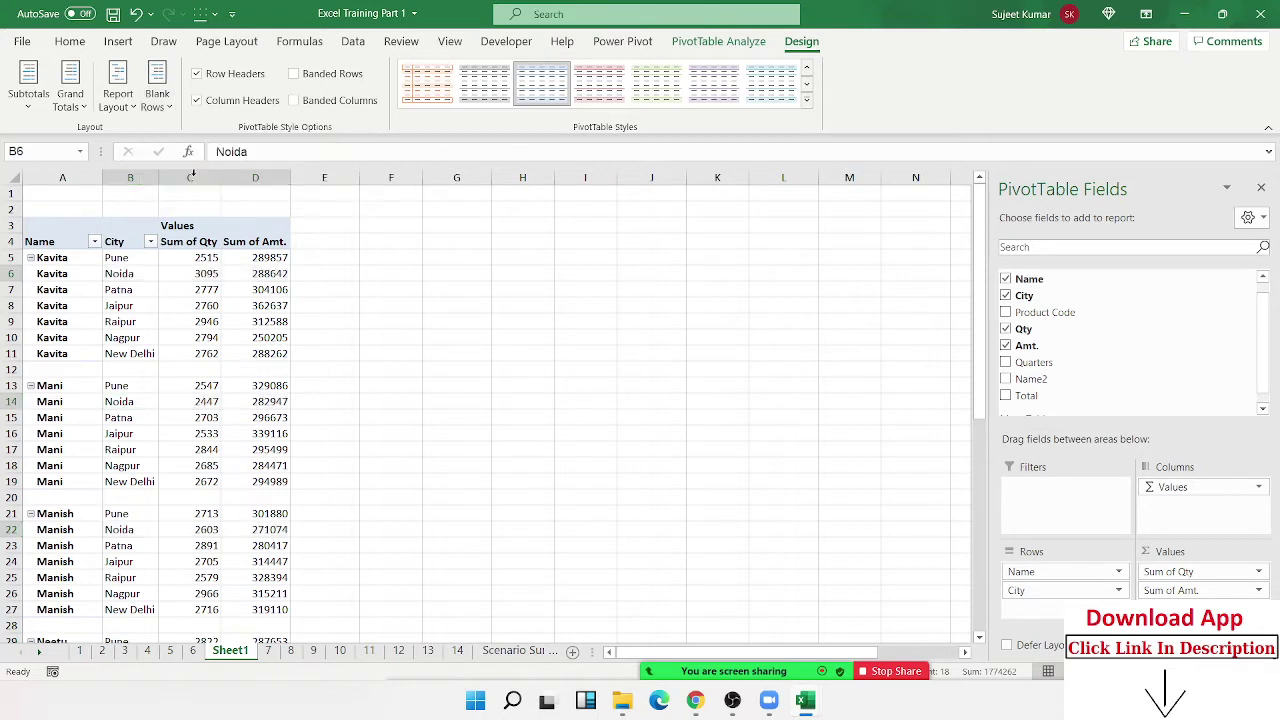
pyautogui.click(122, 100)
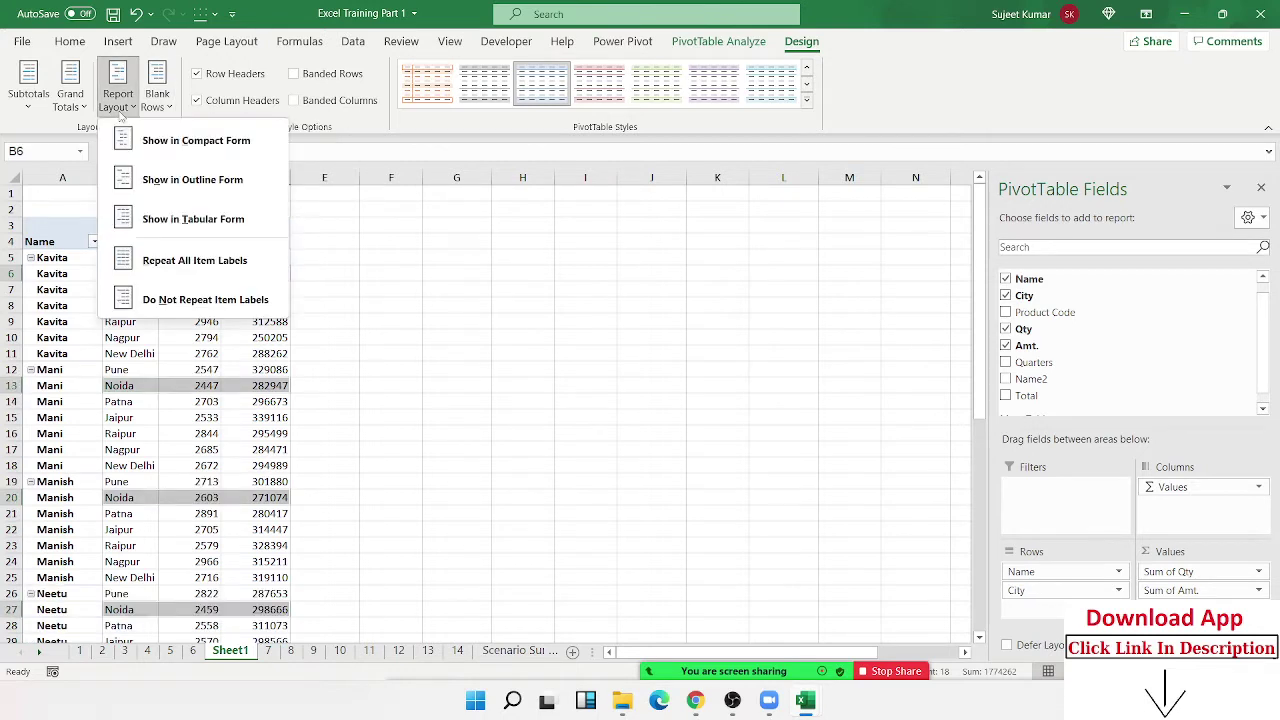
# Step: Choose Do Not Repeat Item Labels, then try Merge & Center on Kavita's cells and dismiss the warning
pyautogui.click(184, 312)
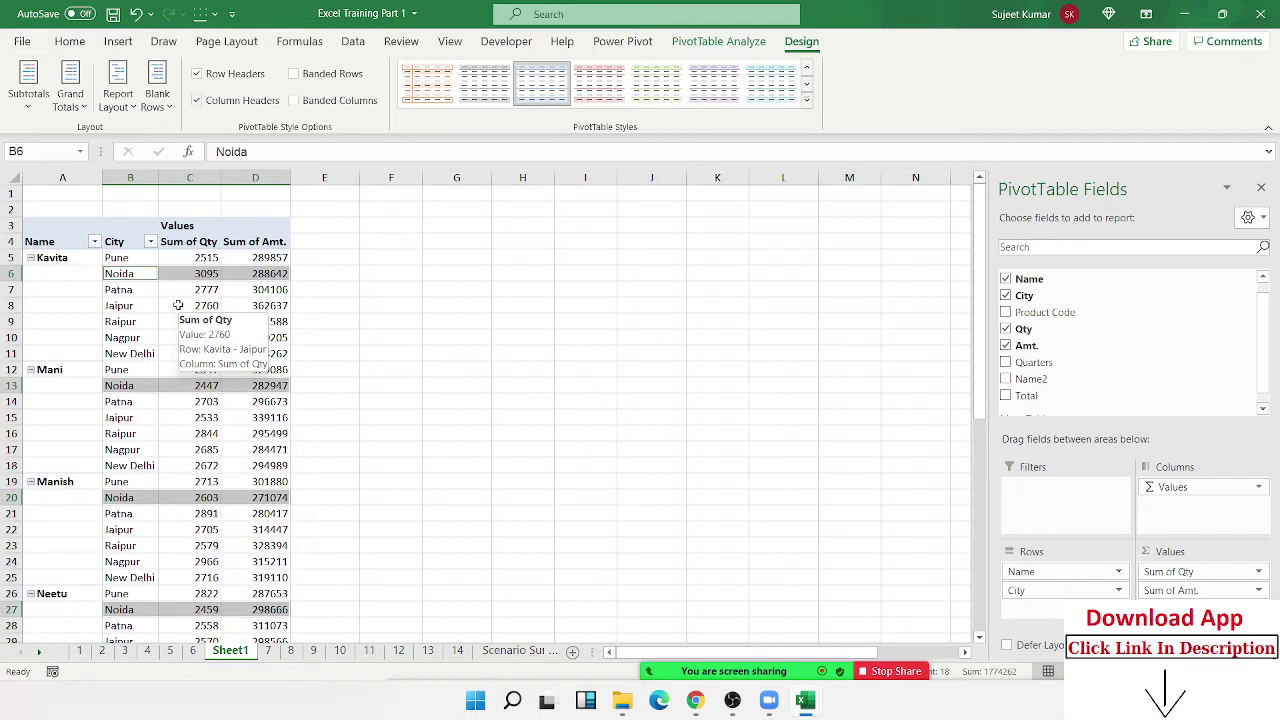
pyautogui.moveTo(58, 278)
pyautogui.mouseDown()
pyautogui.moveTo(82, 285)
pyautogui.moveTo(62, 350)
pyautogui.mouseUp()
pyautogui.click(70, 41)
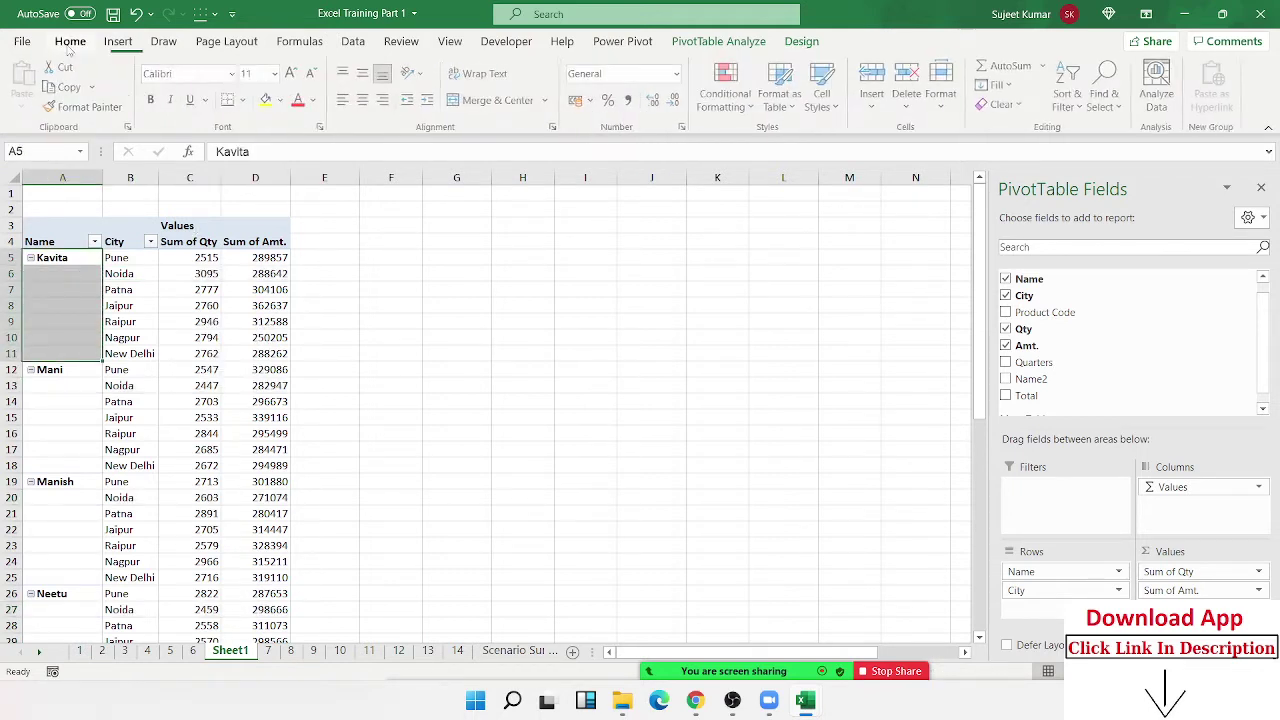
pyautogui.click(492, 100)
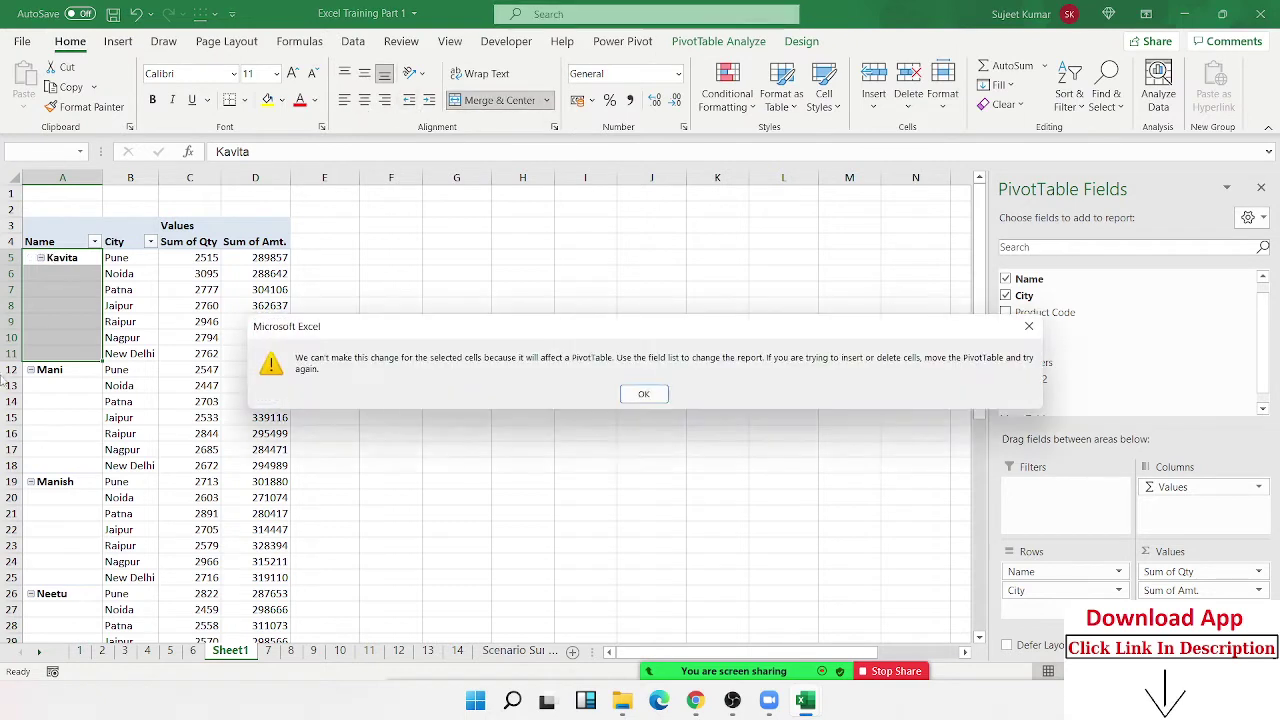
pyautogui.click(644, 394)
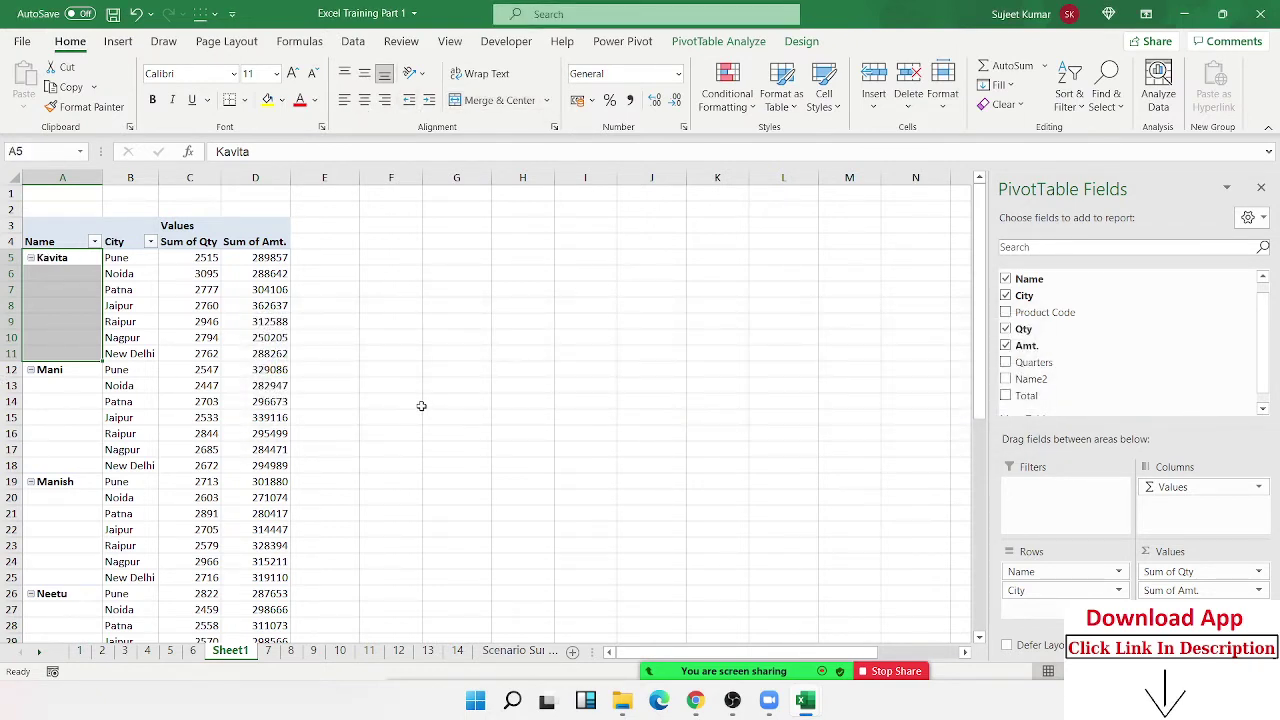
# Step: Enable 'Merge and center cells with labels' in PivotTable Options
pyautogui.click(90, 292)
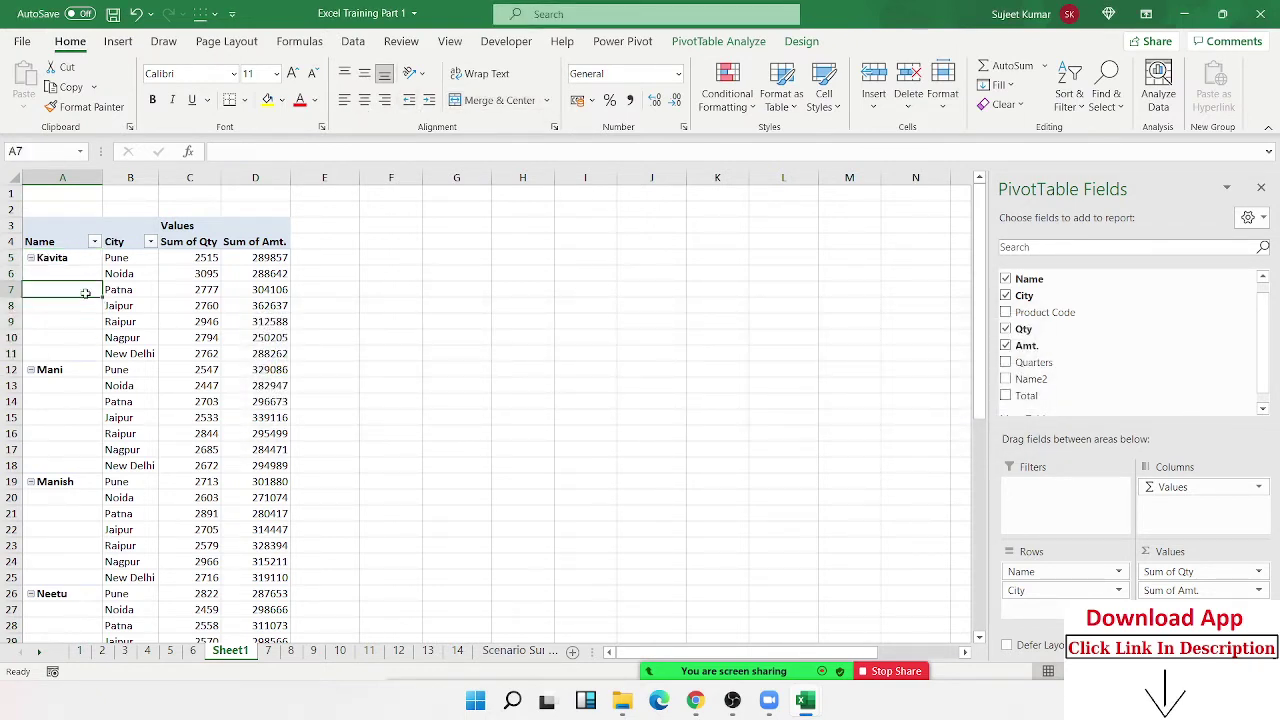
pyautogui.rightClick(88, 291)
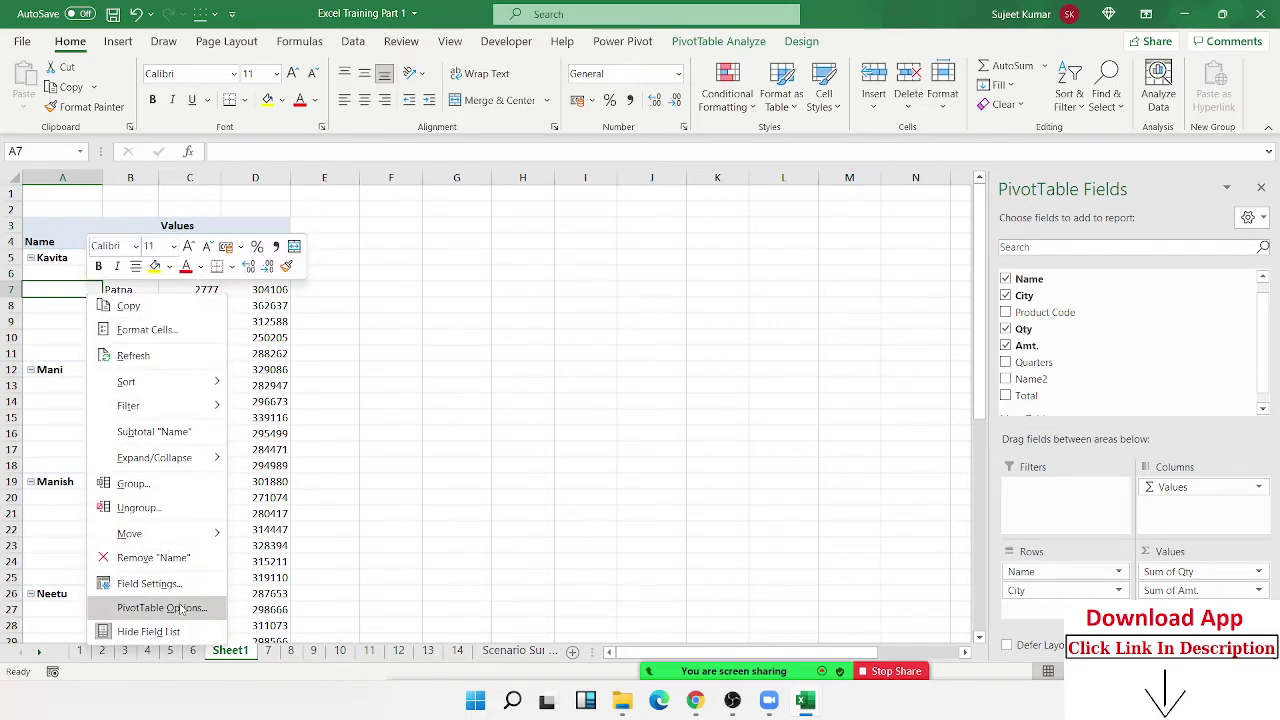
pyautogui.click(183, 607)
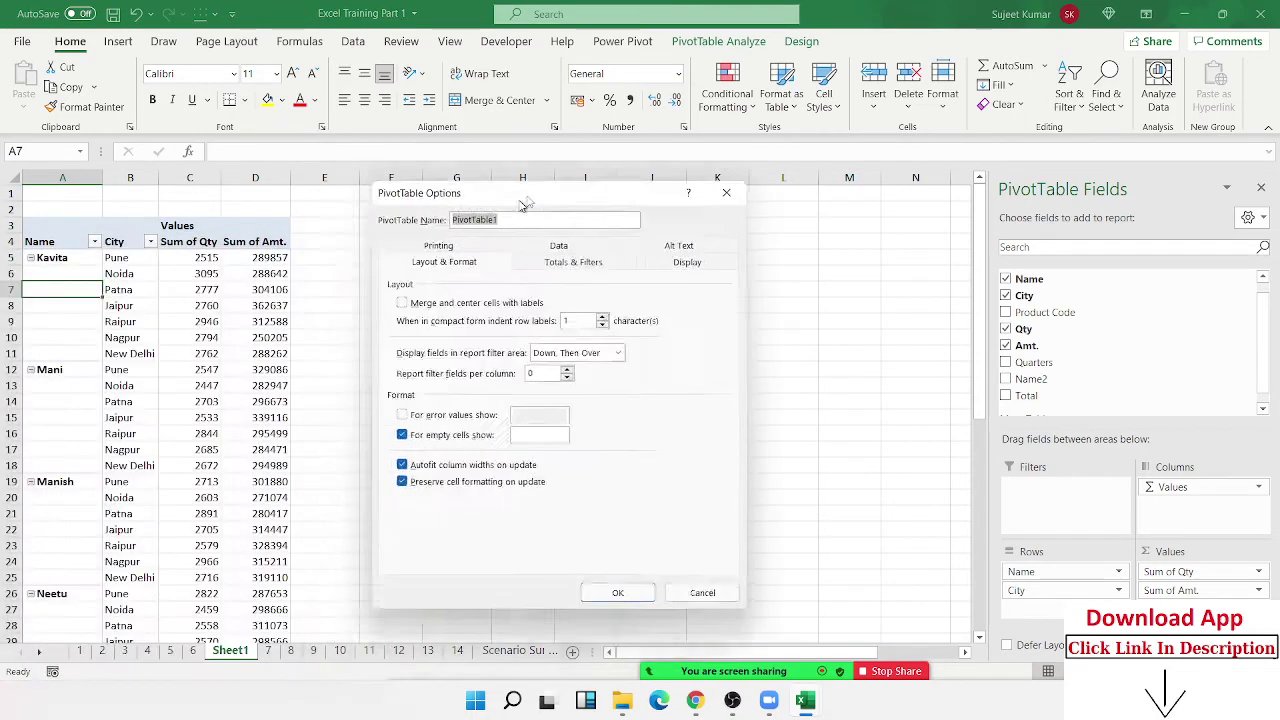
pyautogui.click(425, 276)
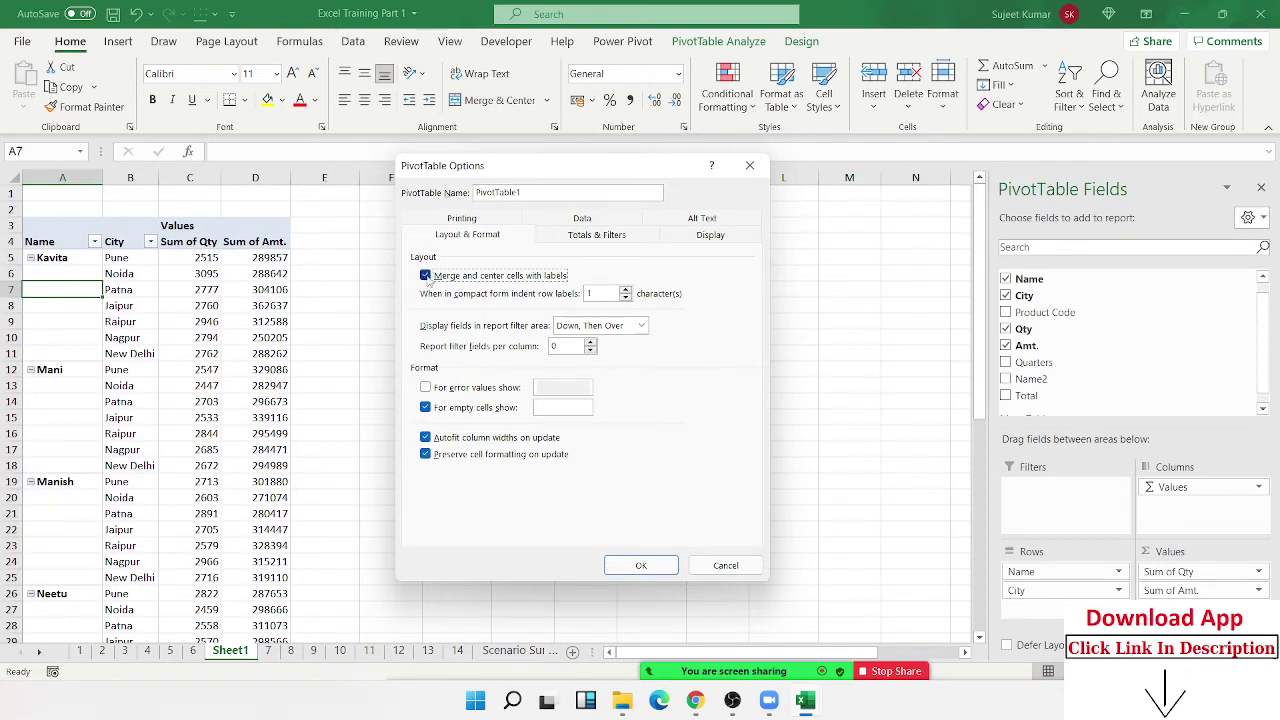
pyautogui.click(641, 565)
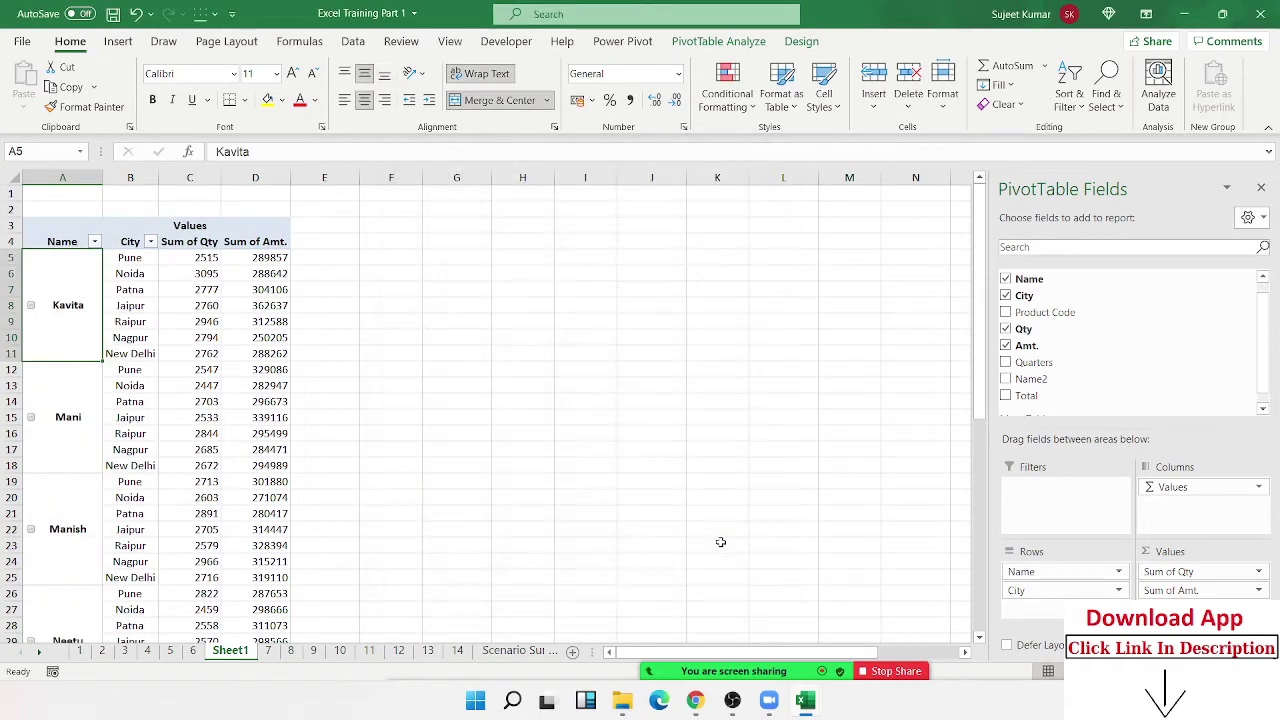
# Step: Check the merged labels for Mani, Manish, Neetu, Pushpa and Sujeet
pyautogui.click(68, 455)
pyautogui.click(68, 509)
pyautogui.scroll(-1, 70, 515)
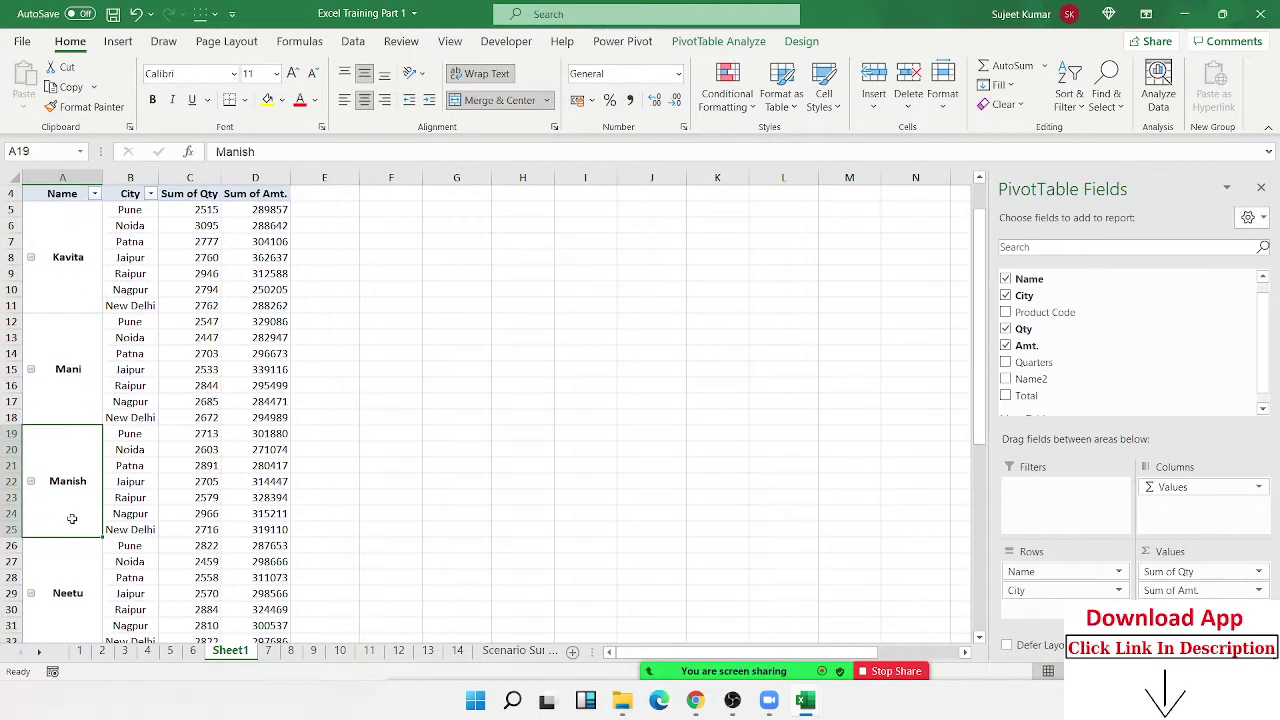
pyautogui.click(74, 545)
pyautogui.scroll(-4, 76, 540)
pyautogui.click(76, 566)
pyautogui.scroll(-1, 75, 566)
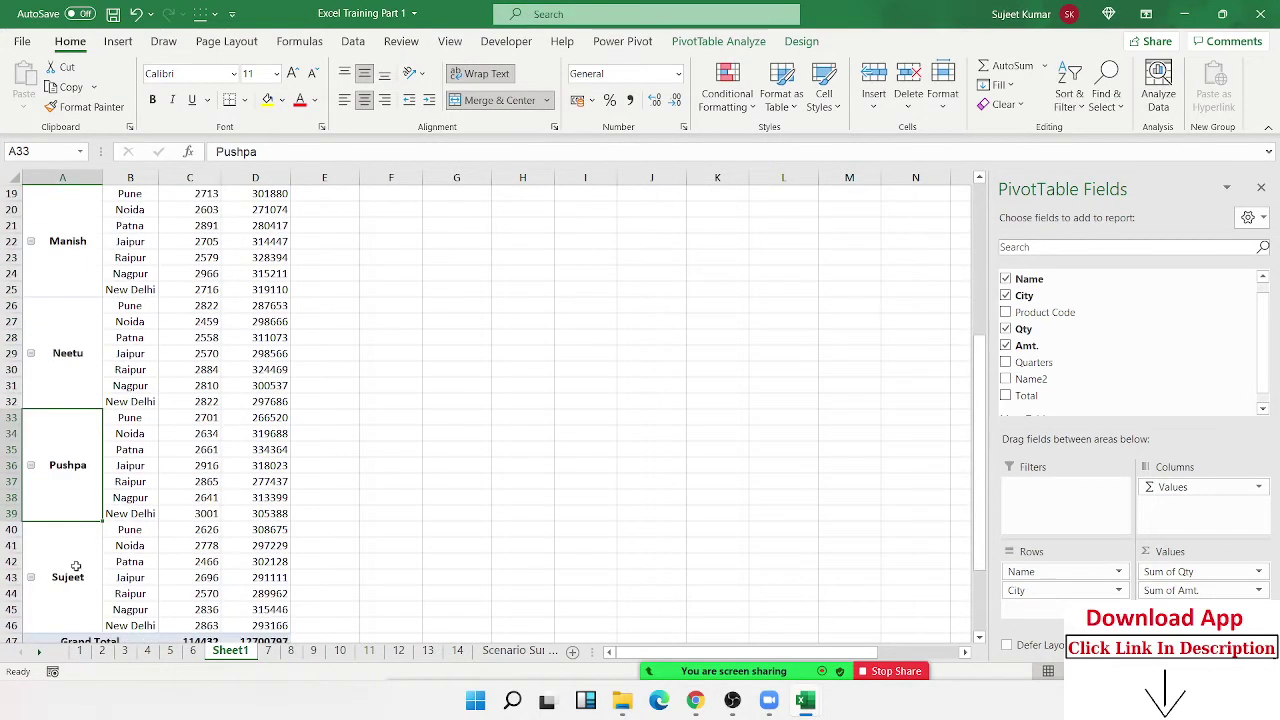
pyautogui.click(76, 566)
pyautogui.scroll(-3, 70, 560)
pyautogui.scroll(2, 53, 496)
pyautogui.scroll(5, 53, 496)
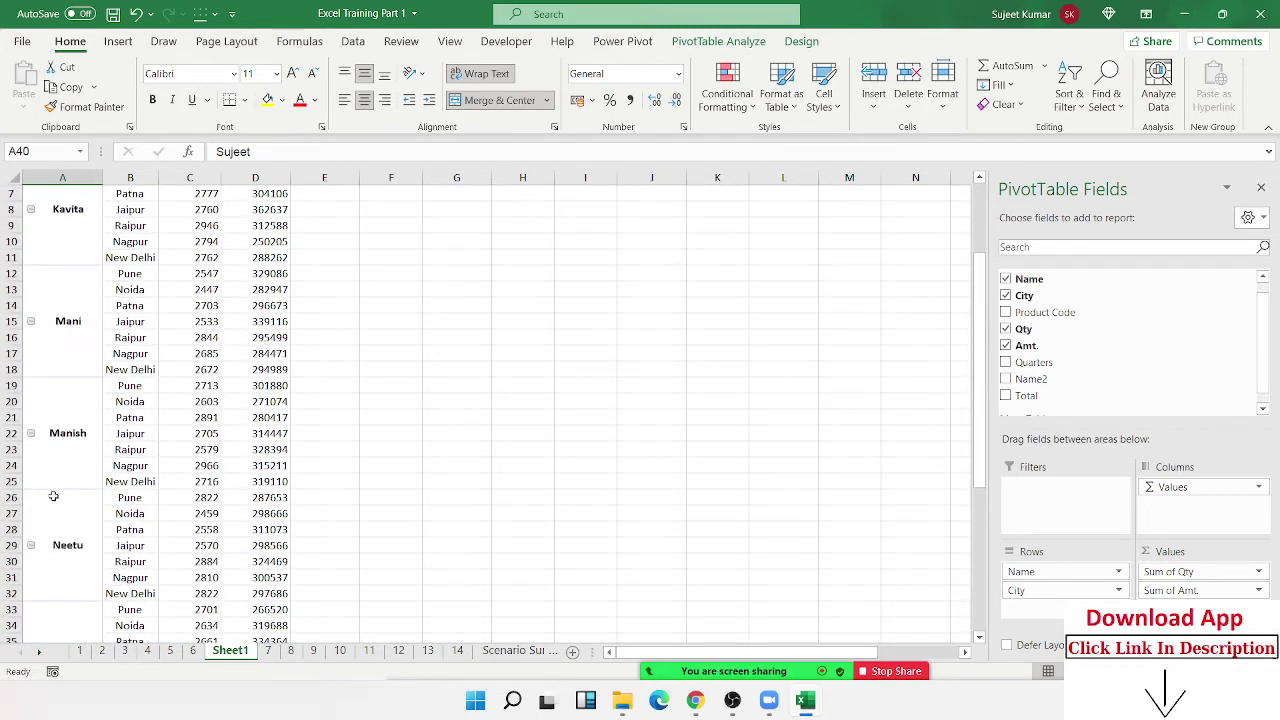
pyautogui.scroll(2, 53, 496)
# Step: Point out the merged Kavita, Mani and Manish labels and Kavita's Noida quantity, 3095
pyautogui.click(75, 355)
pyautogui.click(75, 462)
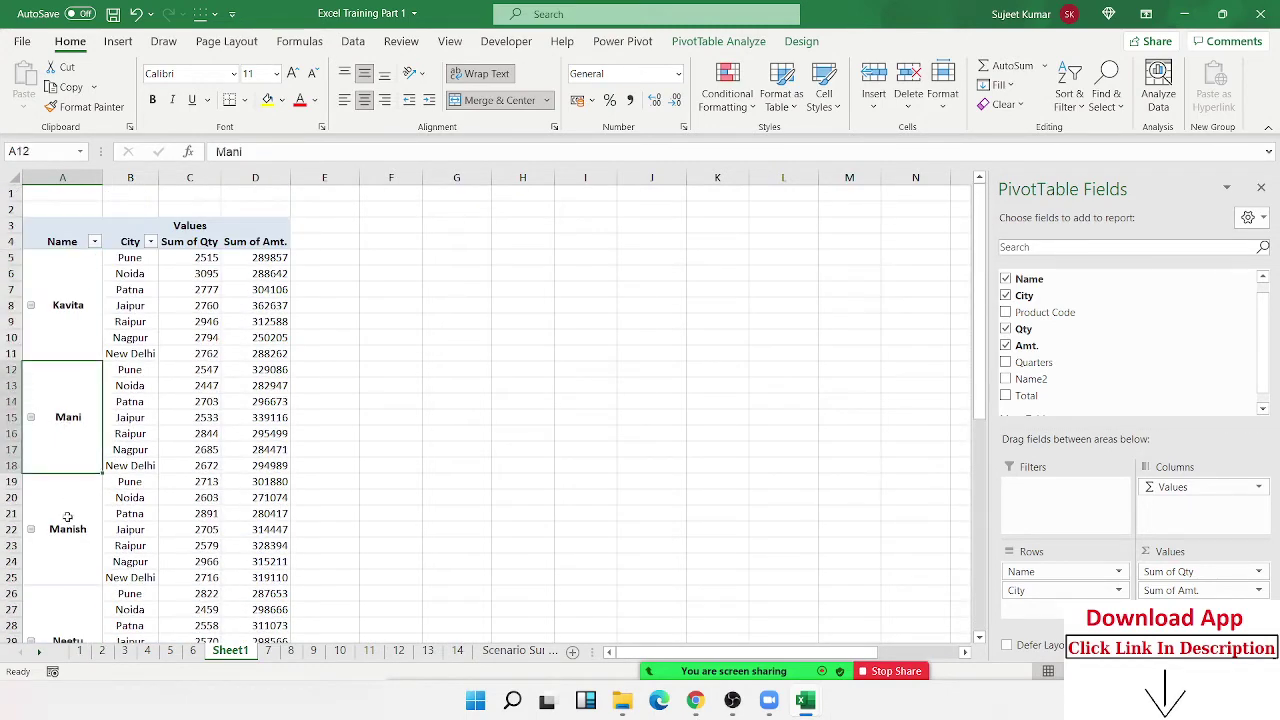
pyautogui.click(76, 552)
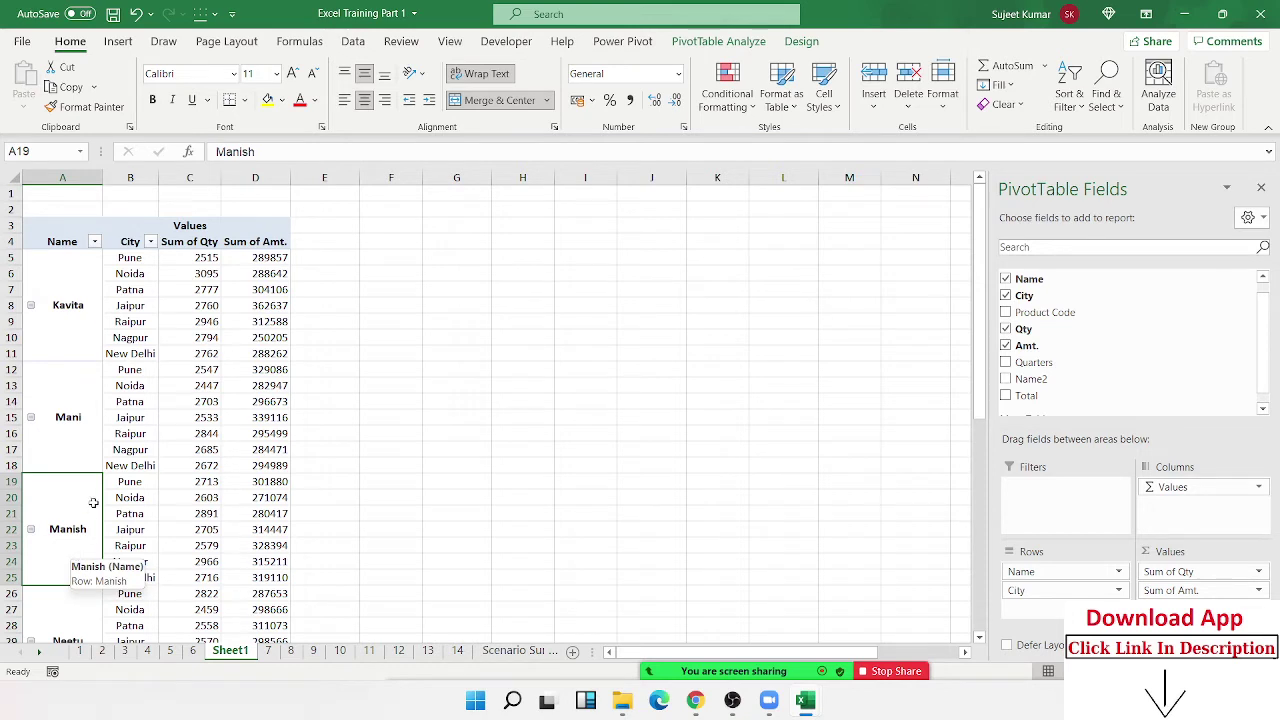
pyautogui.click(96, 280)
pyautogui.click(140, 277)
pyautogui.click(186, 275)
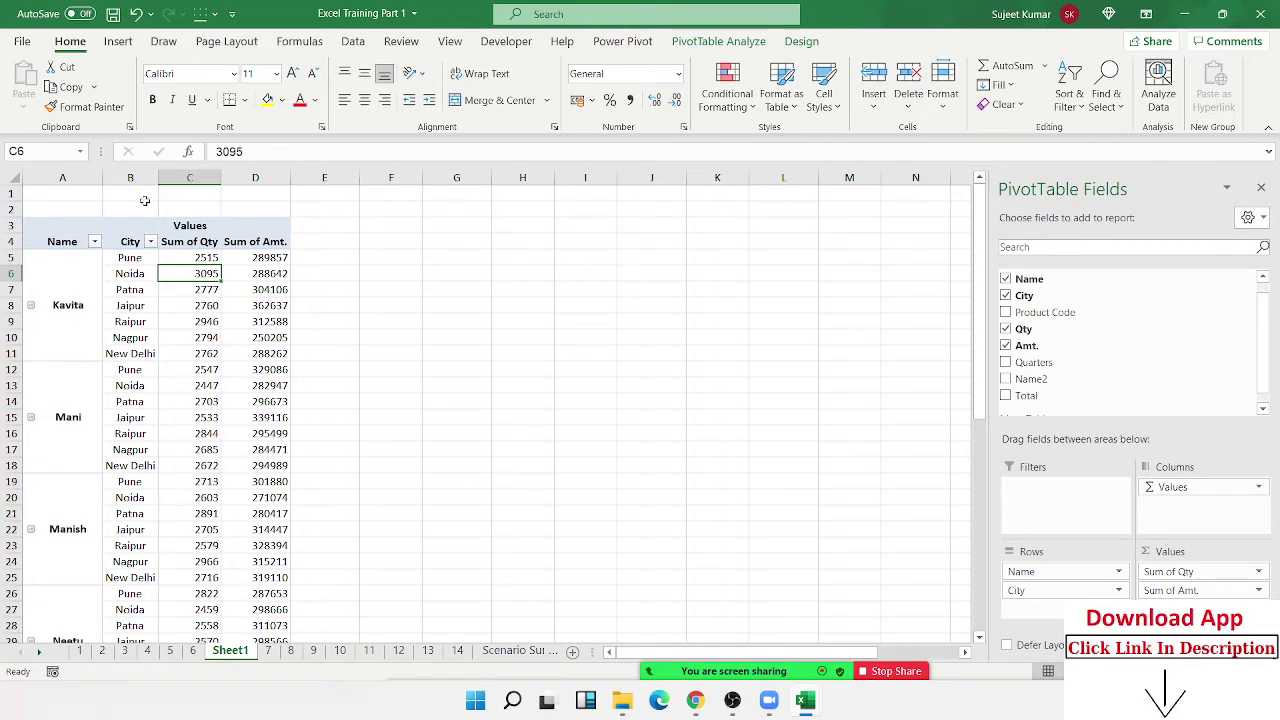
pyautogui.doubleClick(205, 274)
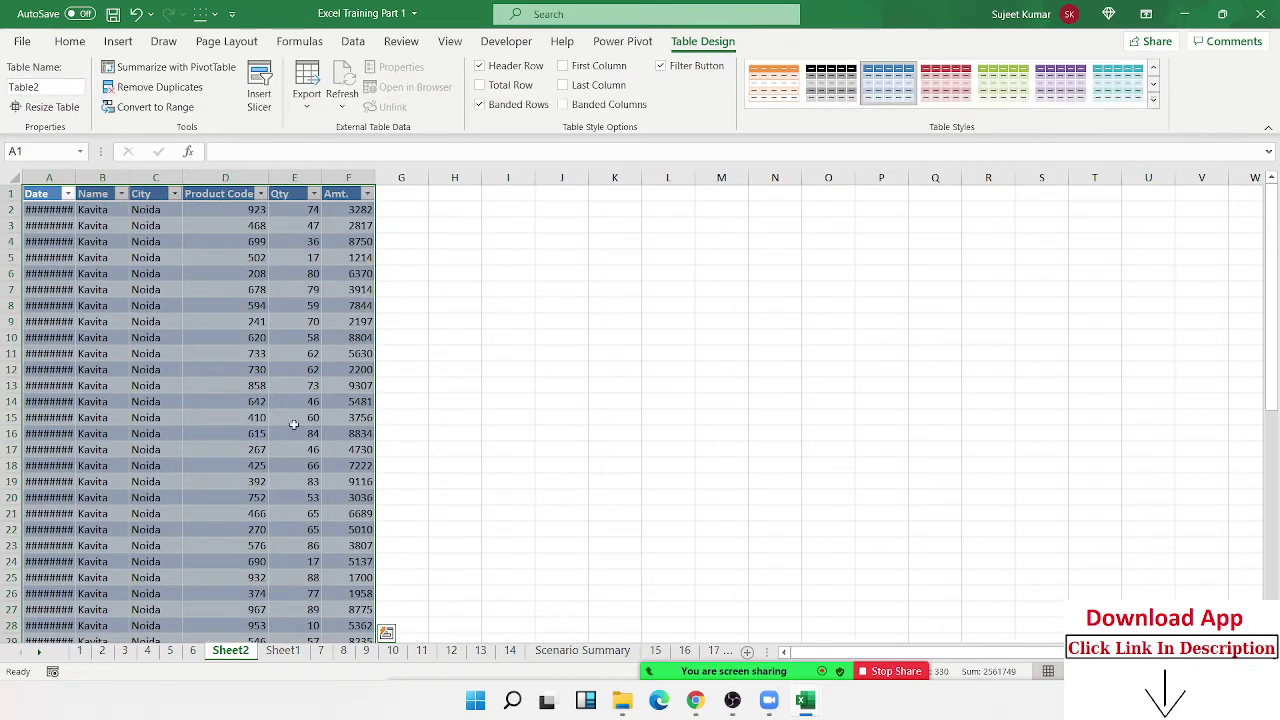
pyautogui.click(57, 242)
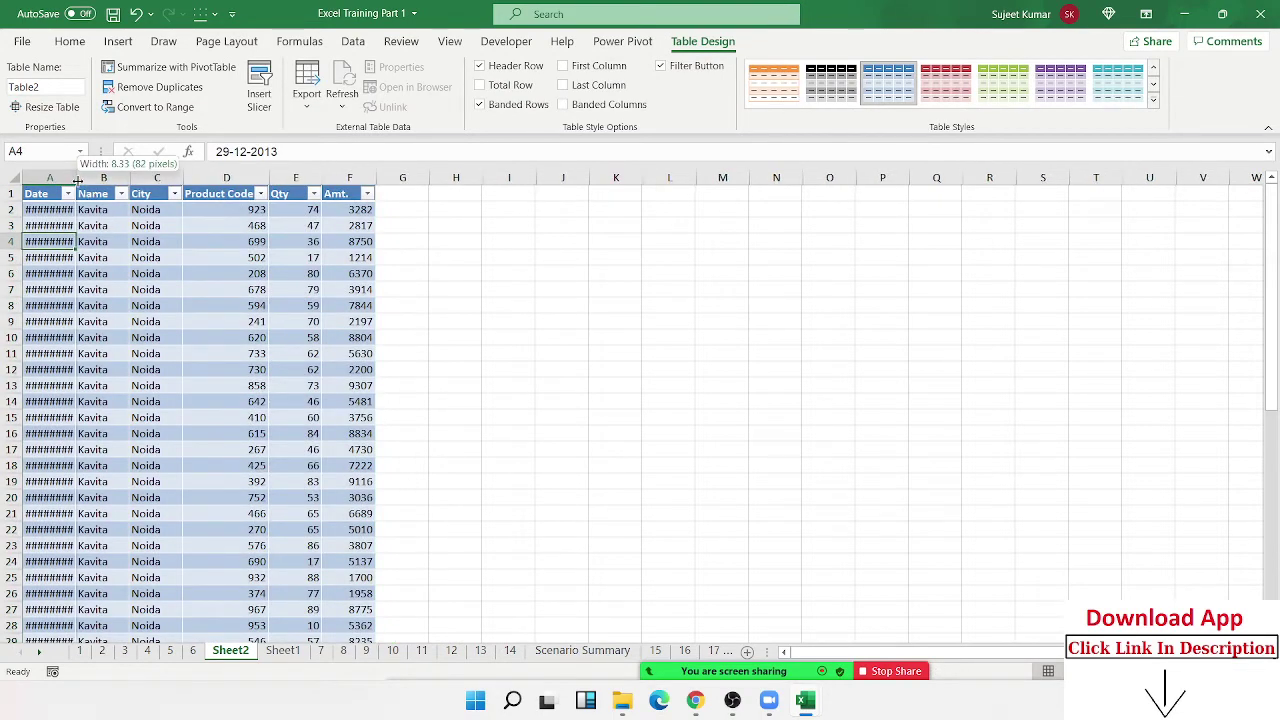
pyautogui.doubleClick(77, 180)
pyautogui.scroll(-7, 200, 382)
pyautogui.scroll(-7, 200, 382)
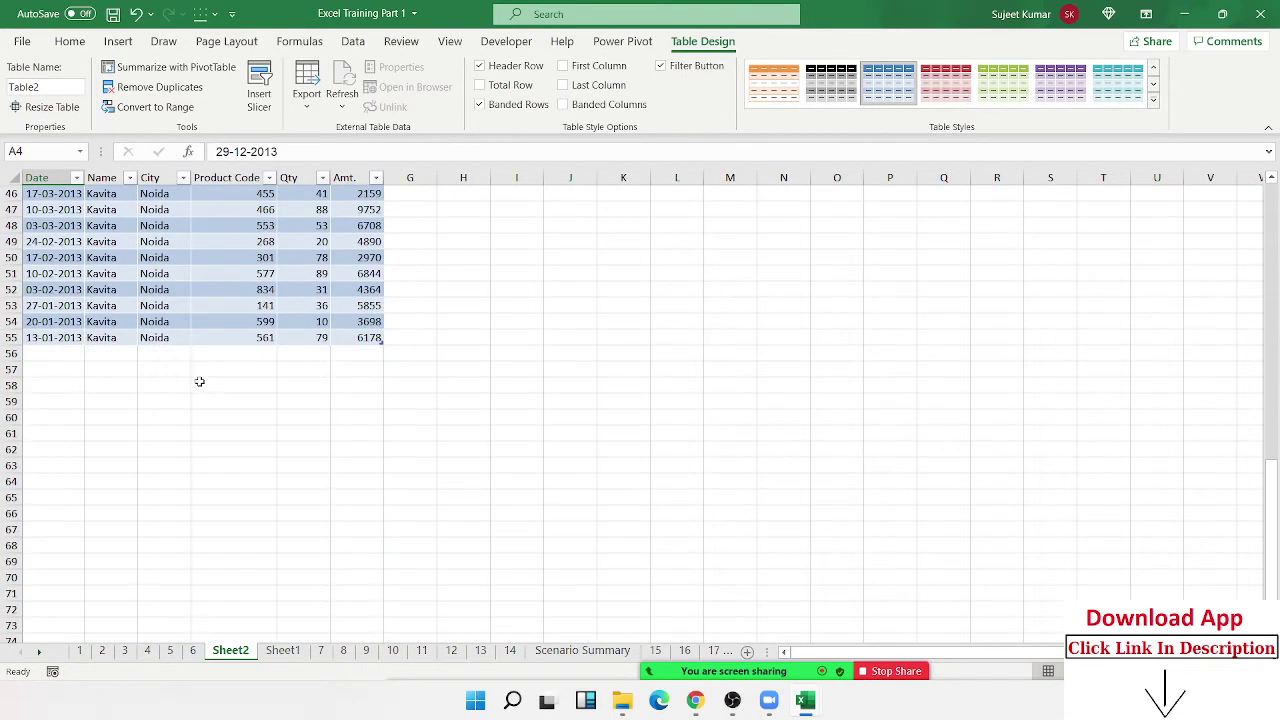
pyautogui.scroll(5, 200, 382)
pyautogui.scroll(9, 200, 382)
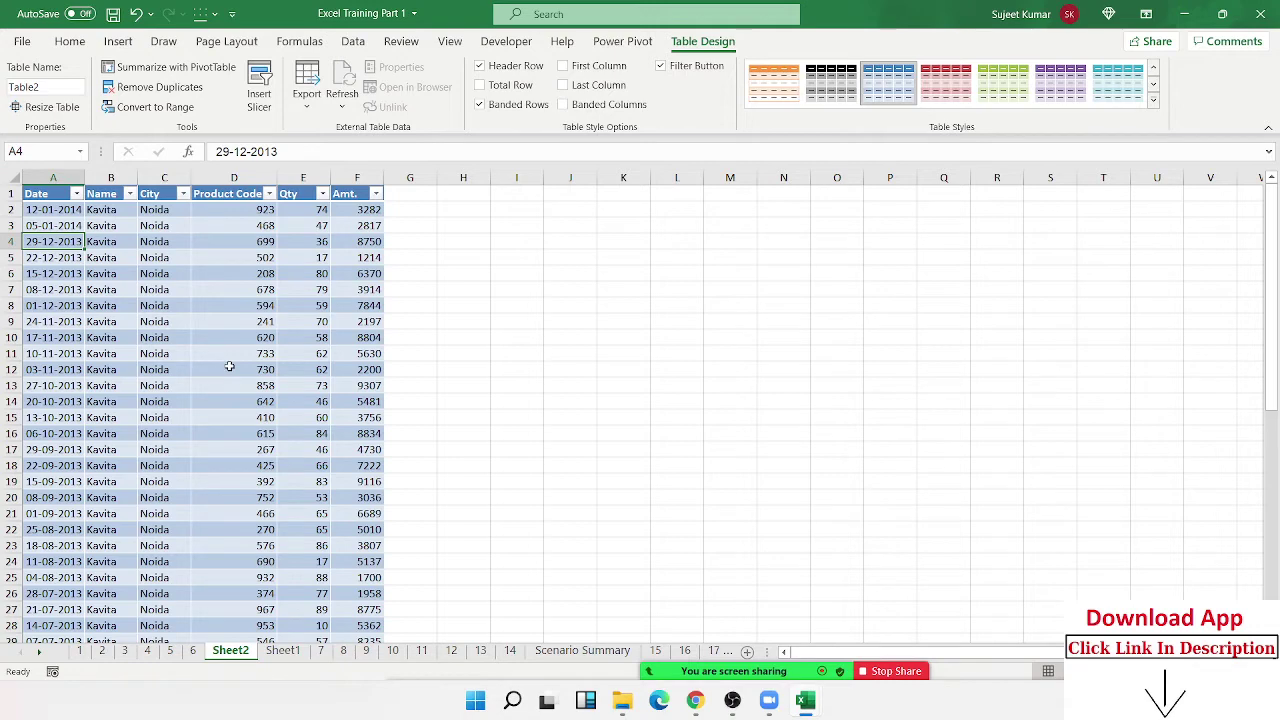
pyautogui.rightClick(230, 651)
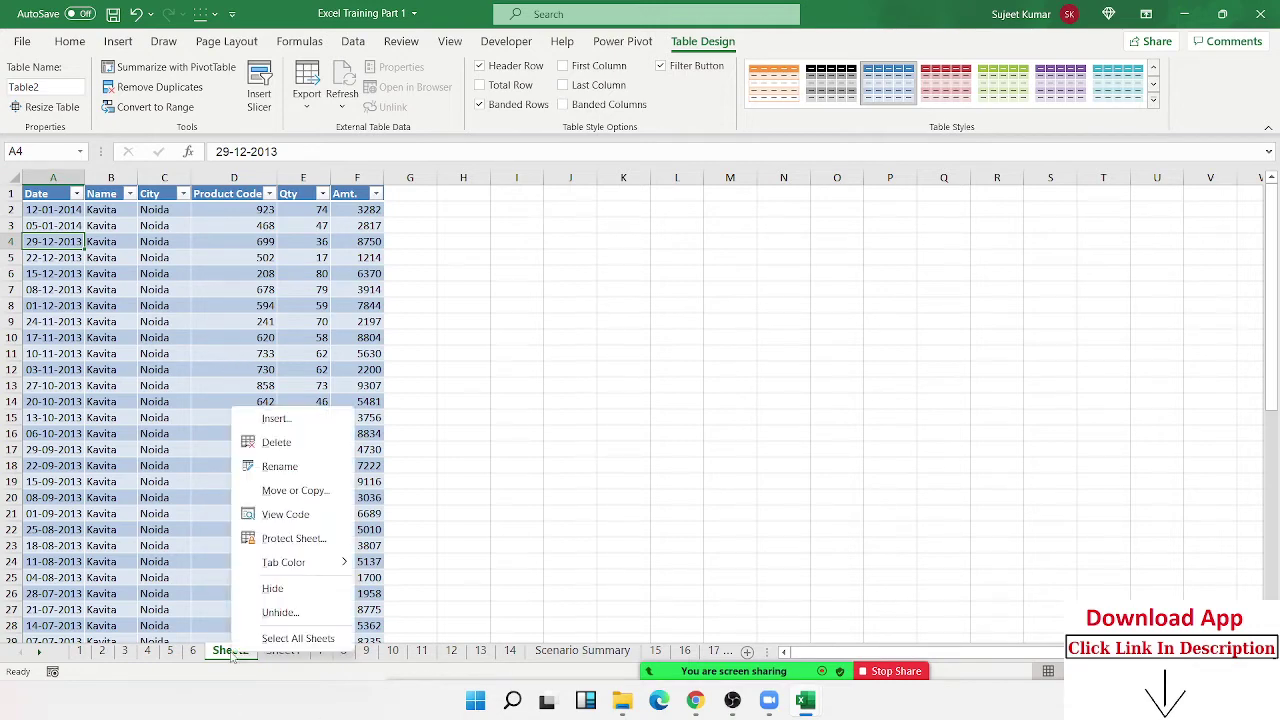
pyautogui.click(272, 440)
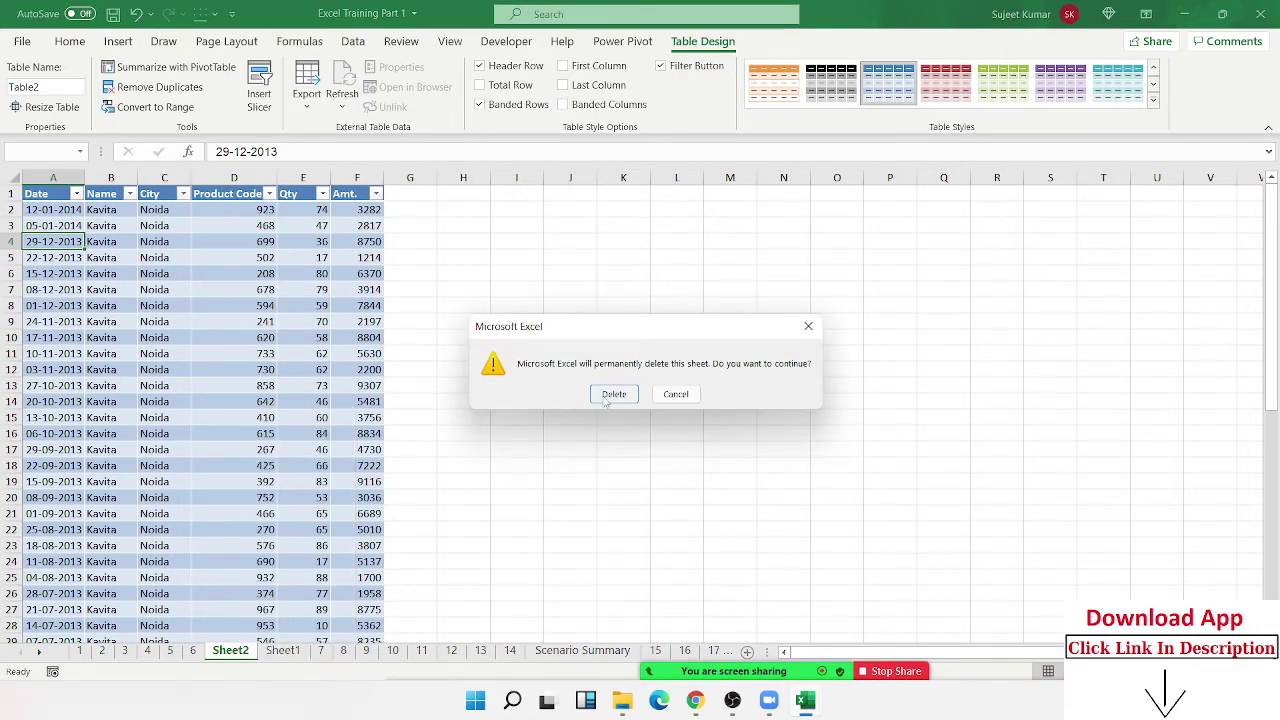
pyautogui.click(613, 394)
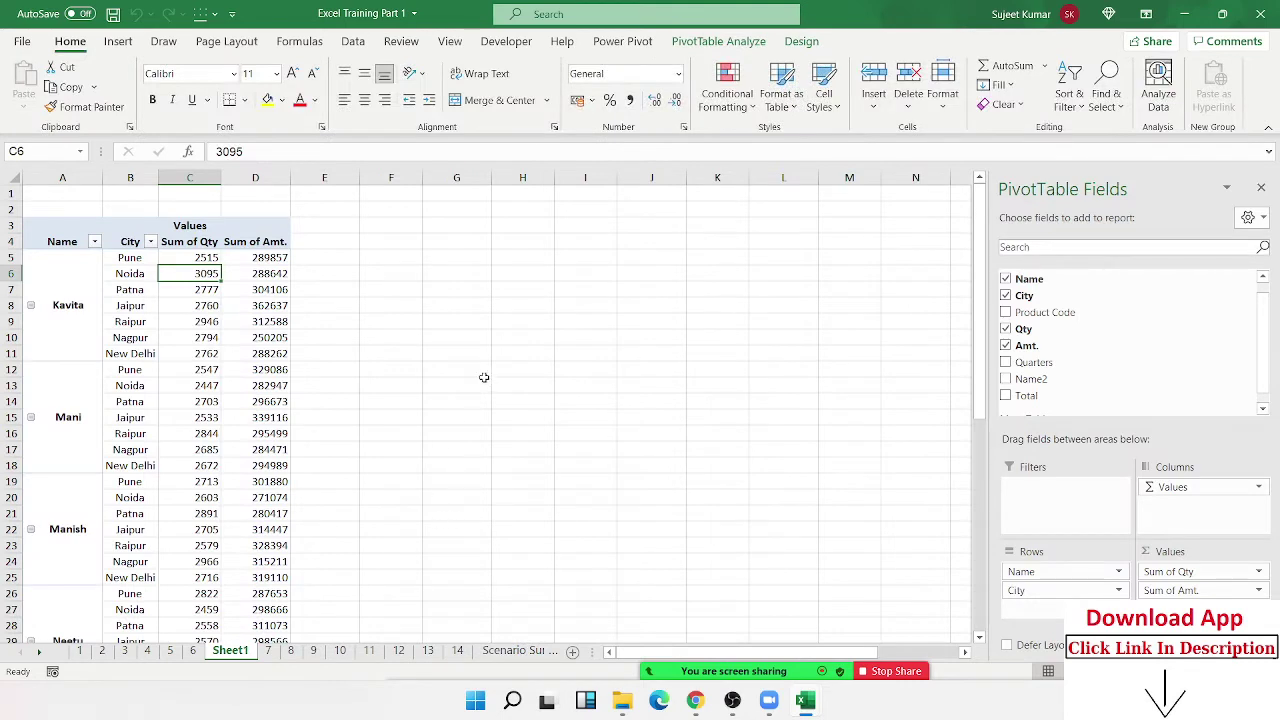
pyautogui.click(468, 348)
# Step: Uncheck Enable show details on the Data tab of the PivotTable Options
pyautogui.click(538, 350)
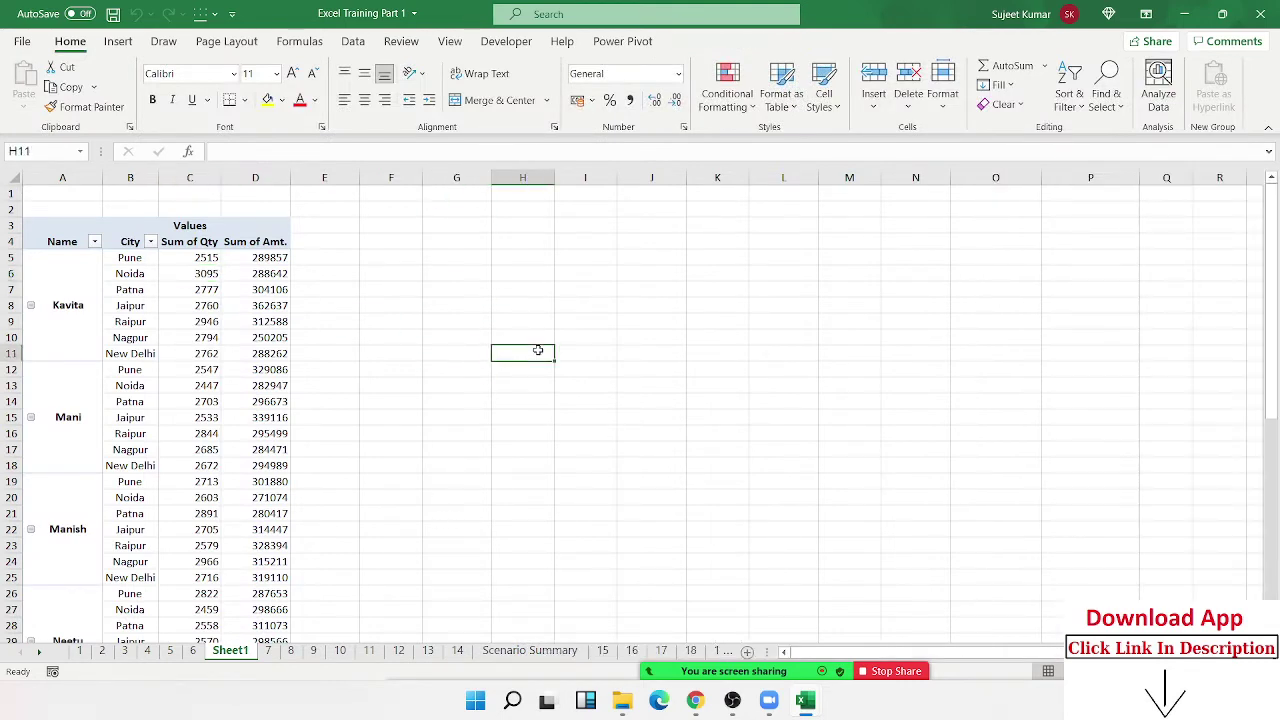
pyautogui.doubleClick(538, 350)
pyautogui.click(457, 277)
pyautogui.click(235, 370)
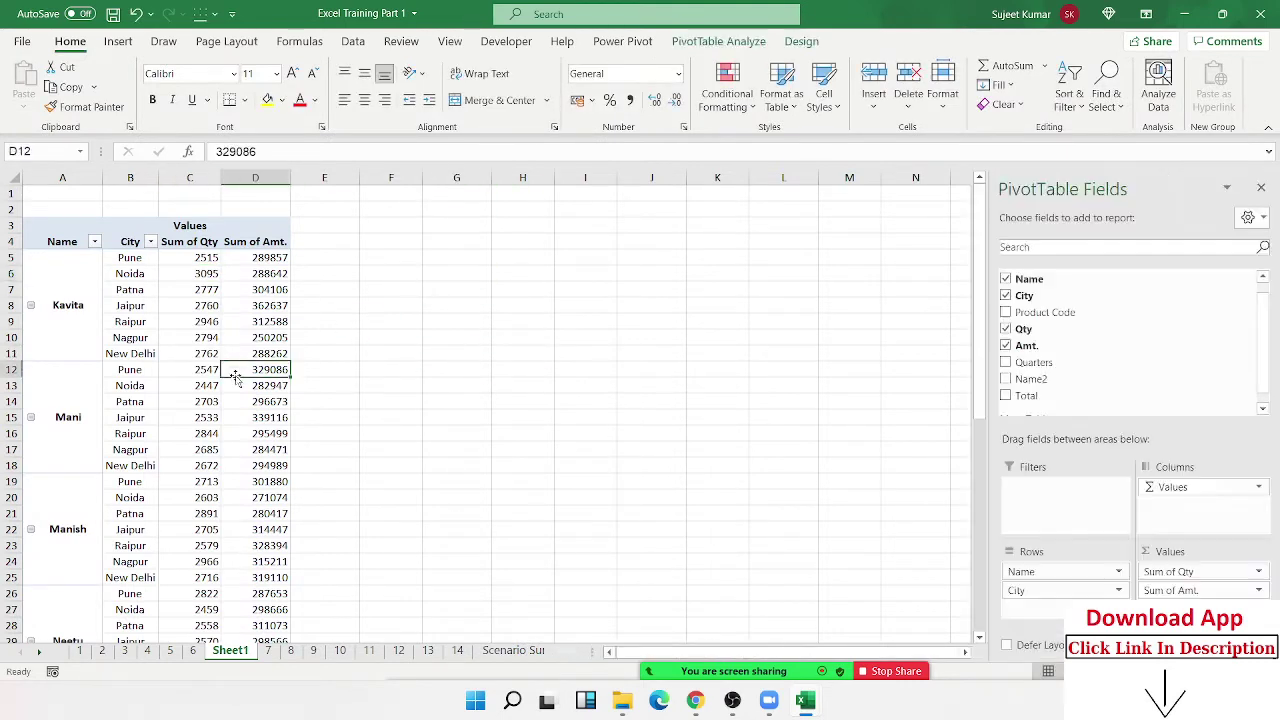
pyautogui.rightClick(238, 370)
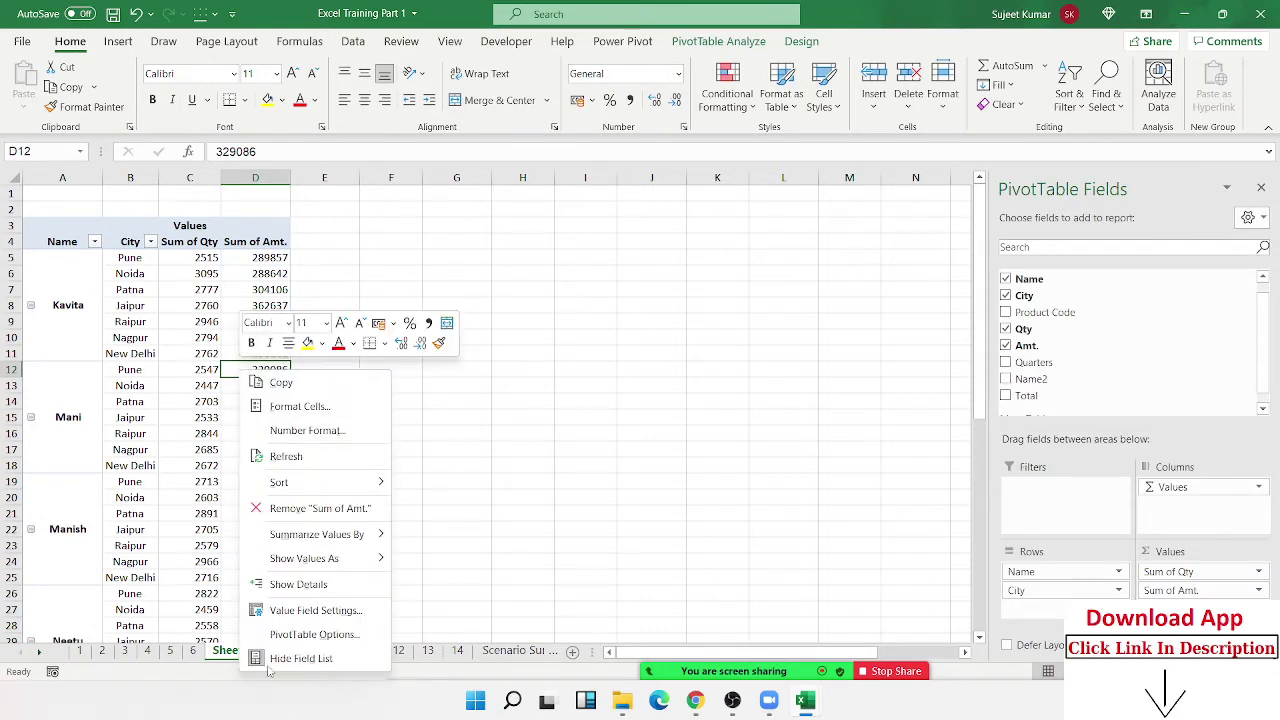
pyautogui.click(286, 640)
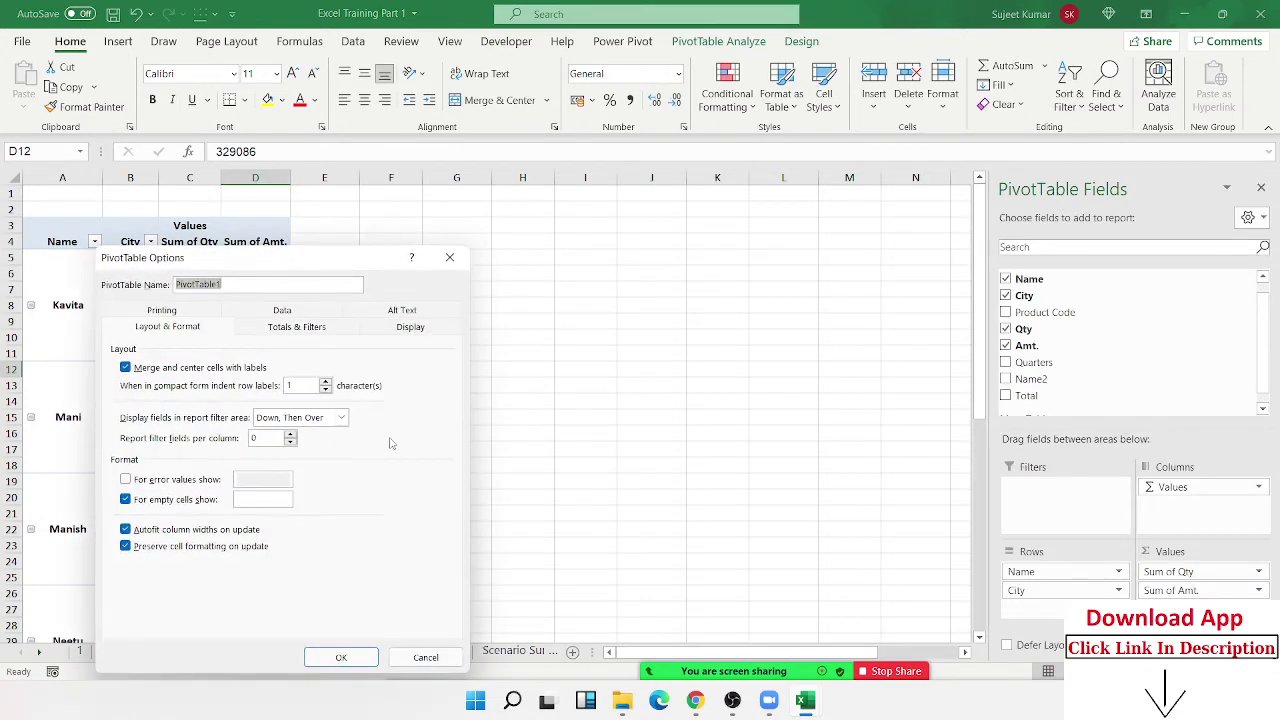
pyautogui.click(409, 327)
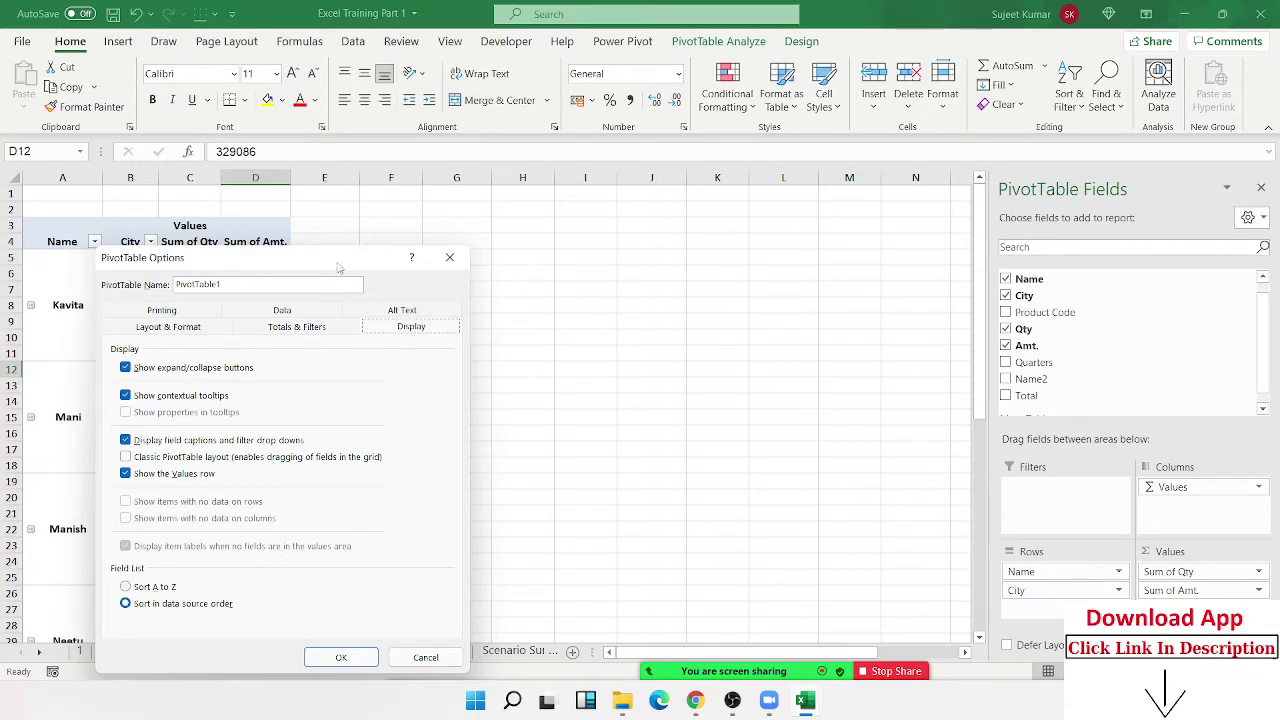
pyautogui.moveTo(336, 262); pyautogui.dragTo(612, 180)
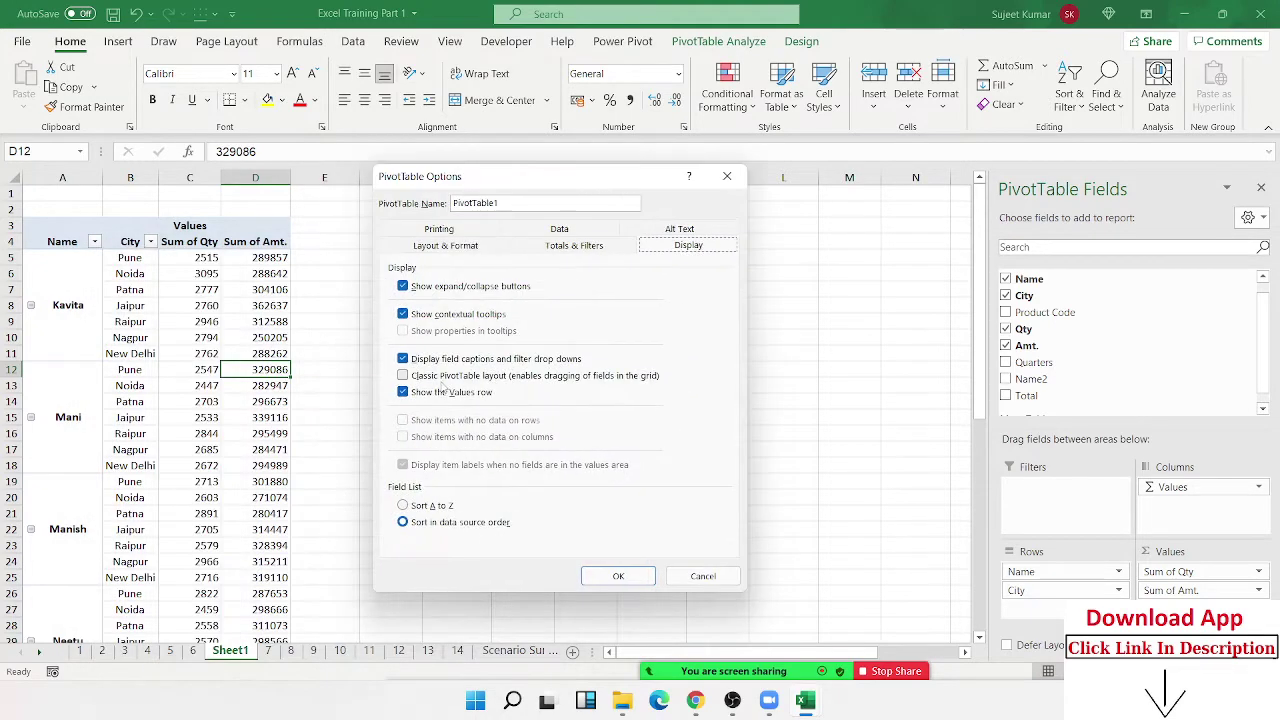
pyautogui.click(551, 231)
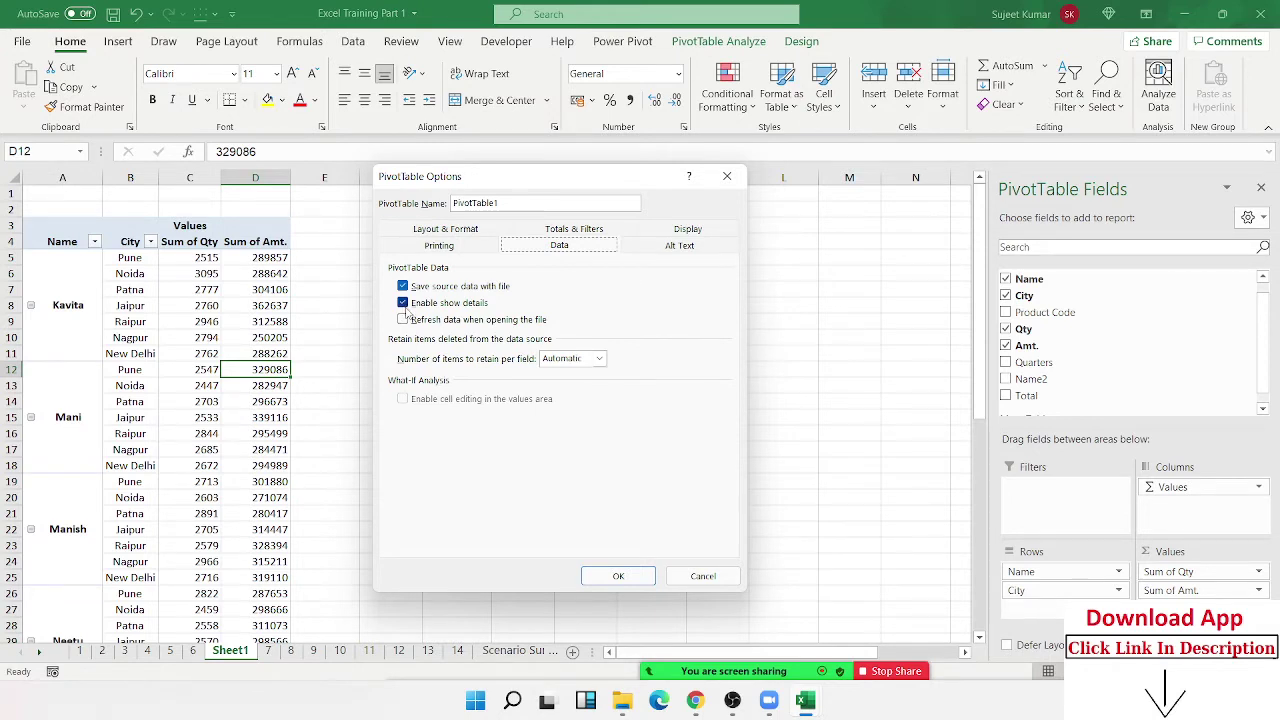
pyautogui.click(403, 303)
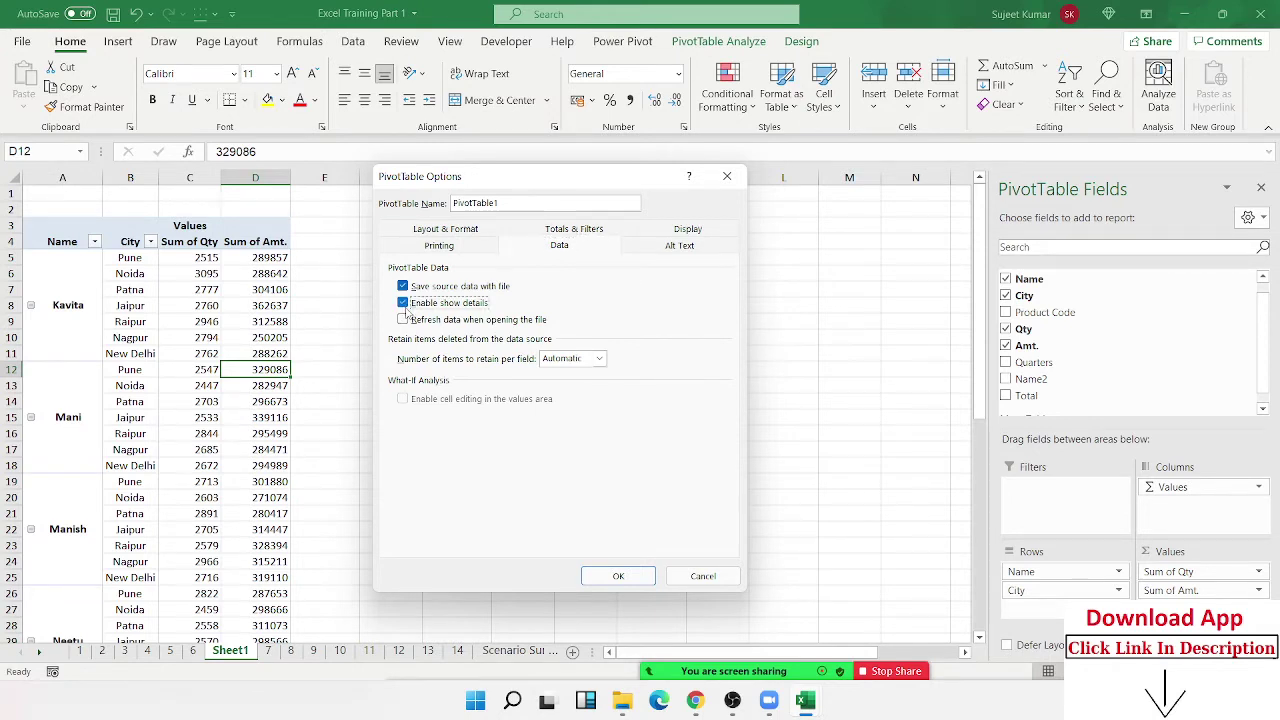
pyautogui.click(615, 577)
# Step: Double-click pivot values to confirm the can't-change warning, then drag Name out of Rows
pyautogui.doubleClick(270, 403)
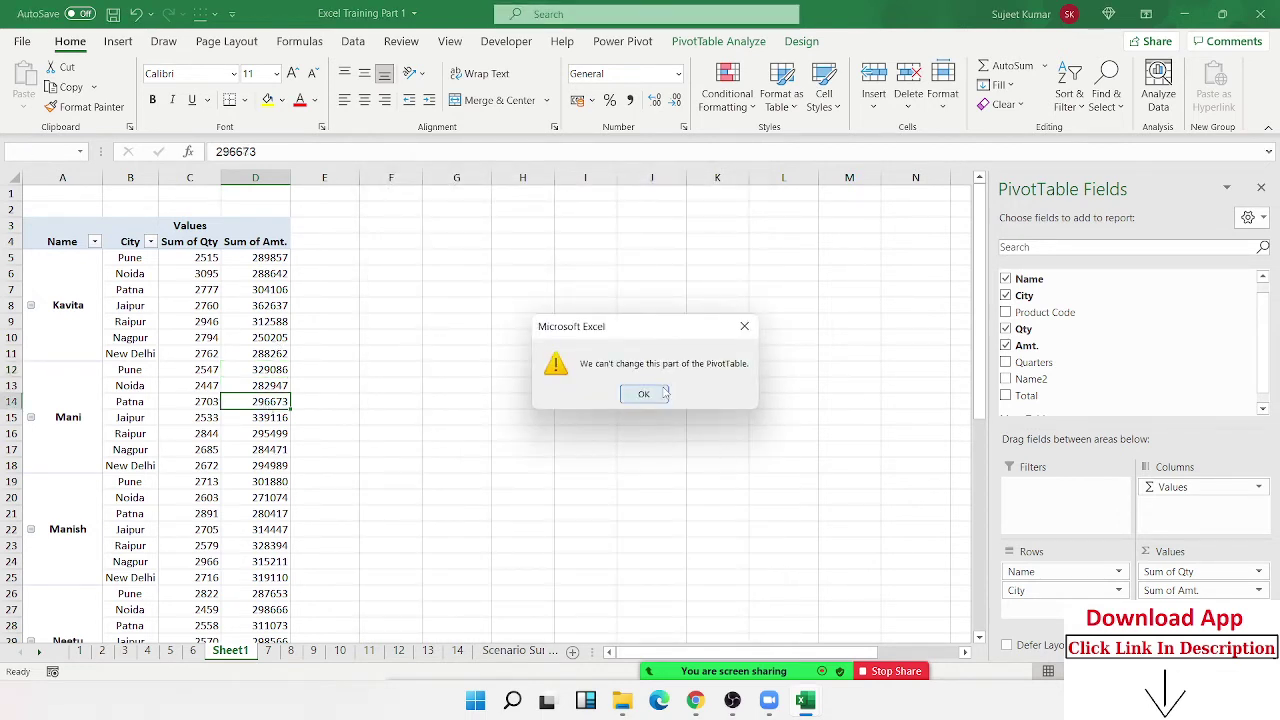
pyautogui.click(660, 394)
pyautogui.click(282, 322)
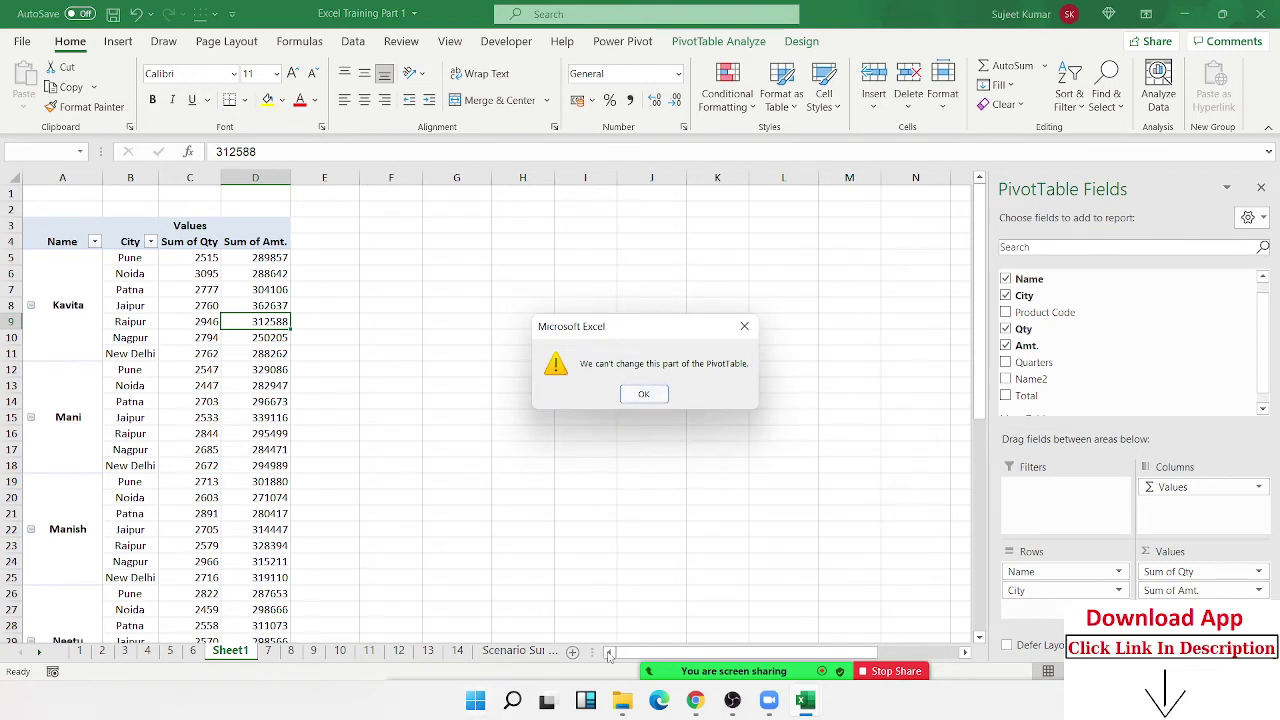
pyautogui.click(646, 394)
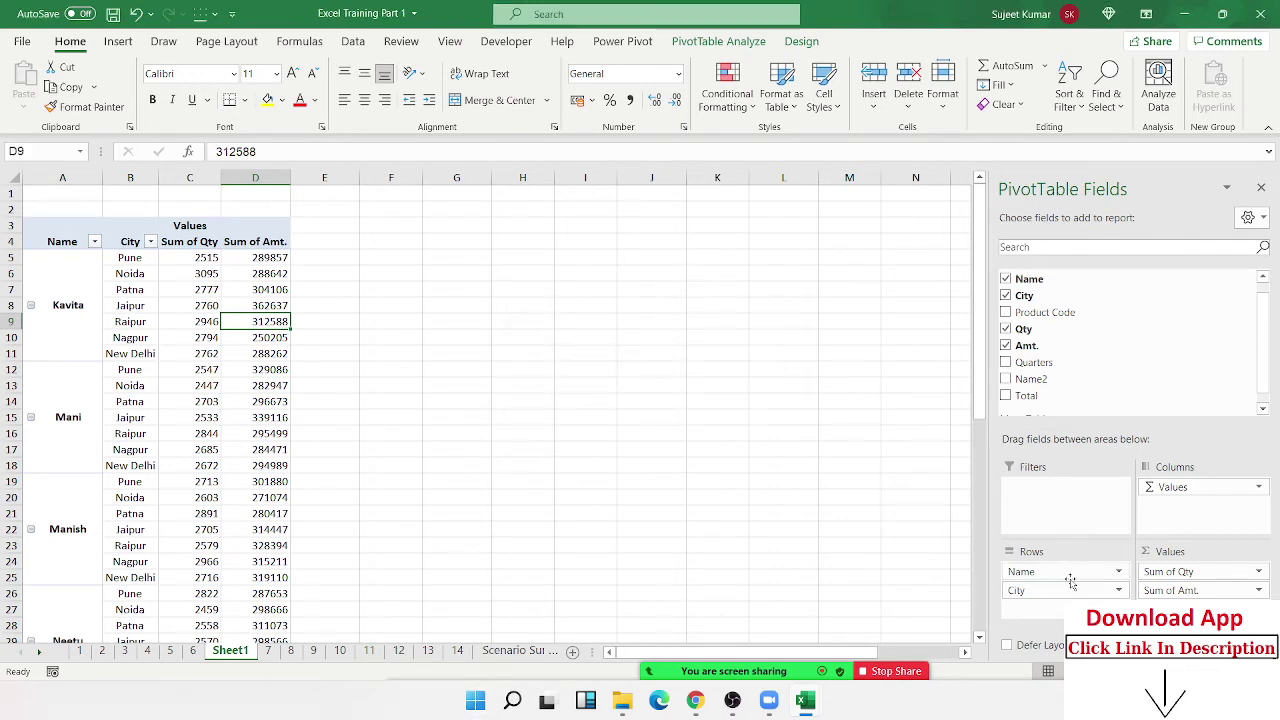
pyautogui.moveTo(1070, 572); pyautogui.dragTo(1132, 380)
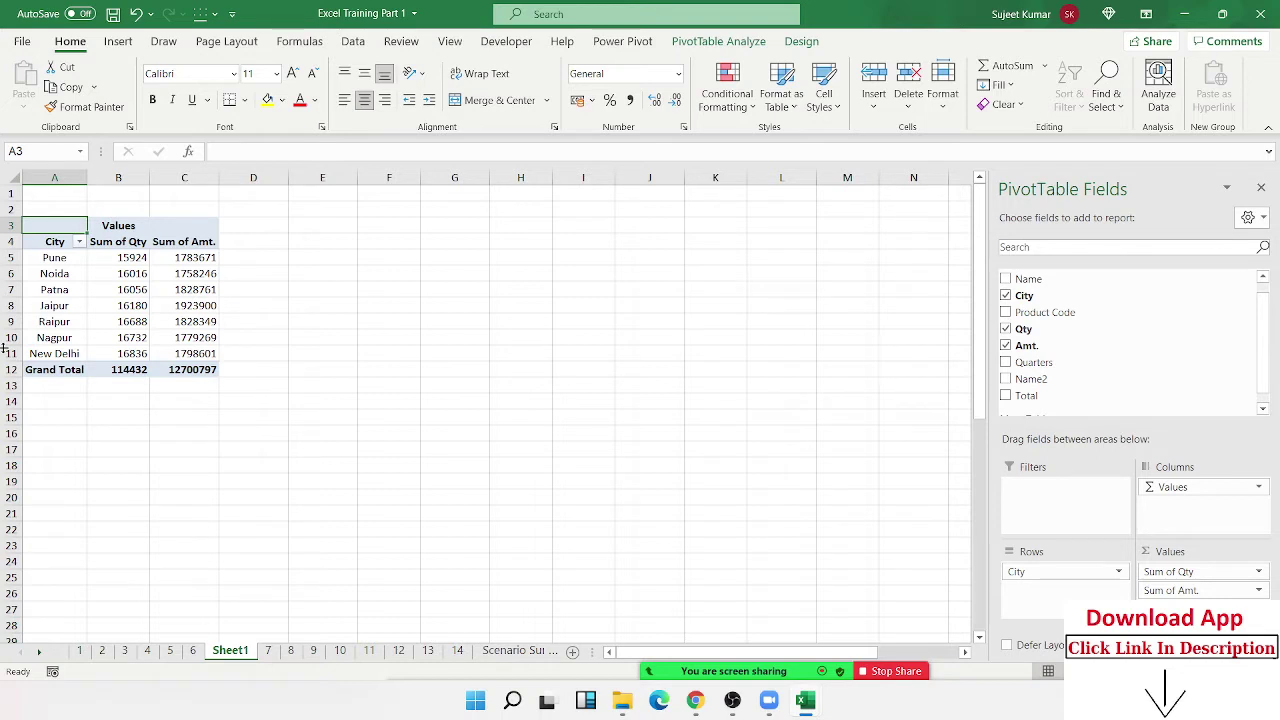
# Step: Select the Pune and New Delhi row labels together
pyautogui.click(60, 258)
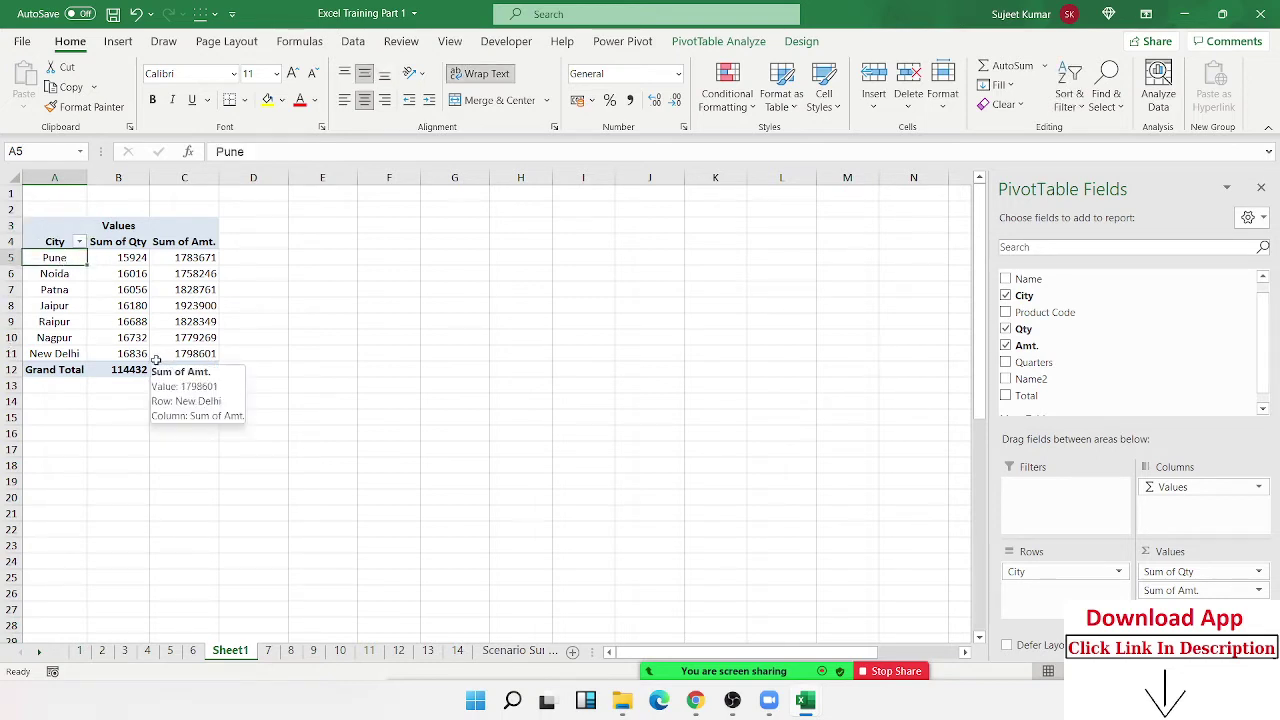
pyautogui.keyDown('ctrl'); pyautogui.click(78, 354); pyautogui.keyUp('ctrl')
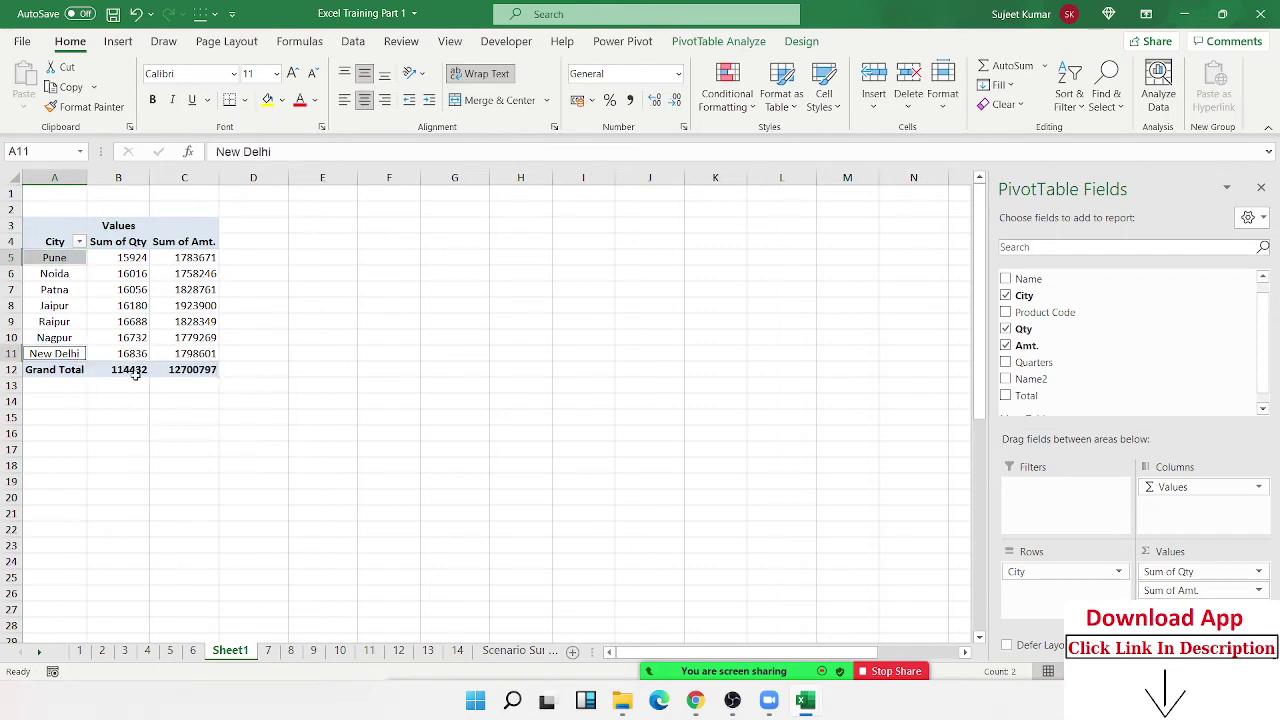
# Step: Group the selected Pune and New Delhi rows into Group1
pyautogui.rightClick(57, 259)
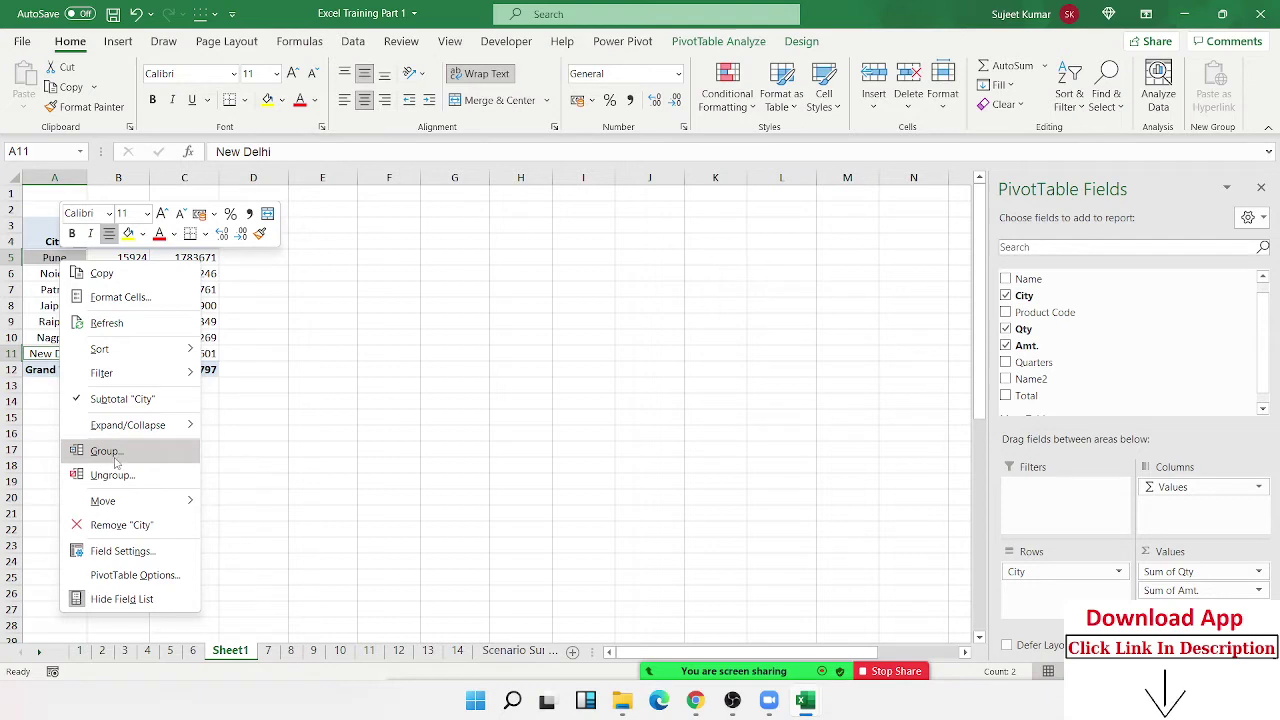
pyautogui.click(106, 451)
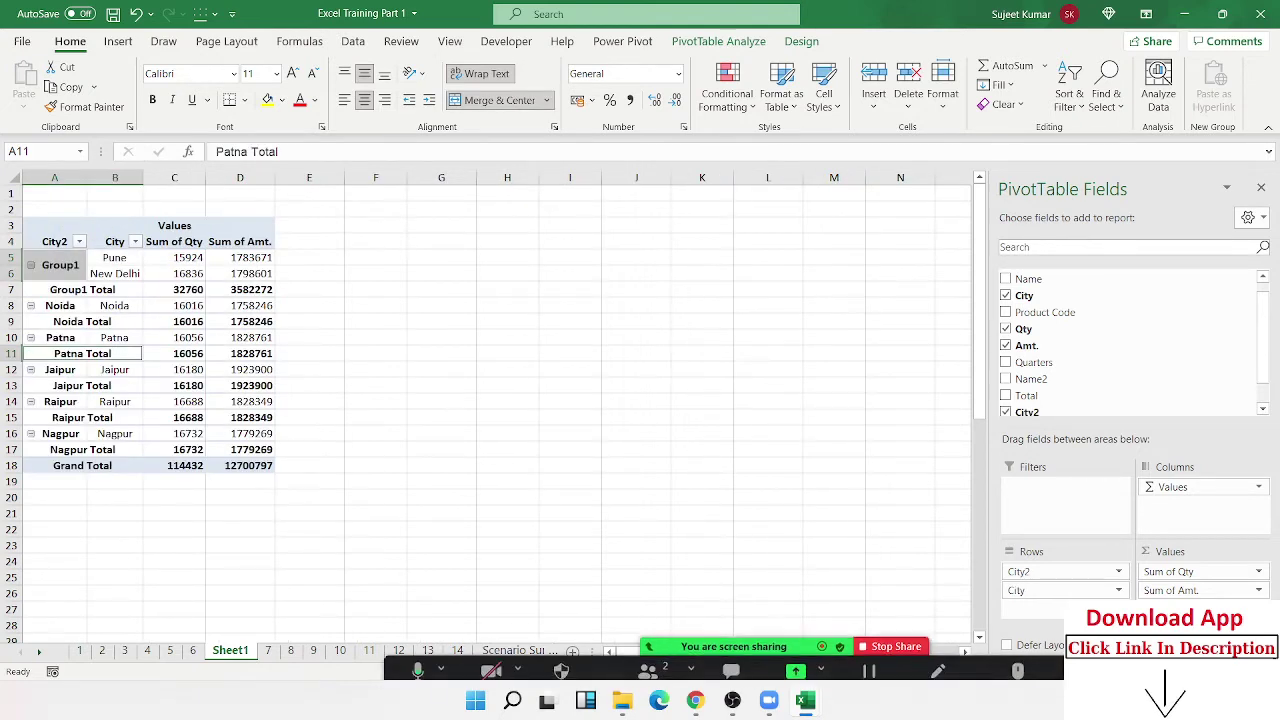
pyautogui.click(1079, 590)
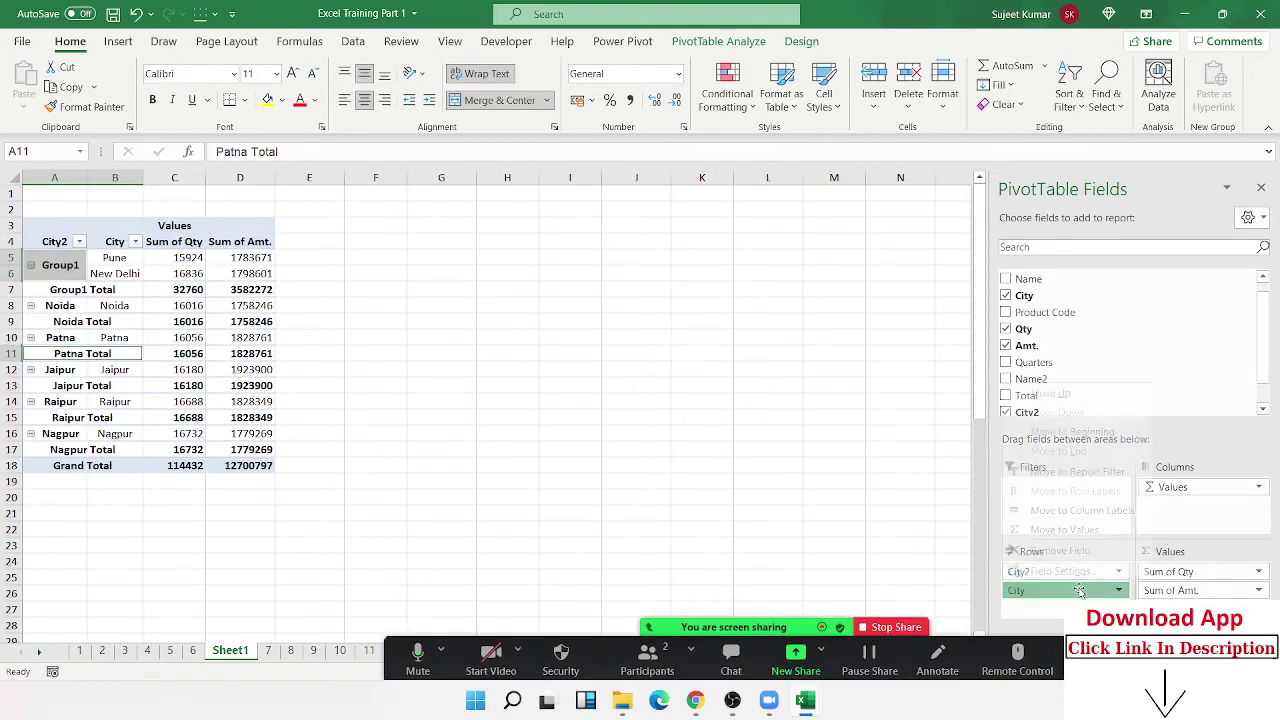
pyautogui.click(57, 266)
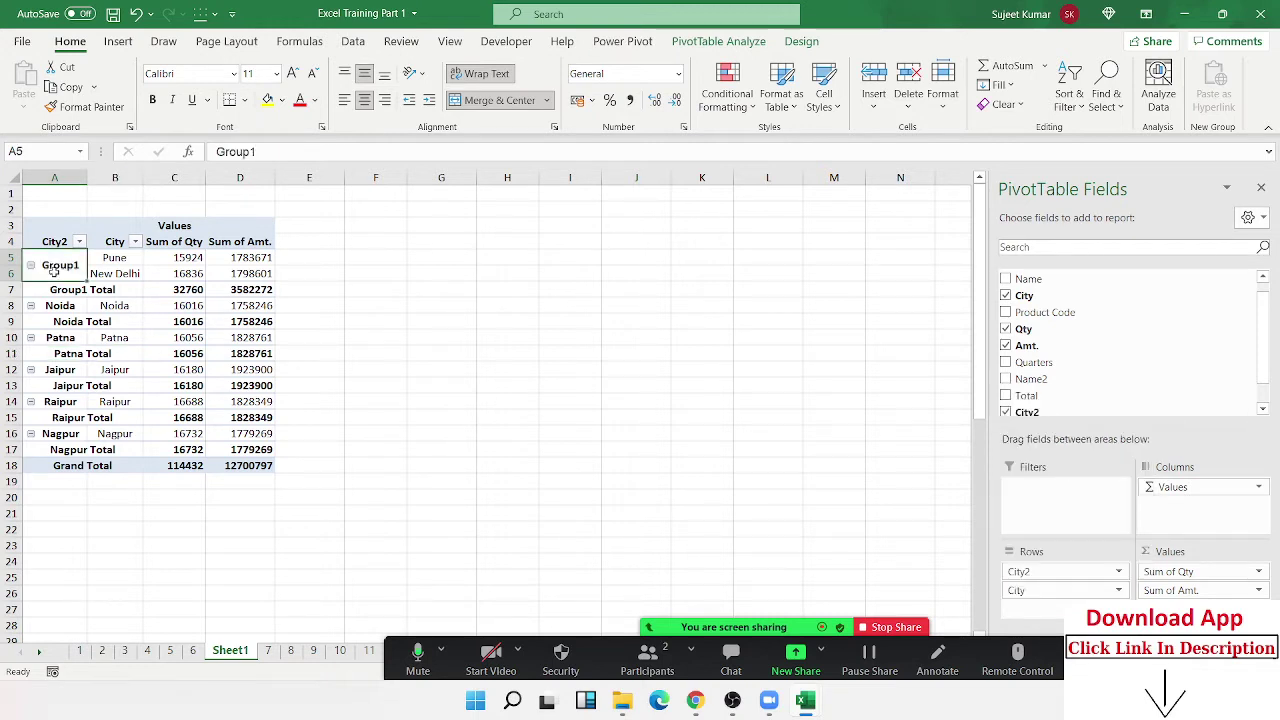
# Step: Turn off the City2 subtotals from a Total row's context menu
pyautogui.click(58, 306)
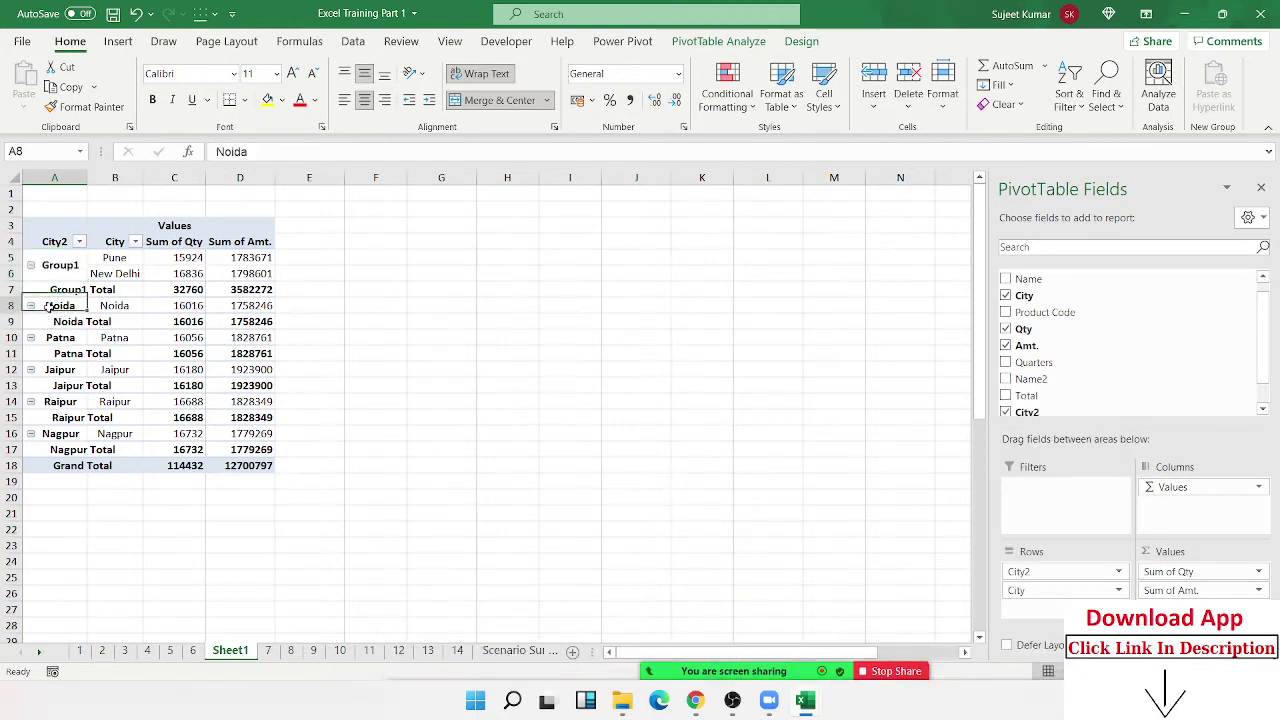
pyautogui.keyDown('ctrl'); pyautogui.click(60, 338); pyautogui.keyUp('ctrl')
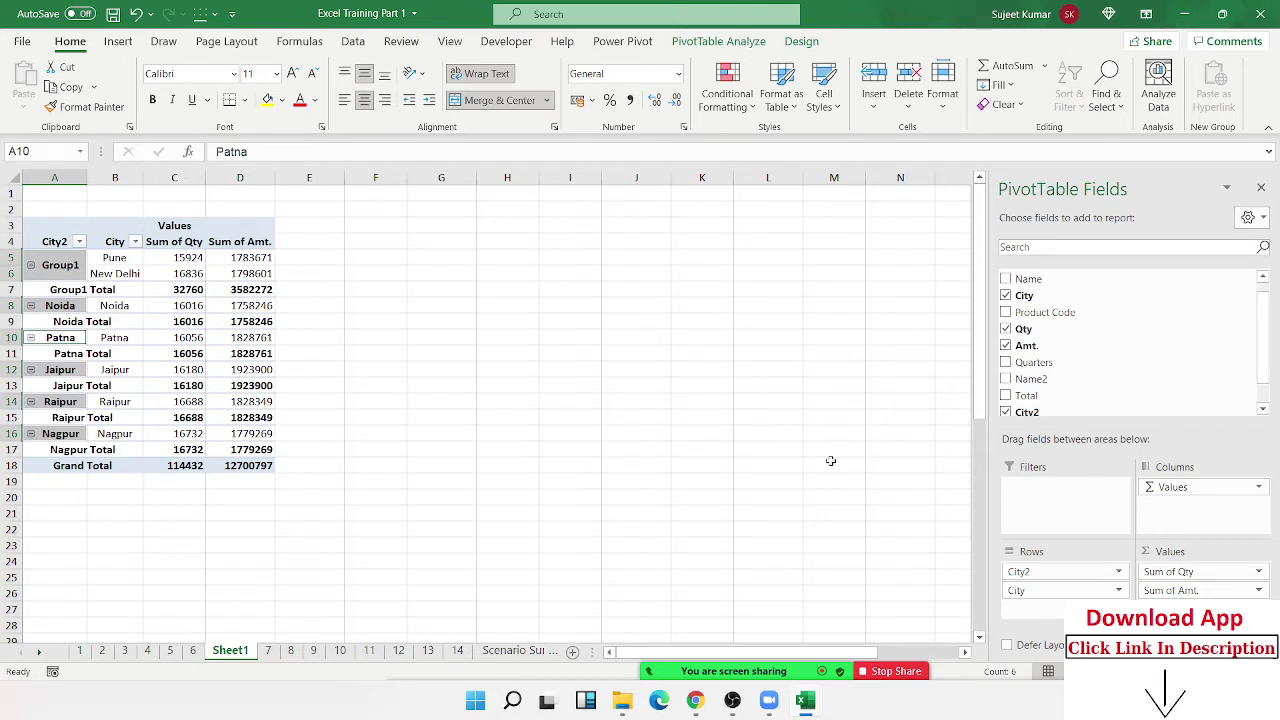
pyautogui.click(83, 322)
pyautogui.rightClick(83, 322)
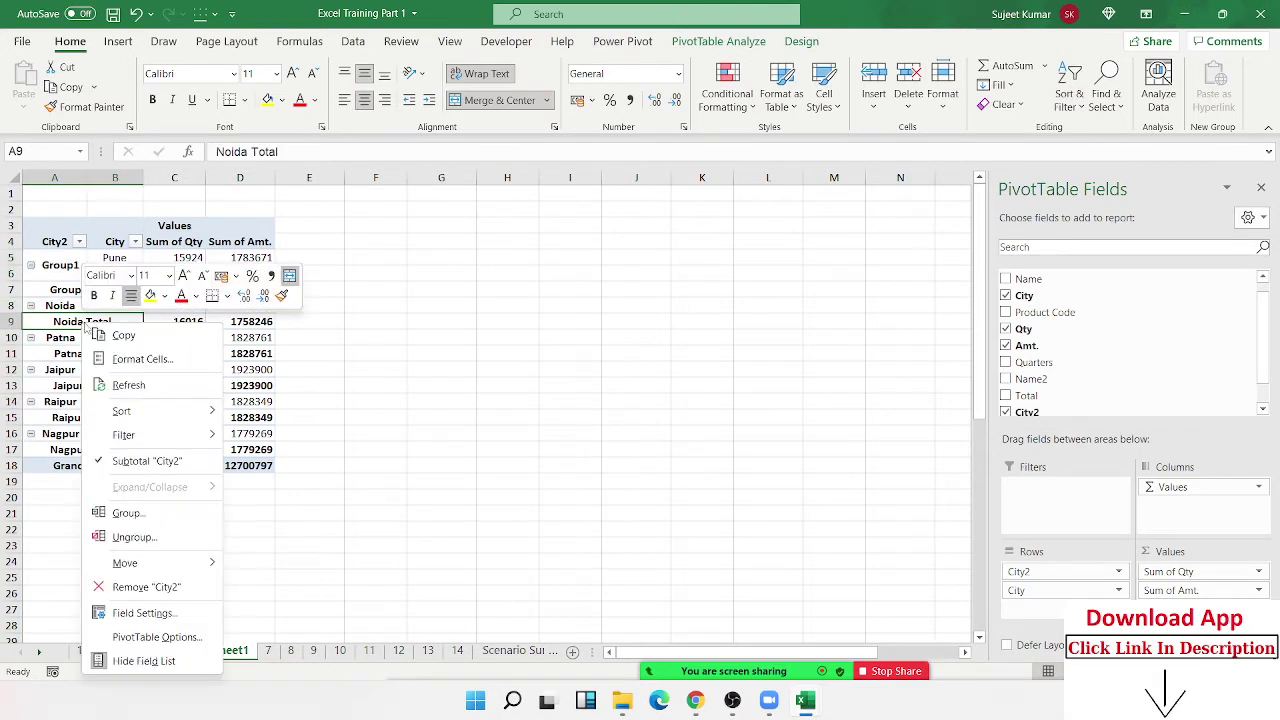
pyautogui.click(158, 462)
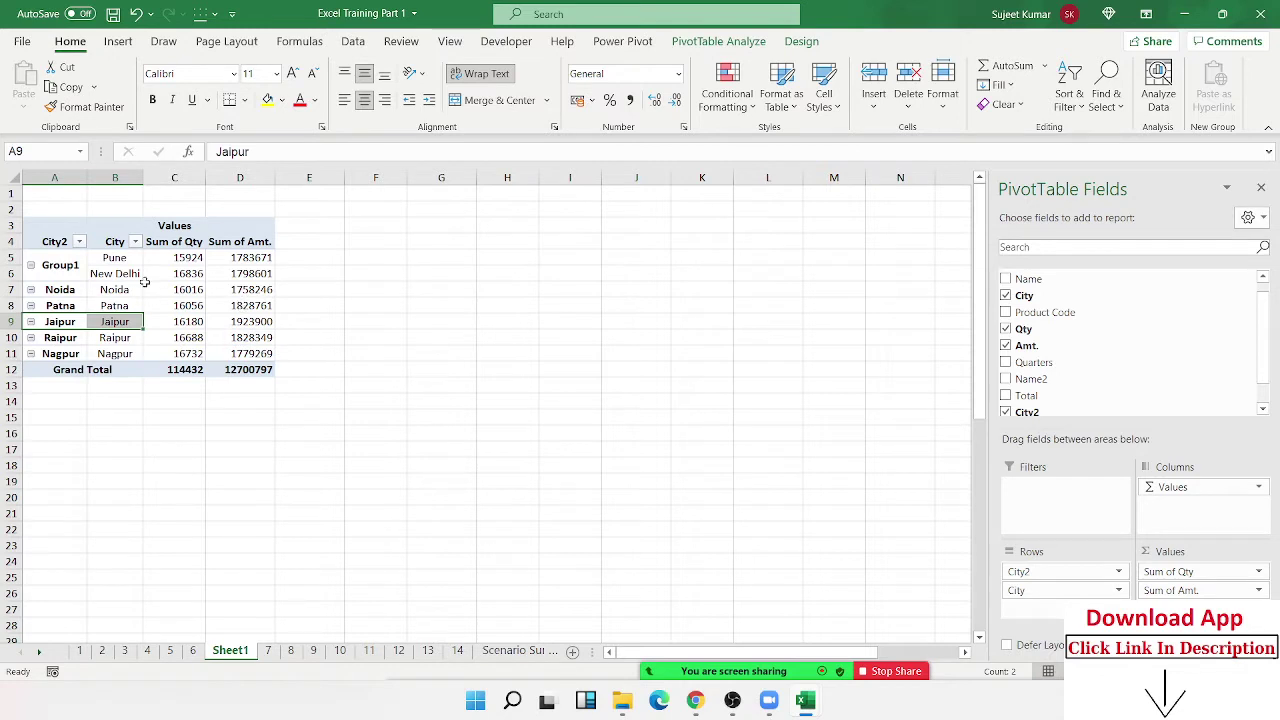
# Step: Drag the City field out of Rows so only City2 remains
pyautogui.click(114, 252)
pyautogui.moveTo(114, 254)
pyautogui.mouseDown()
pyautogui.moveTo(115, 272)
pyautogui.moveTo(114, 258)
pyautogui.mouseUp()
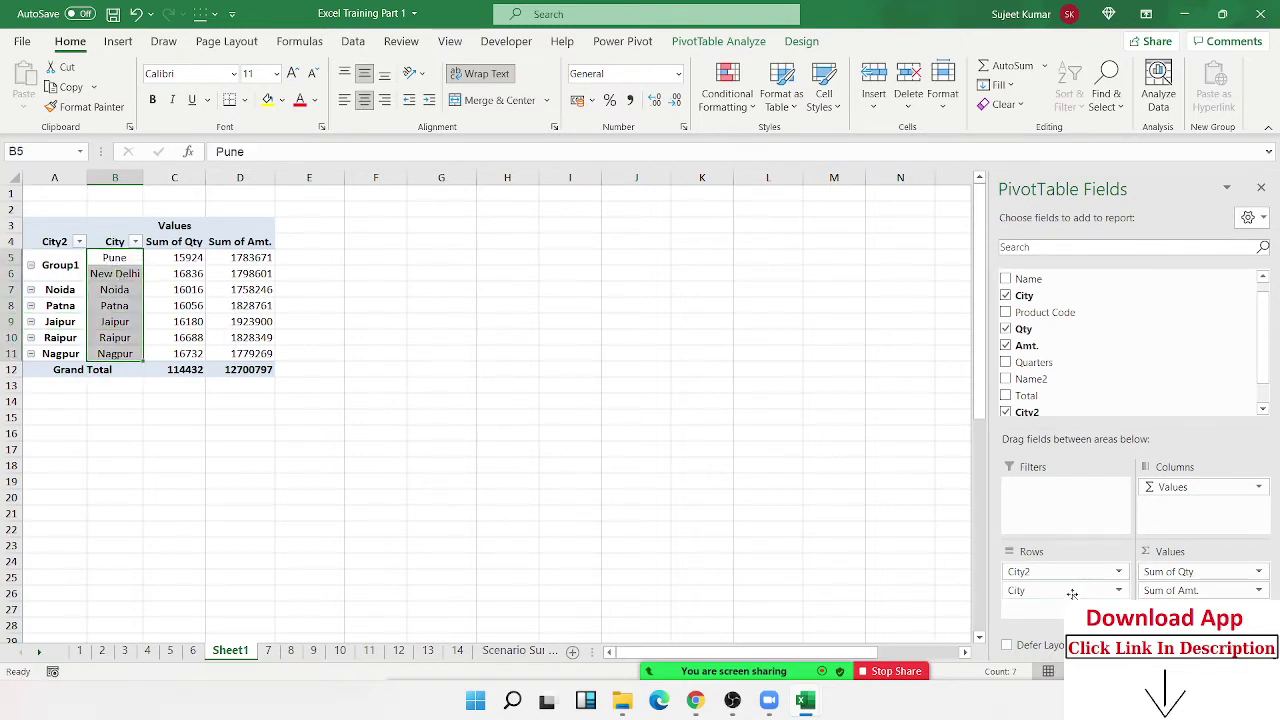
pyautogui.moveTo(1070, 594); pyautogui.dragTo(1122, 421)
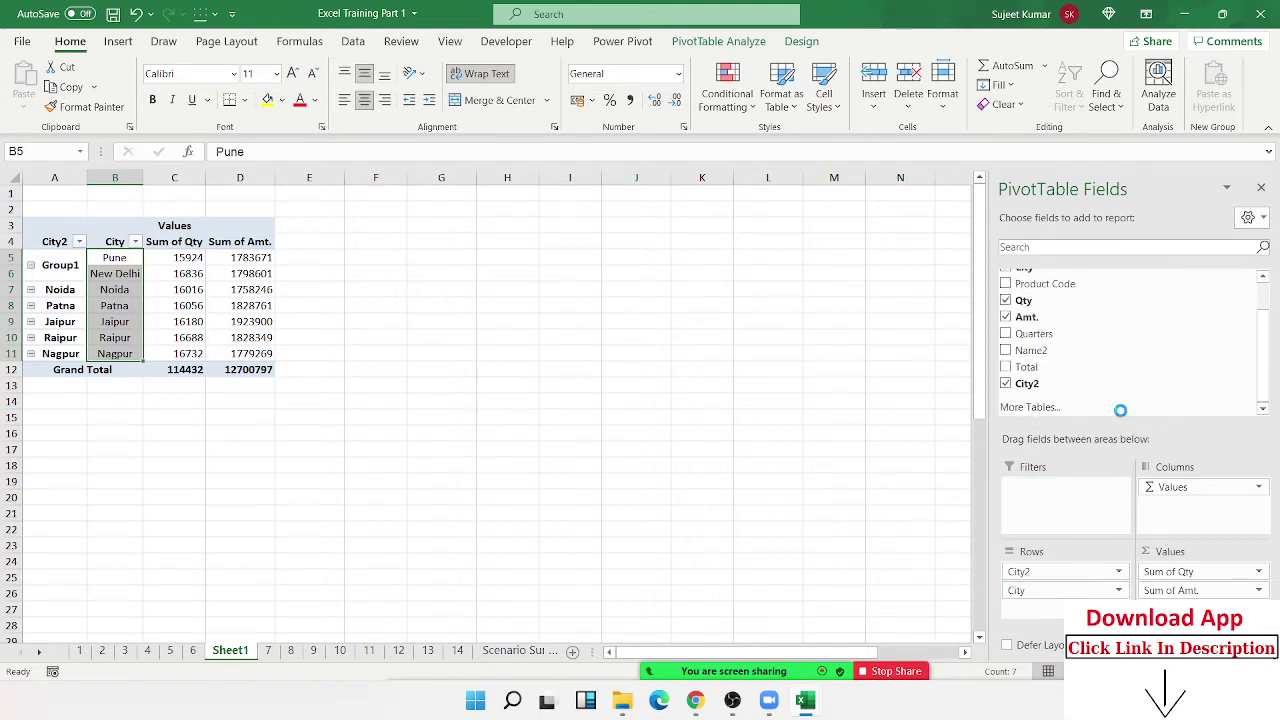
pyautogui.click(55, 258)
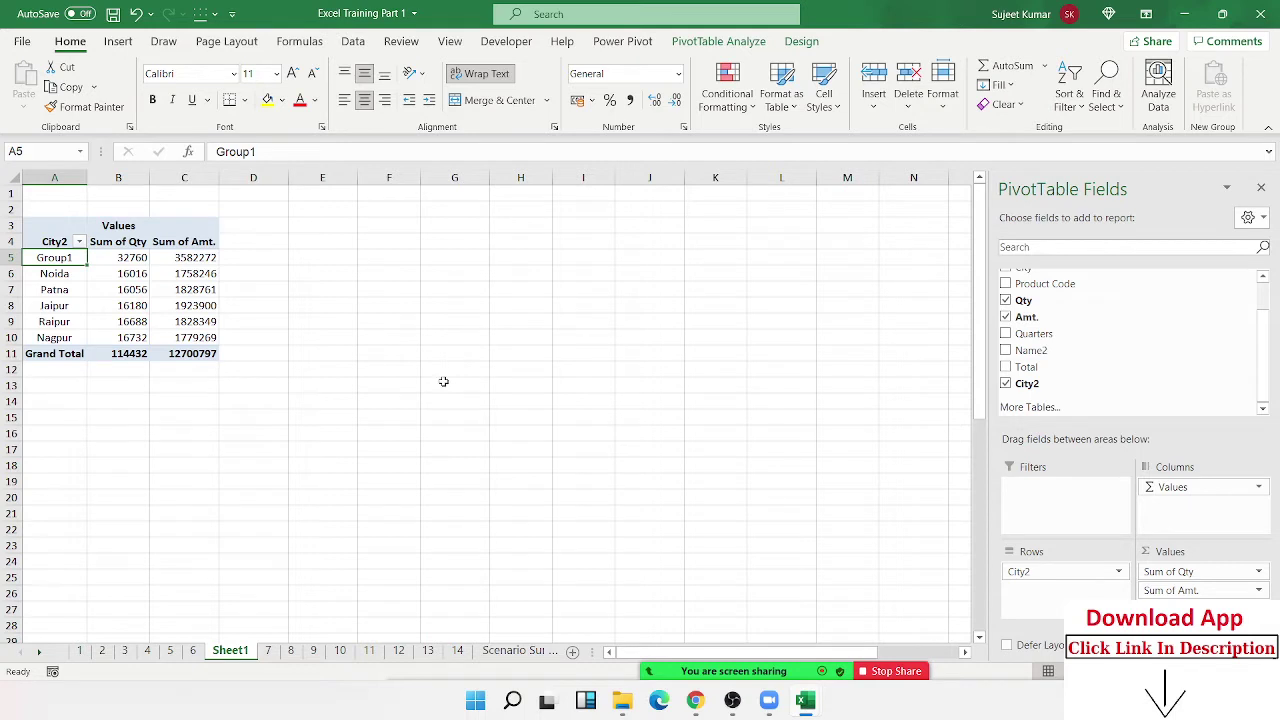
# Step: Retype the Group1 label as 'Delhi & NCR', fixing a typo along the way
pyautogui.write('dEL')
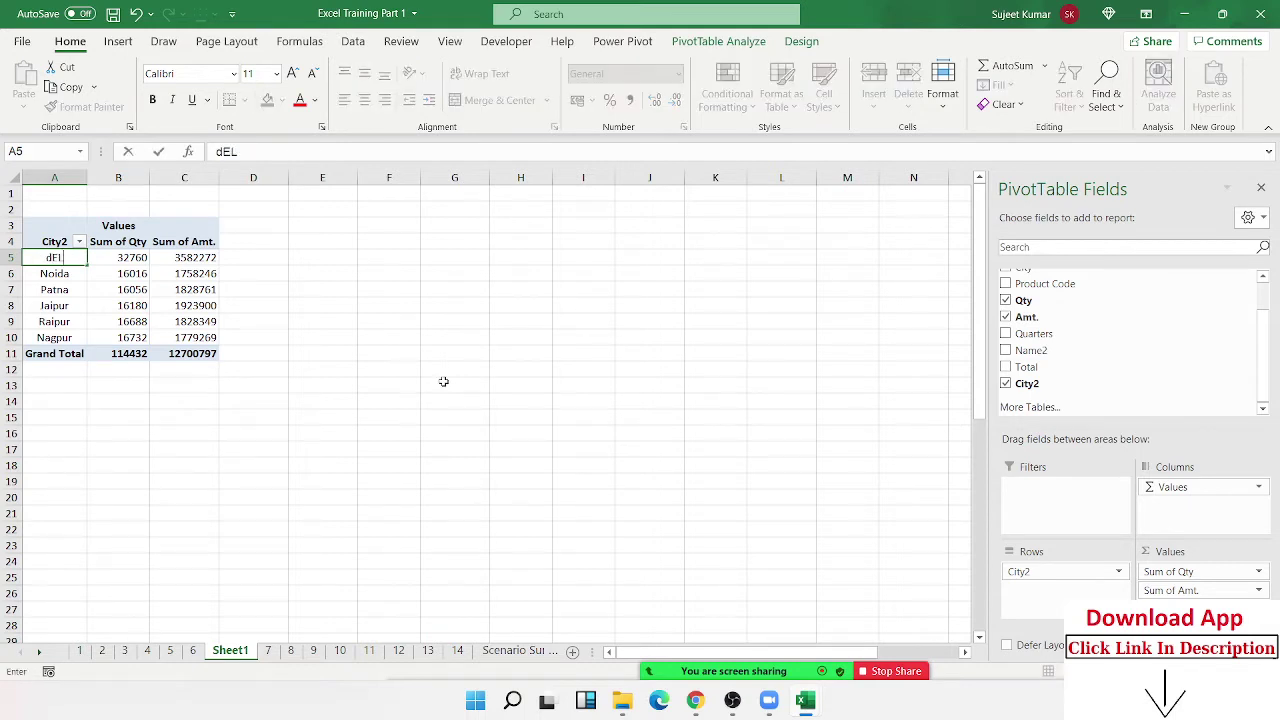
pyautogui.press('BackSpace')
pyautogui.press('BackSpace')
pyautogui.press('BackSpace')
pyautogui.write('D')
pyautogui.write('EL')
pyautogui.press('BackSpace')
pyautogui.press('BackSpace')
pyautogui.write('elhi')
pyautogui.write(' &')
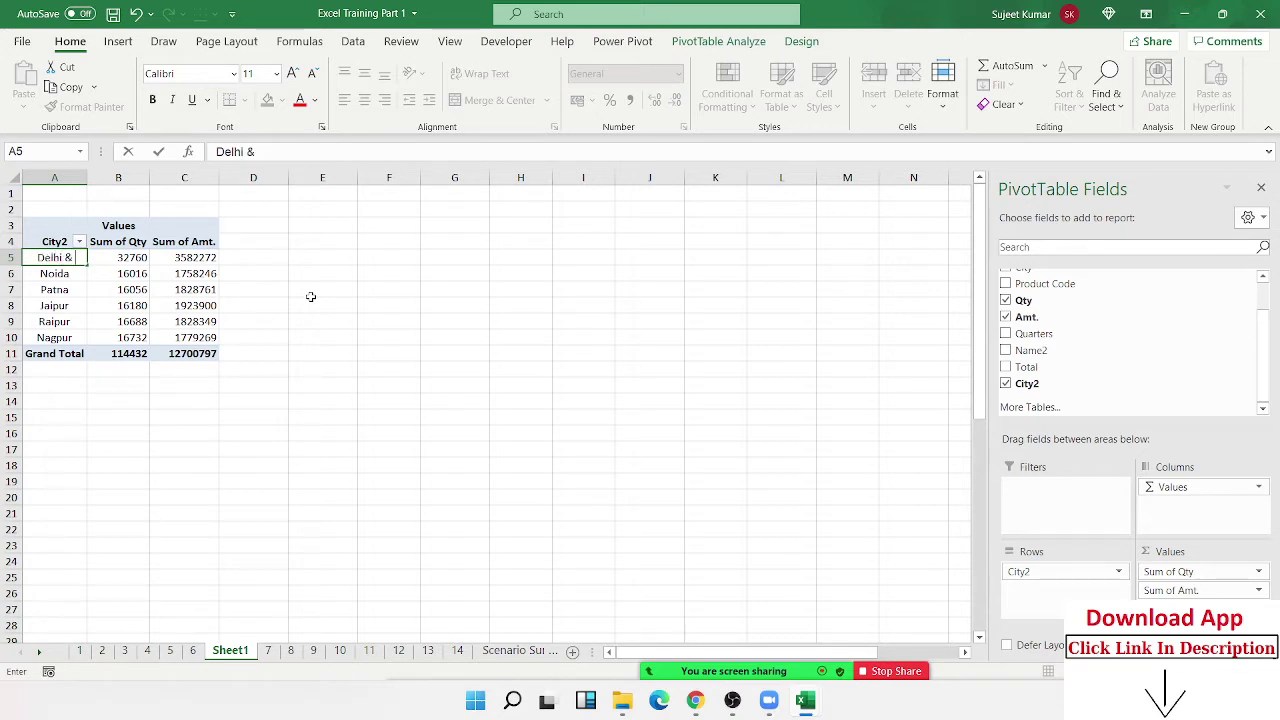
pyautogui.write(' NC')
pyautogui.write('R')
pyautogui.press('Return')
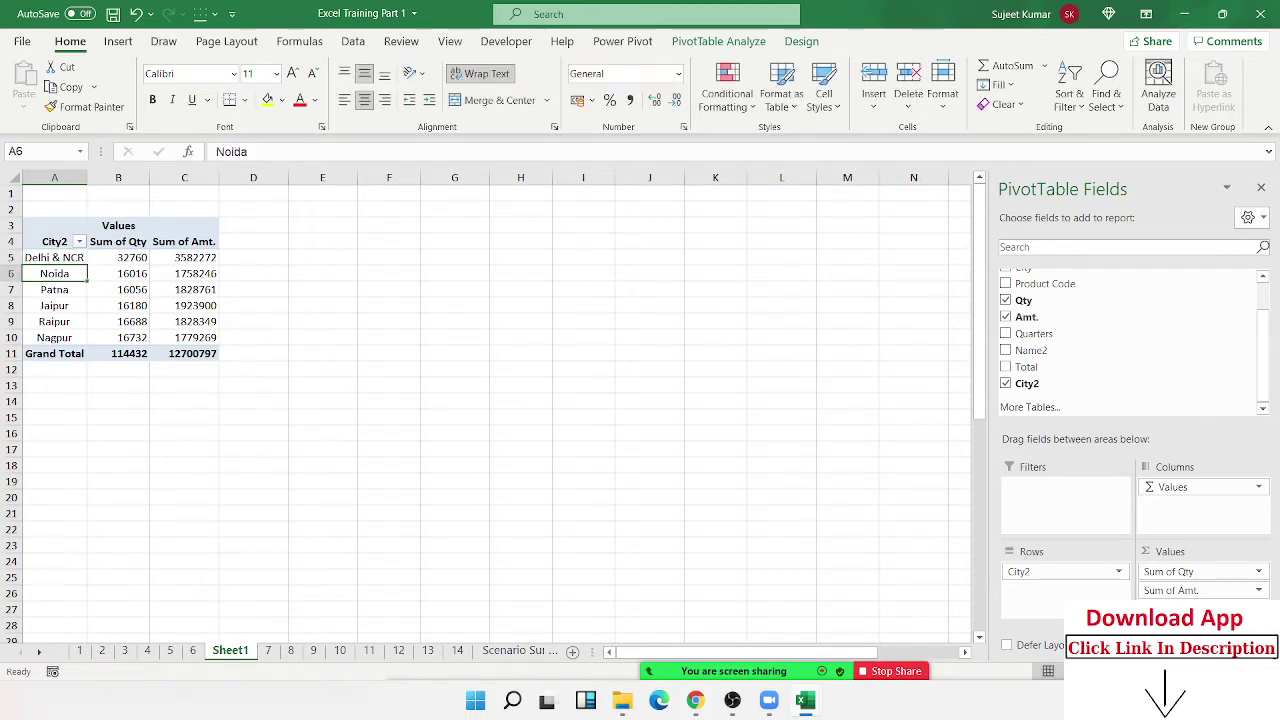
pyautogui.click(140, 253)
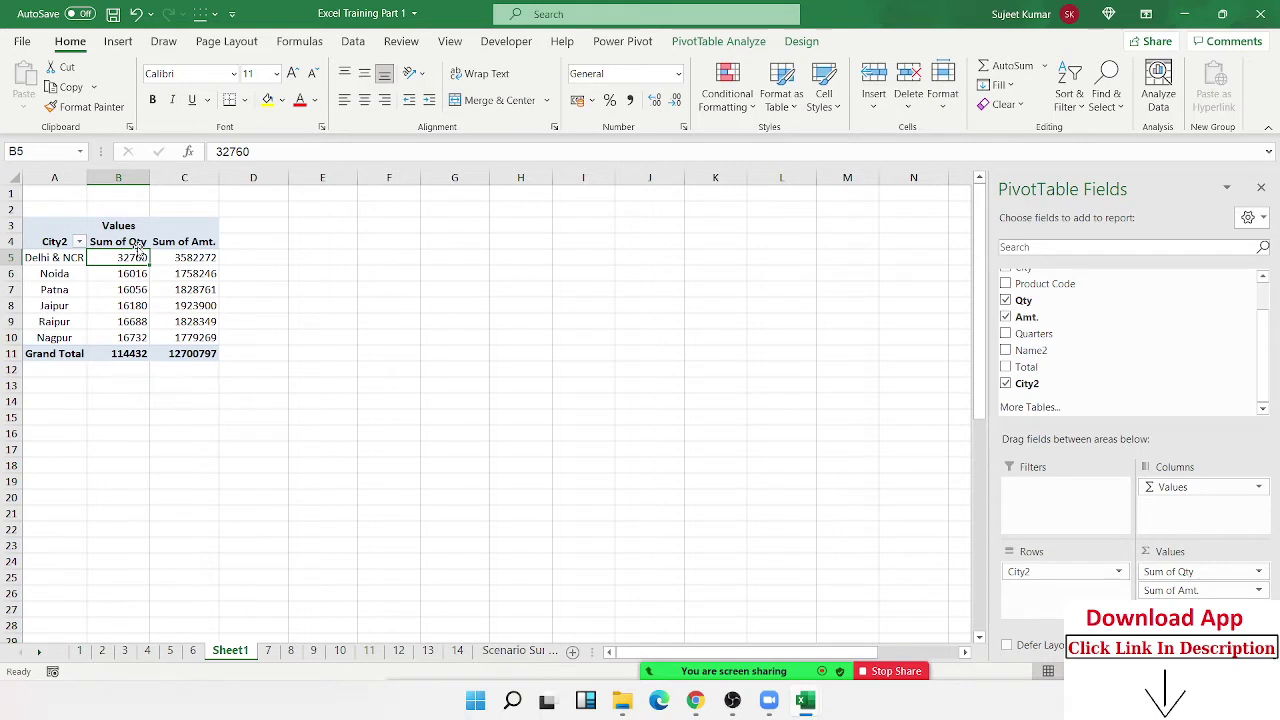
pyautogui.moveTo(1012, 574)
pyautogui.mouseDown()
pyautogui.moveTo(1045, 590)
pyautogui.moveTo(1133, 430)
pyautogui.mouseUp()
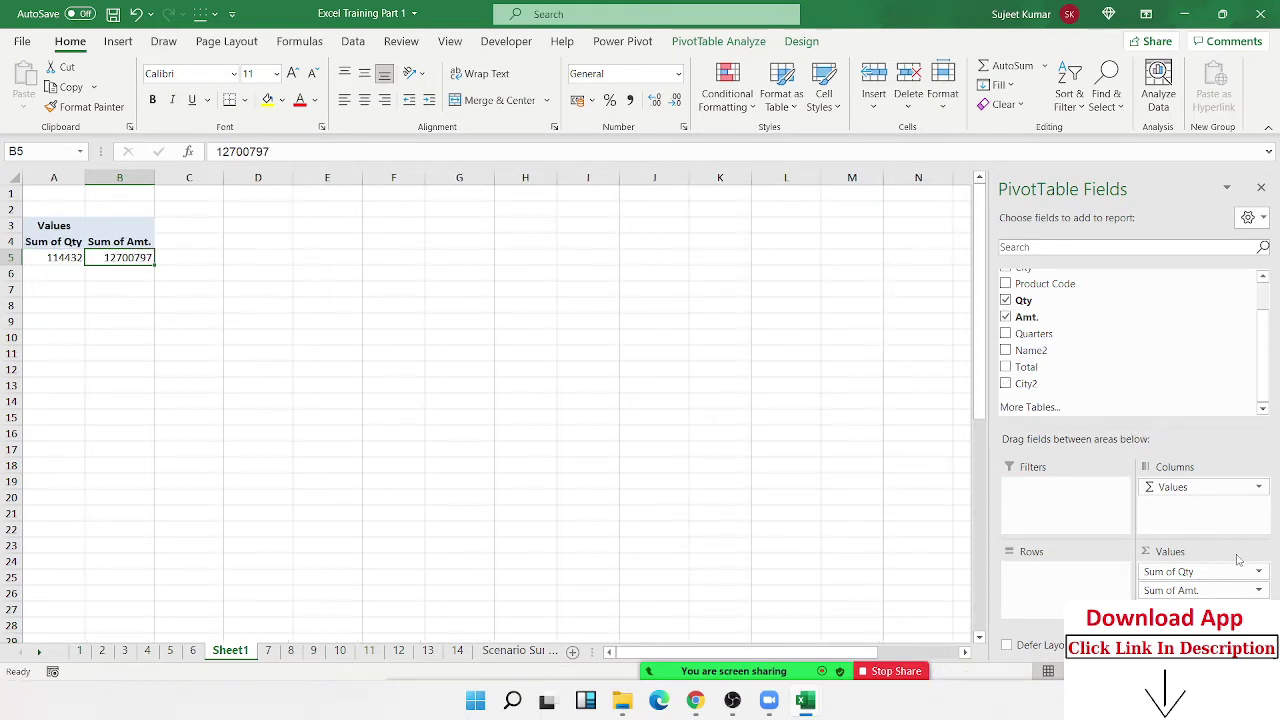
pyautogui.moveTo(1215, 572); pyautogui.dragTo(1101, 587)
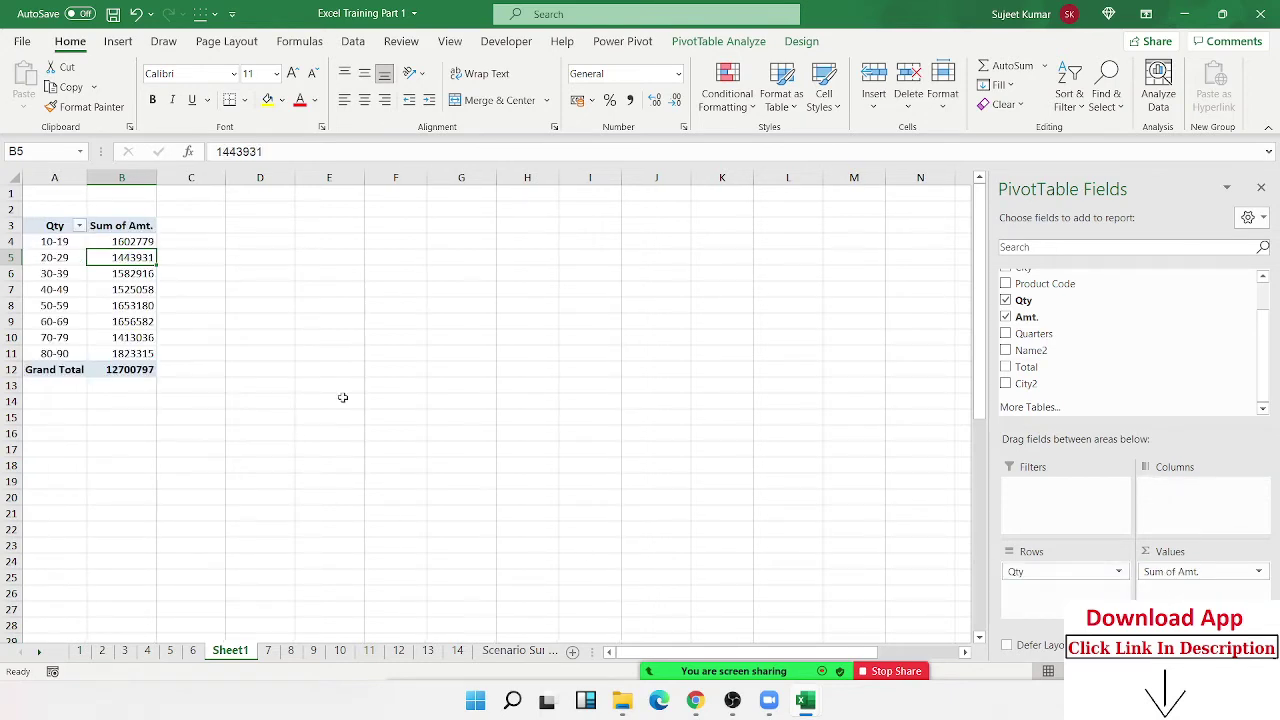
pyautogui.rightClick(56, 308)
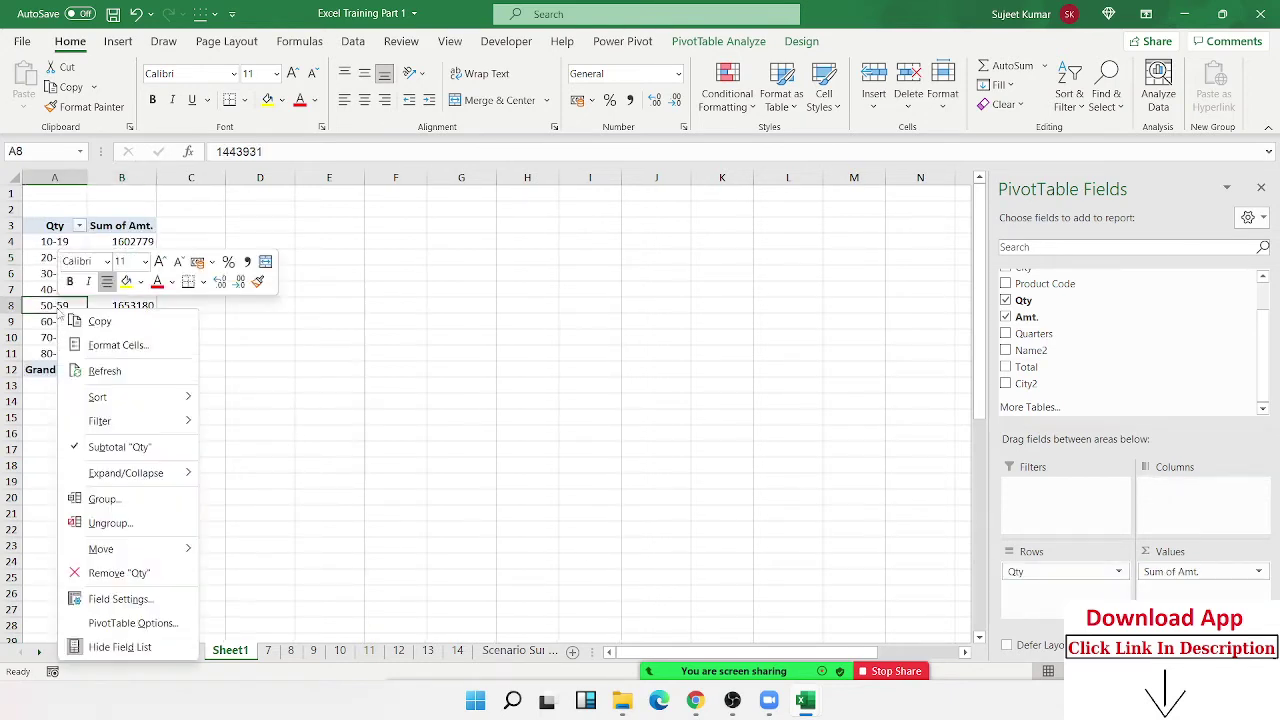
pyautogui.click(146, 522)
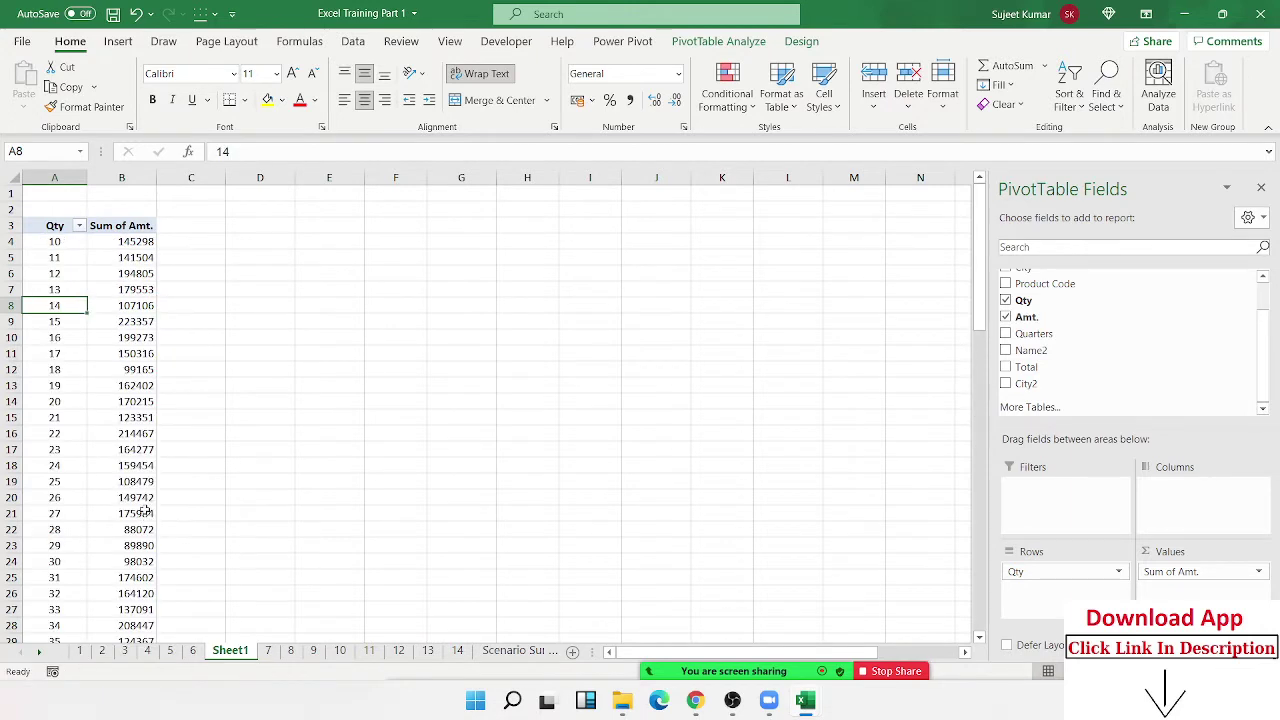
pyautogui.click(1090, 571)
pyautogui.click(60, 337)
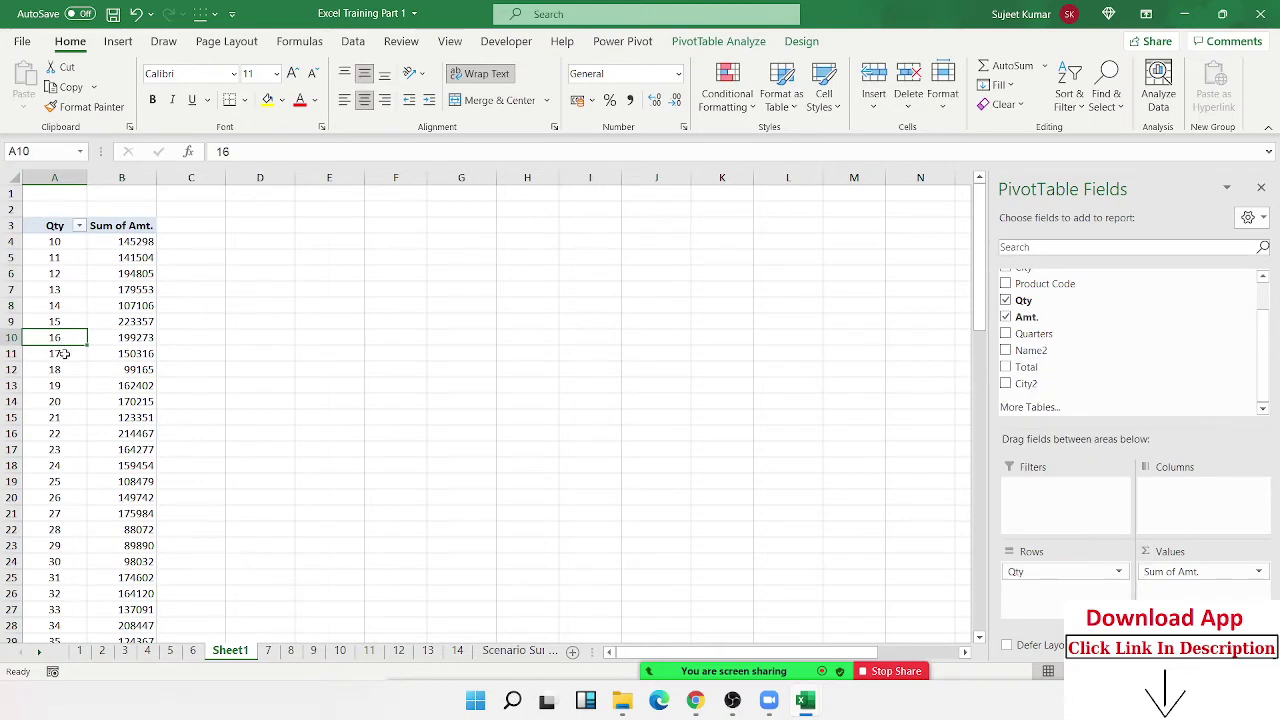
pyautogui.scroll(-5, 65, 350)
pyautogui.scroll(-5, 75, 392)
pyautogui.scroll(5, 75, 392)
pyautogui.scroll(5, 75, 392)
pyautogui.click(60, 242)
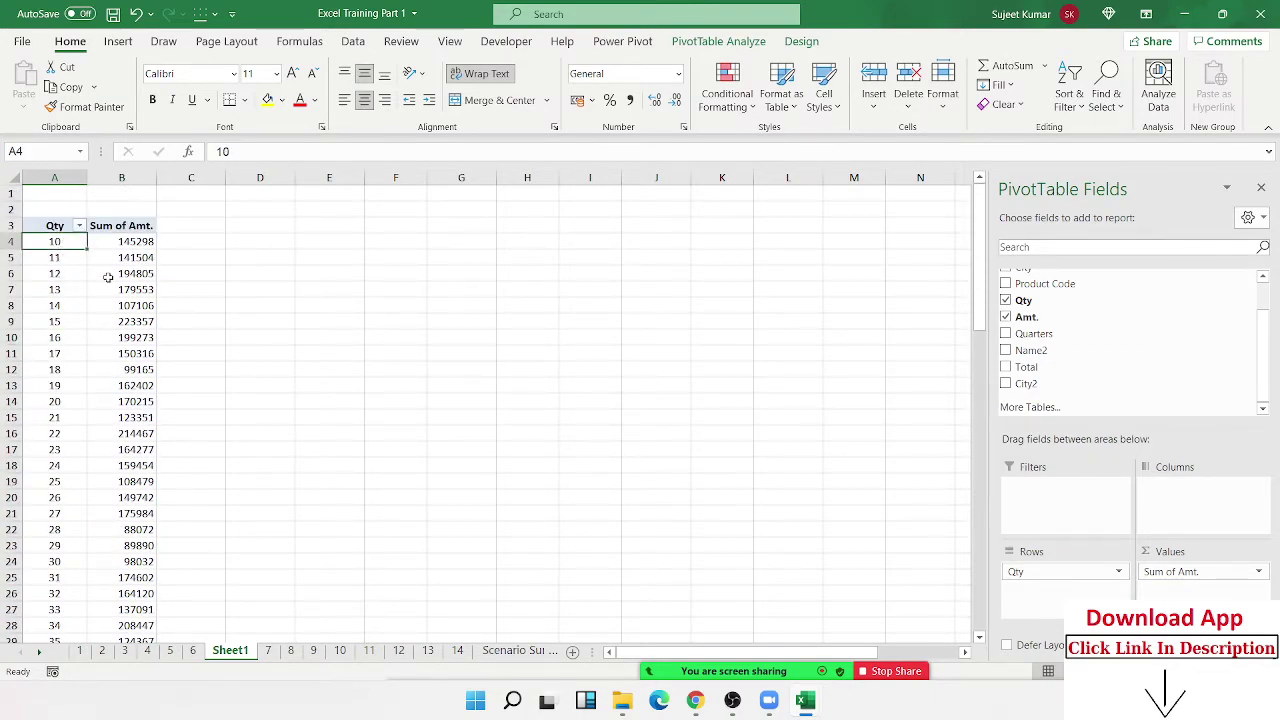
pyautogui.click(110, 246)
pyautogui.click(84, 257)
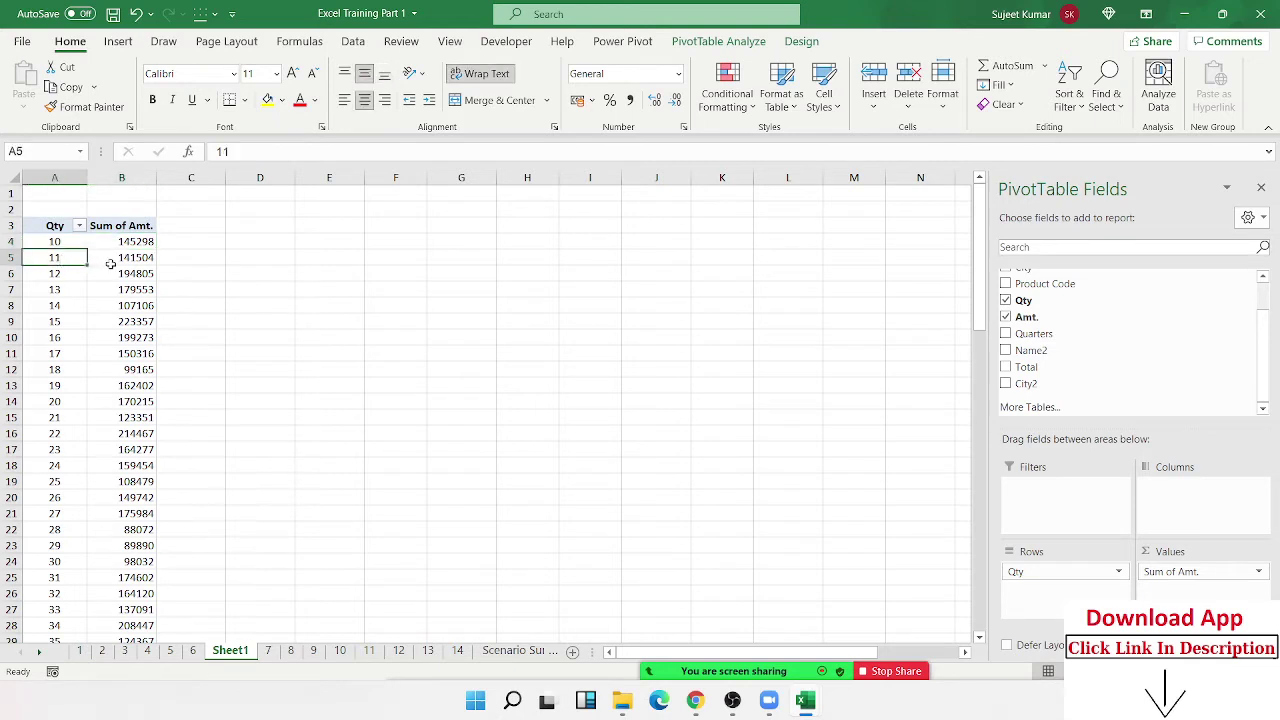
pyautogui.click(110, 263)
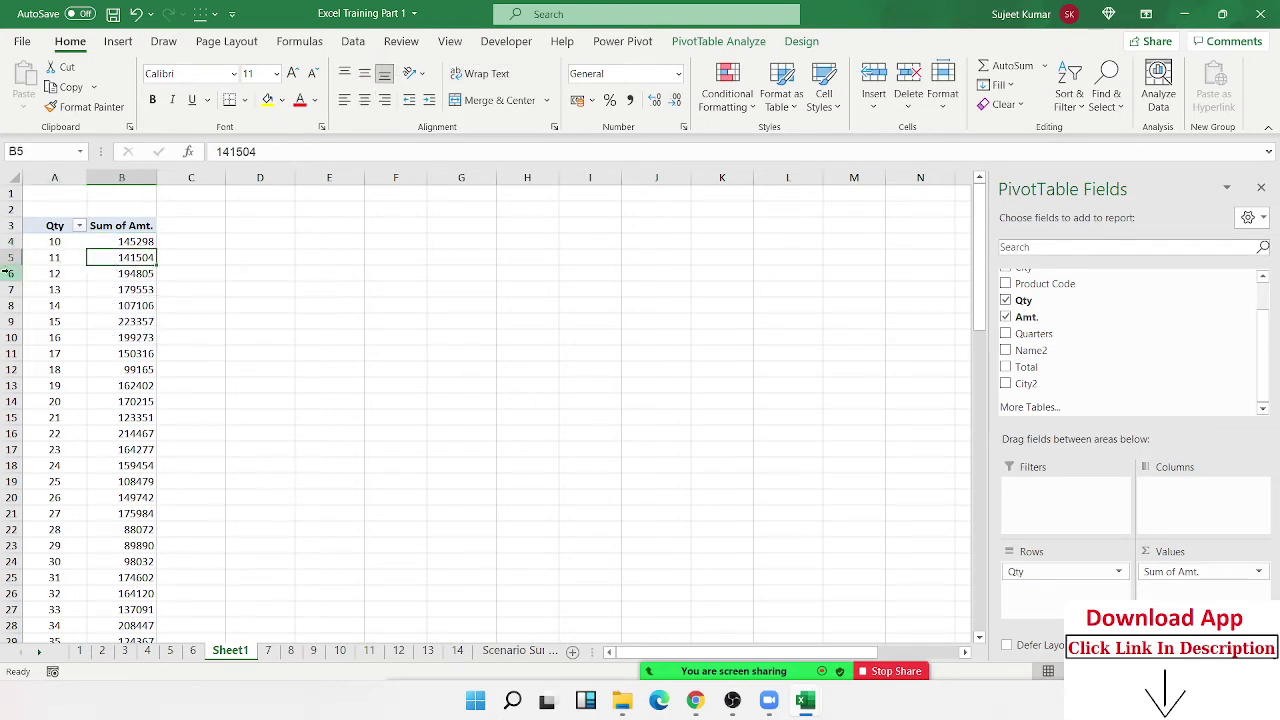
# Step: Group the Qty row labels into bands of 10, ending at 100
pyautogui.rightClick(54, 308)
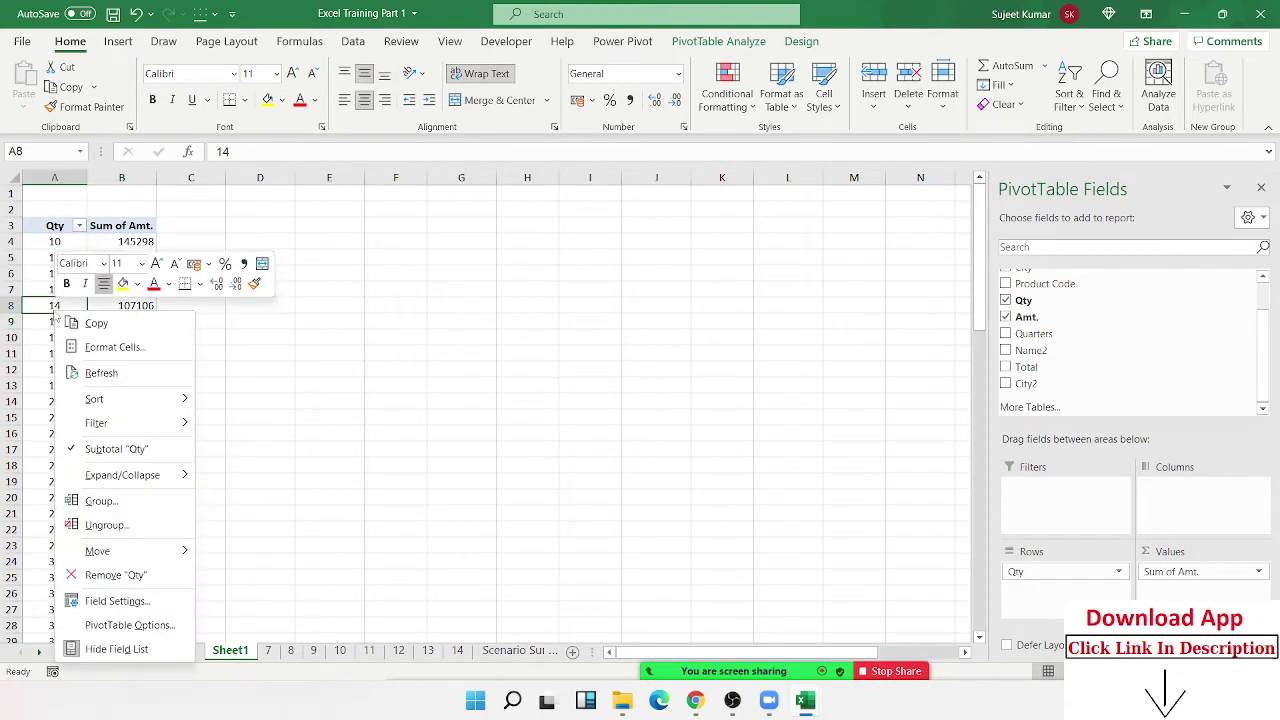
pyautogui.click(75, 500)
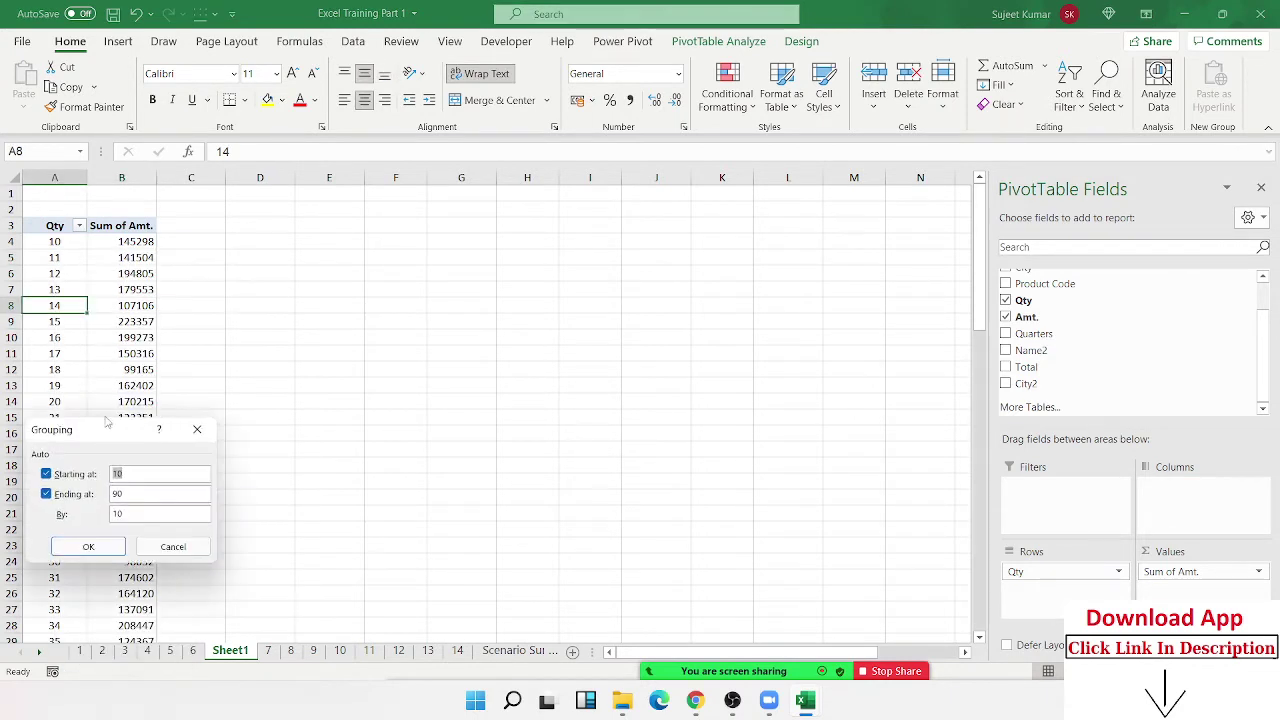
pyautogui.moveTo(109, 428); pyautogui.dragTo(336, 338)
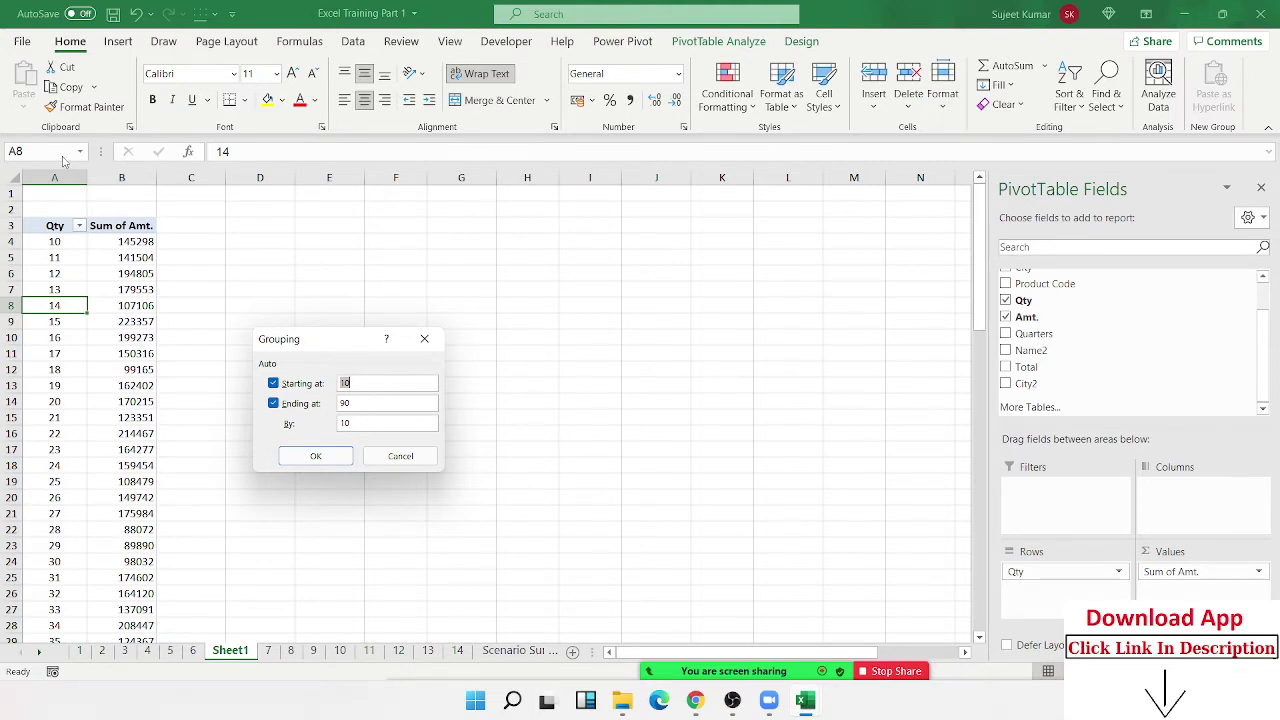
pyautogui.write('0')
pyautogui.write('1')
pyautogui.press('Tab')
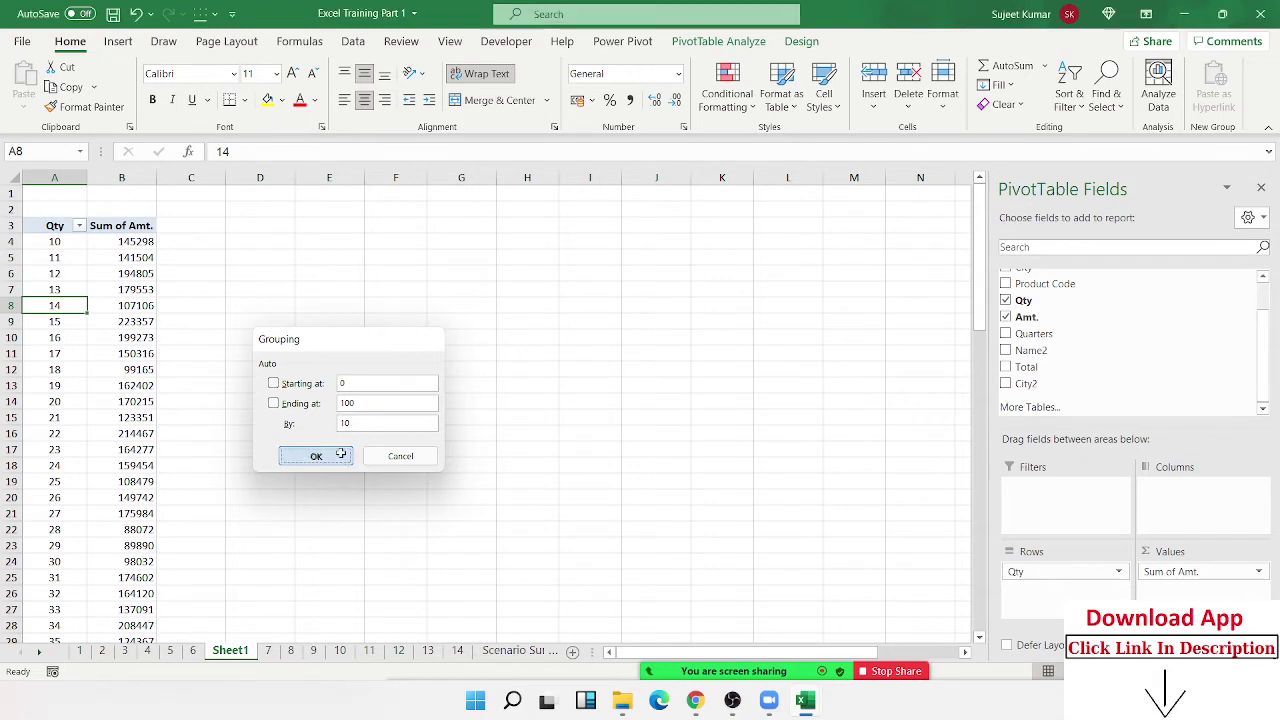
pyautogui.click(315, 456)
# Step: Step through the Qty bands from 10-19 to 90-100
pyautogui.click(55, 240)
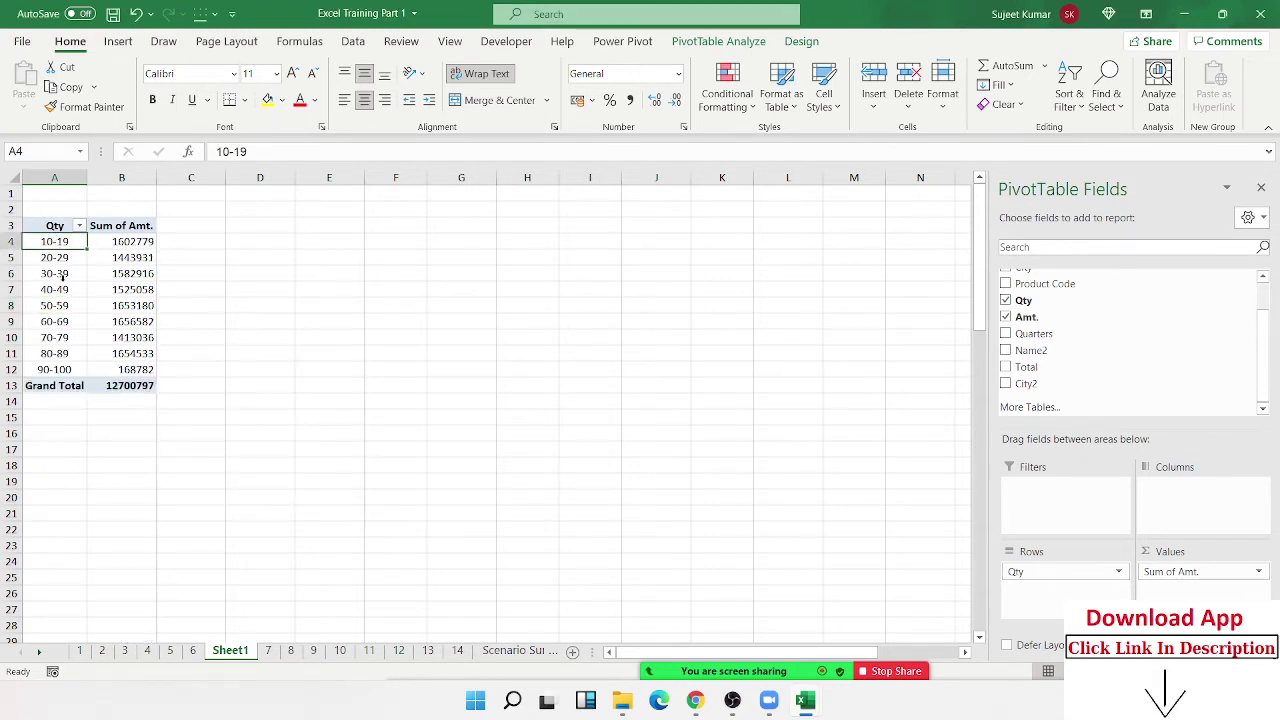
pyautogui.click(57, 257)
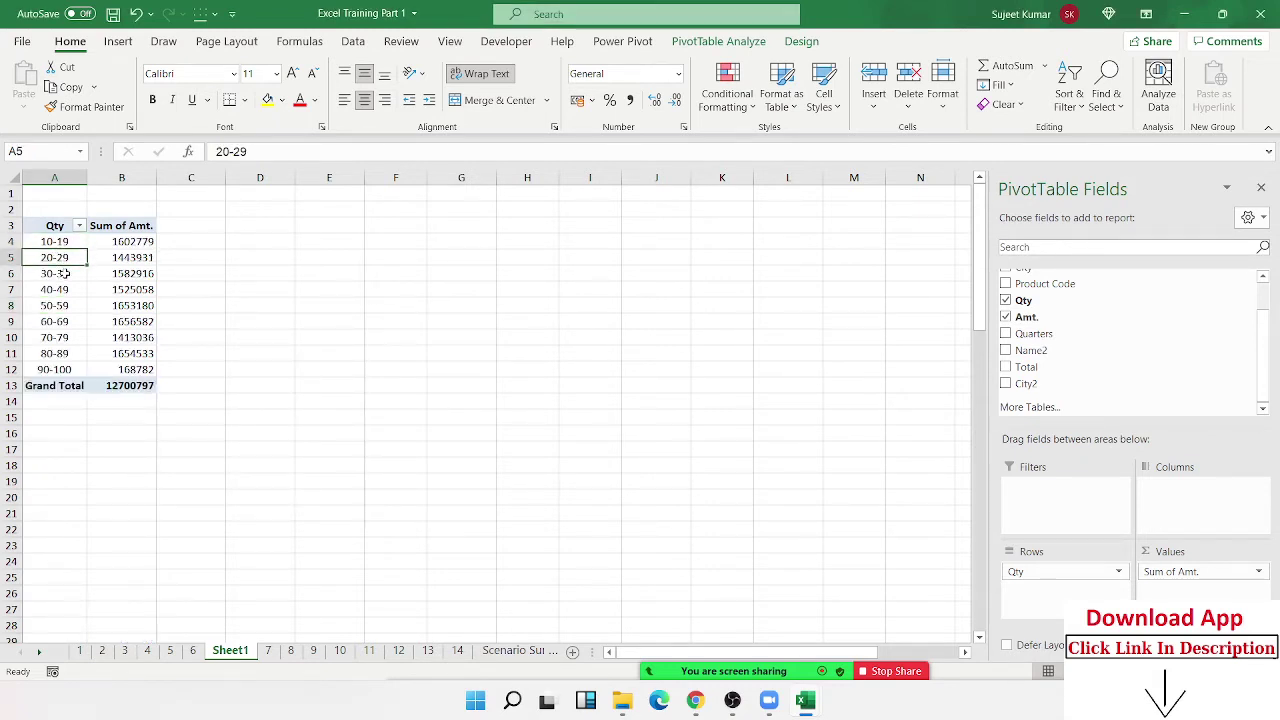
pyautogui.click(62, 274)
pyautogui.click(69, 292)
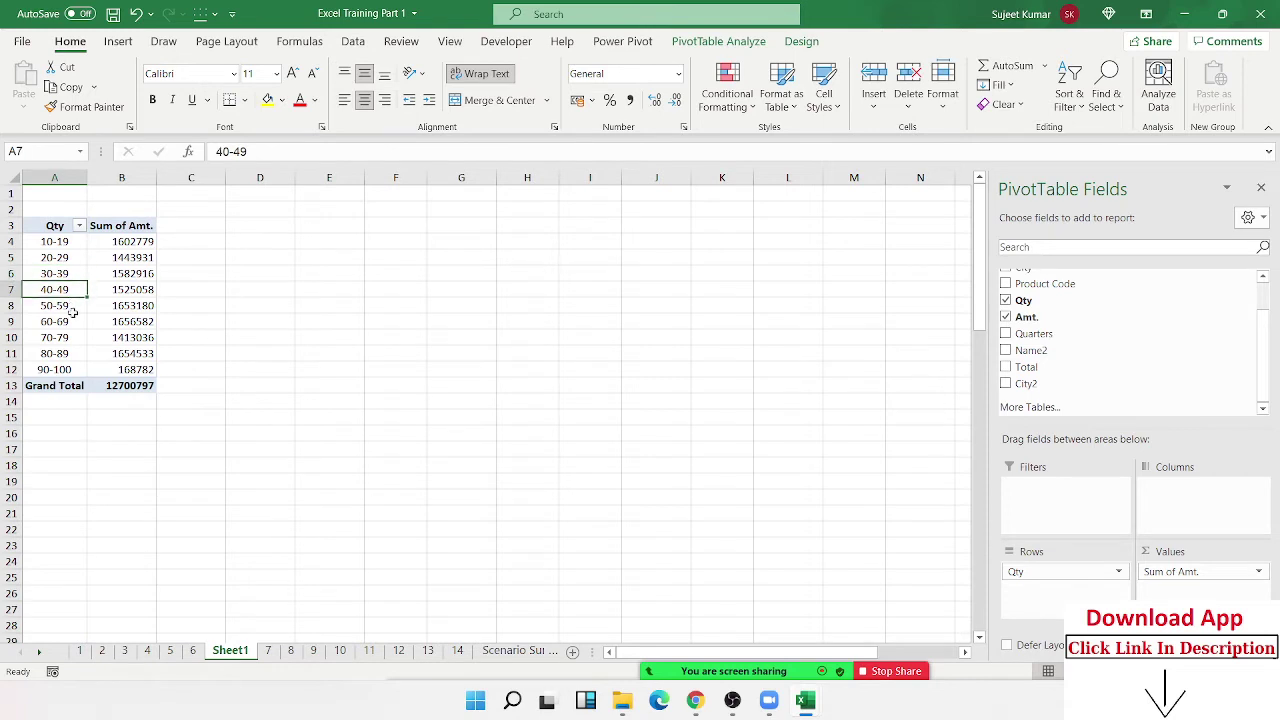
pyautogui.click(70, 306)
pyautogui.click(67, 338)
pyautogui.click(64, 353)
pyautogui.click(61, 366)
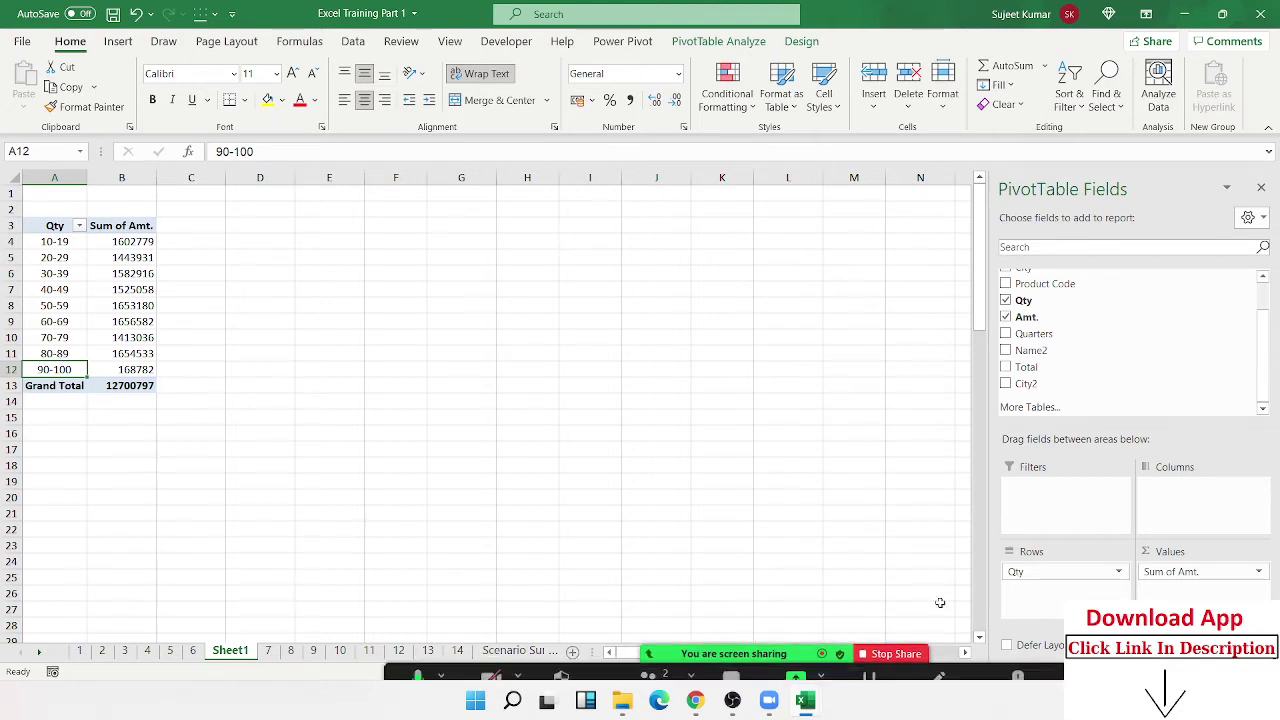
# Step: Swap Qty for Date in Rows and ungroup the quarters into daily dates
pyautogui.moveTo(1032, 577); pyautogui.dragTo(1197, 363)
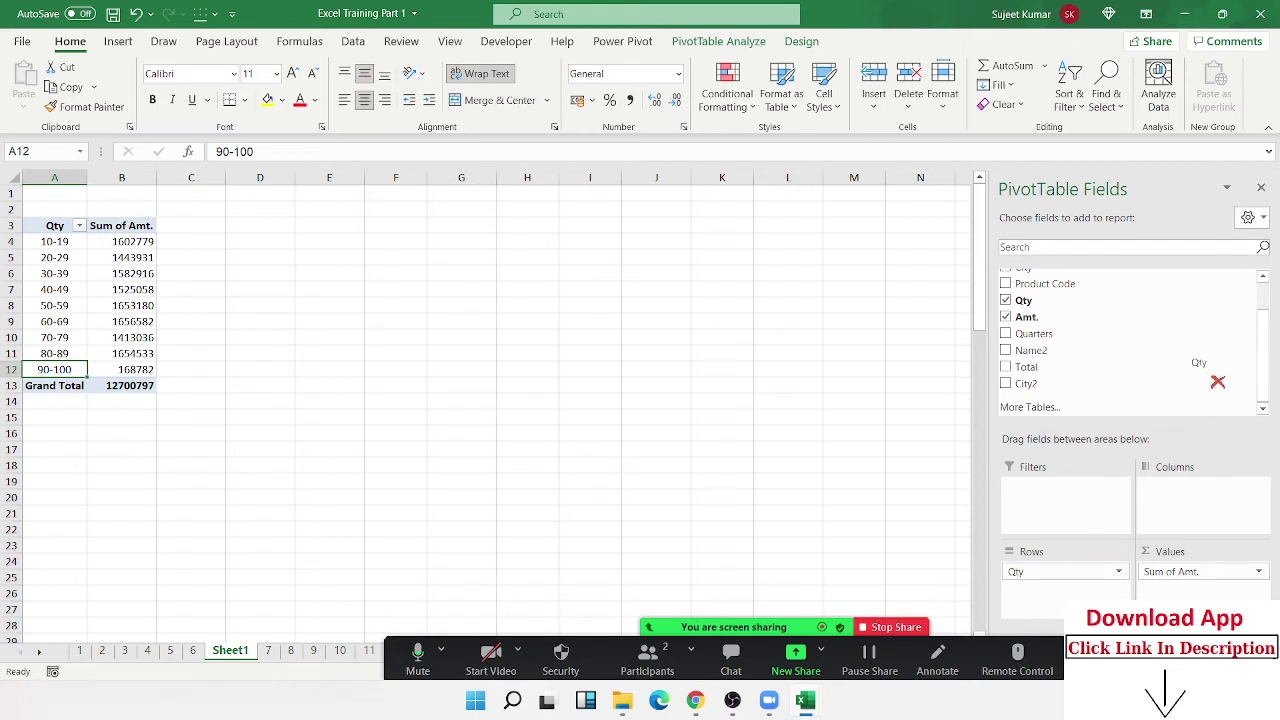
pyautogui.moveTo(1026, 275); pyautogui.dragTo(1030, 585)
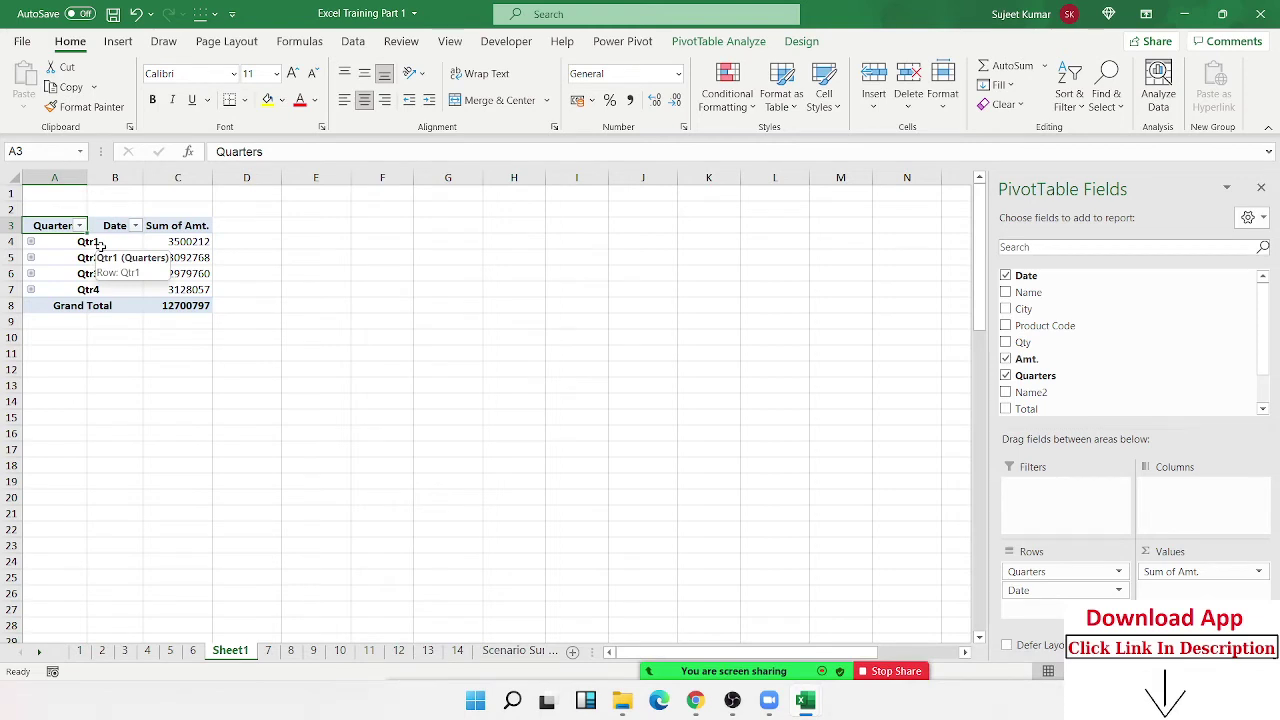
pyautogui.rightClick(100, 246)
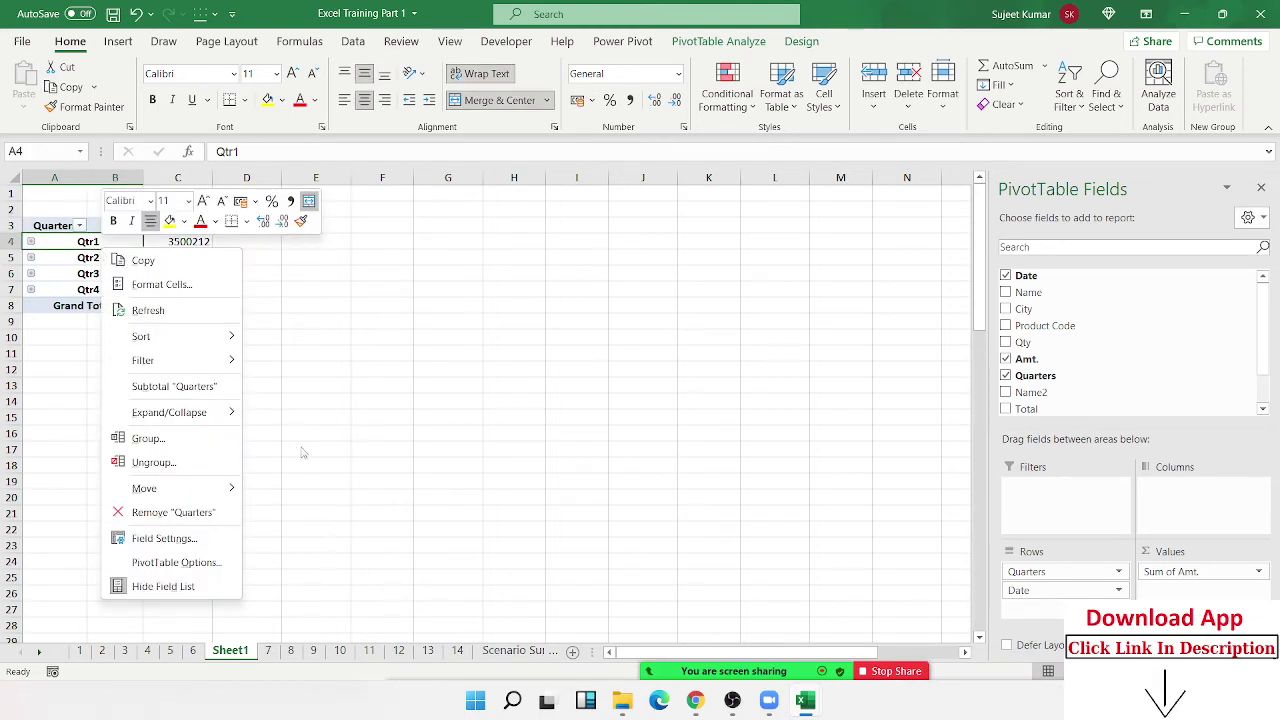
pyautogui.click(155, 463)
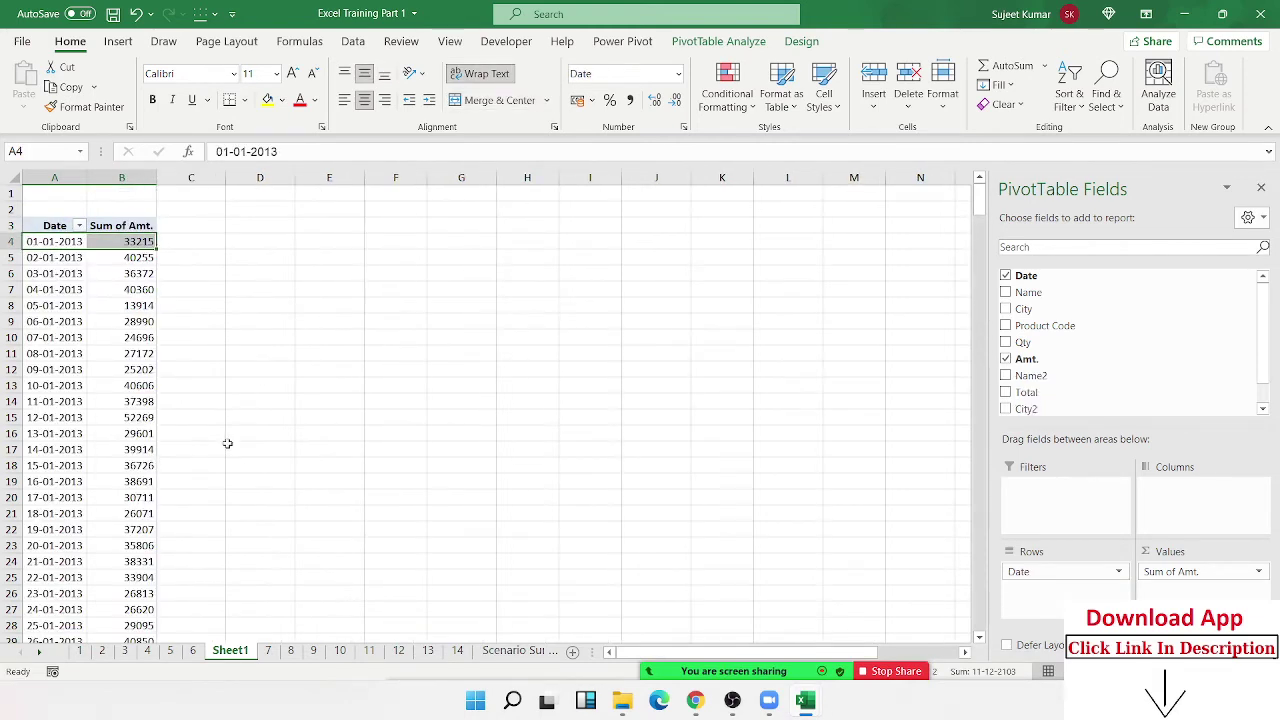
pyautogui.click(73, 289)
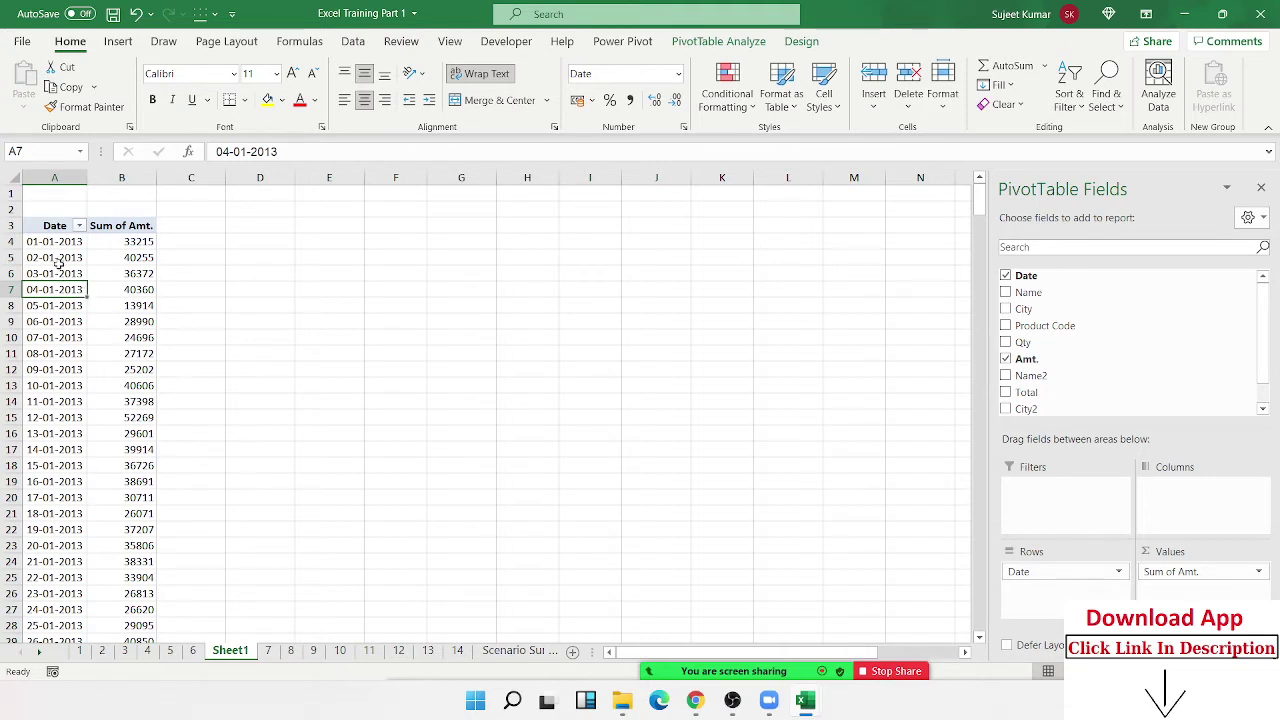
pyautogui.rightClick(58, 262)
pyautogui.click(48, 257)
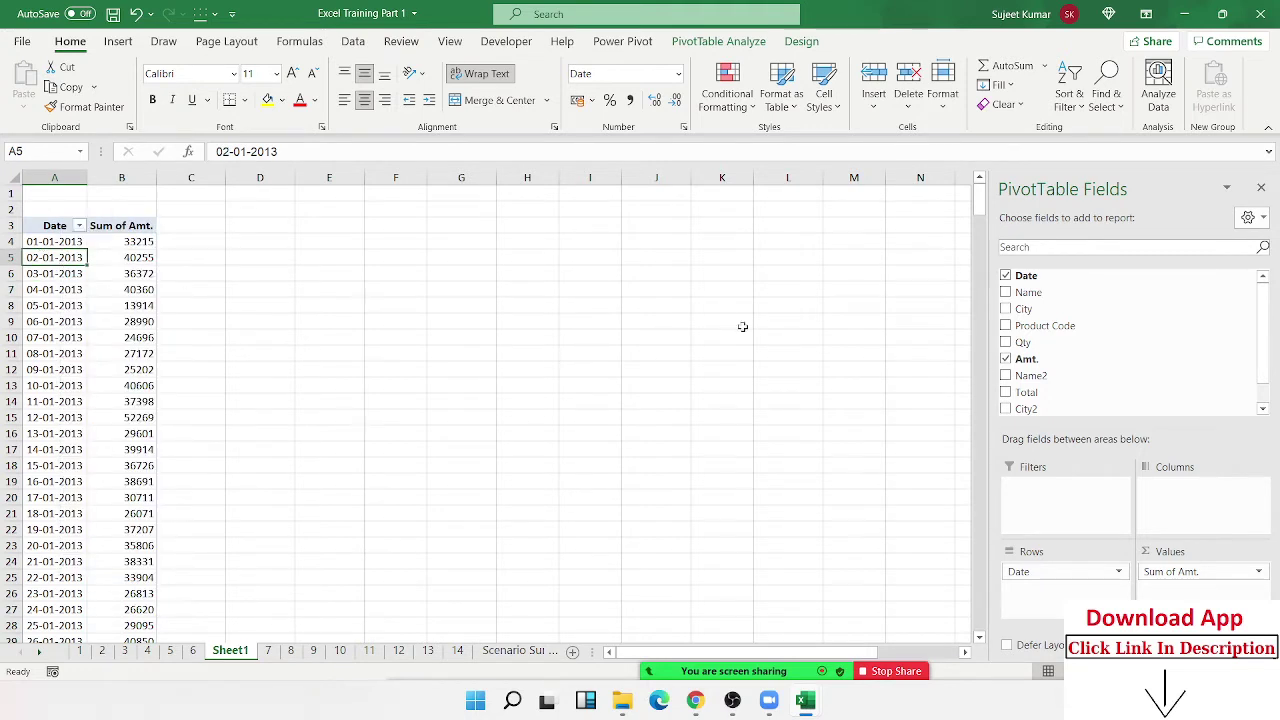
pyautogui.moveTo(982, 198)
pyautogui.mouseDown()
pyautogui.moveTo(990, 455)
pyautogui.moveTo(945, 640)
pyautogui.mouseUp()
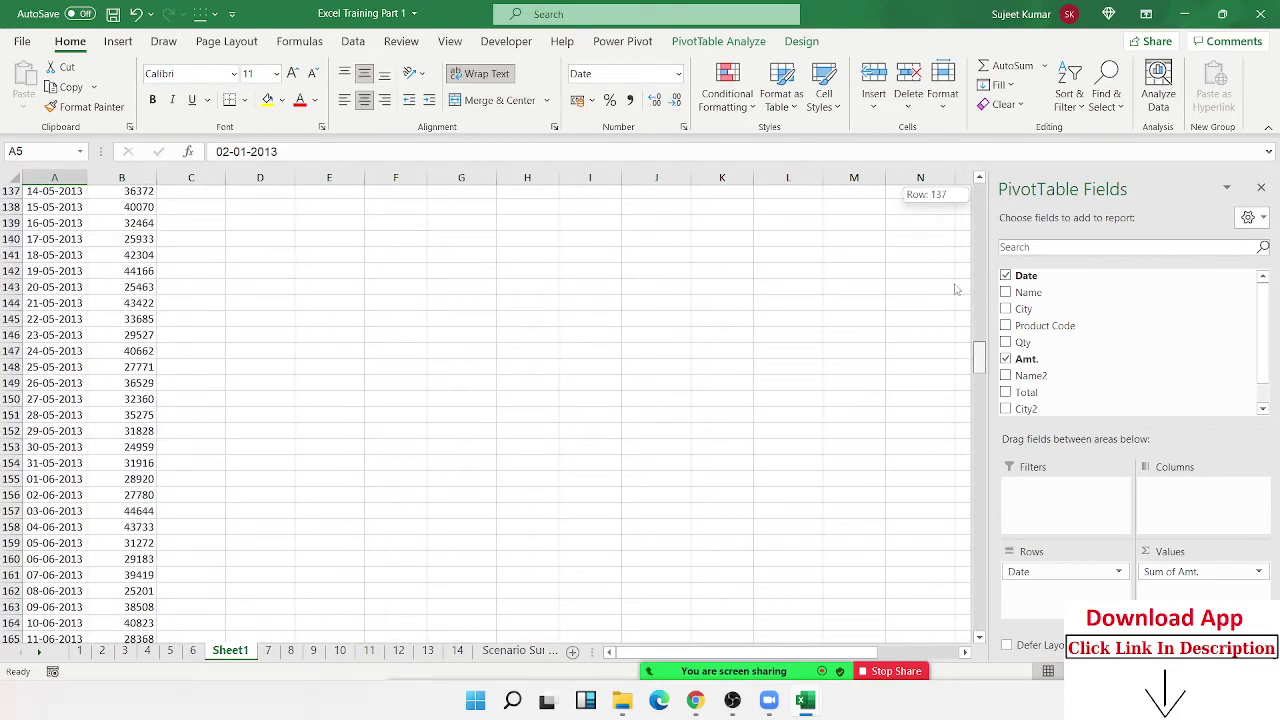
pyautogui.moveTo(945, 640)
pyautogui.mouseDown()
pyautogui.moveTo(957, 210)
pyautogui.moveTo(972, 397)
pyautogui.mouseUp()
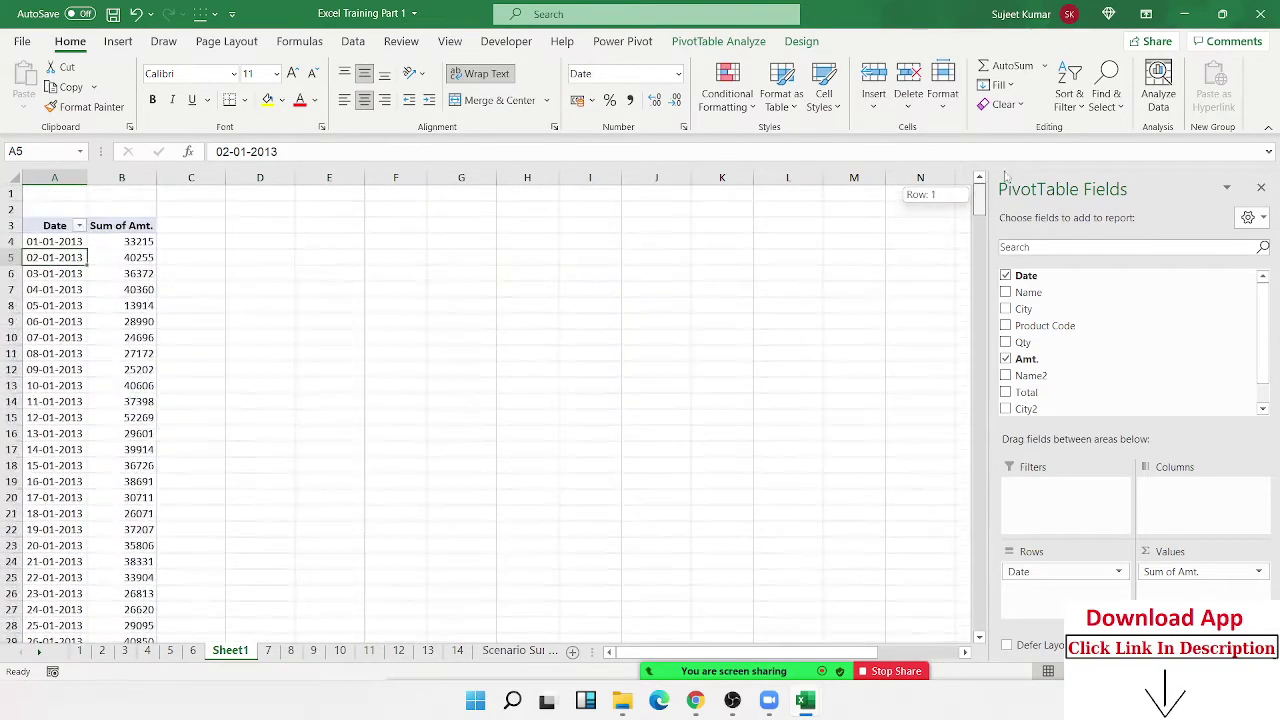
pyautogui.moveTo(972, 397); pyautogui.dragTo(1005, 147)
# Step: Group the daily date labels by Months, giving Jan–Dec rows such as Jan 1587430
pyautogui.rightClick(52, 322)
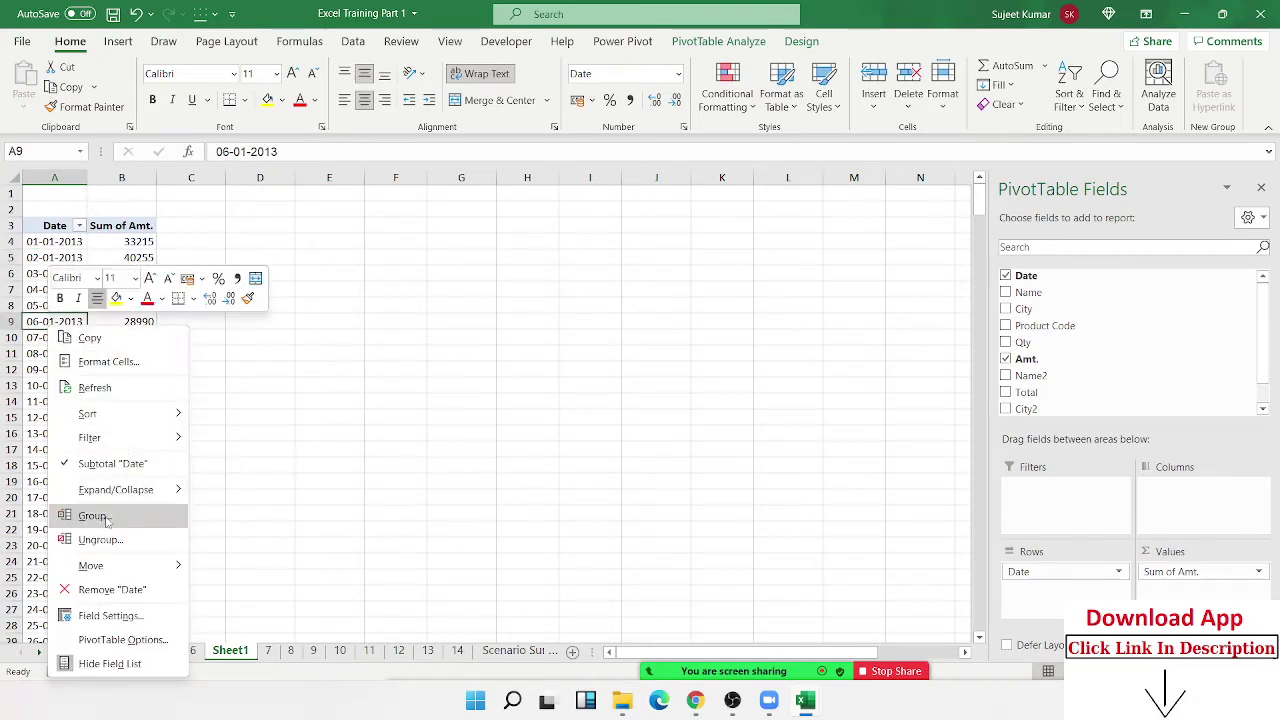
pyautogui.click(145, 517)
pyautogui.moveTo(118, 392); pyautogui.dragTo(558, 276)
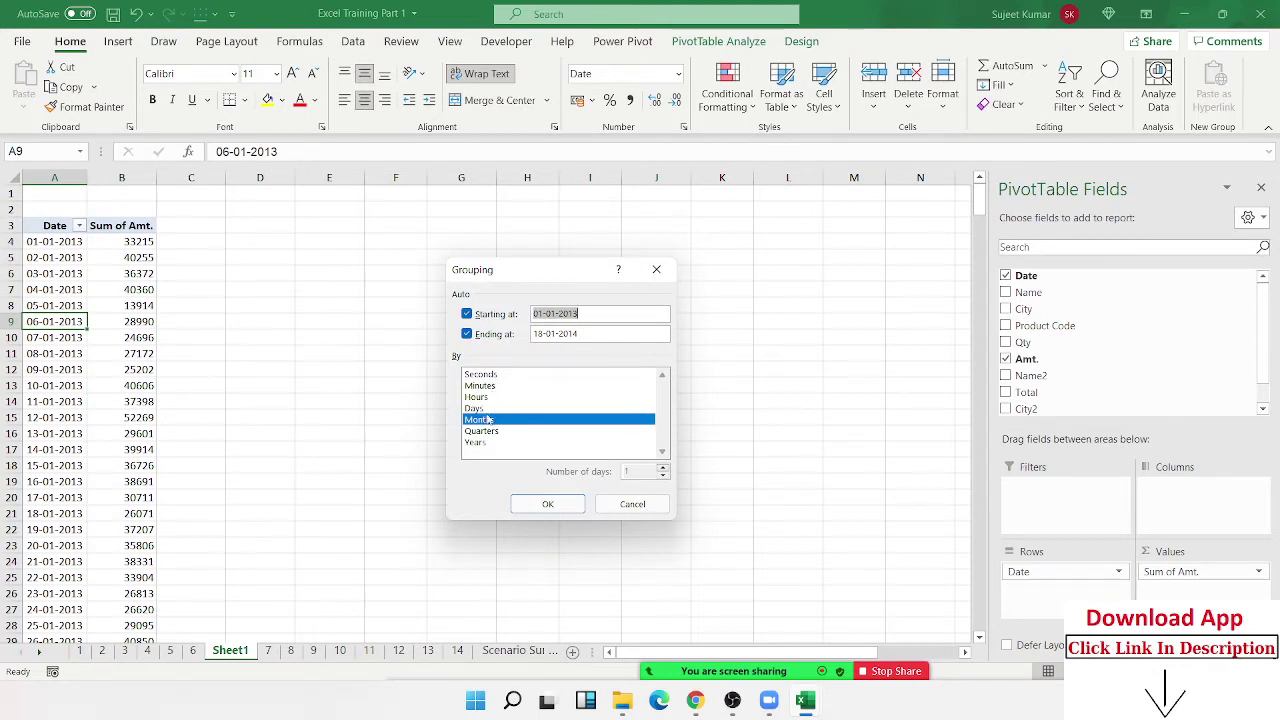
pyautogui.click(523, 509)
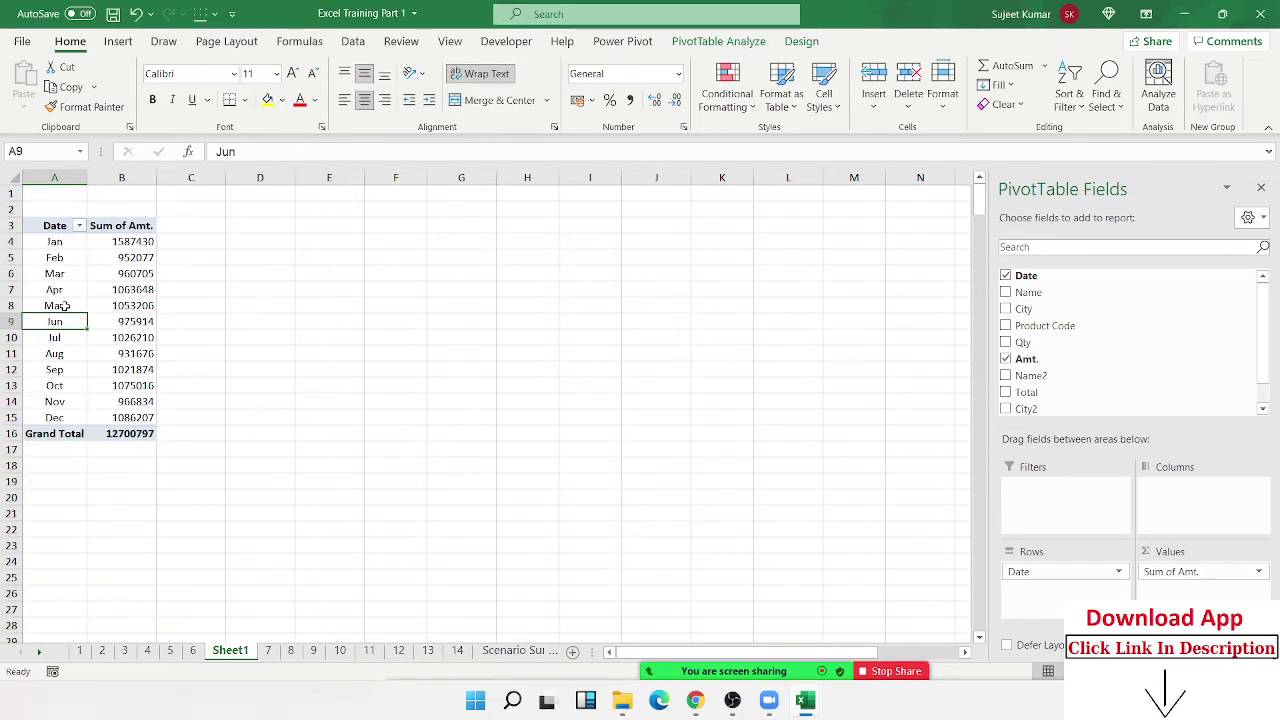
pyautogui.click(53, 303)
# Step: Add Years to the month grouping and move Years into the Filters area
pyautogui.rightClick(53, 301)
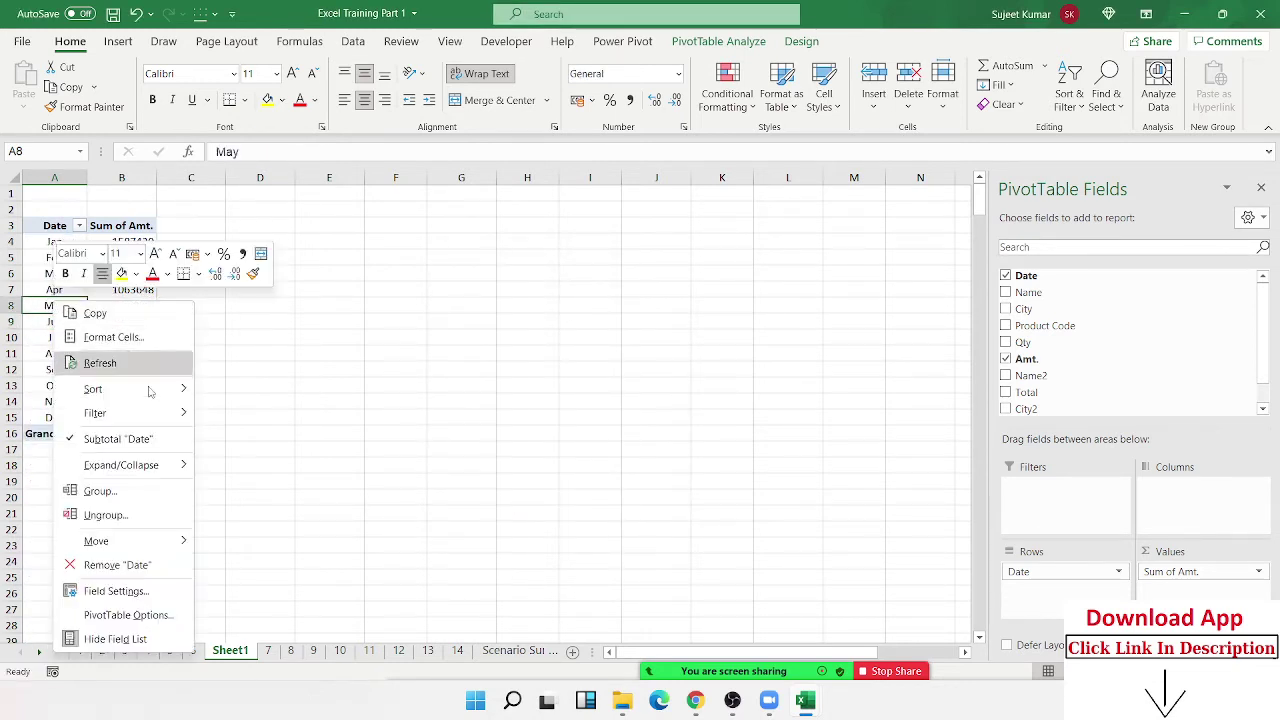
pyautogui.click(121, 495)
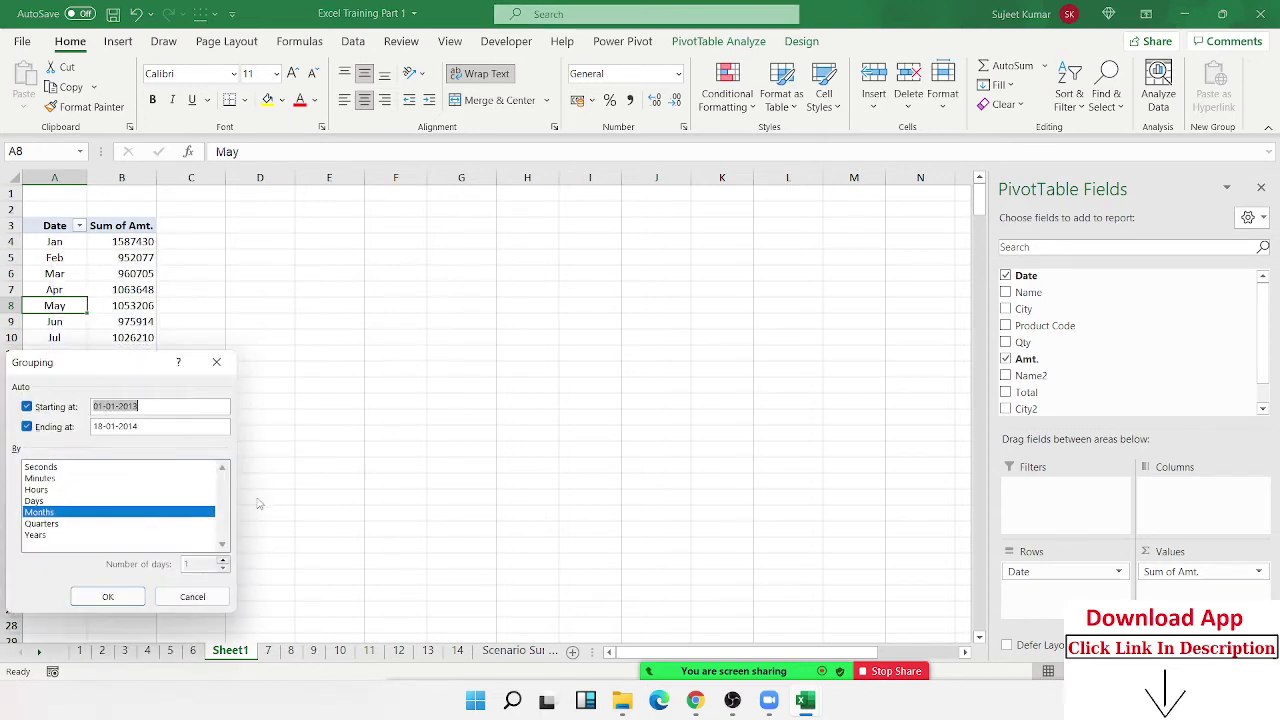
pyautogui.click(35, 535)
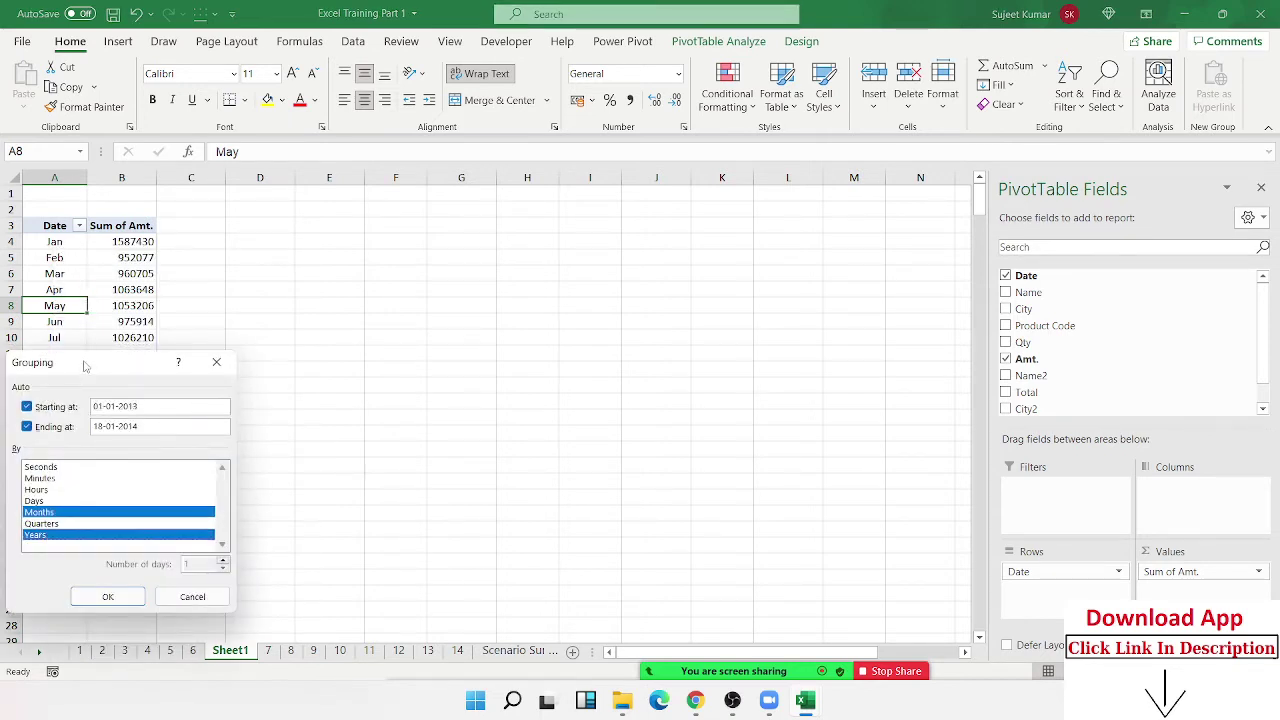
pyautogui.moveTo(84, 363); pyautogui.dragTo(427, 282)
pyautogui.click(447, 515)
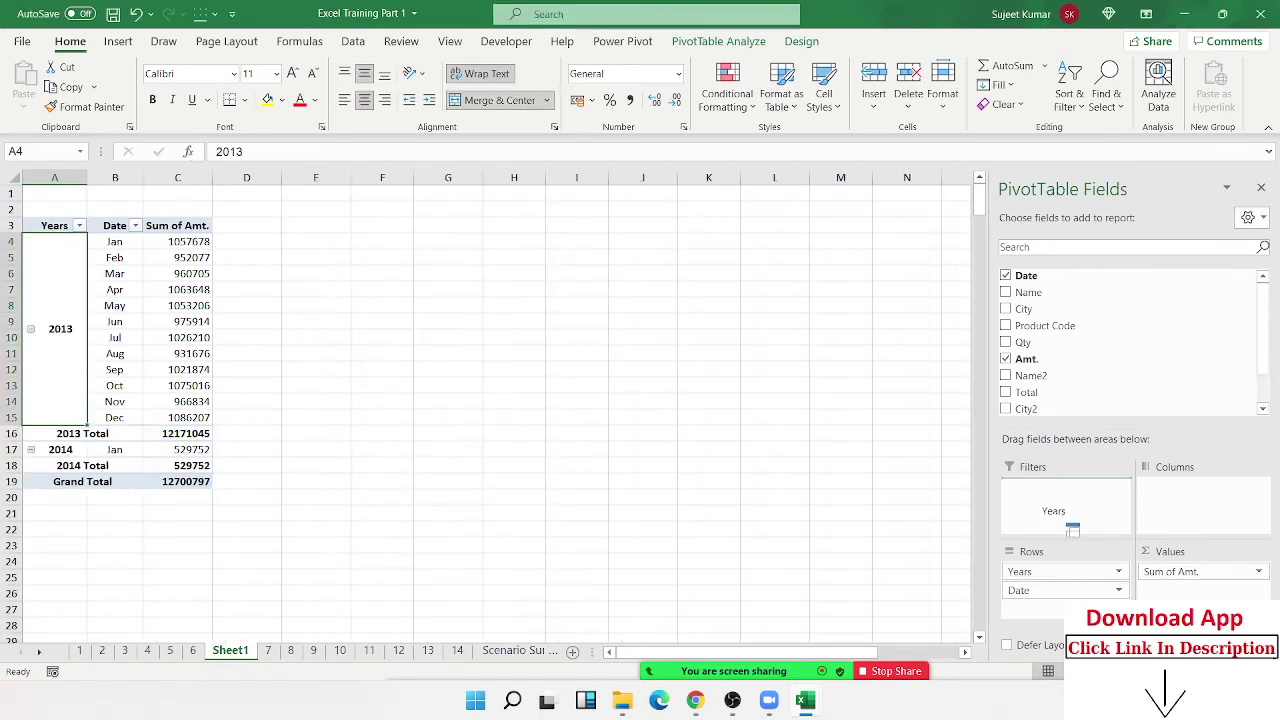
pyautogui.moveTo(1022, 573); pyautogui.dragTo(1055, 490)
pyautogui.click(148, 193)
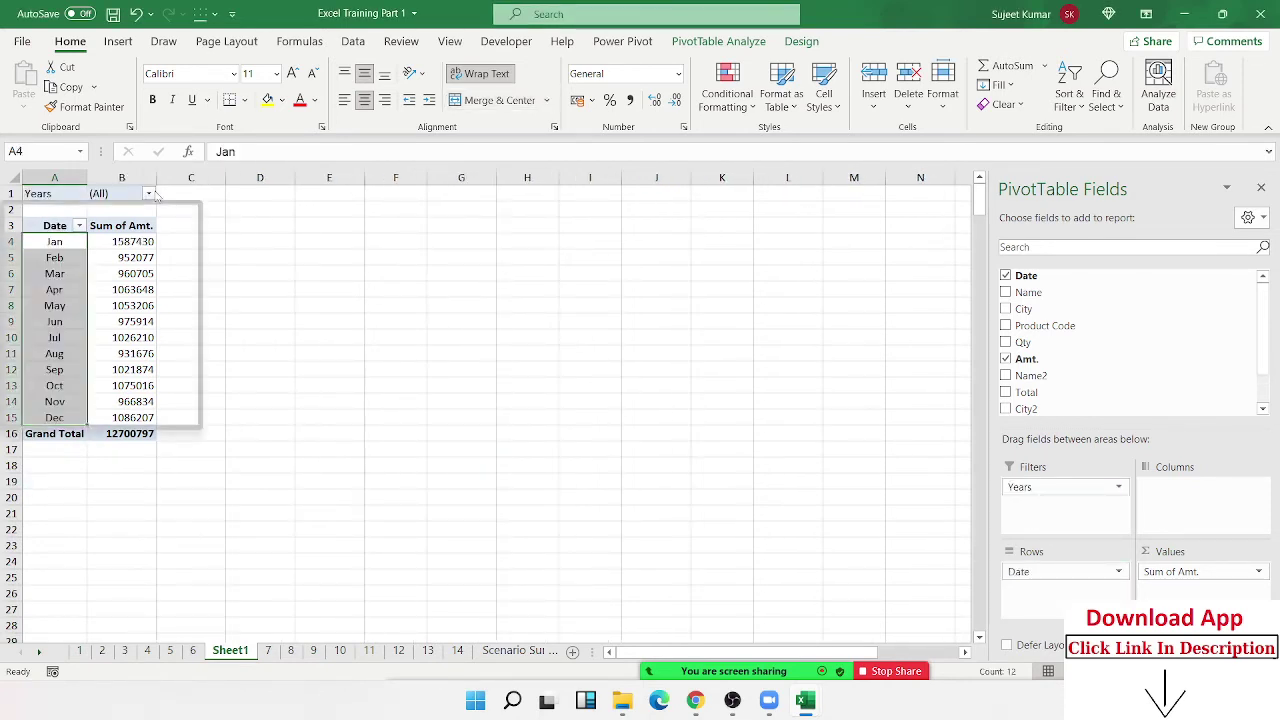
# Step: Show Years as 2013 and 2014 columns, then drag Years back out of Columns
pyautogui.click(1037, 517)
pyautogui.moveTo(1030, 487); pyautogui.dragTo(1208, 497)
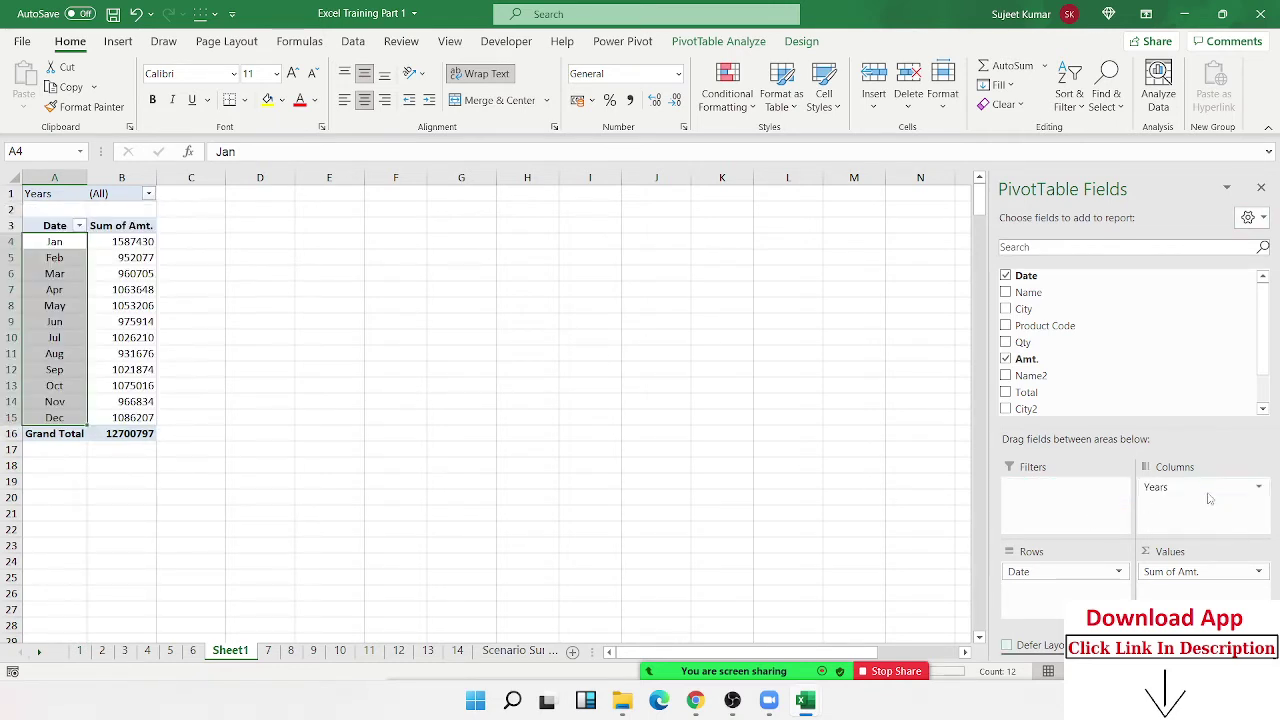
pyautogui.moveTo(121, 241); pyautogui.dragTo(188, 420)
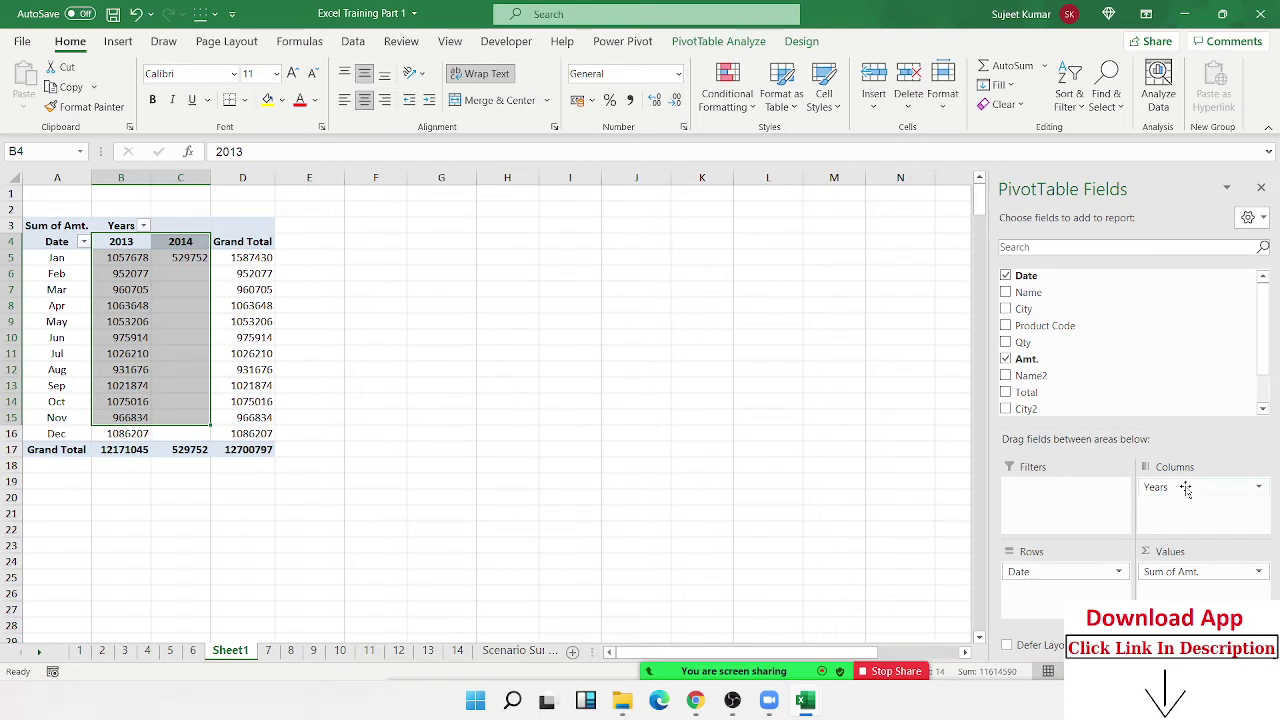
pyautogui.moveTo(1185, 487); pyautogui.dragTo(1030, 400)
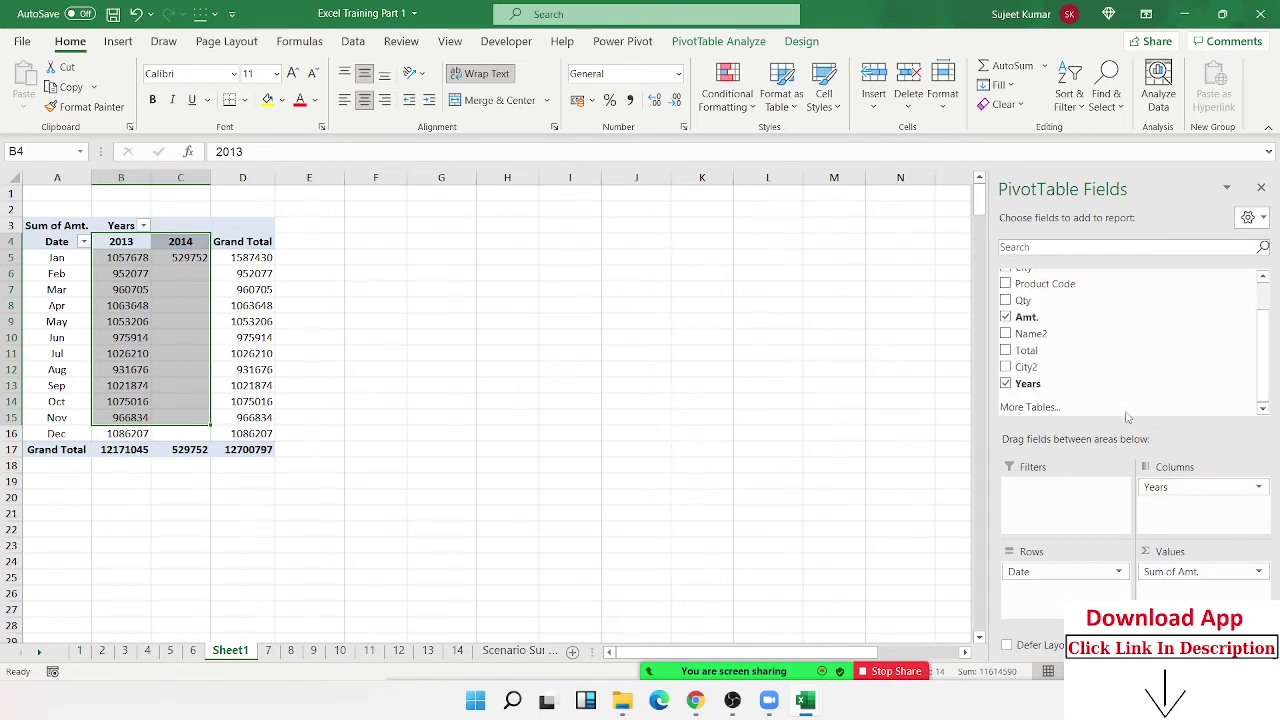
# Step: Regroup the dates by Days in 15-day intervals, clearing Months, Quarters and Years
pyautogui.rightClick(71, 309)
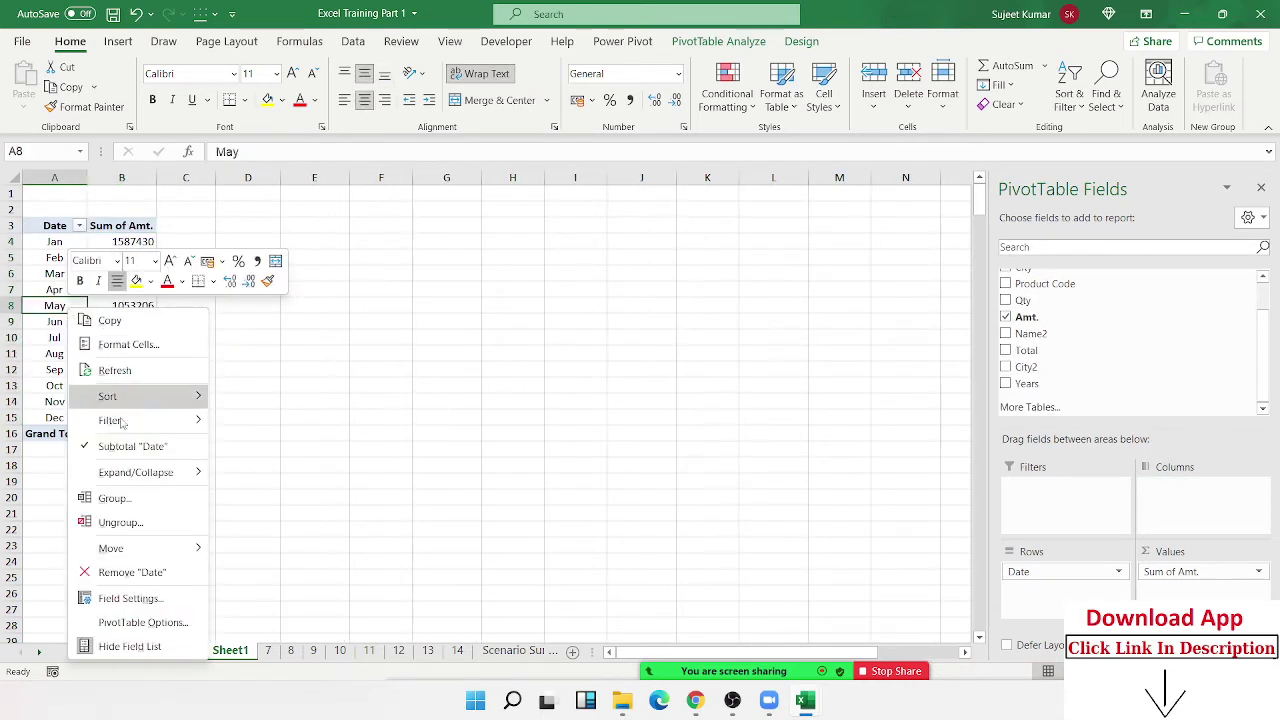
pyautogui.click(115, 498)
pyautogui.moveTo(115, 373); pyautogui.dragTo(479, 317)
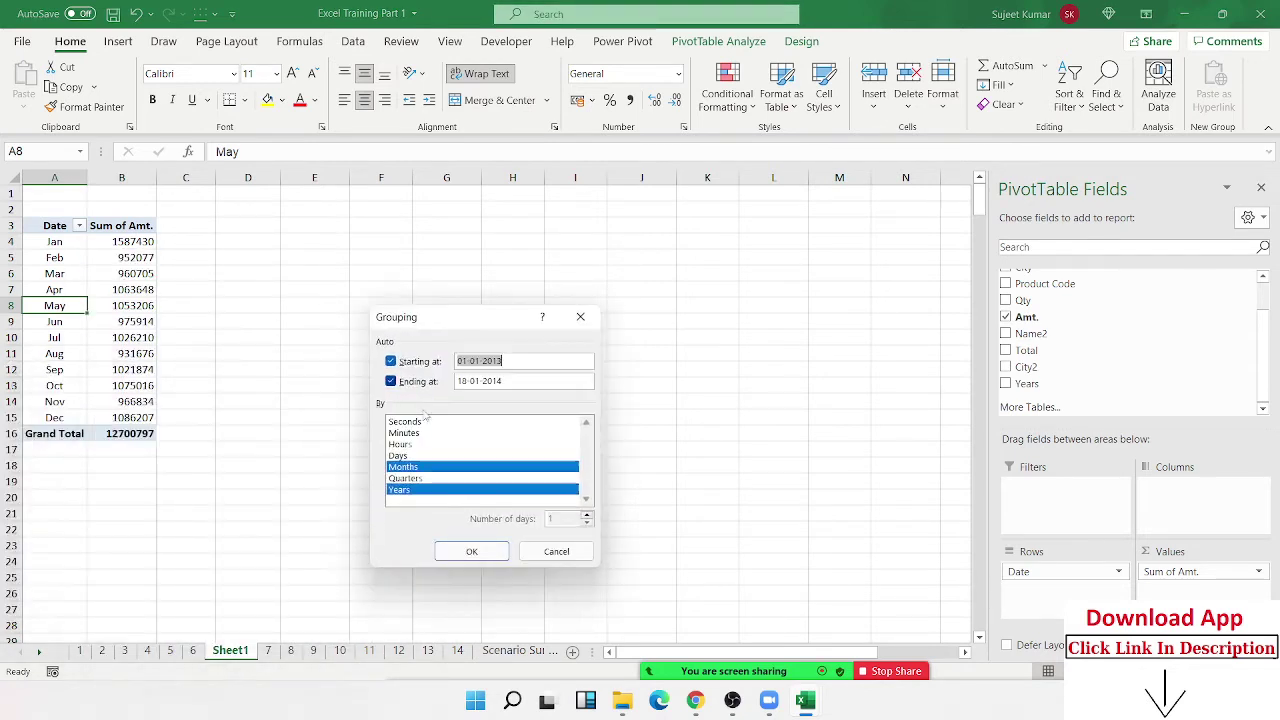
pyautogui.click(400, 456)
pyautogui.click(400, 456)
pyautogui.click(406, 478)
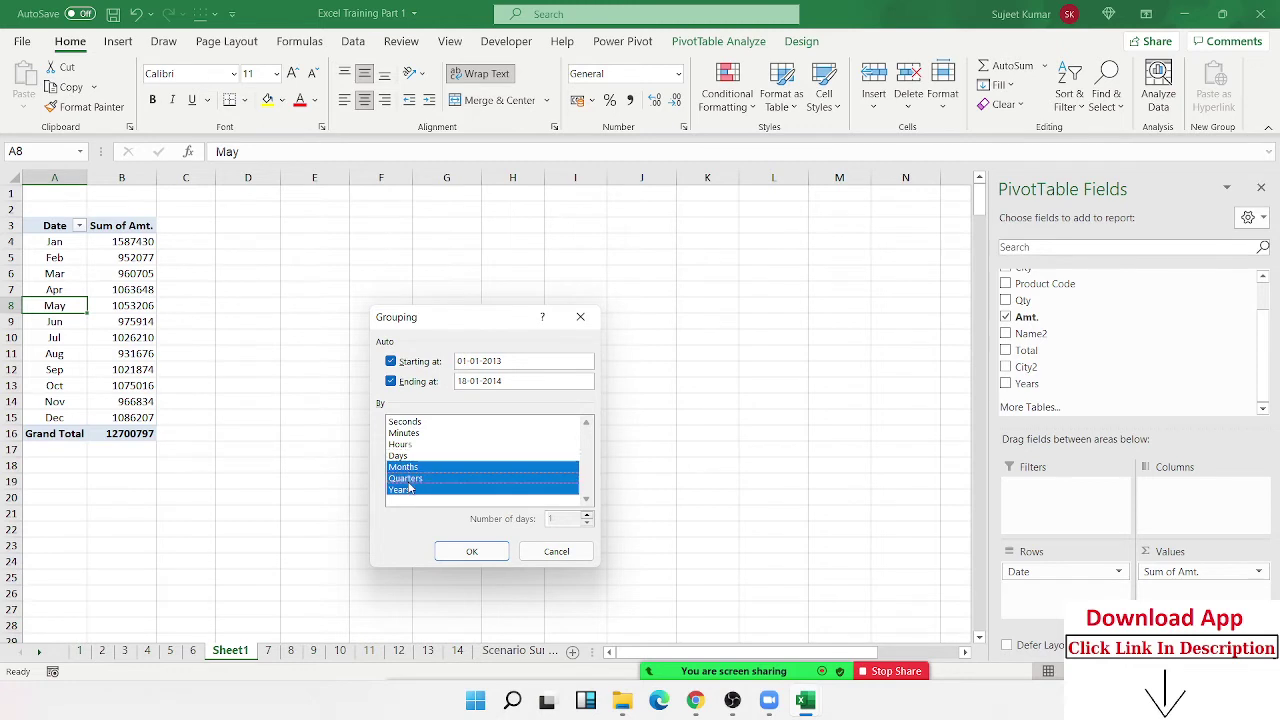
pyautogui.click(398, 467)
pyautogui.click(394, 476)
pyautogui.click(394, 476)
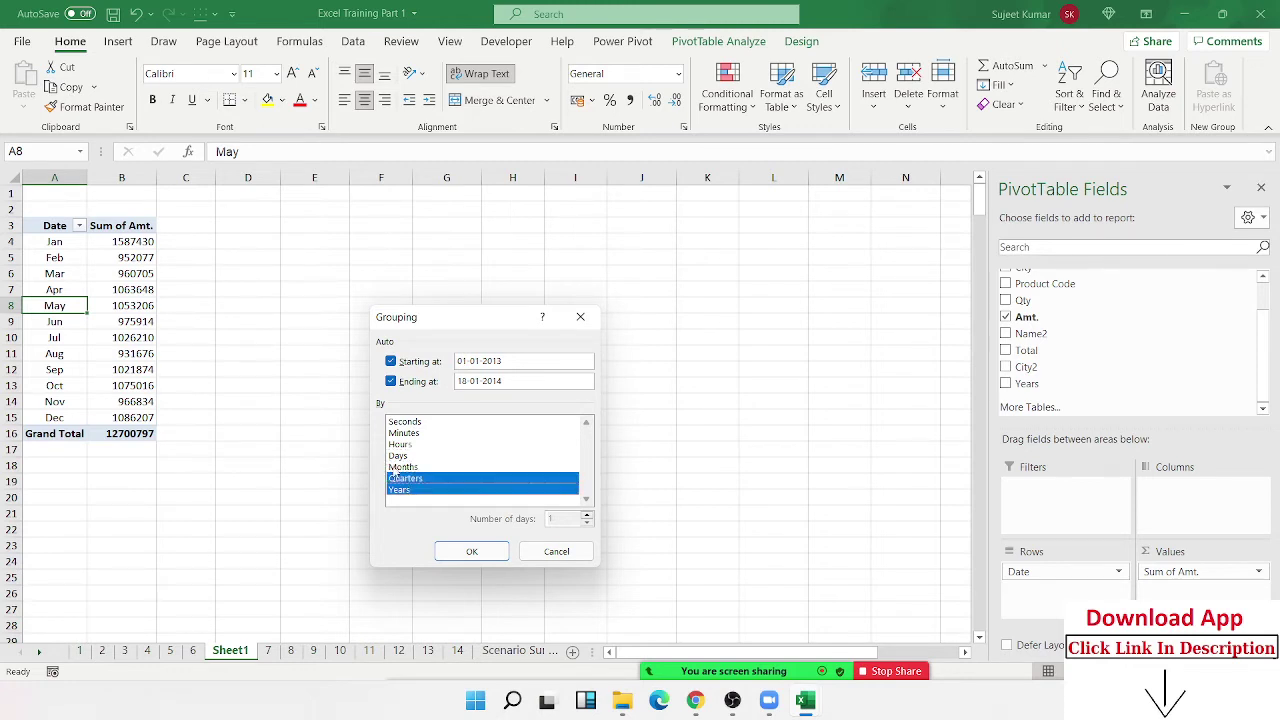
pyautogui.click(399, 480)
pyautogui.click(400, 488)
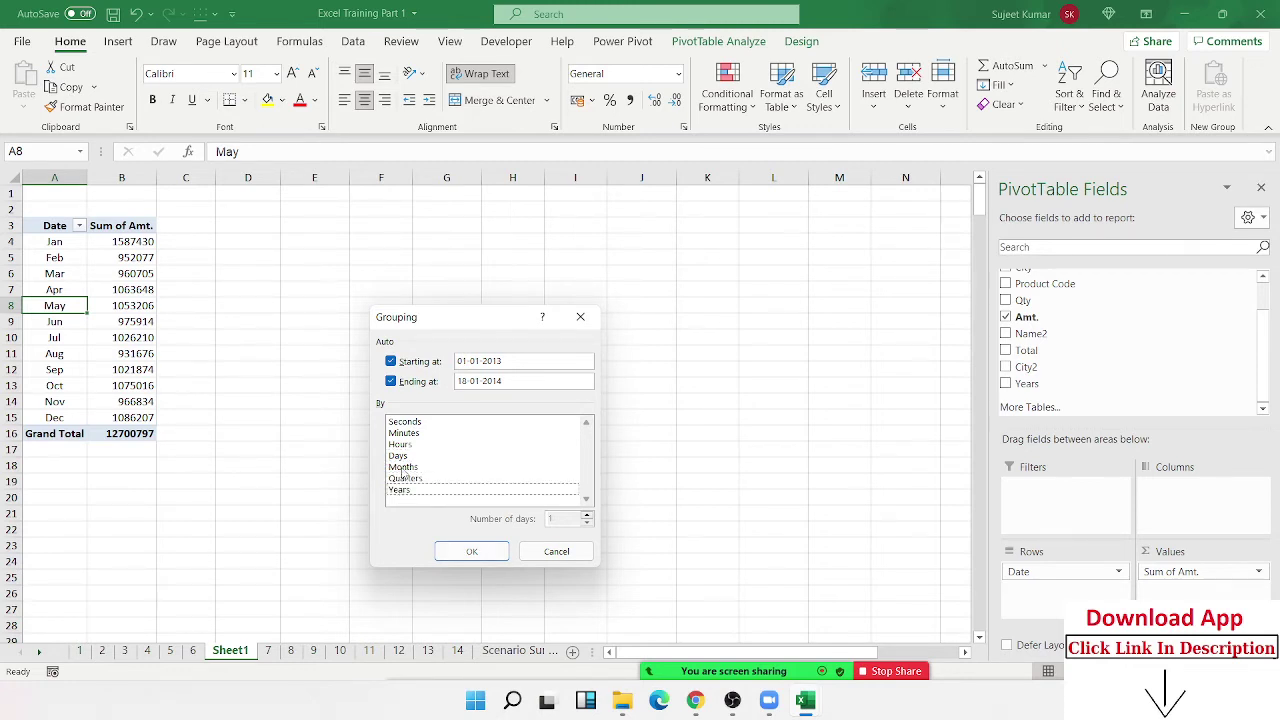
pyautogui.click(400, 456)
pyautogui.write('5')
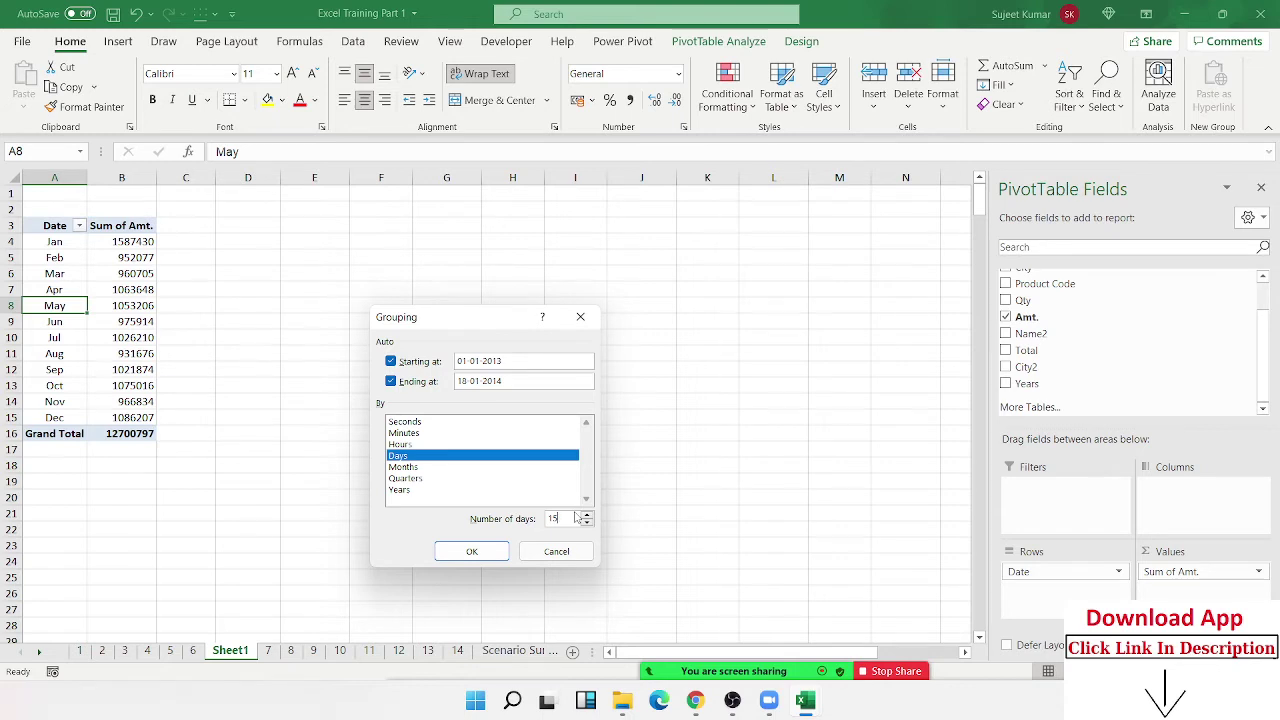
pyautogui.click(492, 552)
# Step: Select the 15-day period labels in the PivotTable's Date column
pyautogui.click(100, 258)
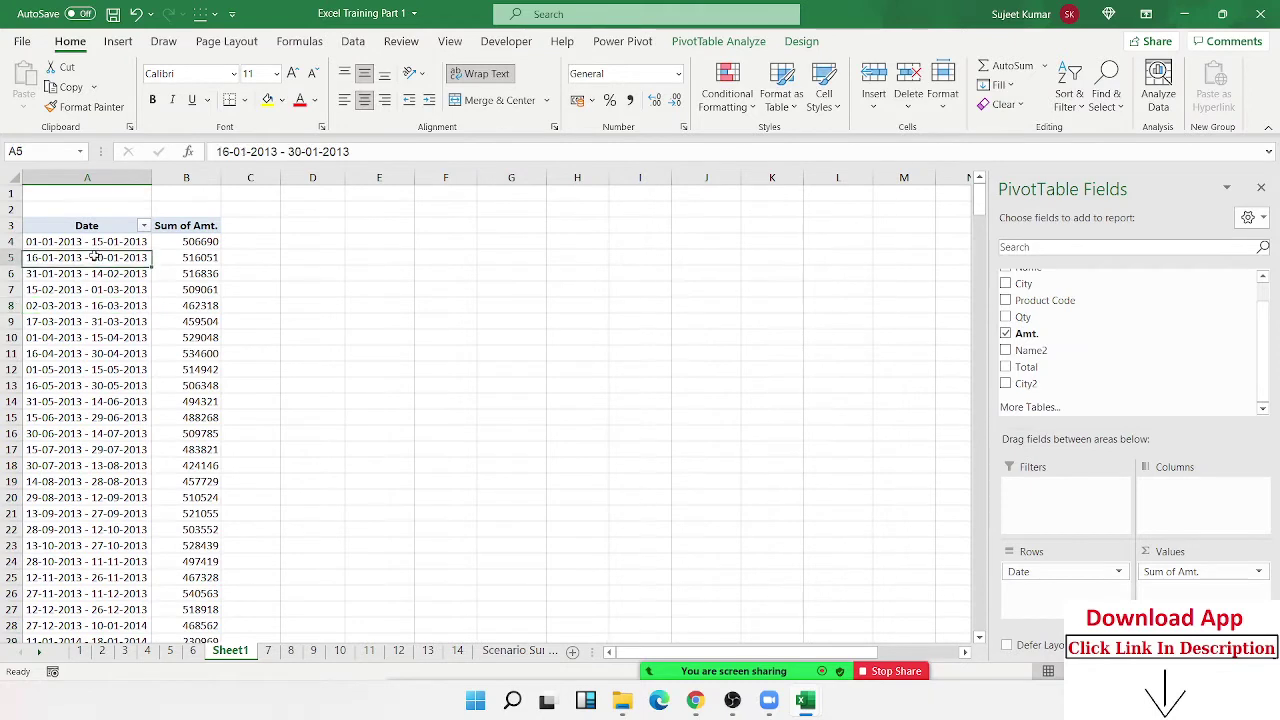
pyautogui.click(86, 306)
pyautogui.keyDown('ctrl'); pyautogui.click(117, 387); pyautogui.keyUp('ctrl')
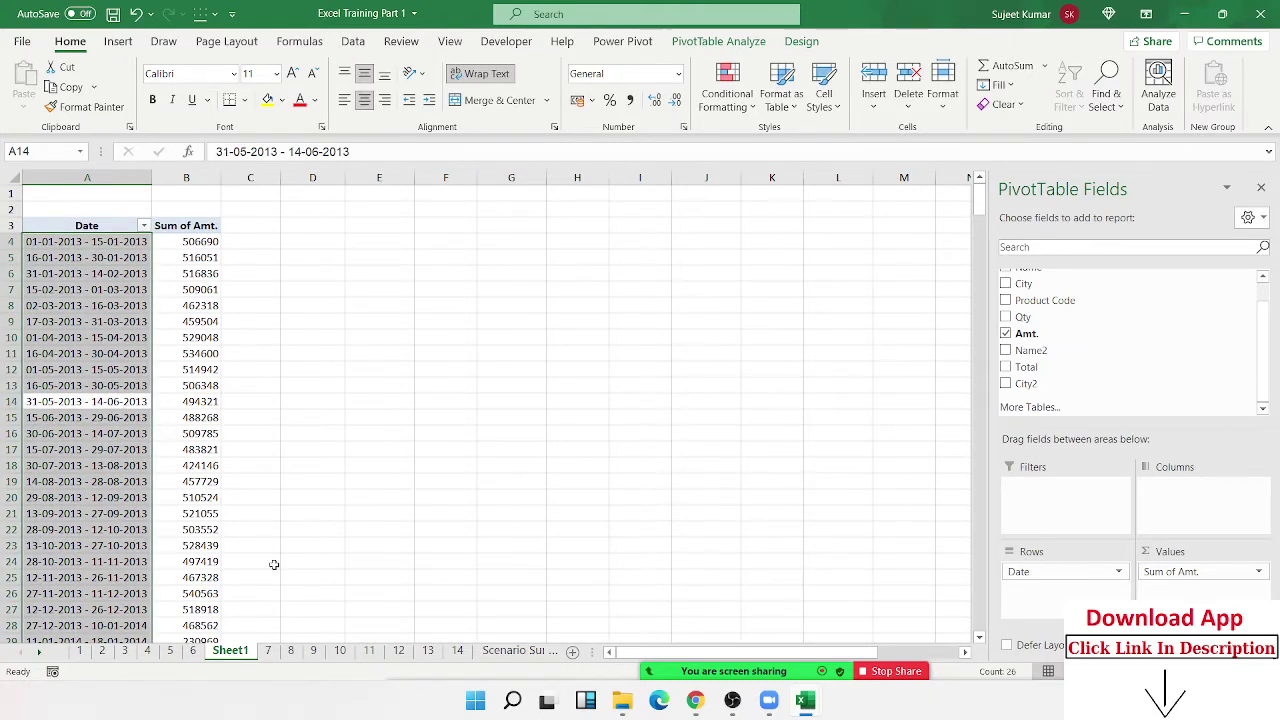
pyautogui.scroll(-2, 277, 430)
pyautogui.scroll(2, 275, 444)
# Step: Sort by Sum of Amt. smallest to largest, then largest to smallest
pyautogui.click(202, 277)
pyautogui.rightClick(201, 276)
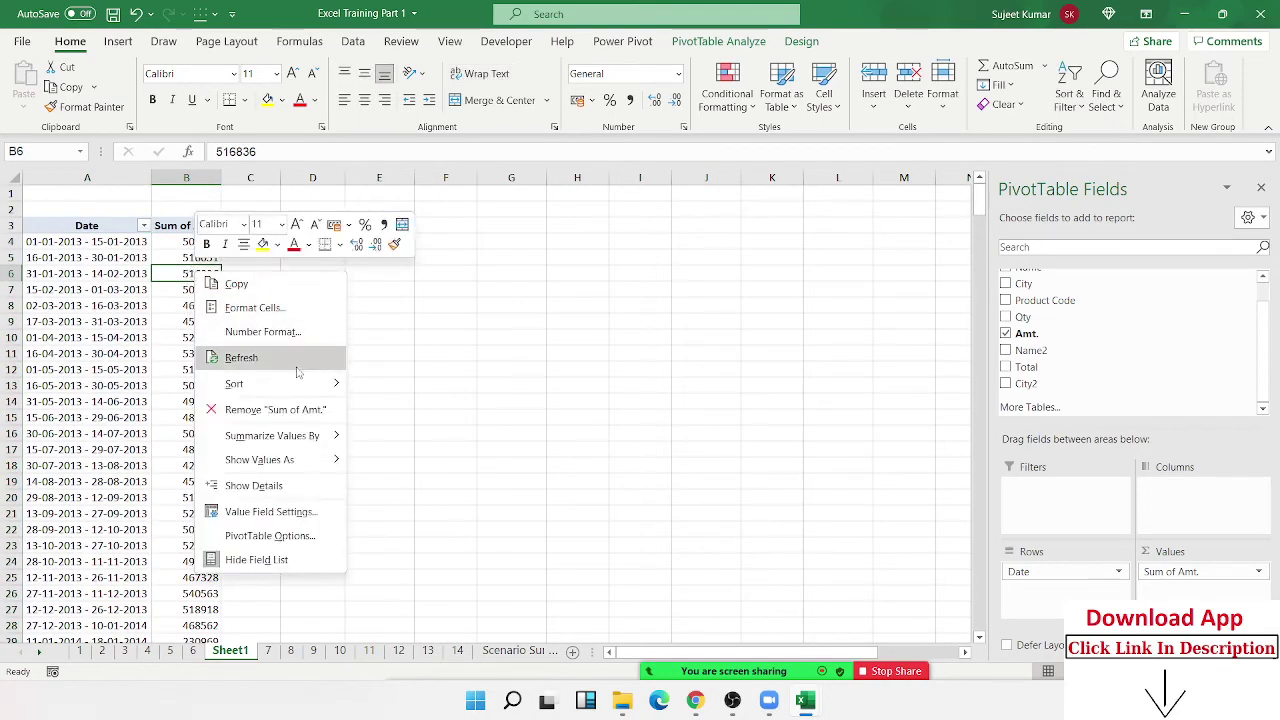
pyautogui.moveTo(234, 384)
pyautogui.click(387, 386)
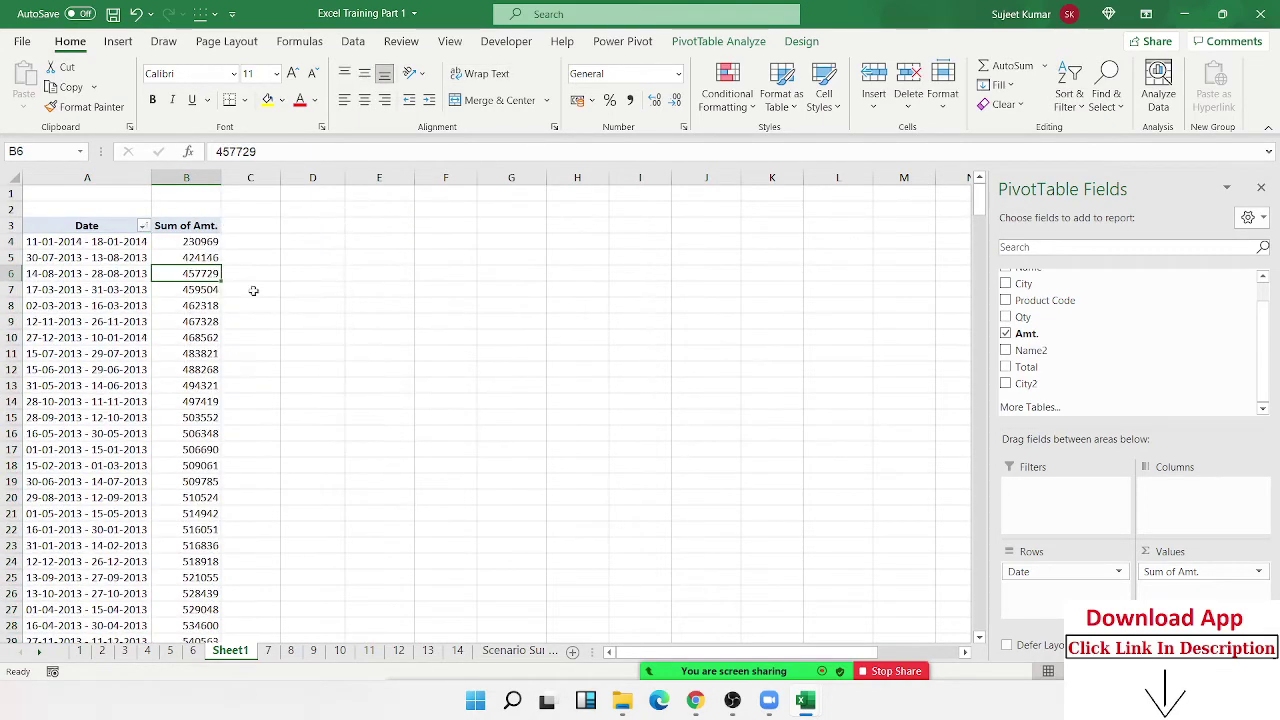
pyautogui.rightClick(216, 277)
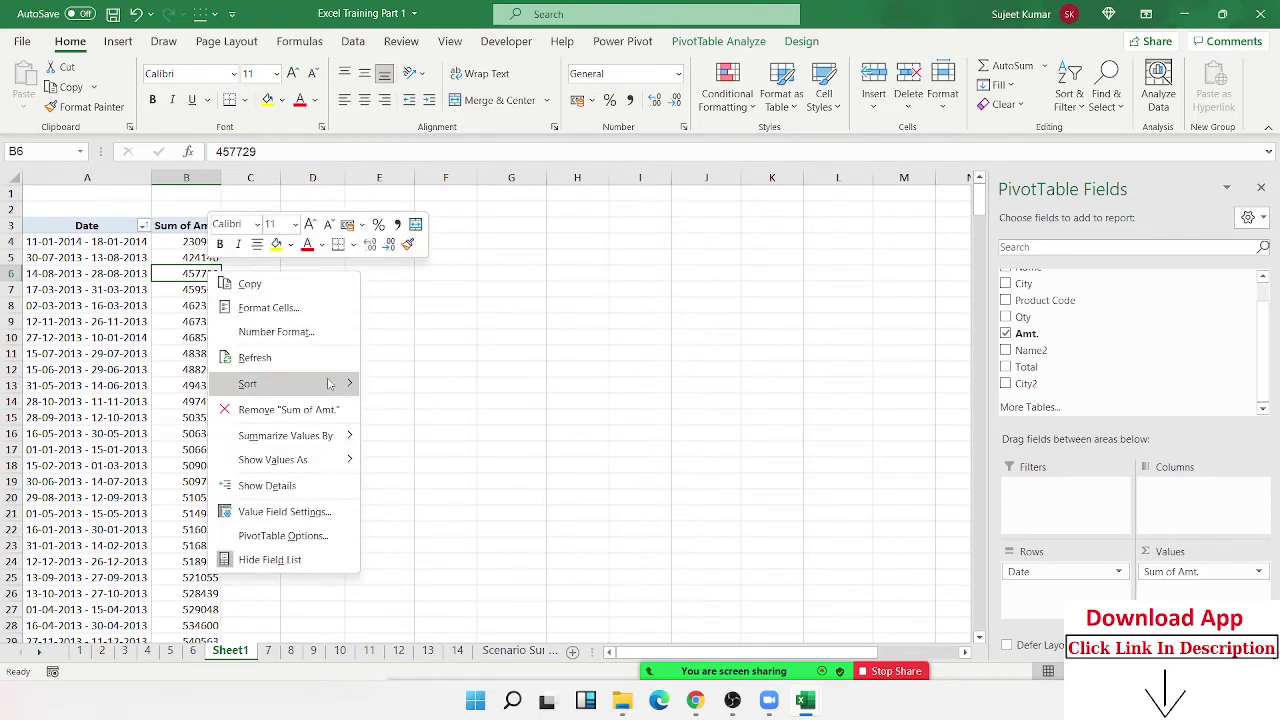
pyautogui.click(400, 410)
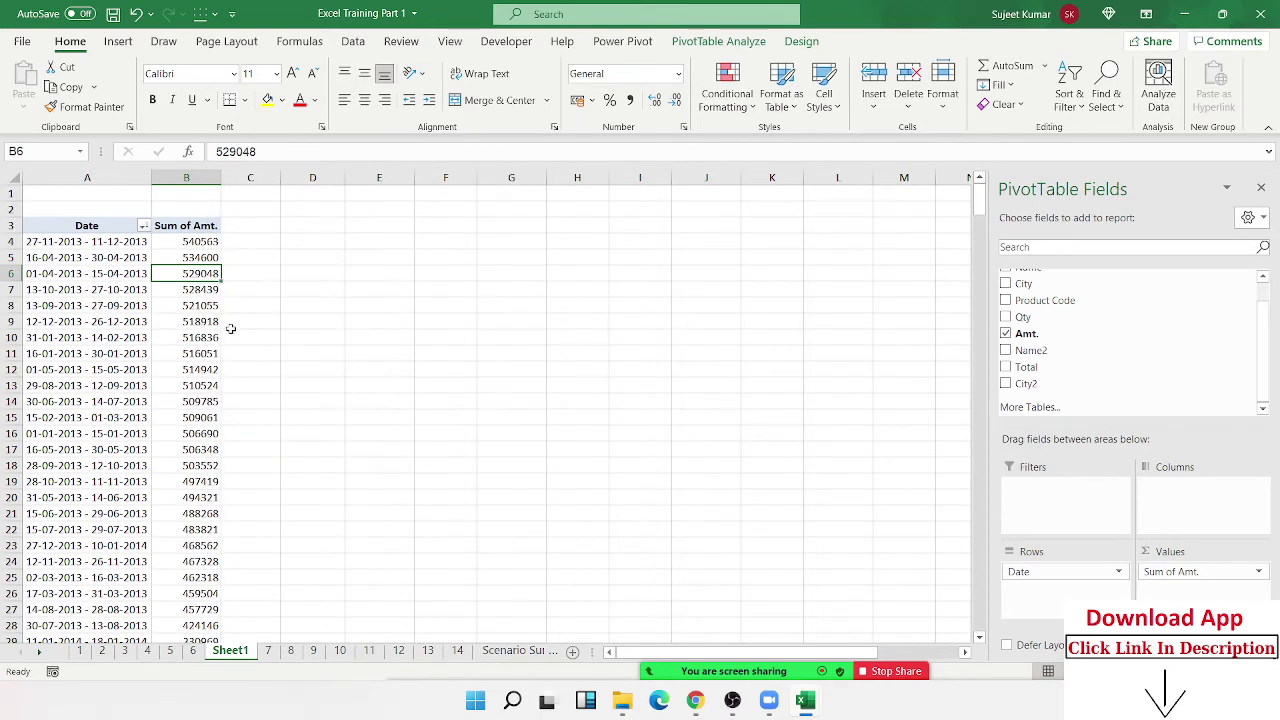
pyautogui.click(120, 226)
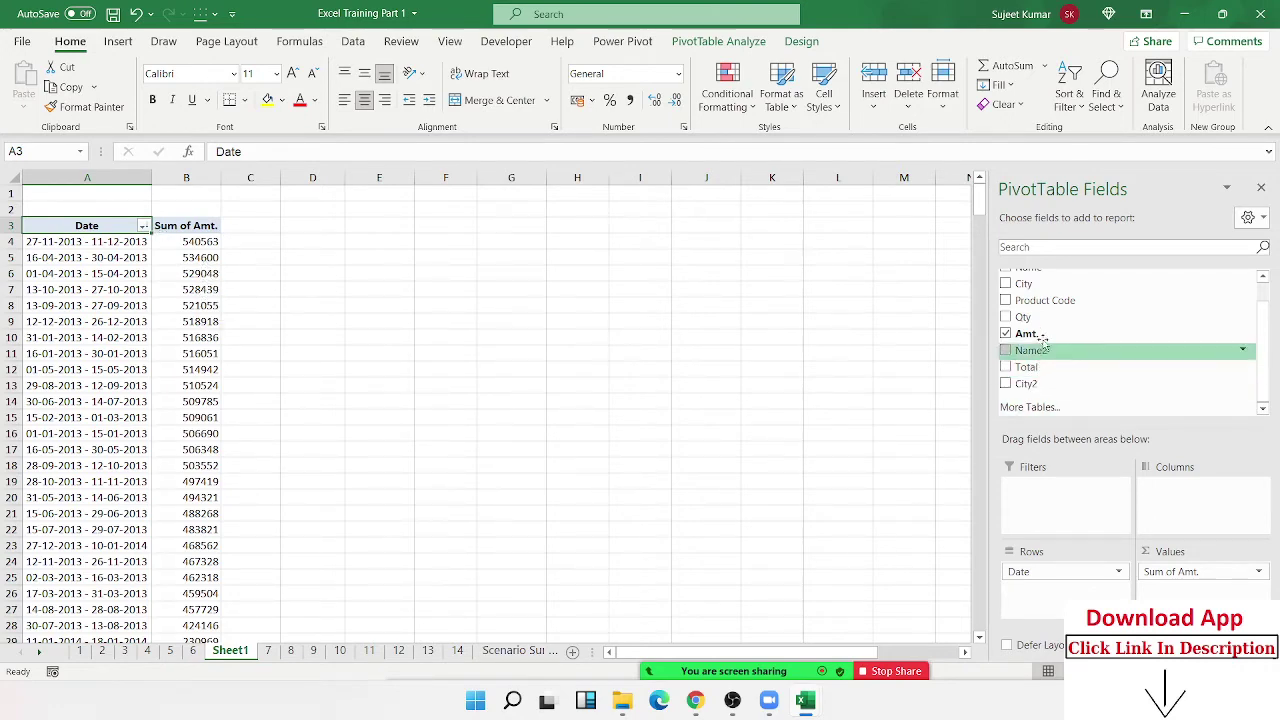
# Step: Add City to the PivotTable as the column field
pyautogui.moveTo(1130, 284)
pyautogui.mouseDown()
pyautogui.moveTo(1132, 396)
pyautogui.moveTo(1180, 512)
pyautogui.mouseUp()
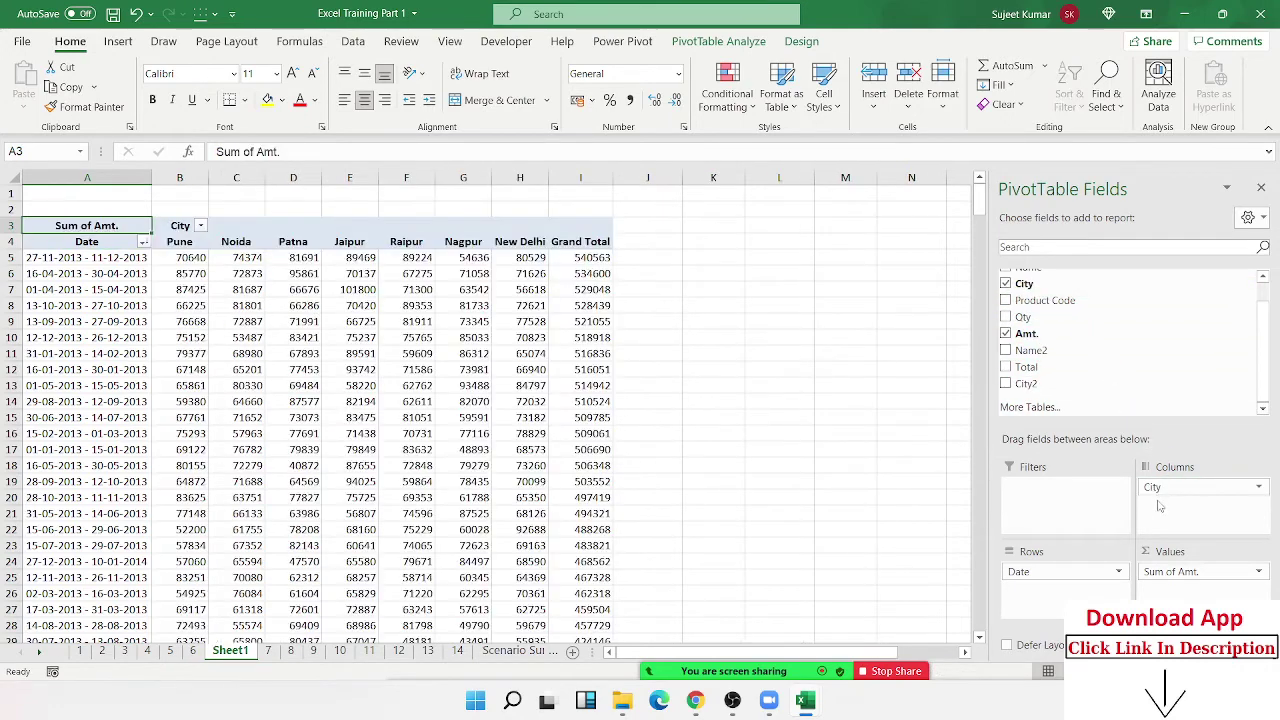
pyautogui.click(300, 353)
pyautogui.moveTo(80, 258); pyautogui.dragTo(116, 278)
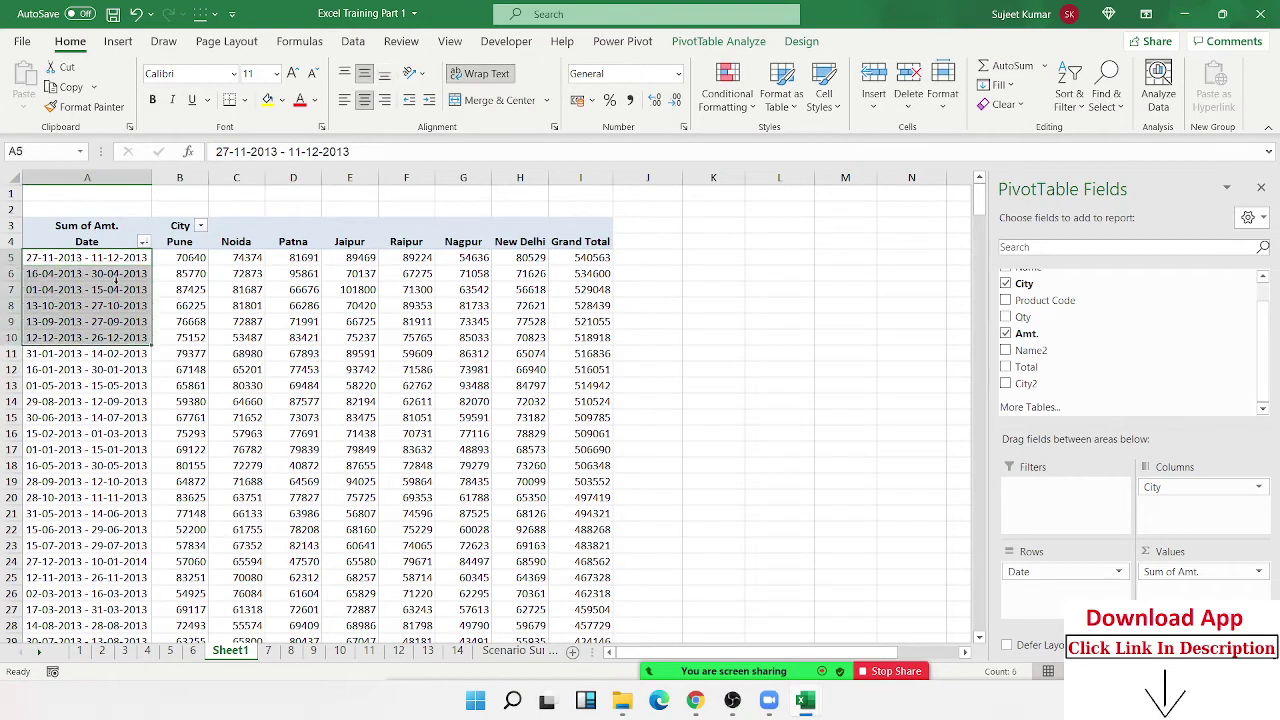
pyautogui.click(144, 242)
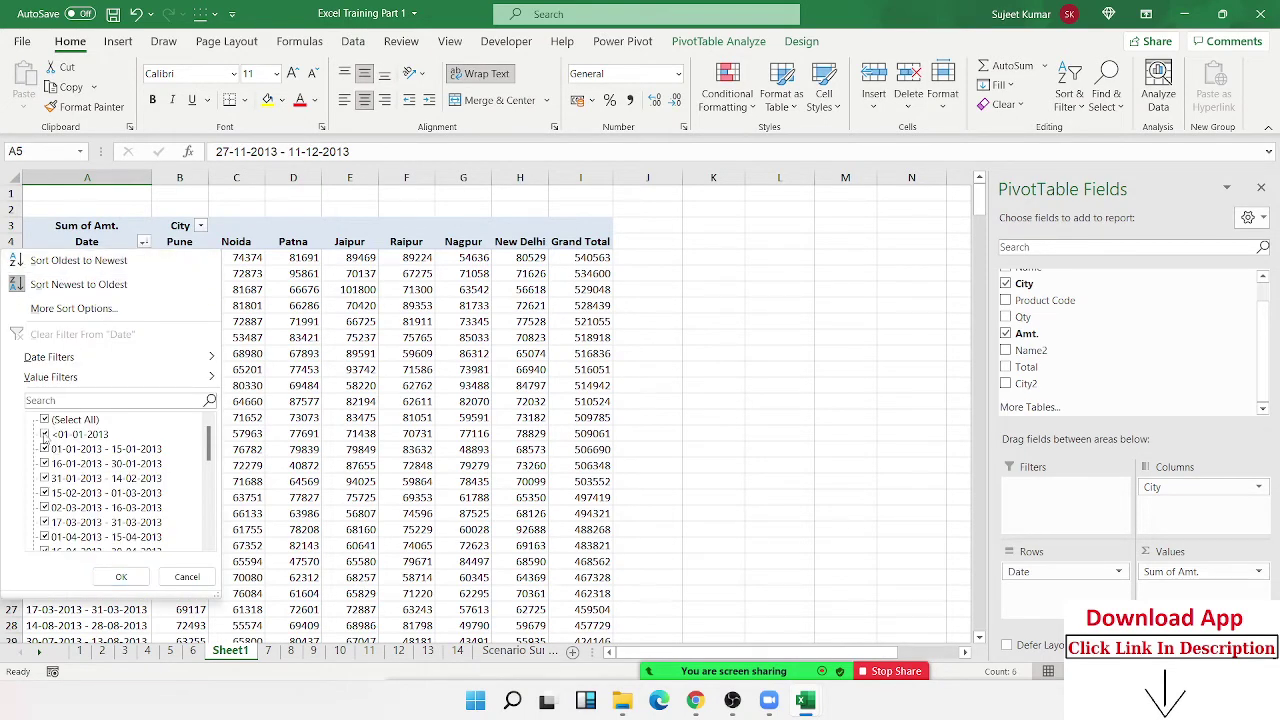
pyautogui.click(121, 576)
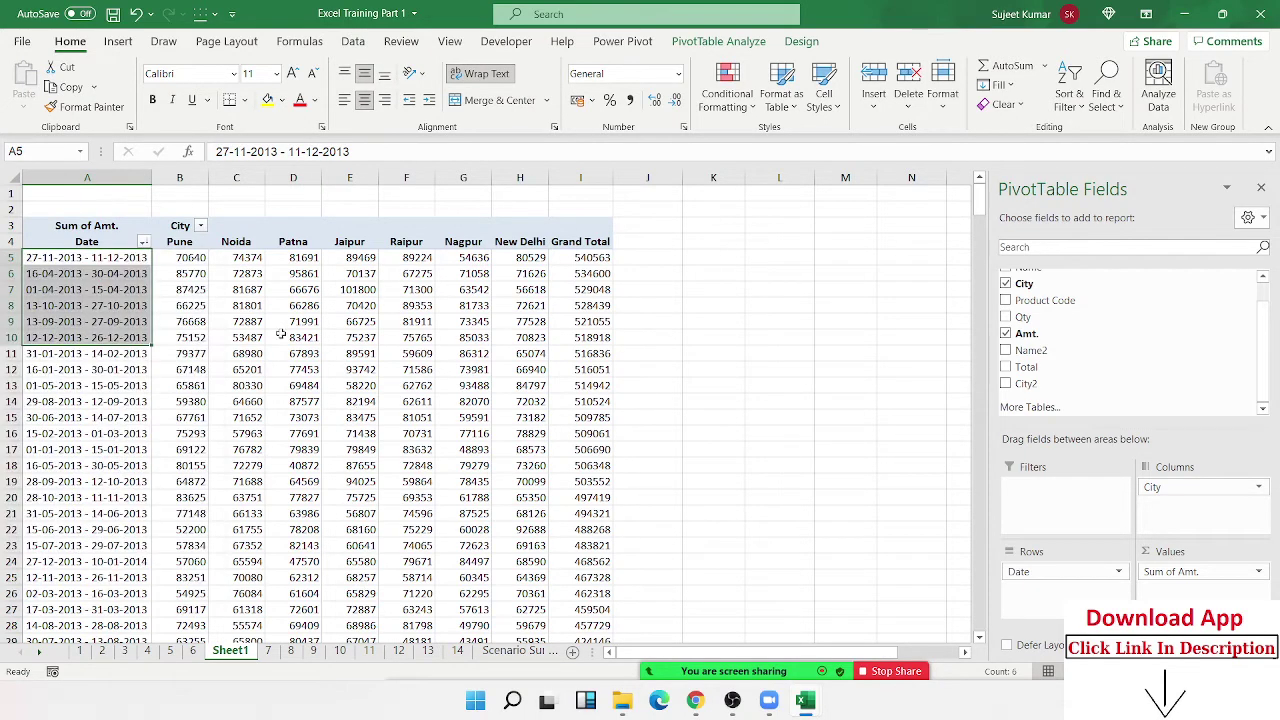
# Step: Filter City to Noida, Patna, Raipur and Nagpur by excluding Pune, Jaipur and New Delhi
pyautogui.click(200, 226)
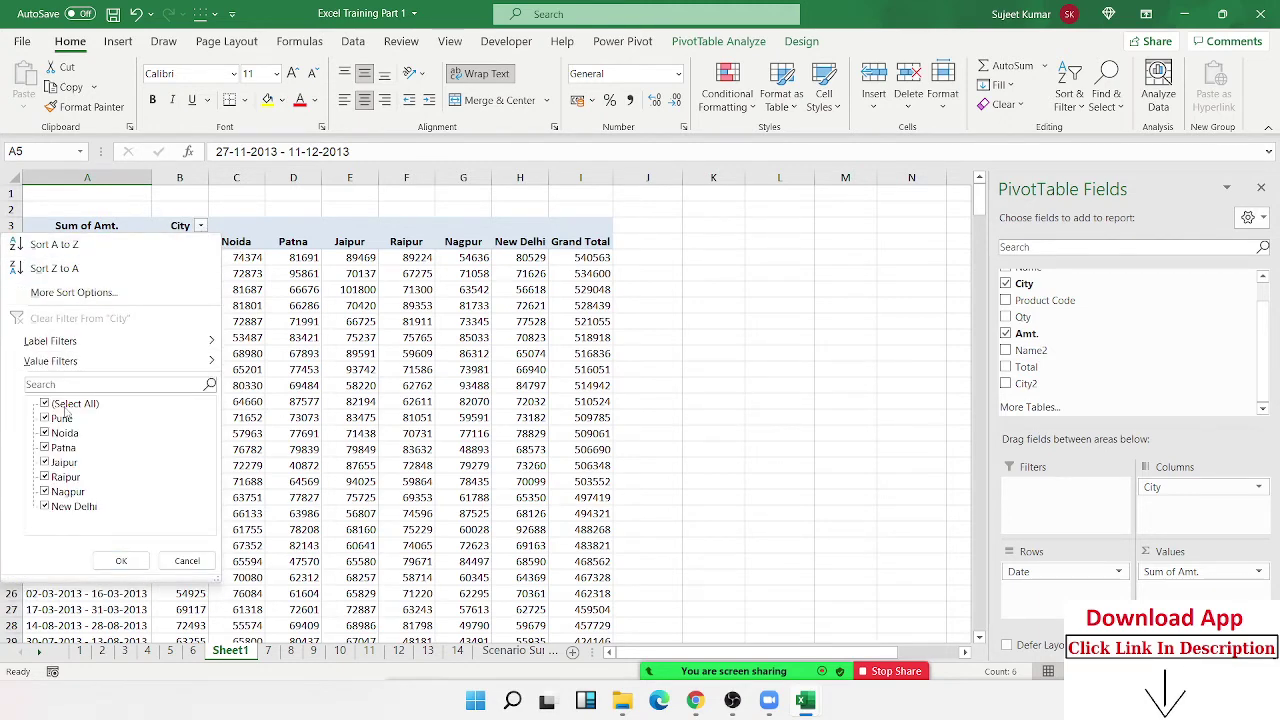
pyautogui.click(62, 418)
pyautogui.click(46, 462)
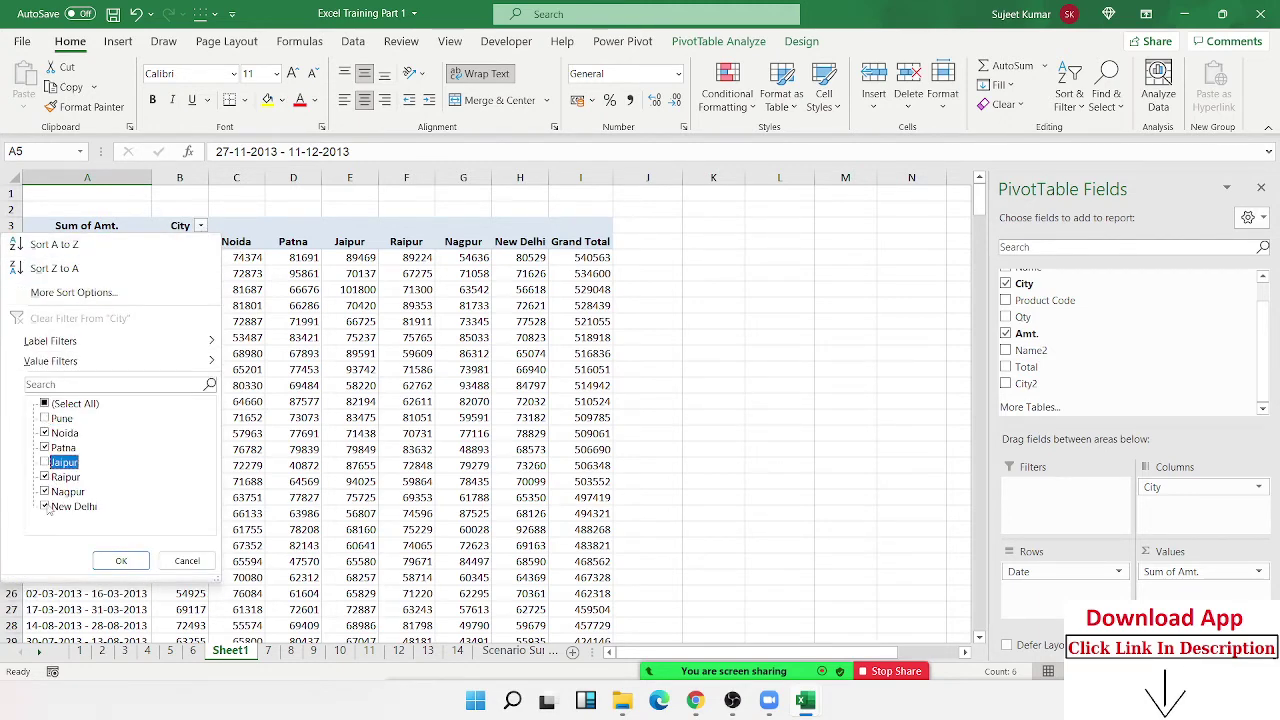
pyautogui.click(45, 506)
pyautogui.click(100, 560)
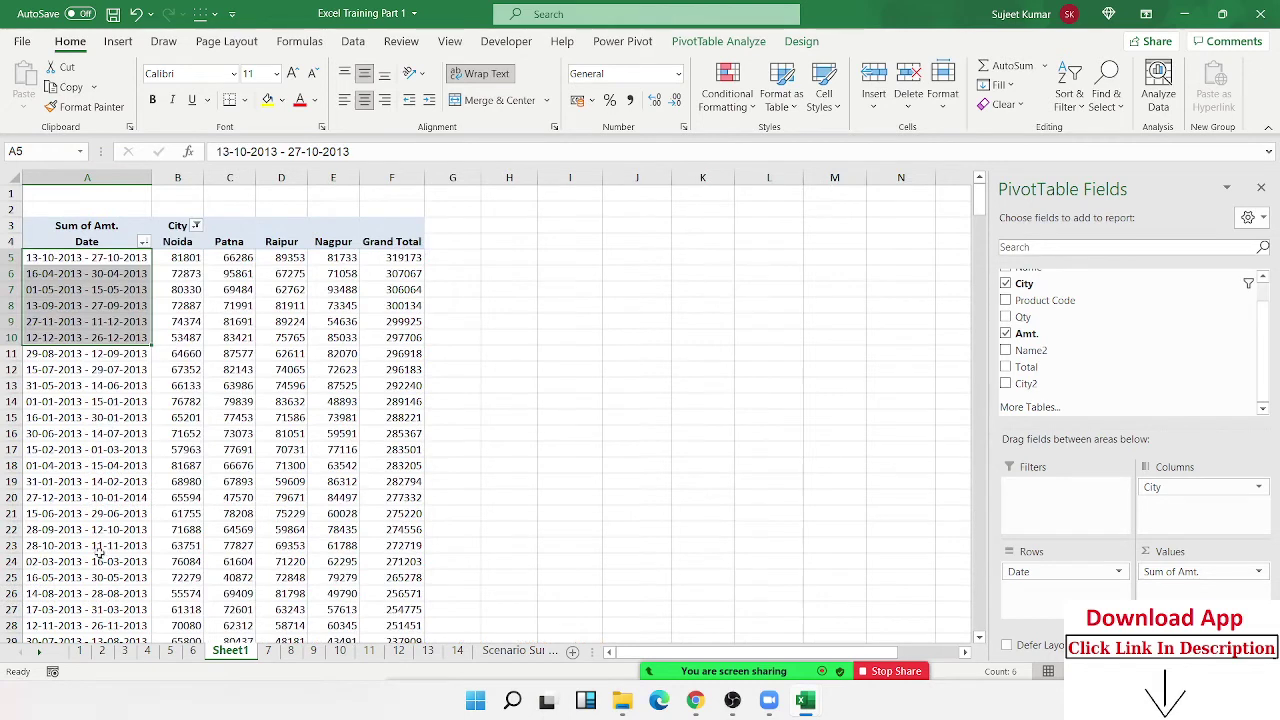
pyautogui.click(272, 433)
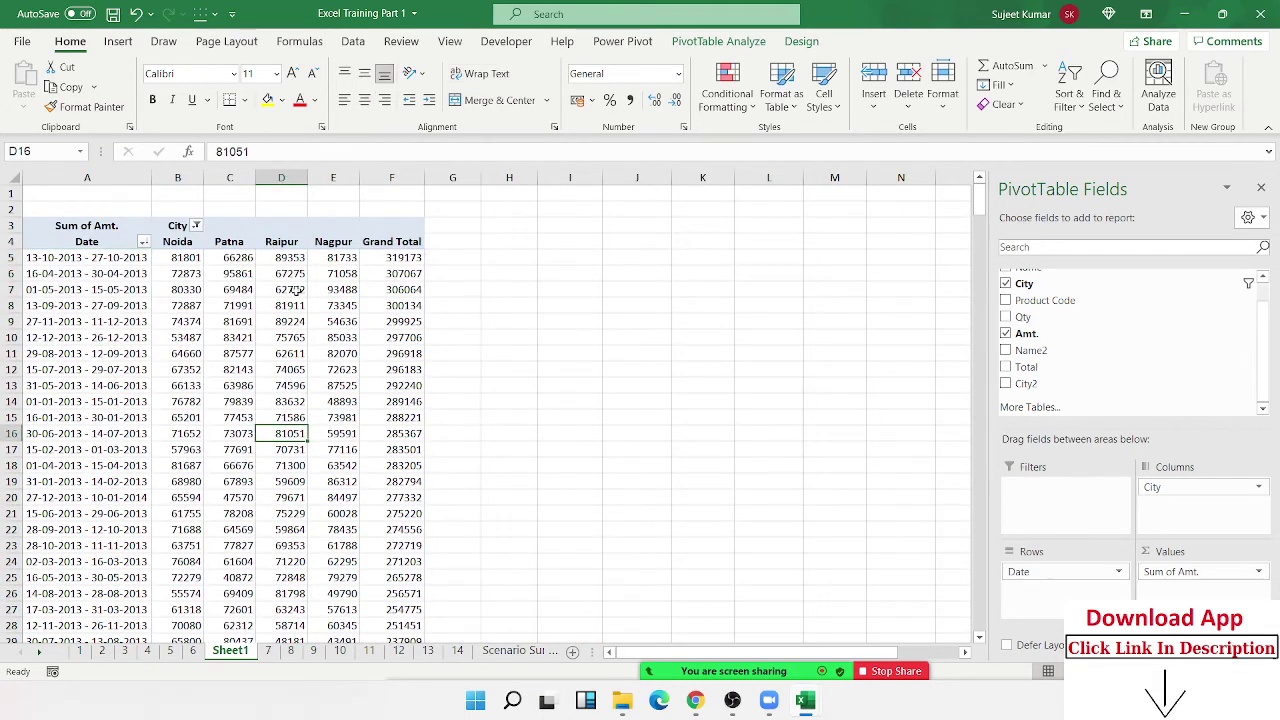
pyautogui.scroll(1, 1140, 300)
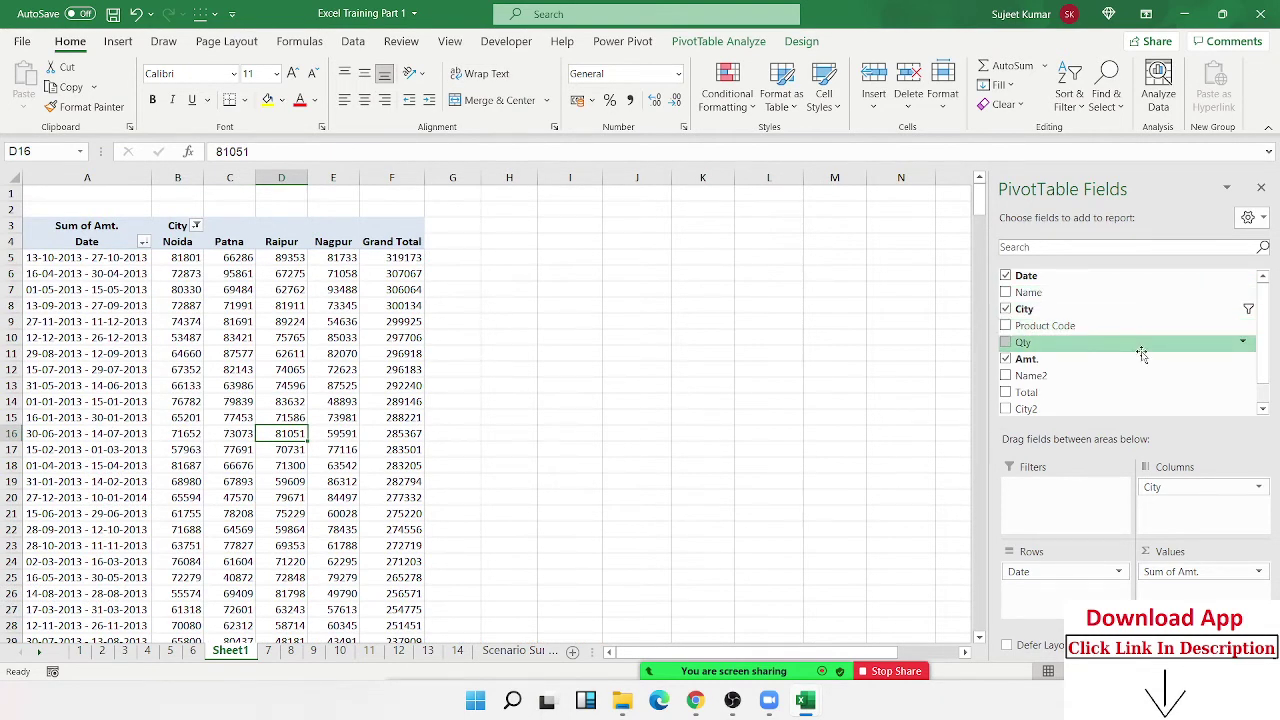
pyautogui.scroll(-1, 1162, 395)
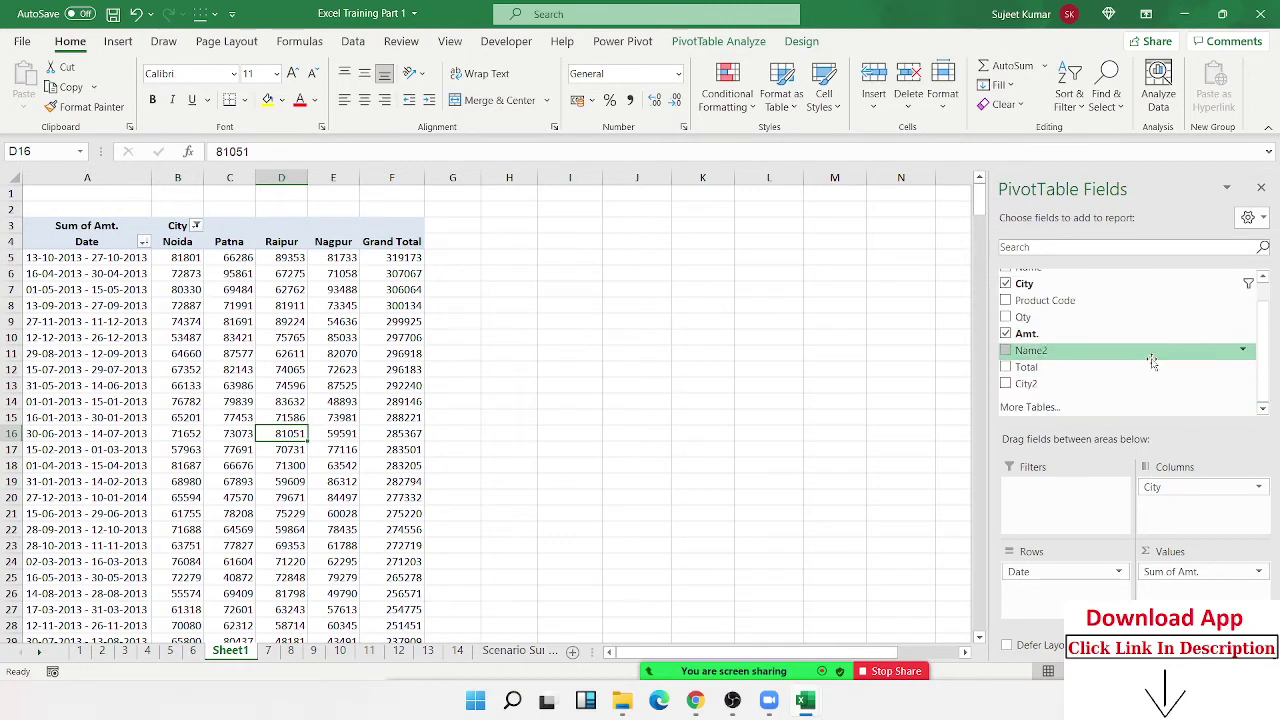
# Step: Add Name2 as a report filter set to a single salesperson
pyautogui.moveTo(1152, 360); pyautogui.dragTo(1065, 490)
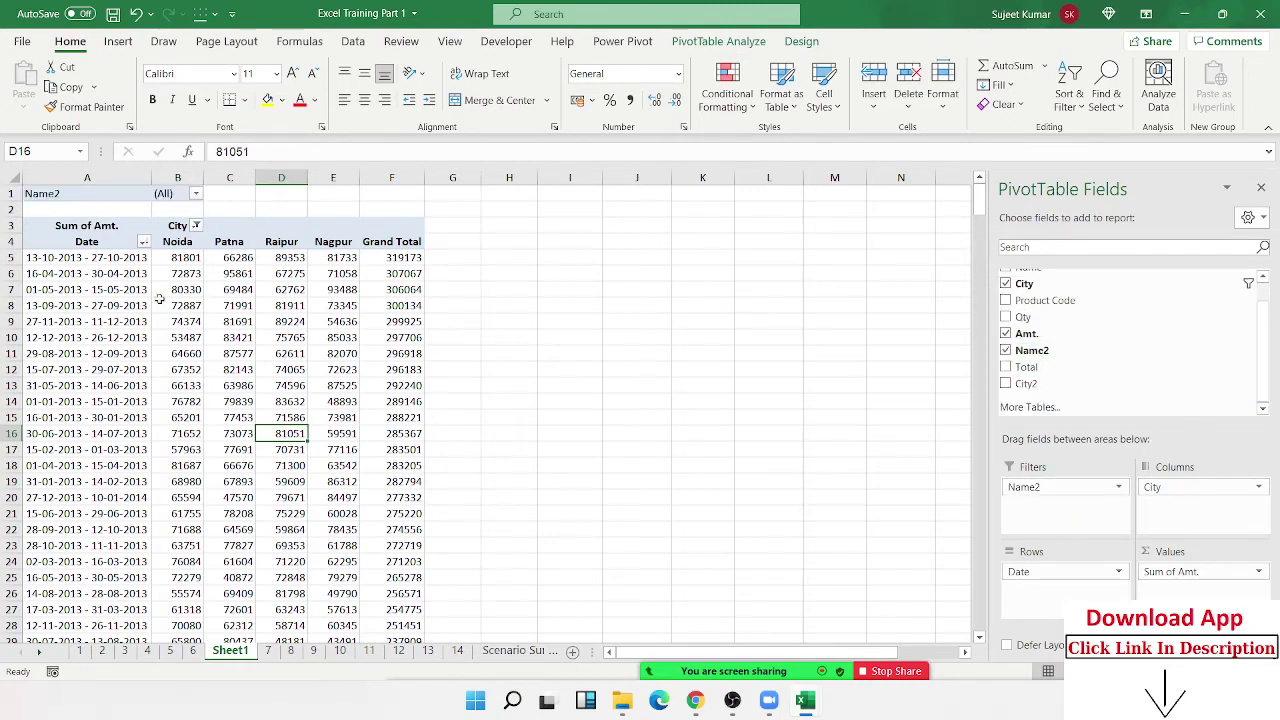
pyautogui.click(195, 194)
pyautogui.click(38, 245)
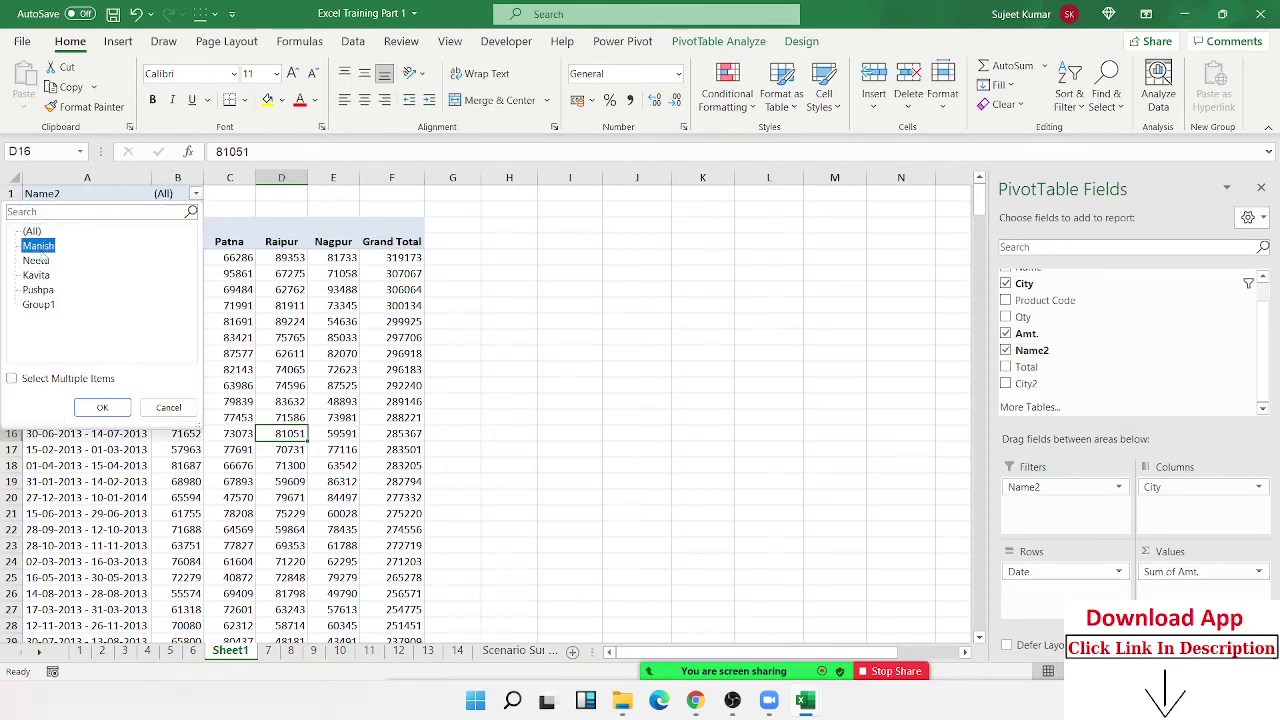
pyautogui.click(102, 407)
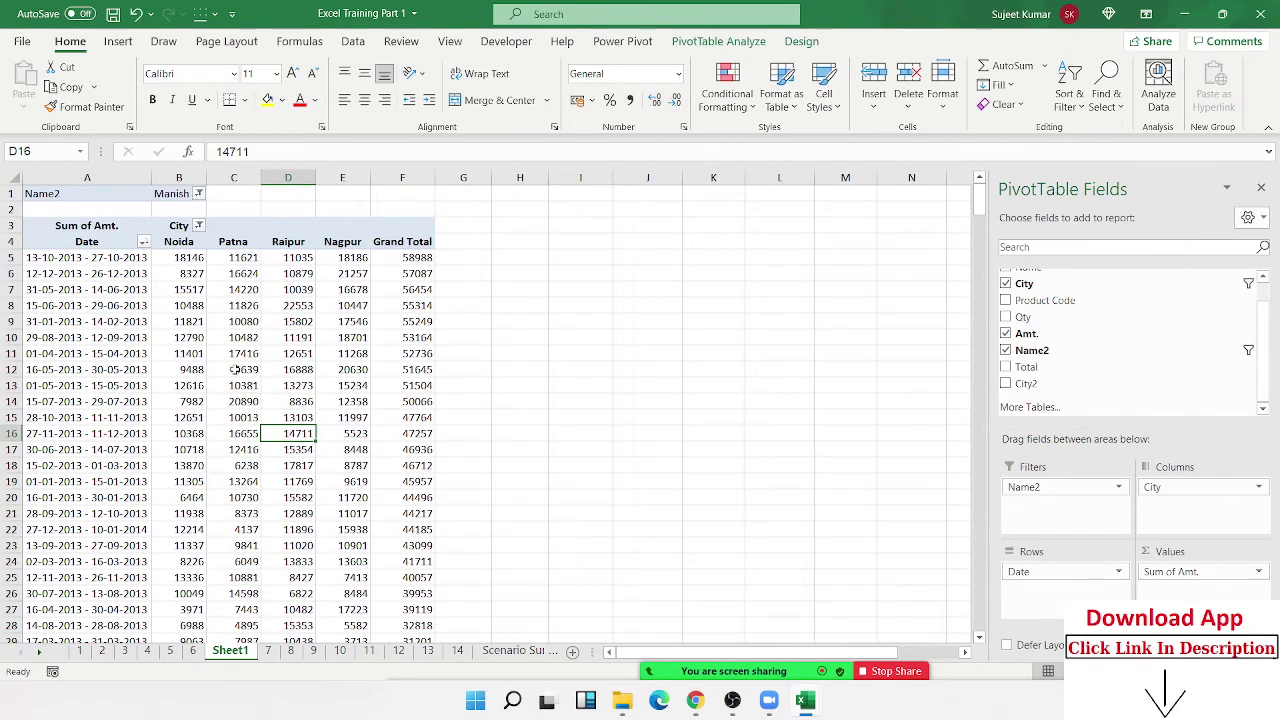
pyautogui.scroll(-3, 112, 326)
pyautogui.scroll(3, 284, 461)
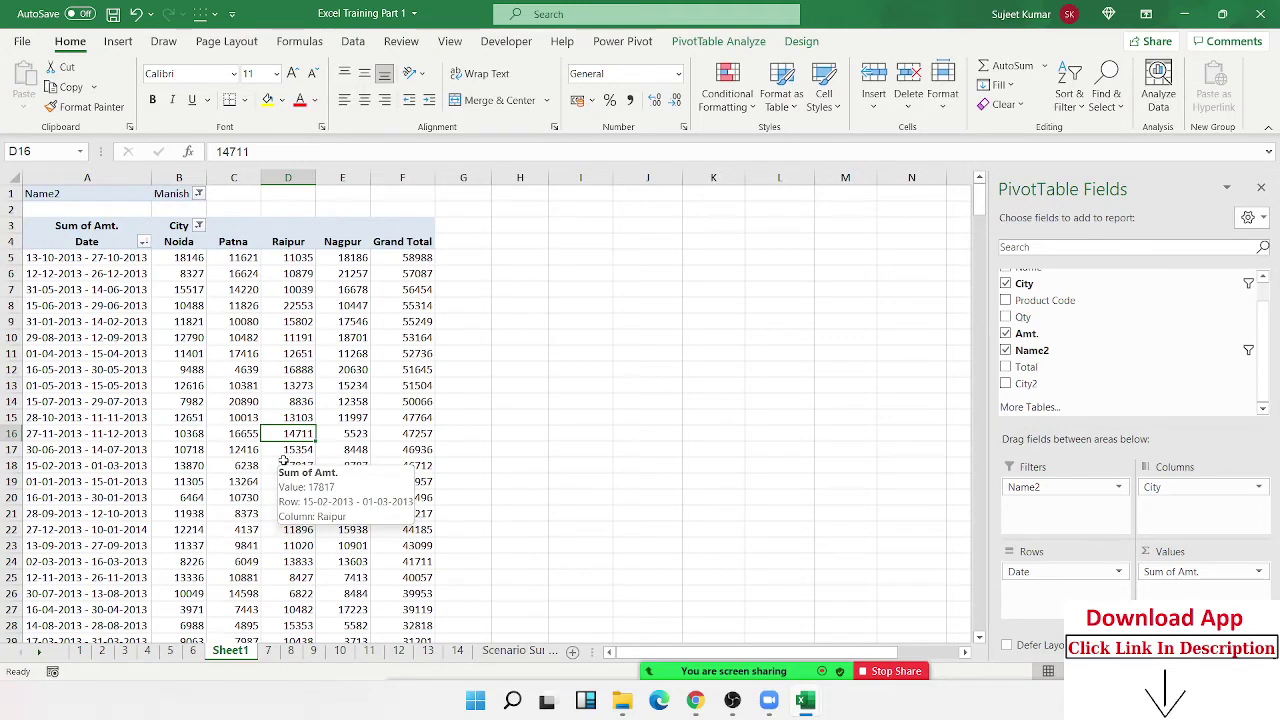
# Step: Permanently delete the Sheet1 worksheet
pyautogui.rightClick(248, 657)
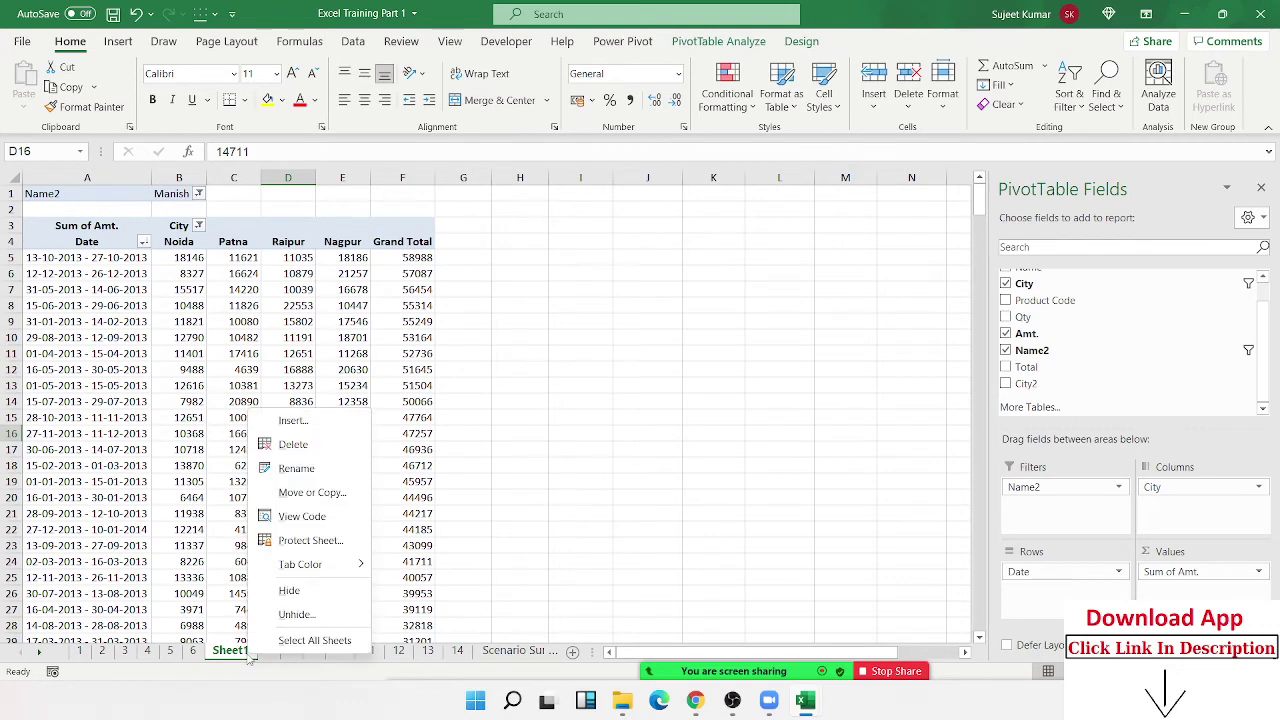
pyautogui.click(323, 449)
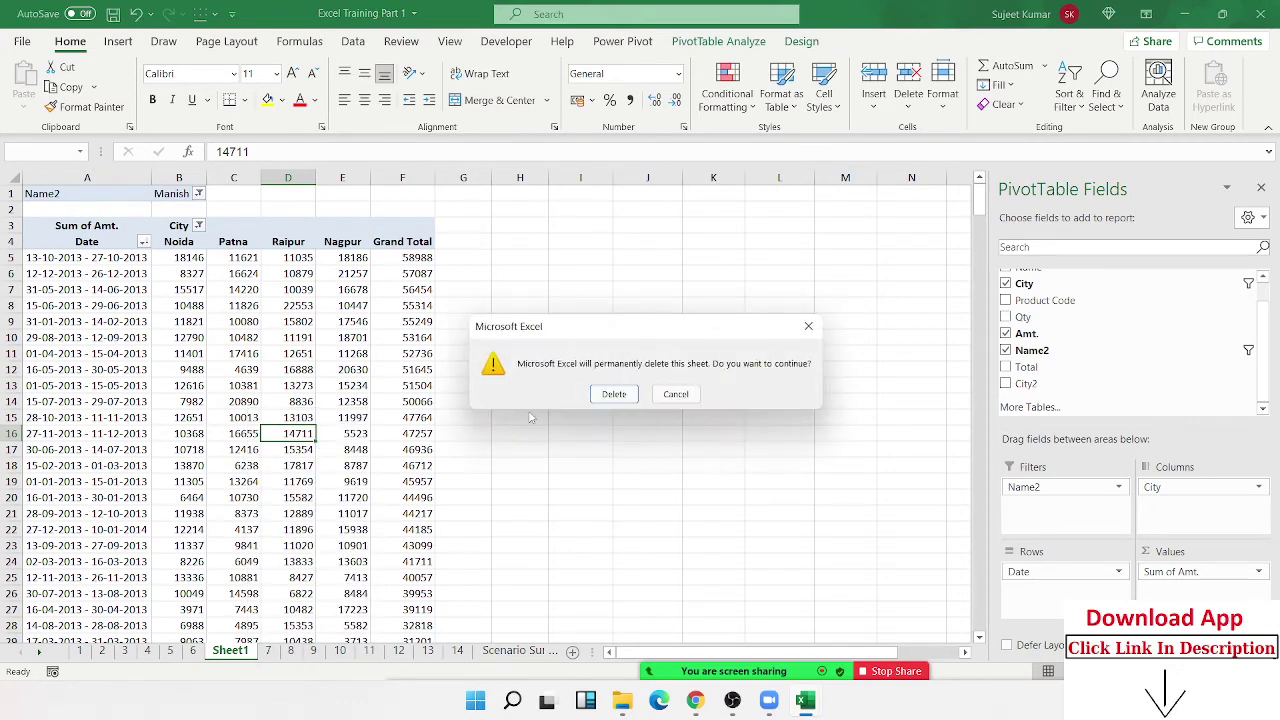
pyautogui.click(613, 394)
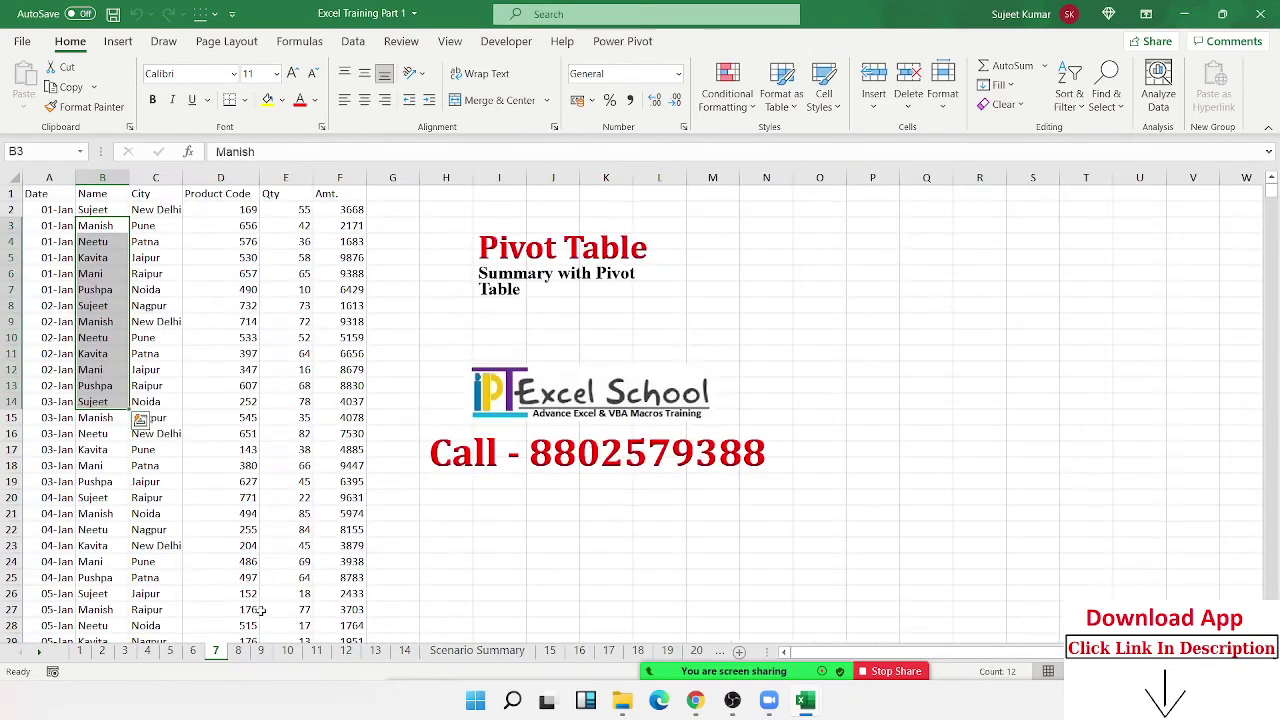
# Step: Rename the Amt. heading in F1 to MRP and select cell A1 of the data
pyautogui.click(335, 289)
pyautogui.click(345, 241)
pyautogui.click(345, 401)
pyautogui.moveTo(350, 497); pyautogui.dragTo(358, 507)
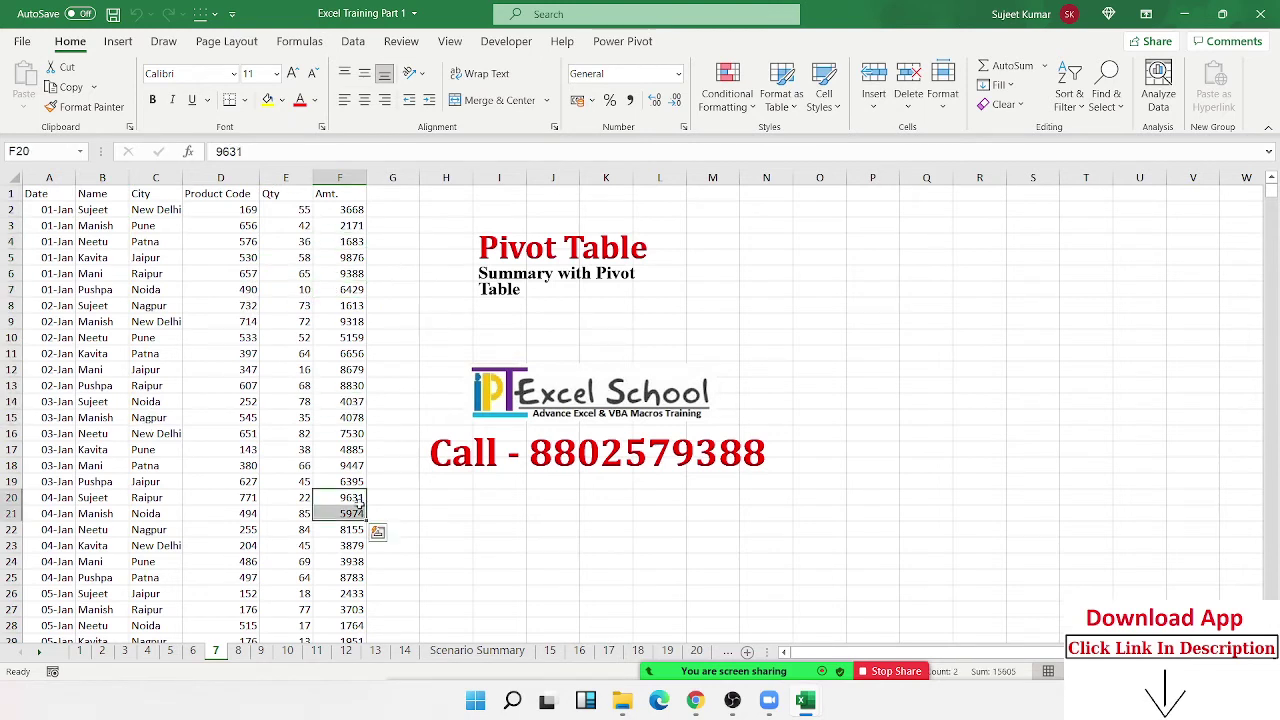
pyautogui.click(342, 193)
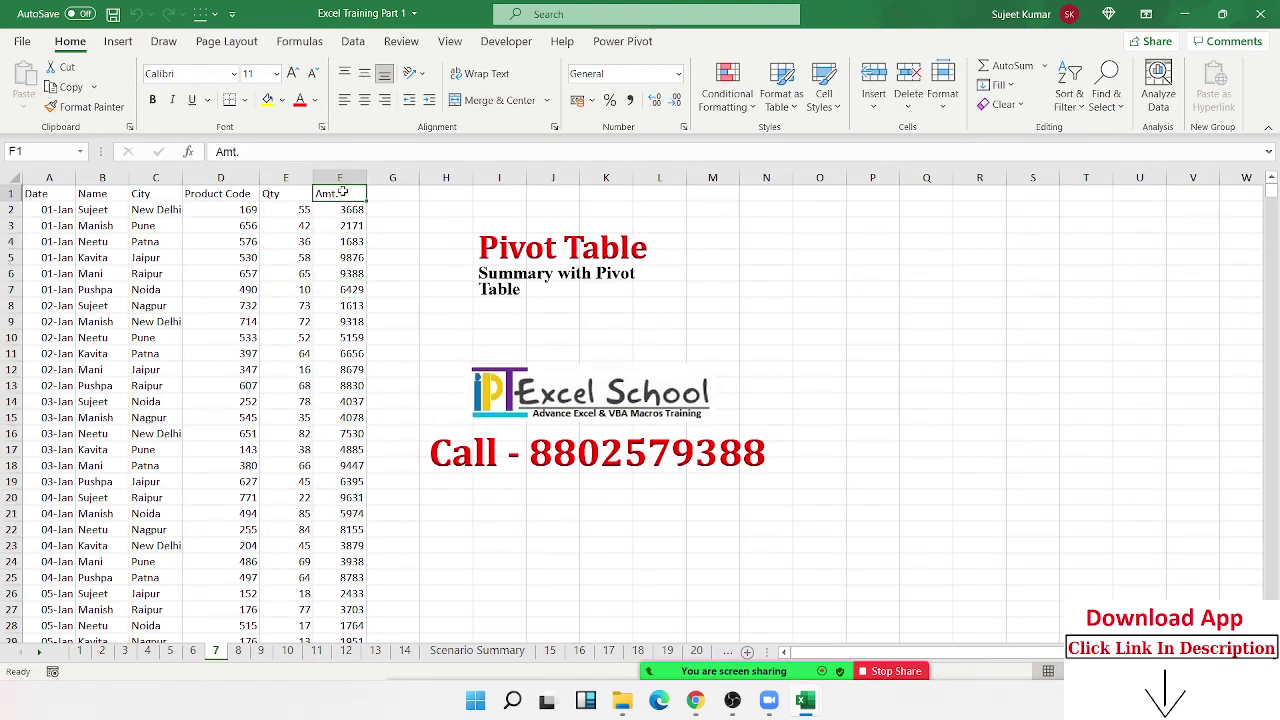
pyautogui.write('MRP')
pyautogui.press('Return')
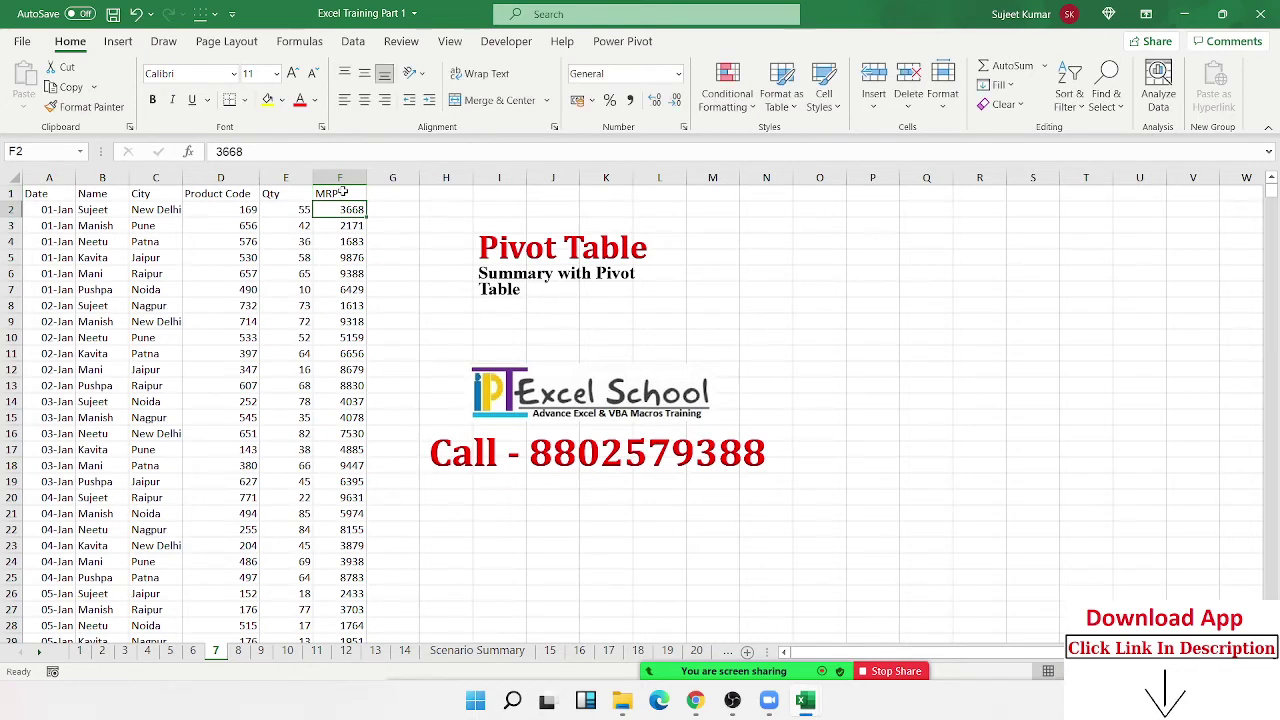
pyautogui.click(72, 193)
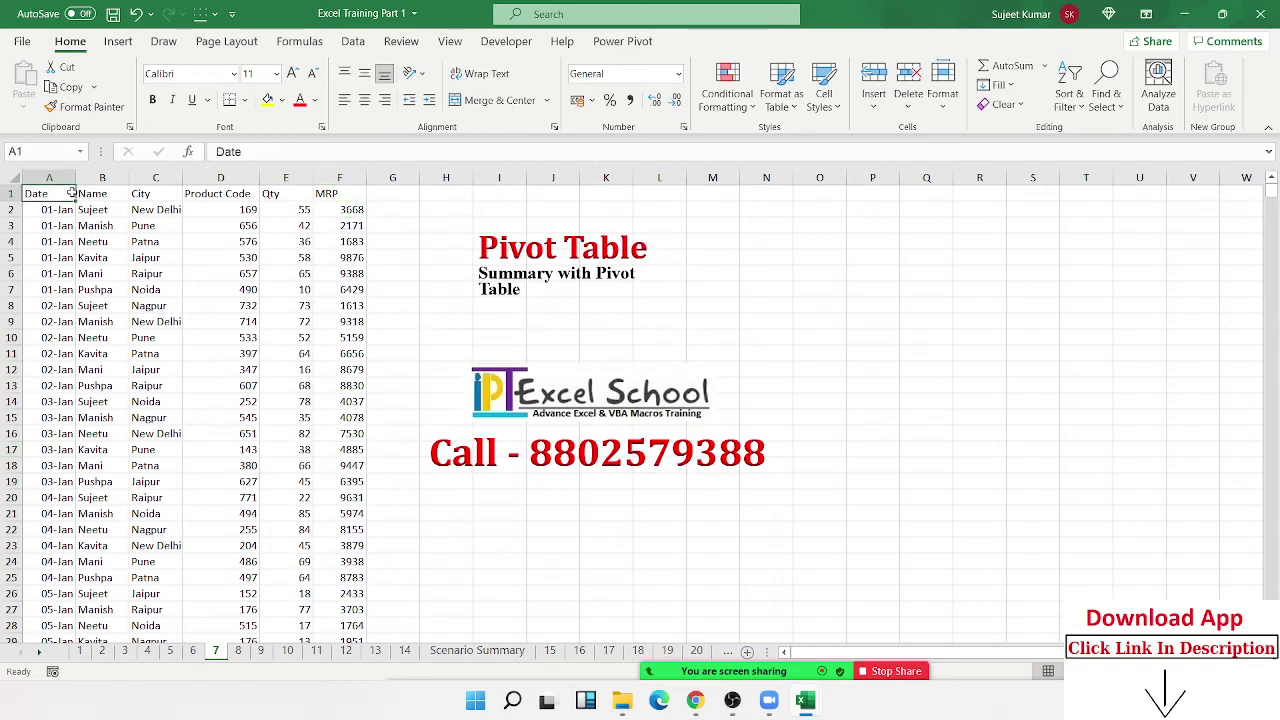
pyautogui.click(118, 41)
# Step: Create a PivotTable on a new sheet and refresh it so MRP appears
pyautogui.click(33, 80)
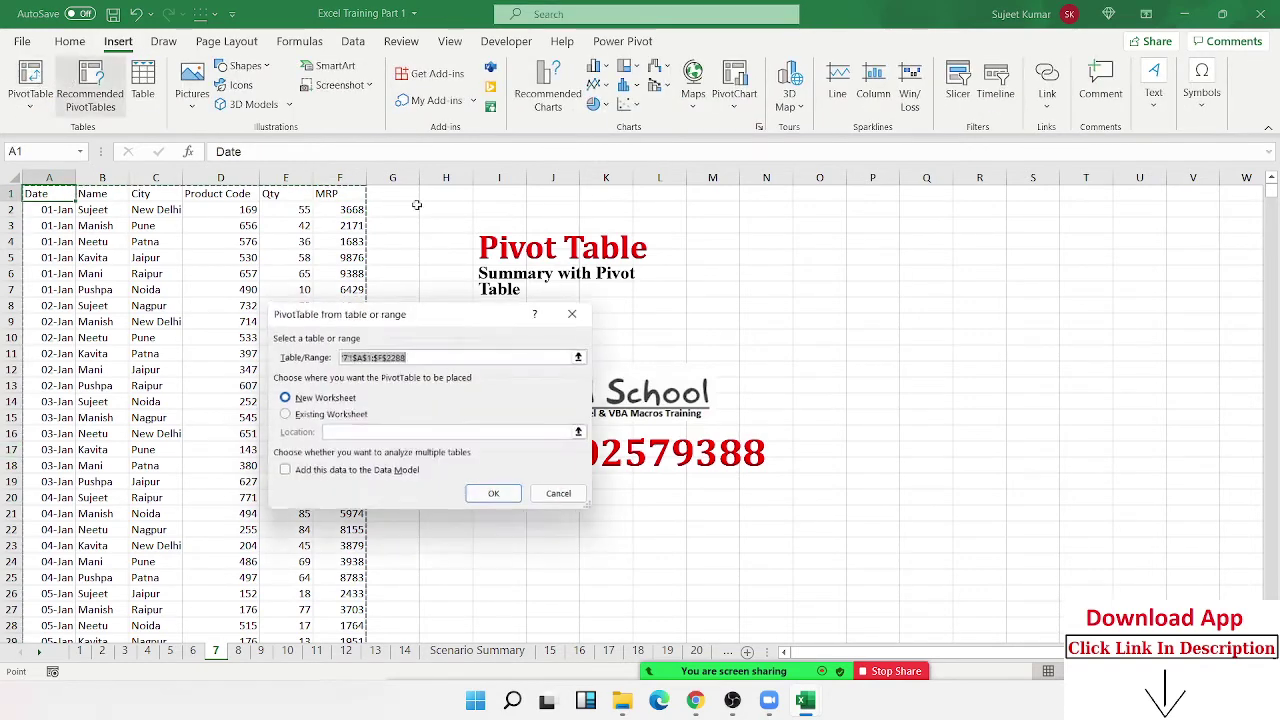
pyautogui.click(509, 498)
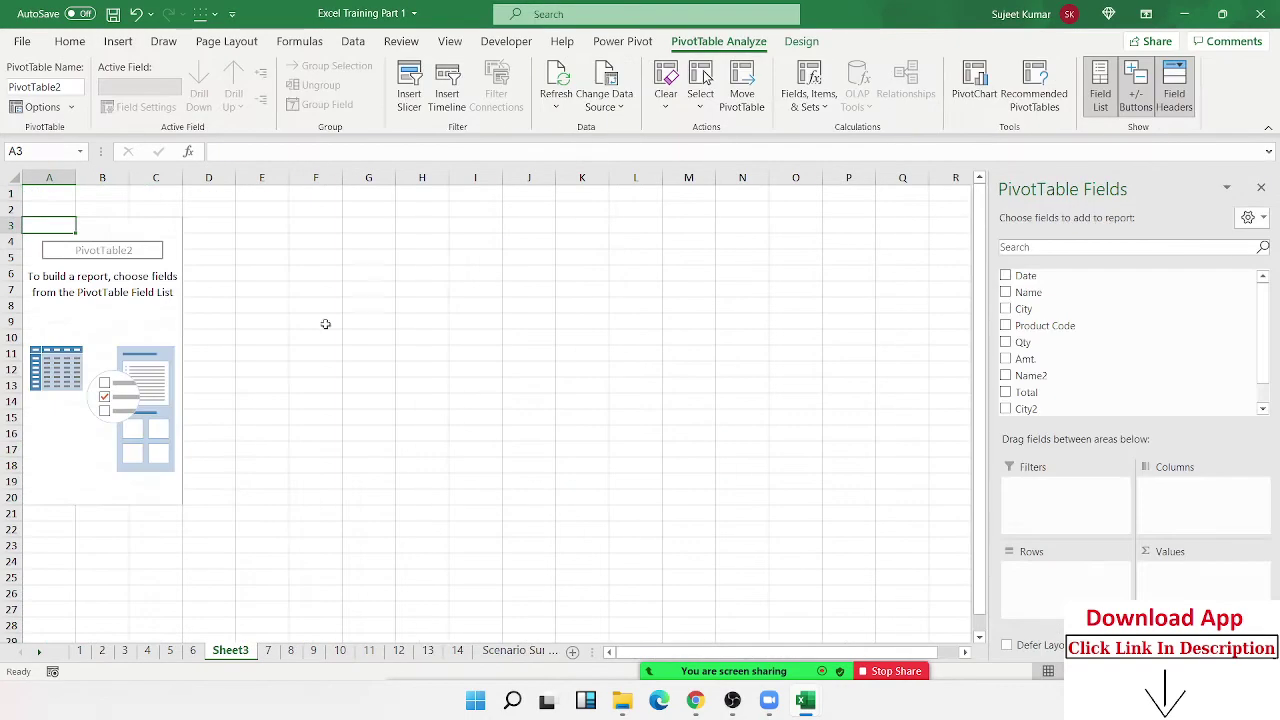
pyautogui.rightClick(155, 308)
pyautogui.click(245, 374)
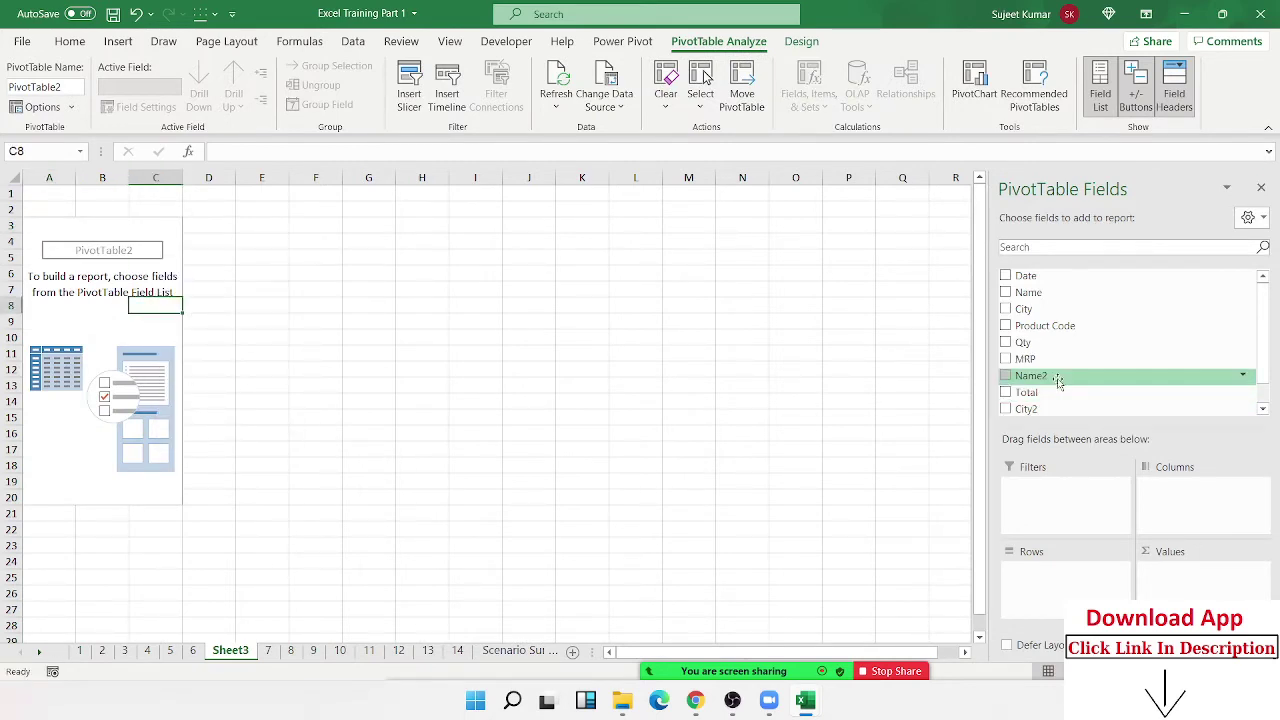
# Step: Put Name in Rows and Qty and MRP in Values
pyautogui.moveTo(1030, 292)
pyautogui.mouseDown()
pyautogui.moveTo(1060, 600)
pyautogui.moveTo(1057, 578)
pyautogui.mouseUp()
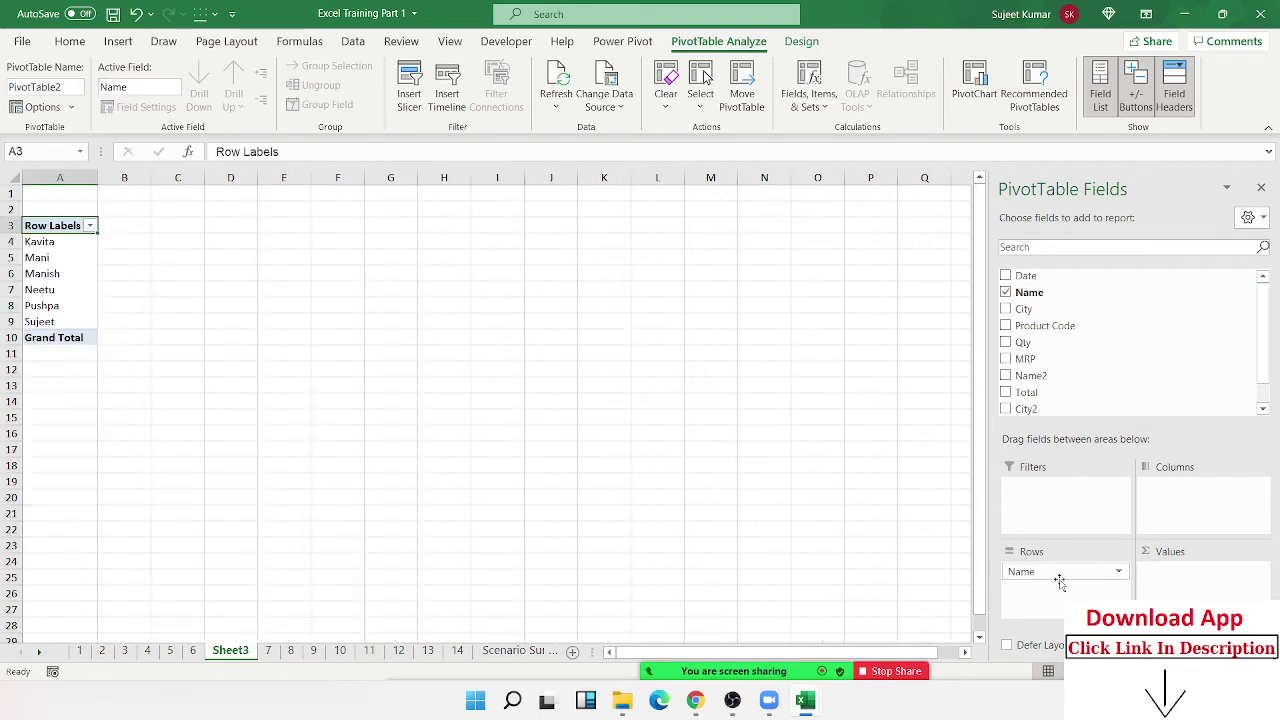
pyautogui.moveTo(1030, 358)
pyautogui.mouseDown()
pyautogui.moveTo(1150, 575)
pyautogui.moveTo(1190, 578)
pyautogui.moveTo(1160, 400)
pyautogui.mouseUp()
pyautogui.moveTo(1020, 318); pyautogui.dragTo(1160, 570)
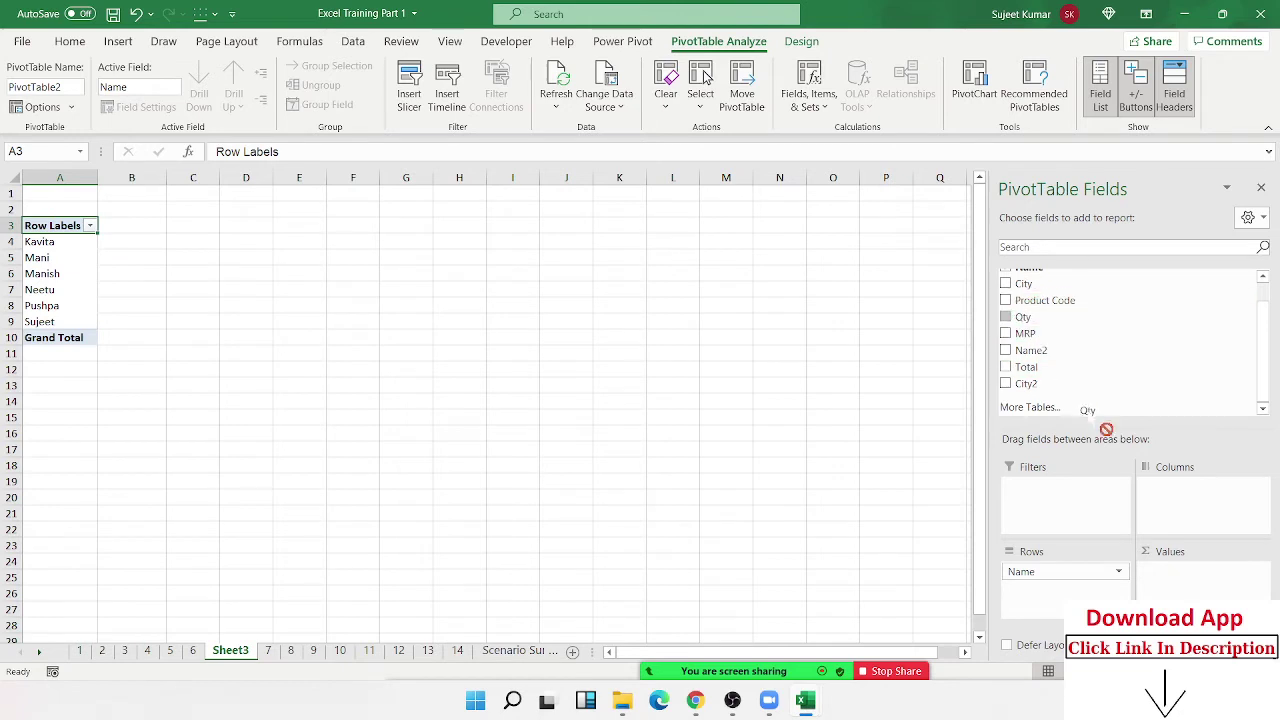
pyautogui.moveTo(1030, 340); pyautogui.dragTo(1185, 590)
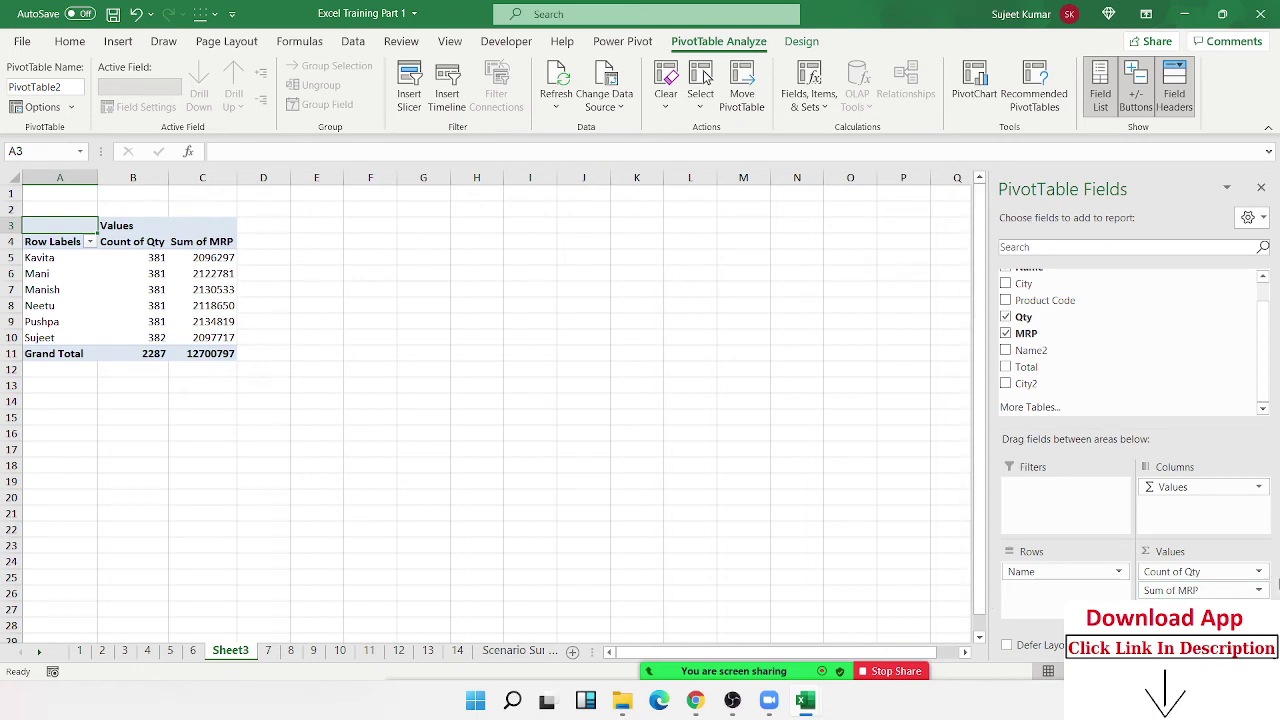
pyautogui.click(1256, 571)
# Step: Summarise Qty as Sum and MRP as Average in Value Field Settings
pyautogui.click(1214, 550)
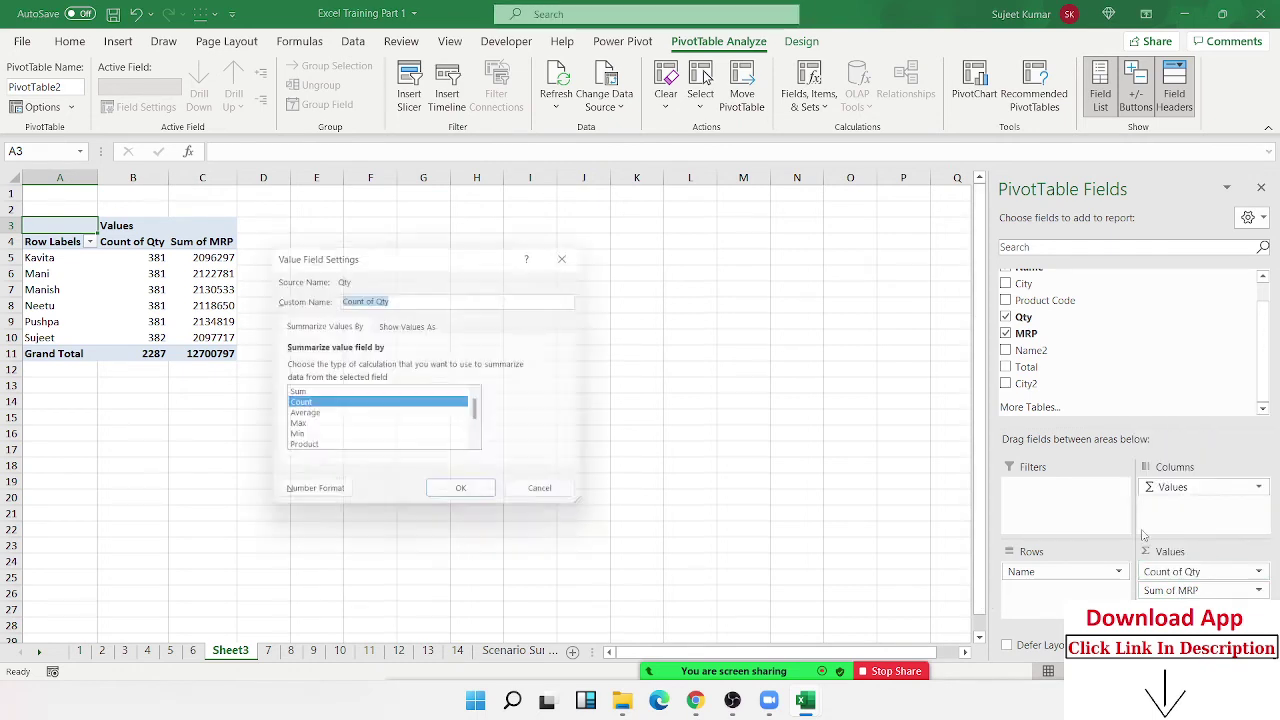
pyautogui.click(310, 395)
pyautogui.click(467, 500)
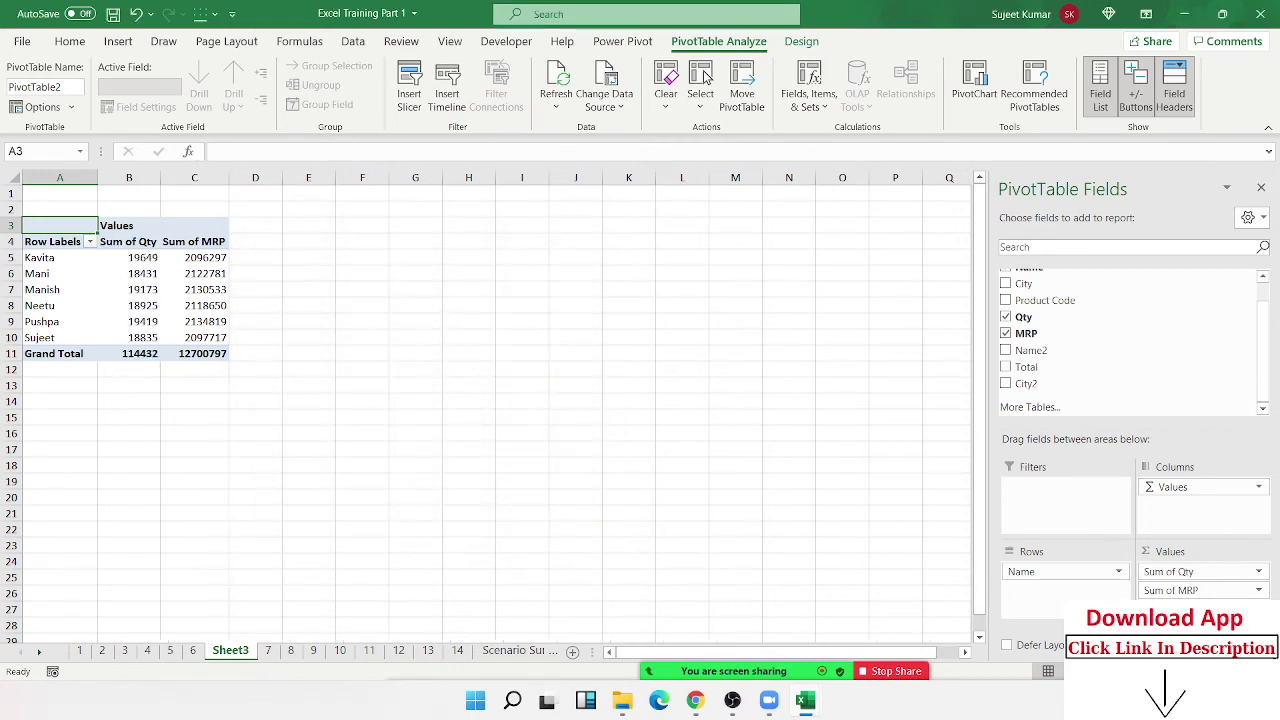
pyautogui.click(1256, 591)
pyautogui.click(1233, 570)
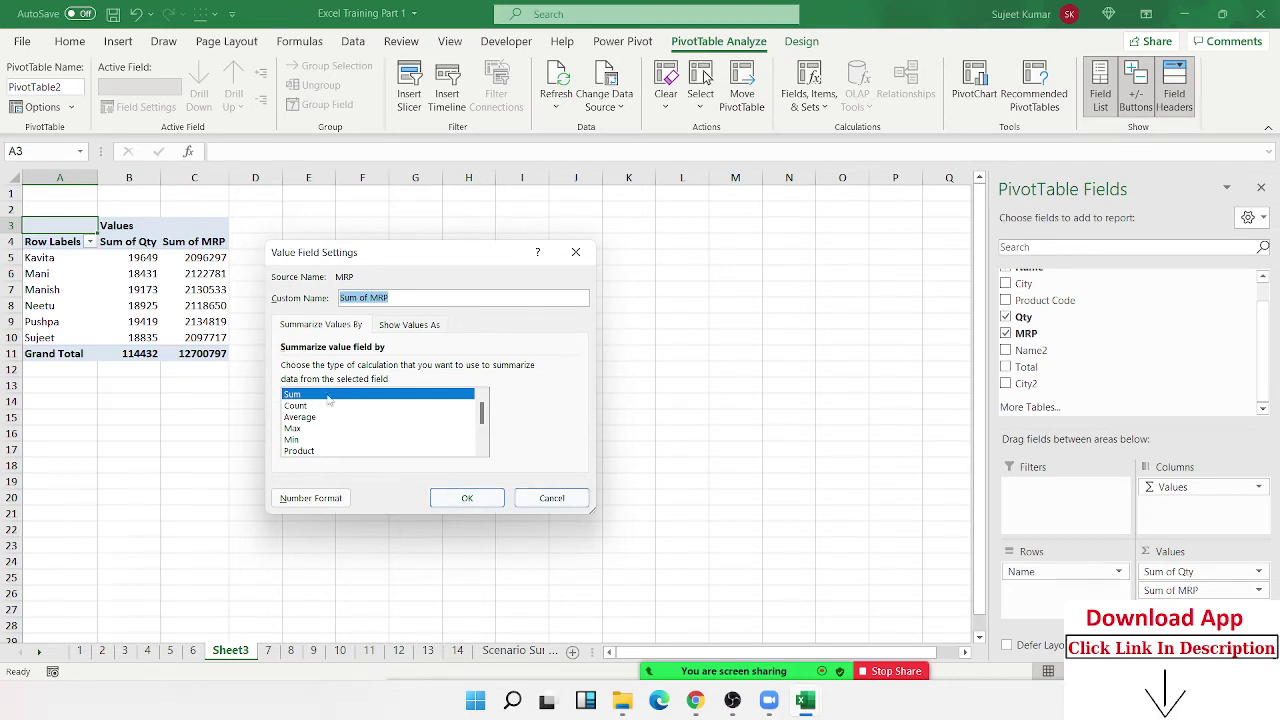
pyautogui.moveTo(300, 428); pyautogui.dragTo(300, 416)
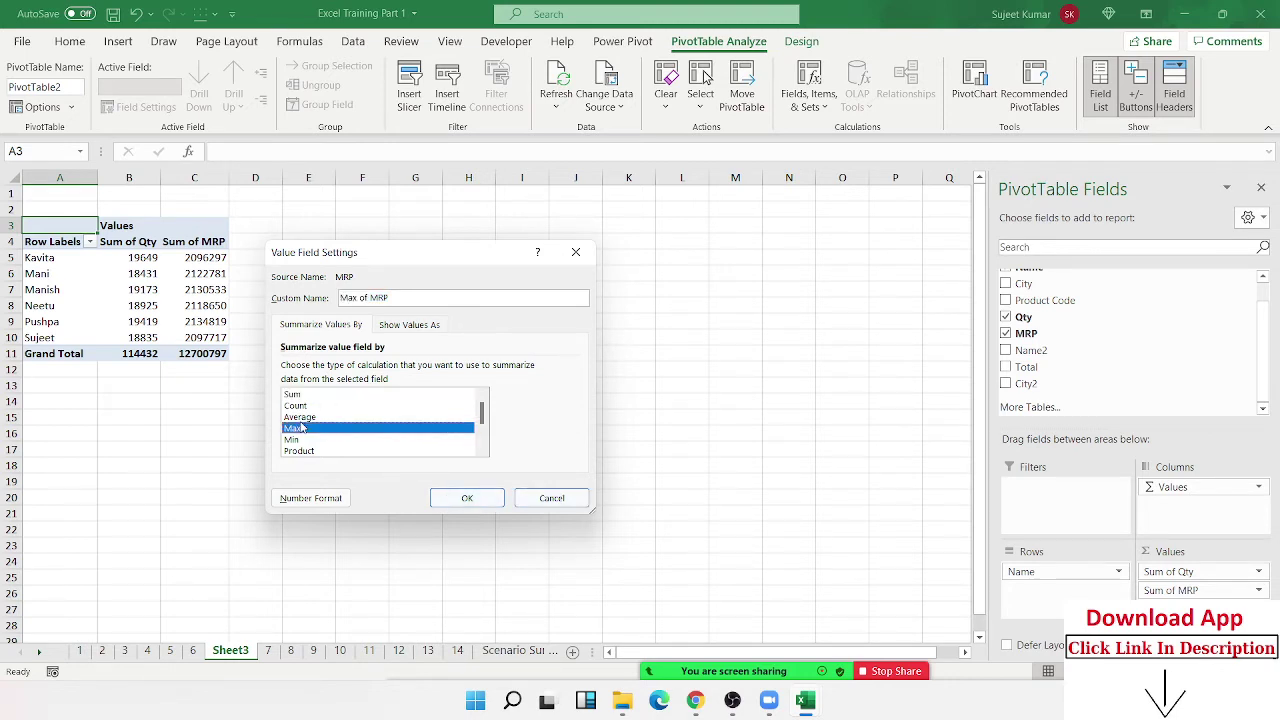
pyautogui.click(462, 496)
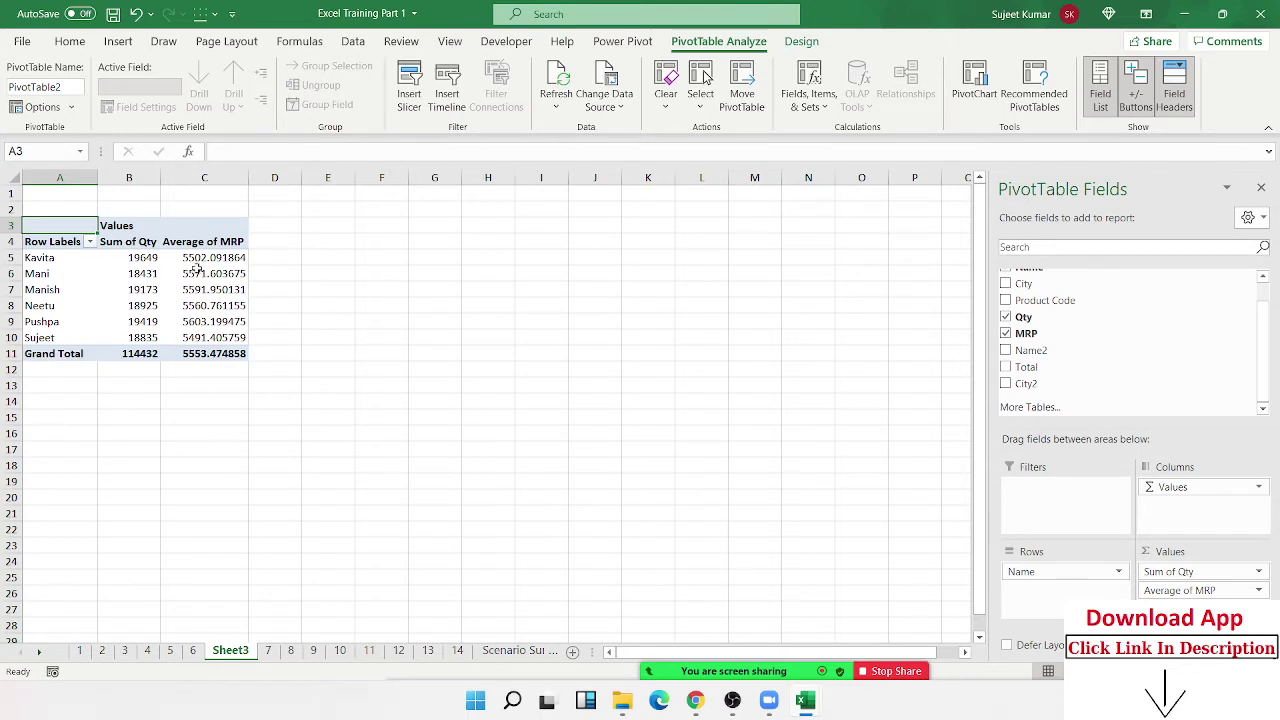
# Step: Reduce the Average of MRP values, including Grand Total, to one decimal place
pyautogui.click(196, 260)
pyautogui.moveTo(196, 260); pyautogui.dragTo(200, 337)
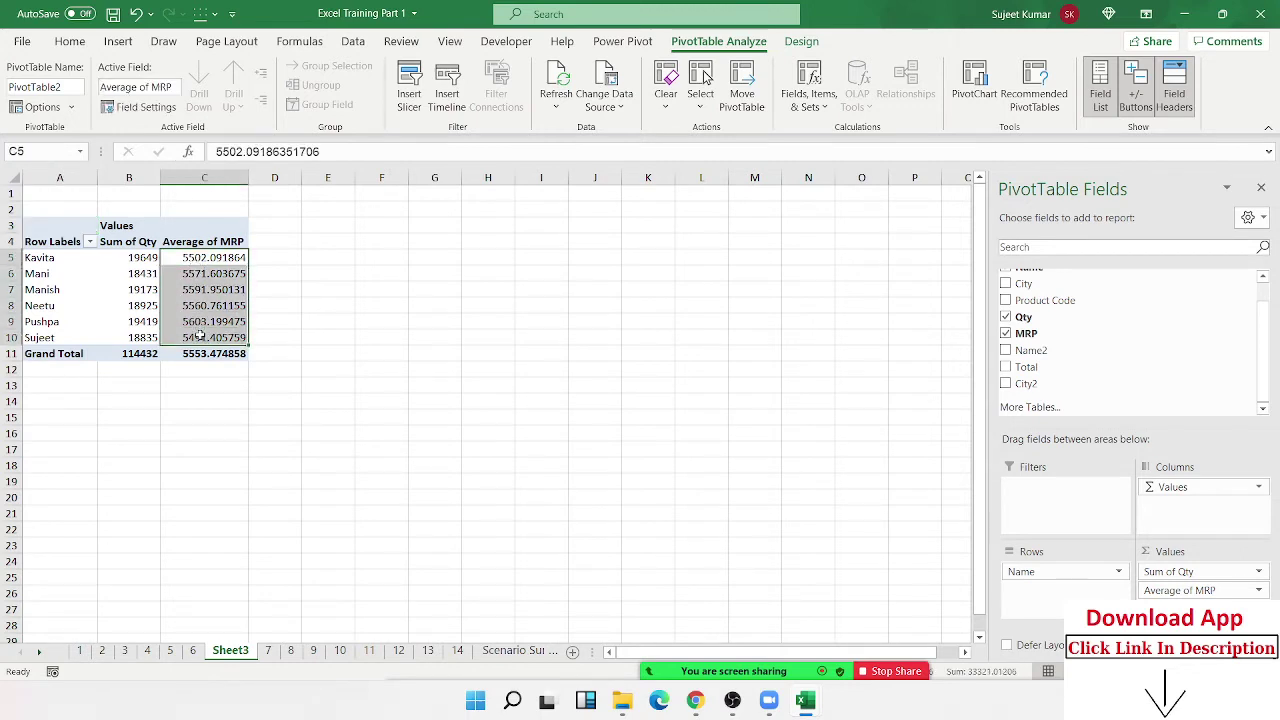
pyautogui.moveTo(200, 337); pyautogui.dragTo(228, 358)
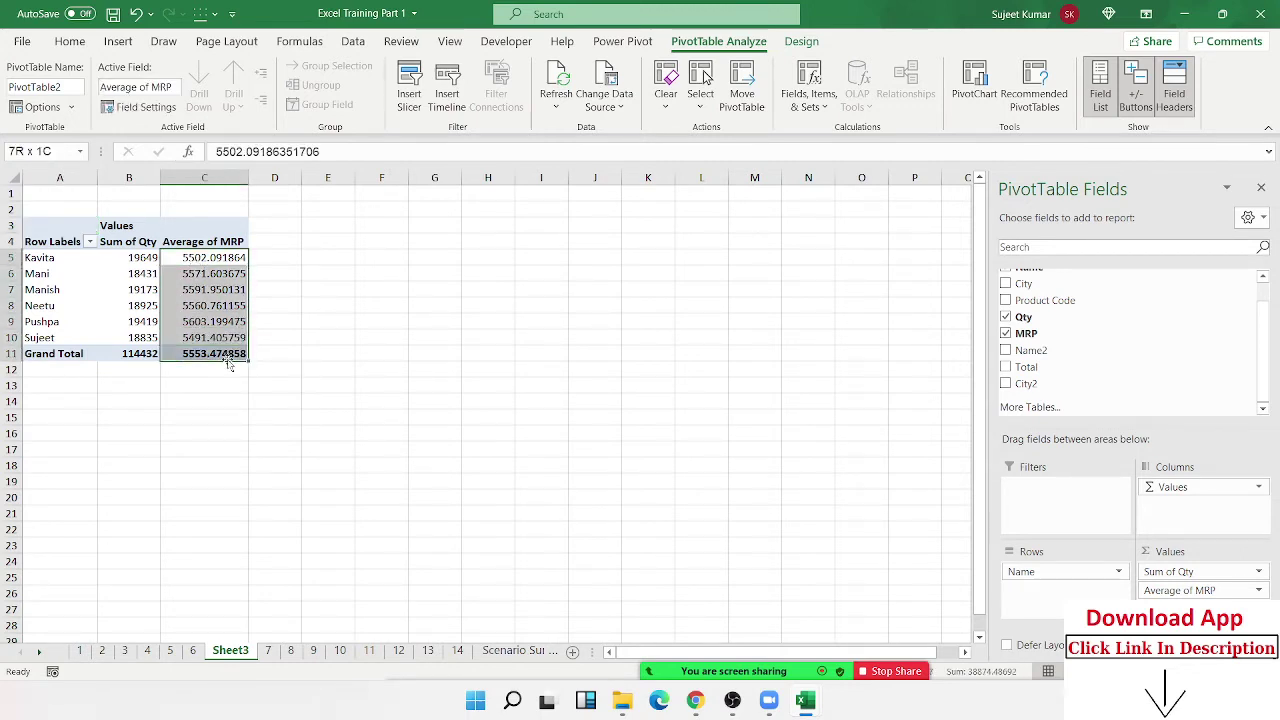
pyautogui.click(70, 41)
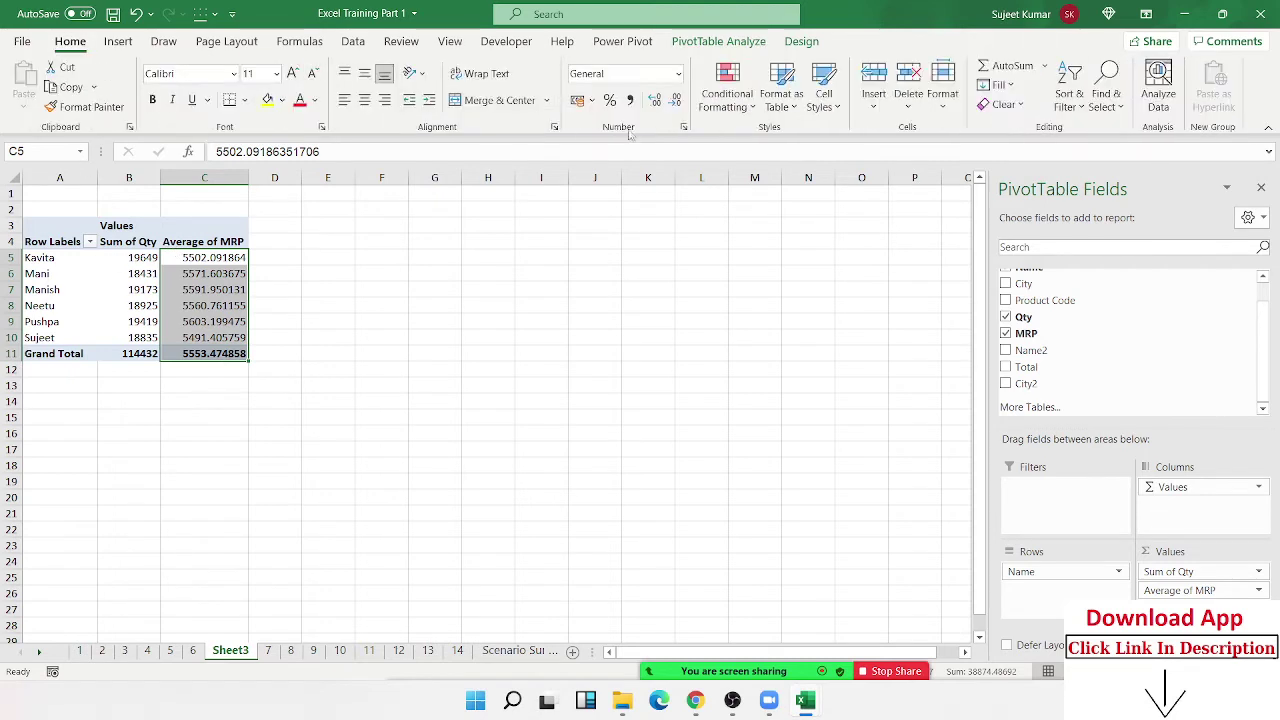
pyautogui.click(678, 102)
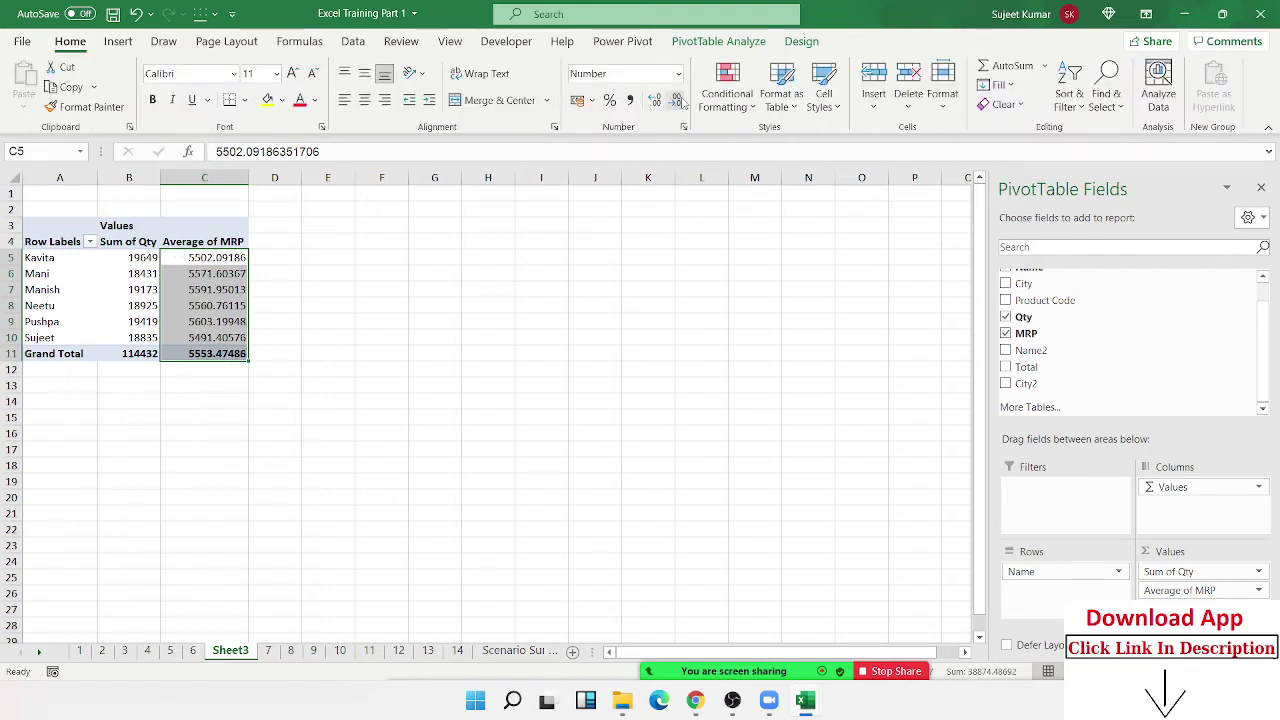
pyautogui.click(678, 102)
pyautogui.click(678, 102)
pyautogui.click(678, 102)
pyautogui.click(678, 102)
pyautogui.moveTo(298, 245); pyautogui.dragTo(283, 259)
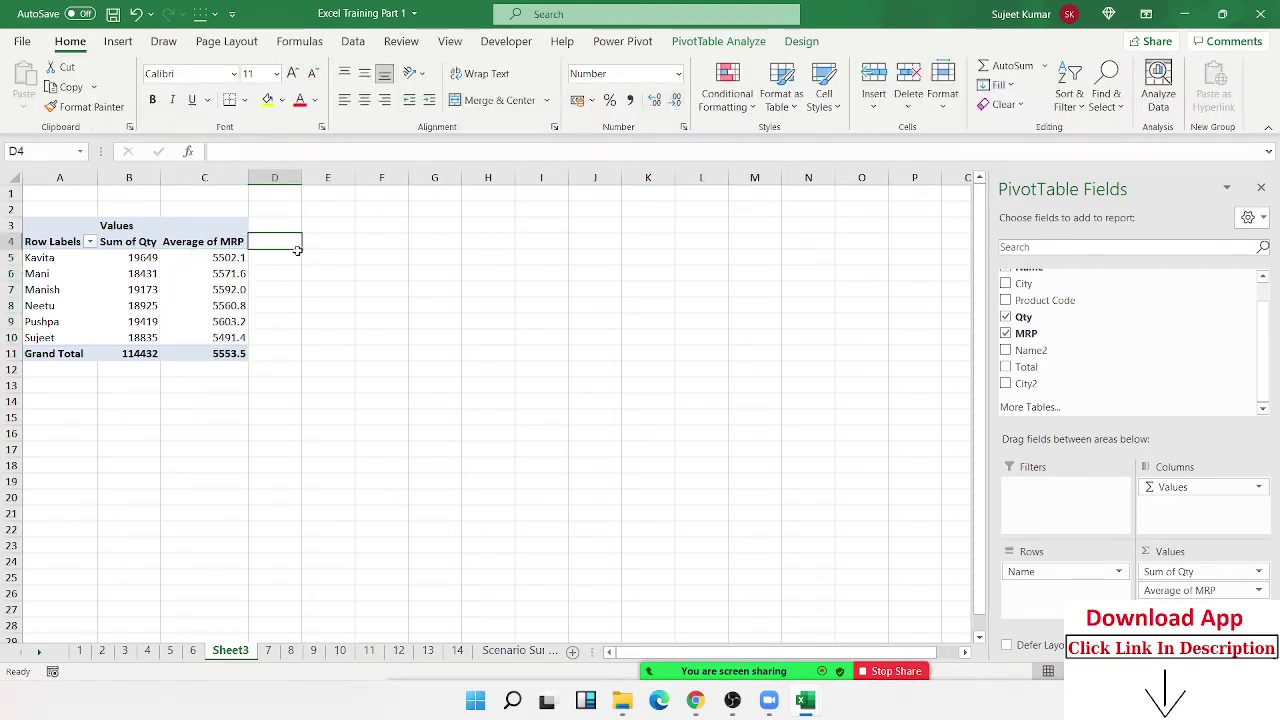
pyautogui.click(282, 258)
pyautogui.click(197, 273)
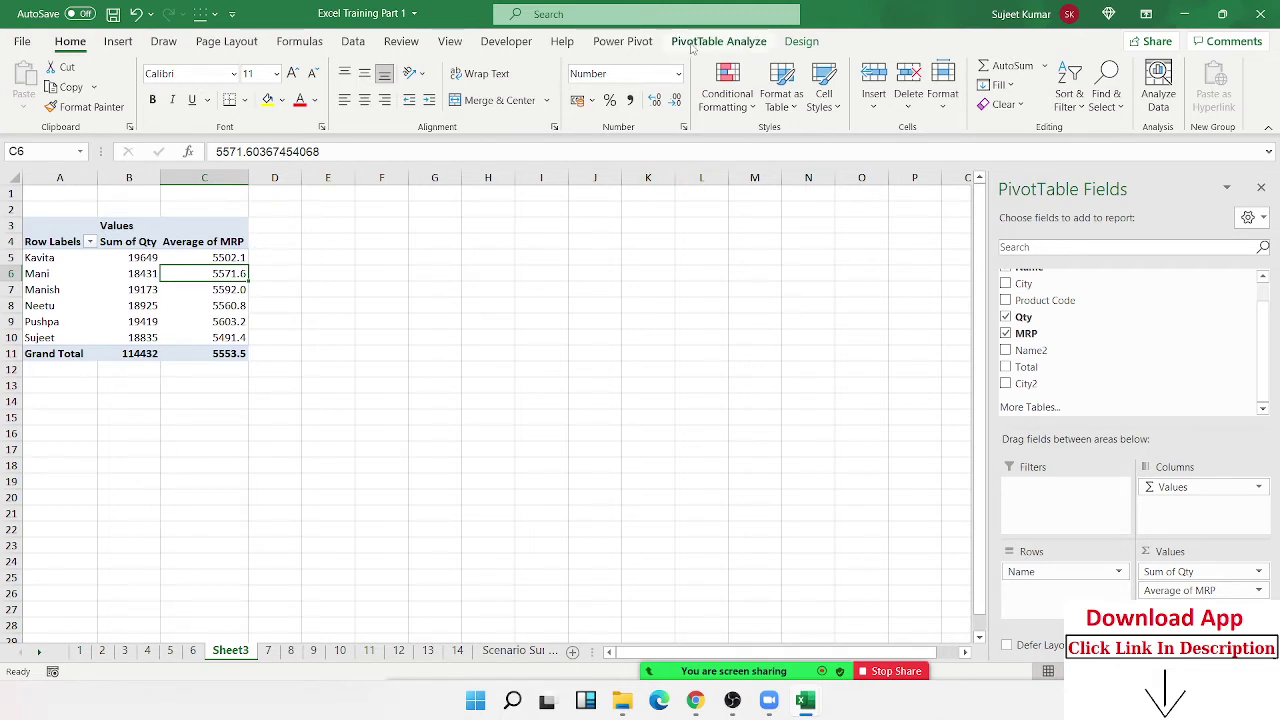
# Step: Add a calculated field named Total with formula Qty* MRP built from the field list
pyautogui.click(693, 45)
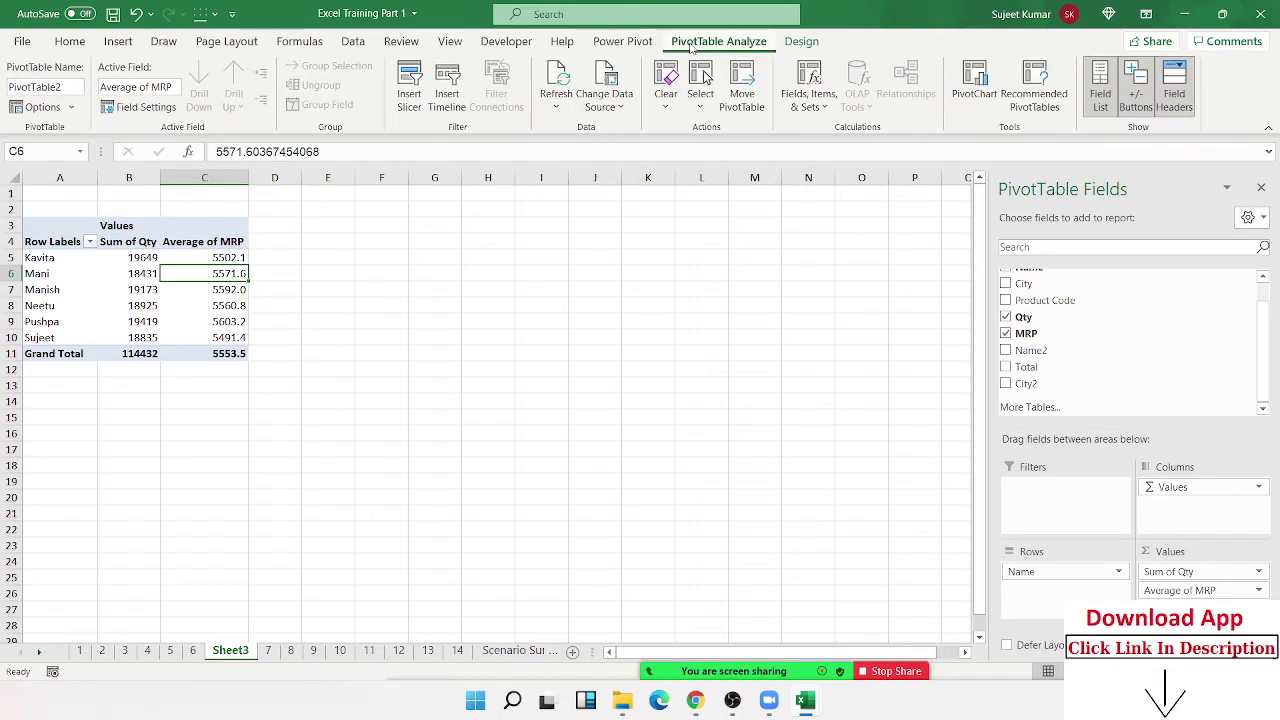
pyautogui.click(812, 106)
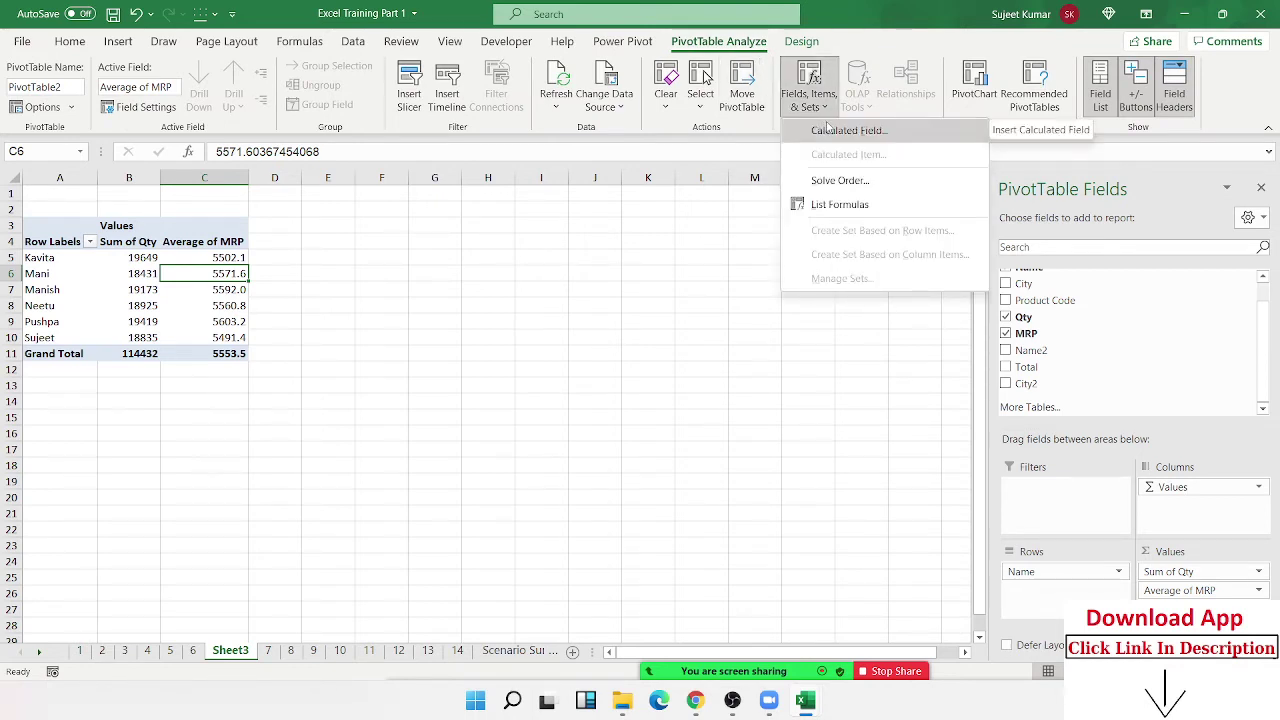
pyautogui.click(829, 131)
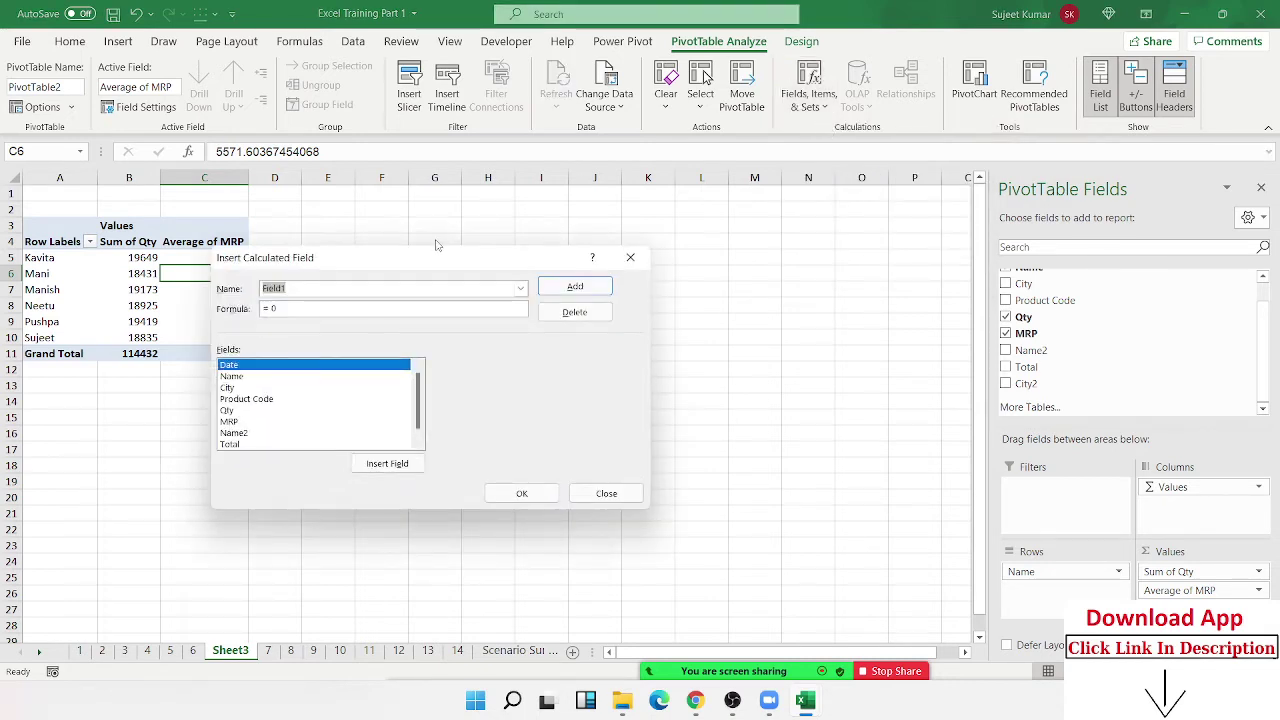
pyautogui.write('Total')
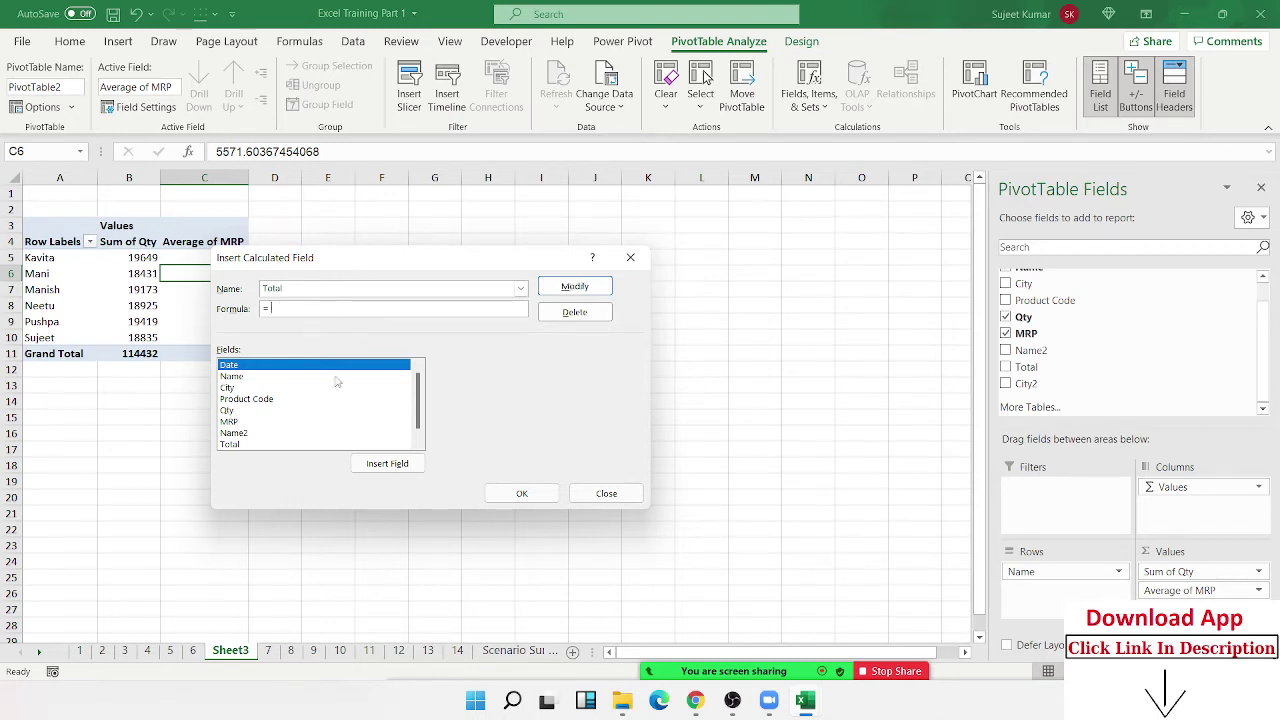
pyautogui.scroll(-1, 293, 427)
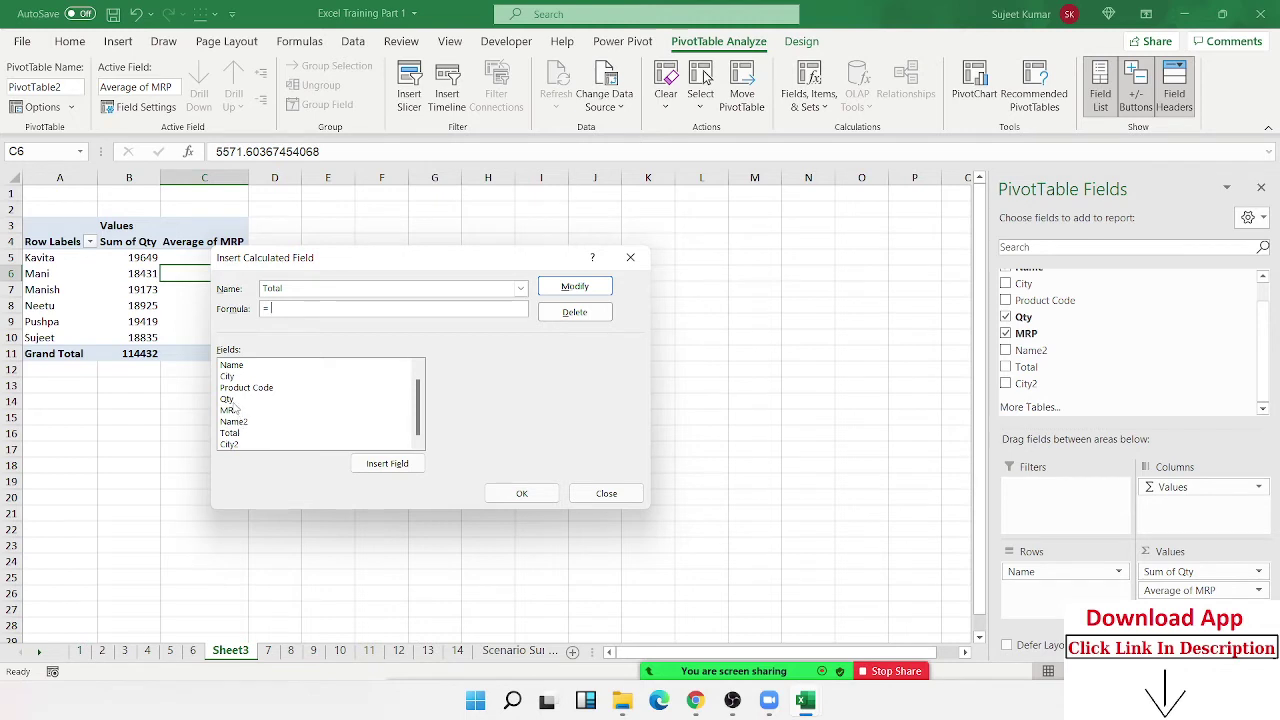
pyautogui.click(230, 399)
pyautogui.click(385, 463)
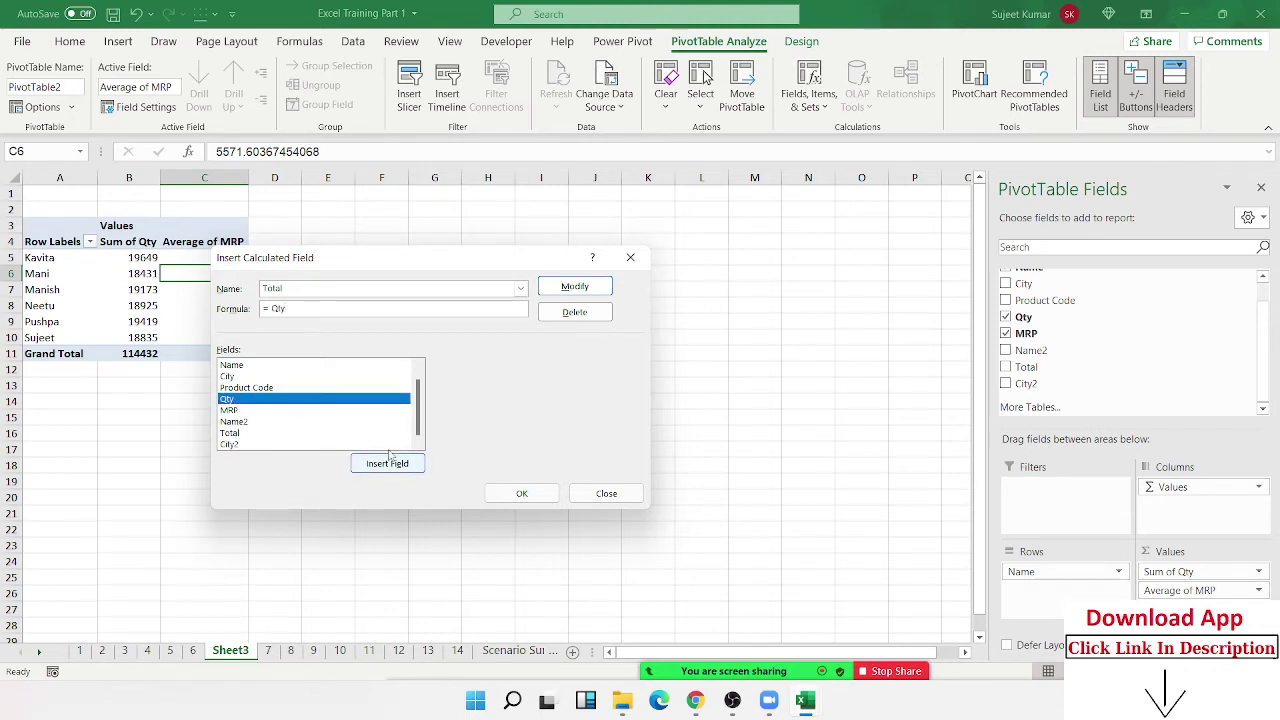
pyautogui.click(228, 410)
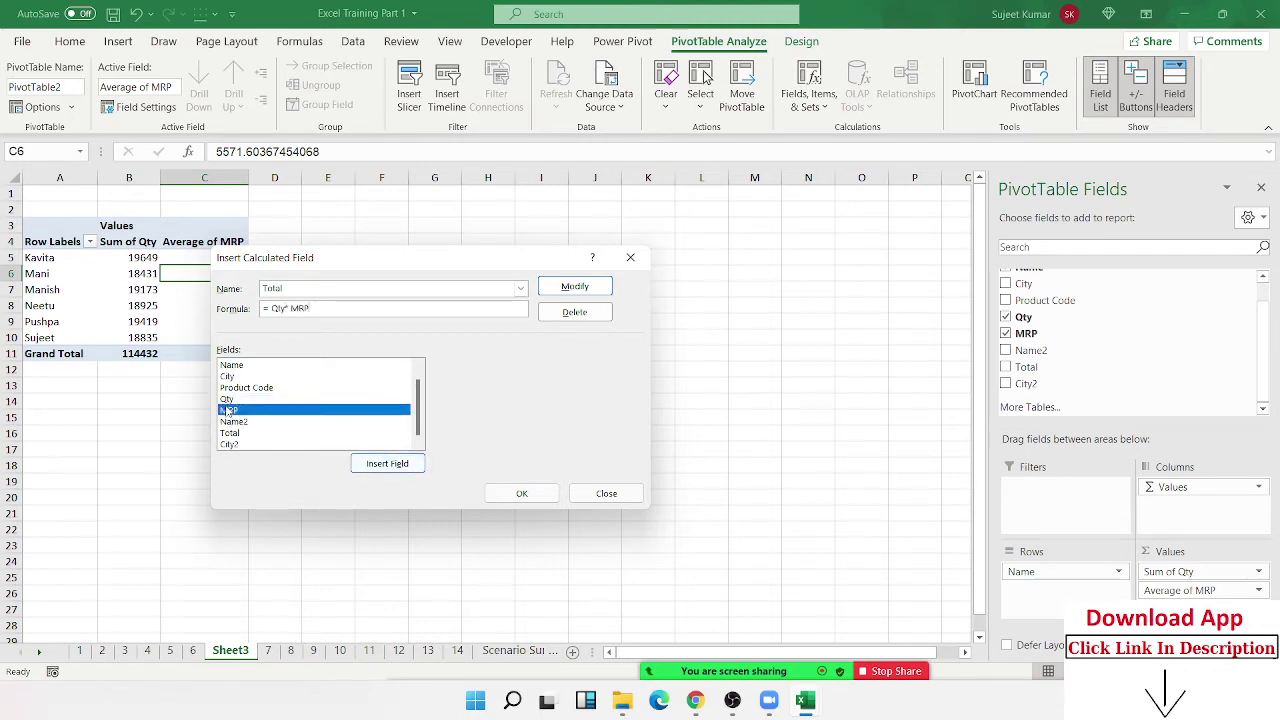
pyautogui.click(390, 464)
pyautogui.click(575, 287)
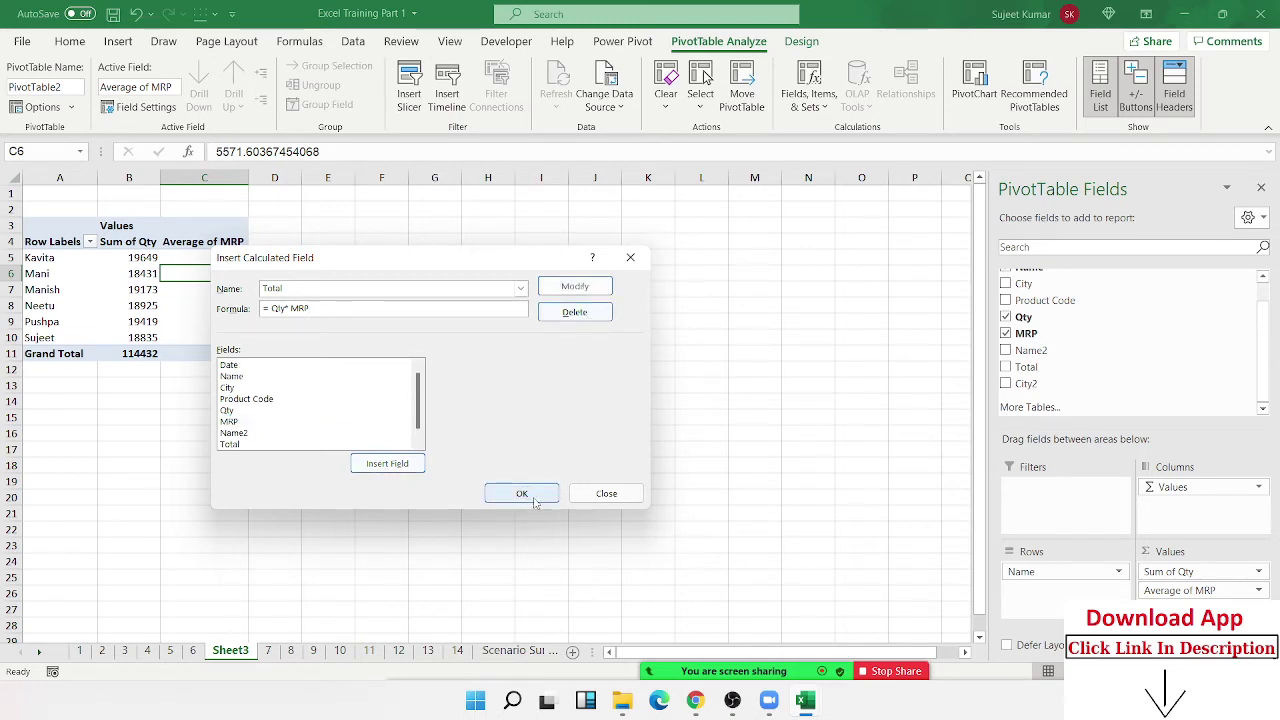
pyautogui.click(533, 497)
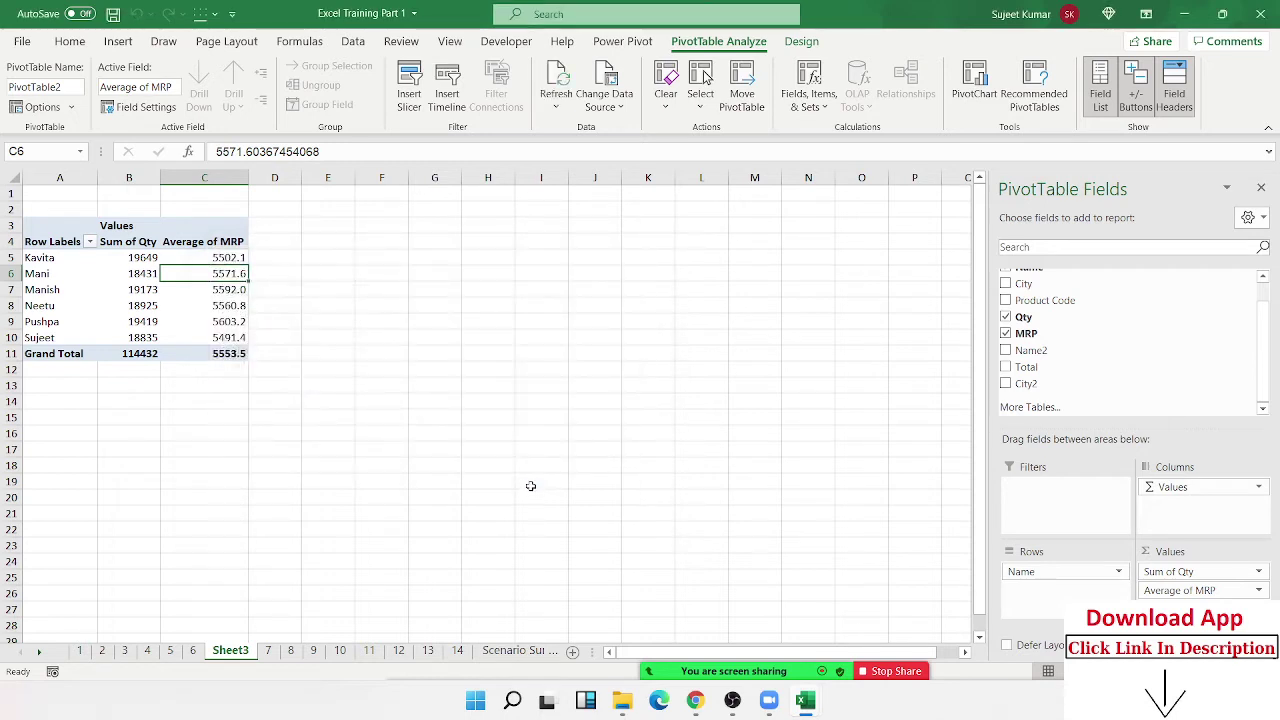
# Step: Select the Average of MRP values for five names
pyautogui.click(233, 289)
pyautogui.click(234, 305)
pyautogui.click(233, 337)
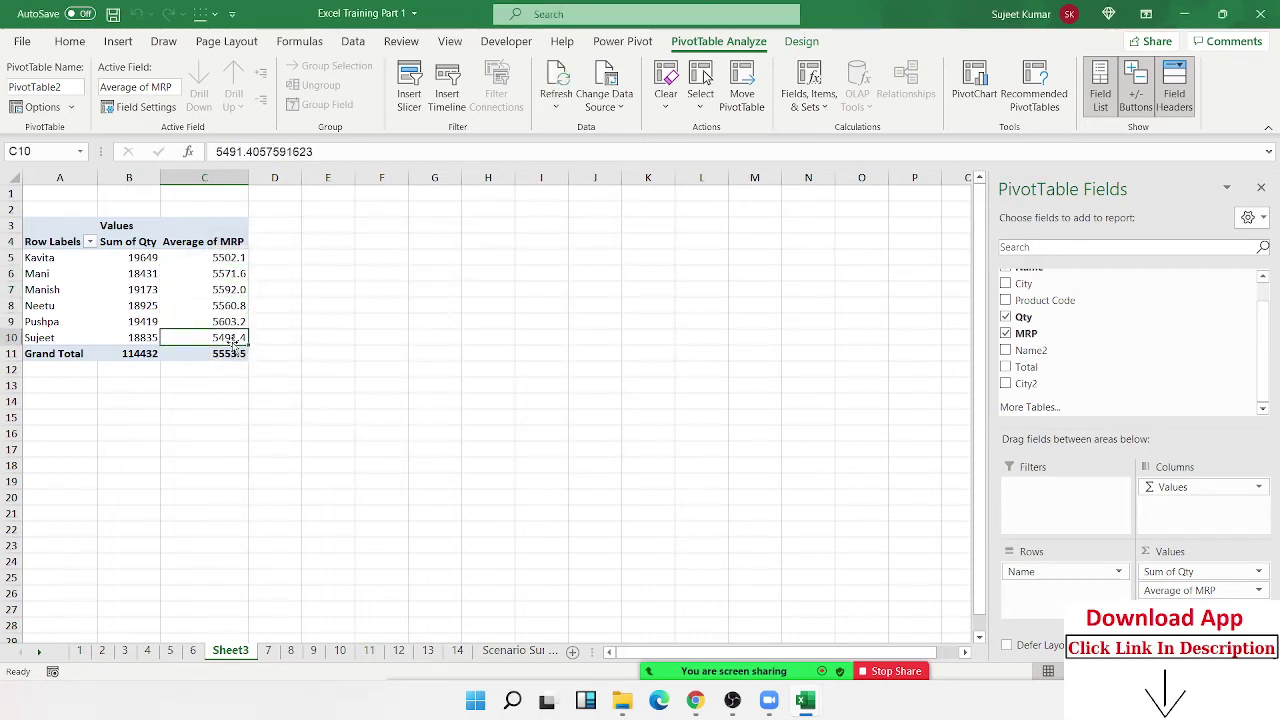
pyautogui.click(233, 353)
pyautogui.moveTo(233, 321); pyautogui.dragTo(230, 258)
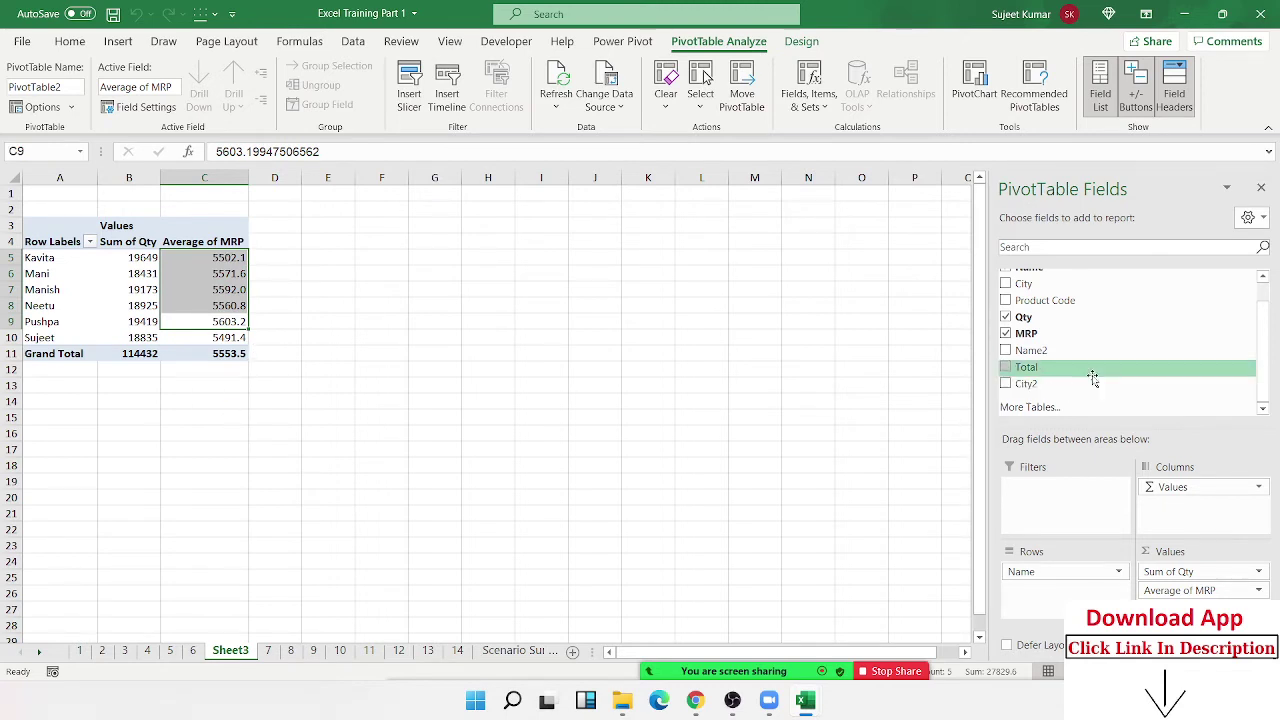
# Step: Add Total to the values as Sum of Total and review its value field settings
pyautogui.click(1006, 368)
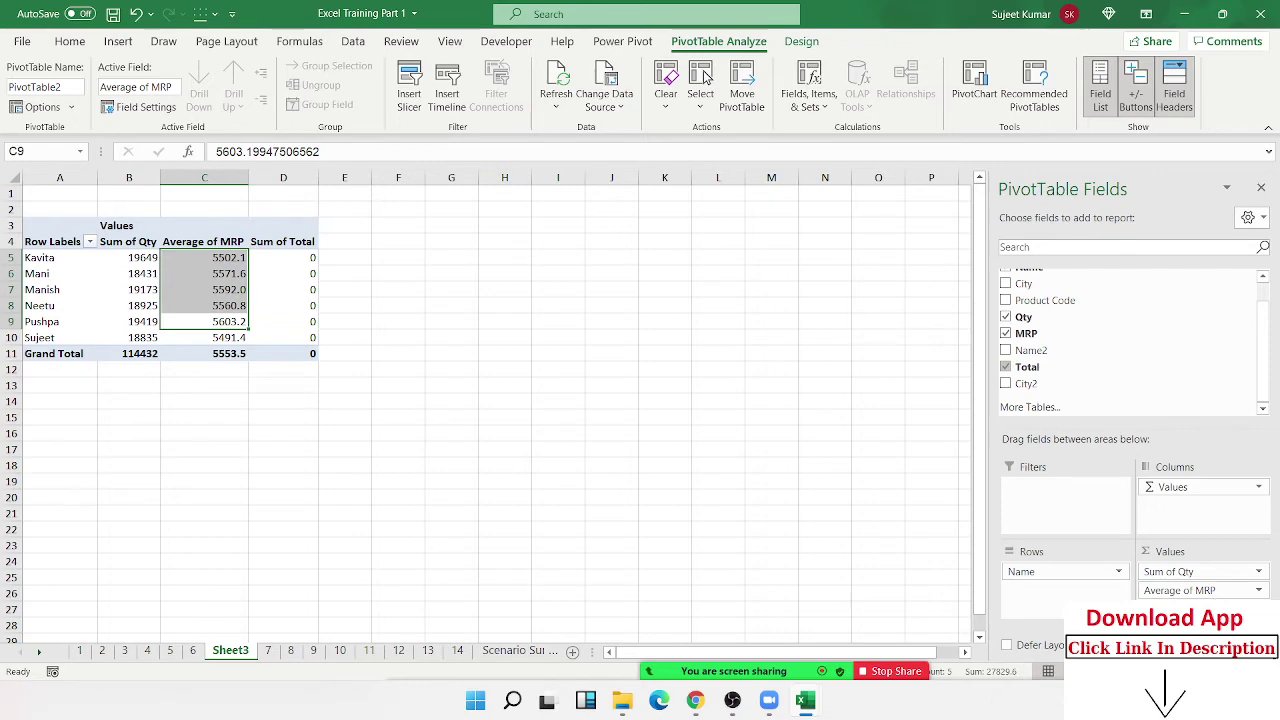
pyautogui.click(1258, 590)
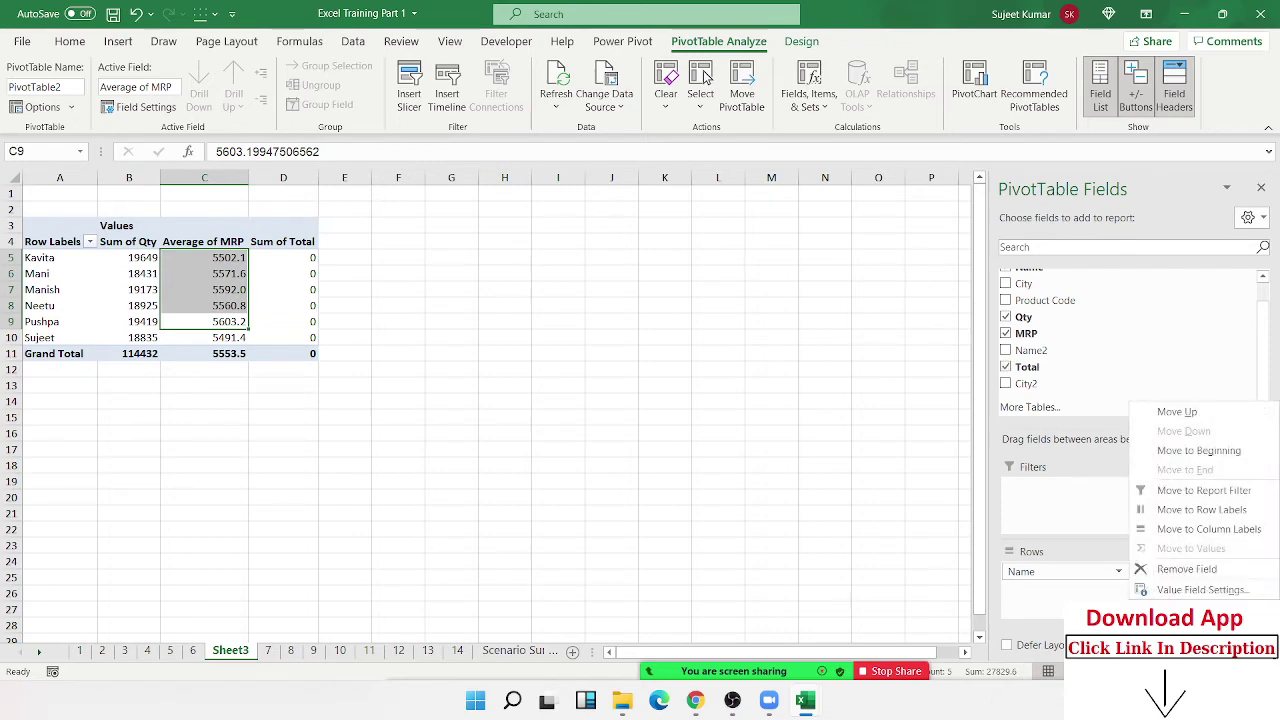
pyautogui.click(620, 434)
pyautogui.click(316, 273)
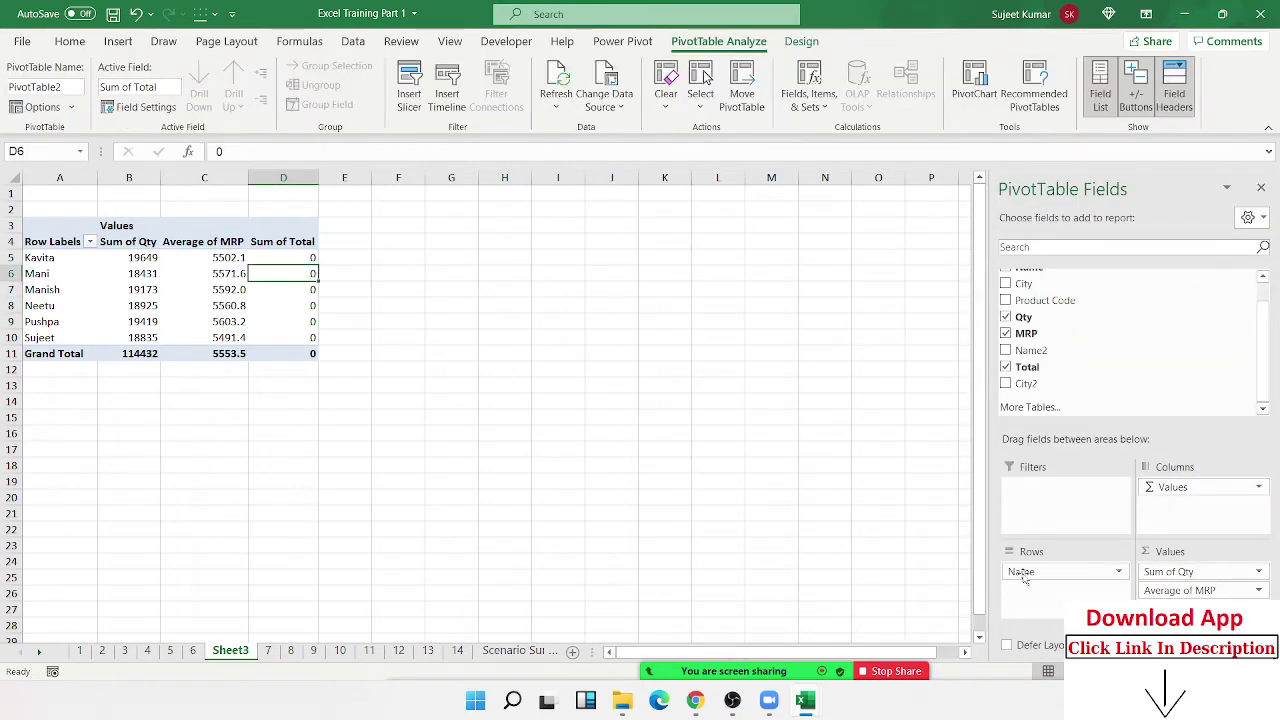
pyautogui.click(1185, 590)
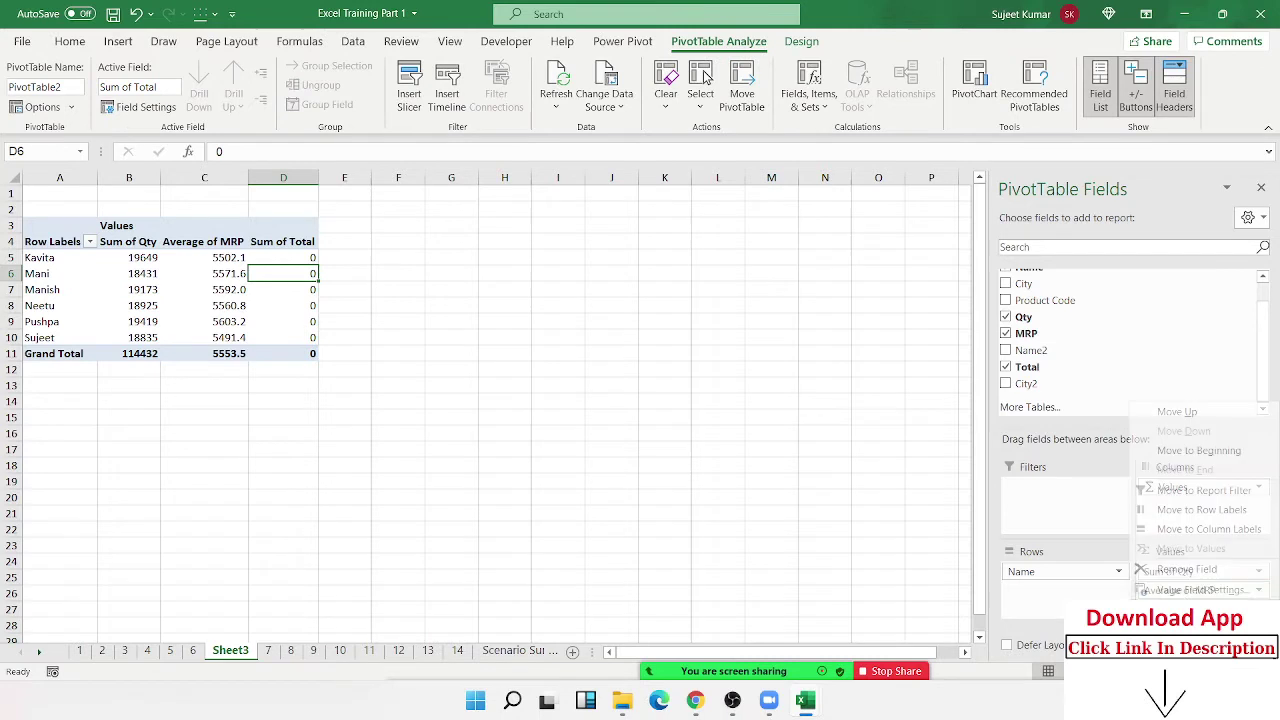
pyautogui.click(1190, 590)
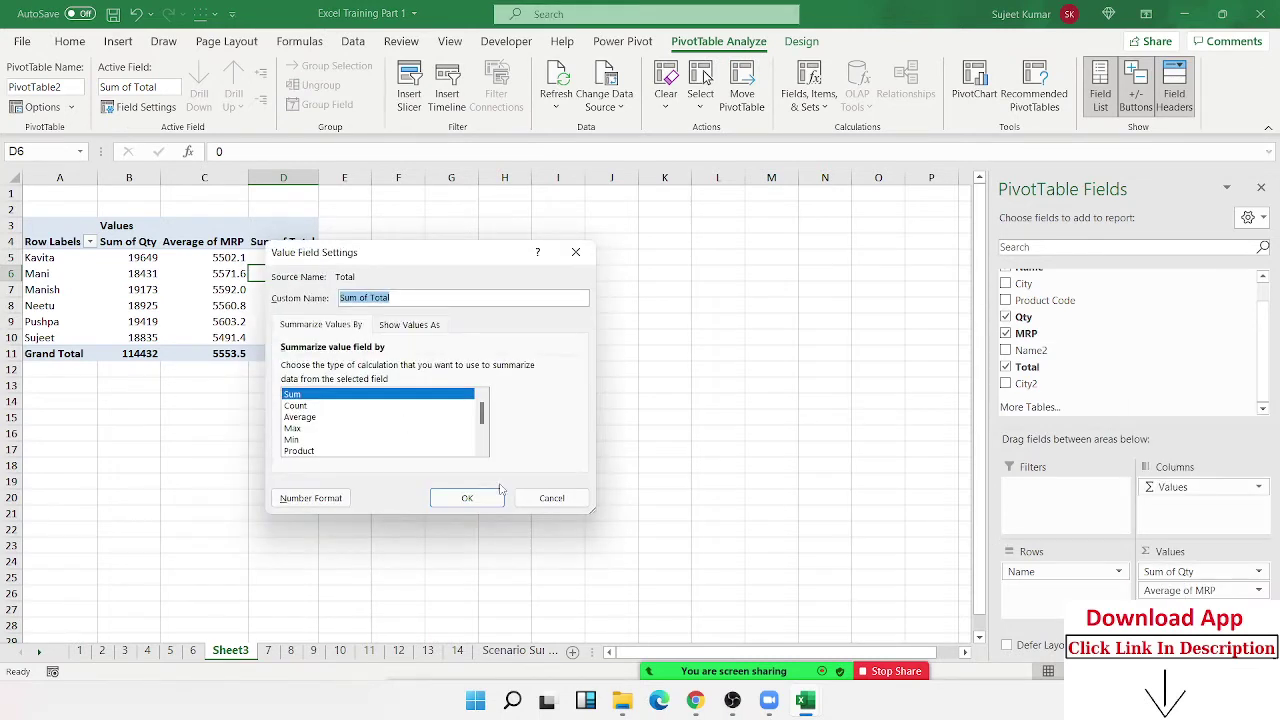
pyautogui.click(468, 497)
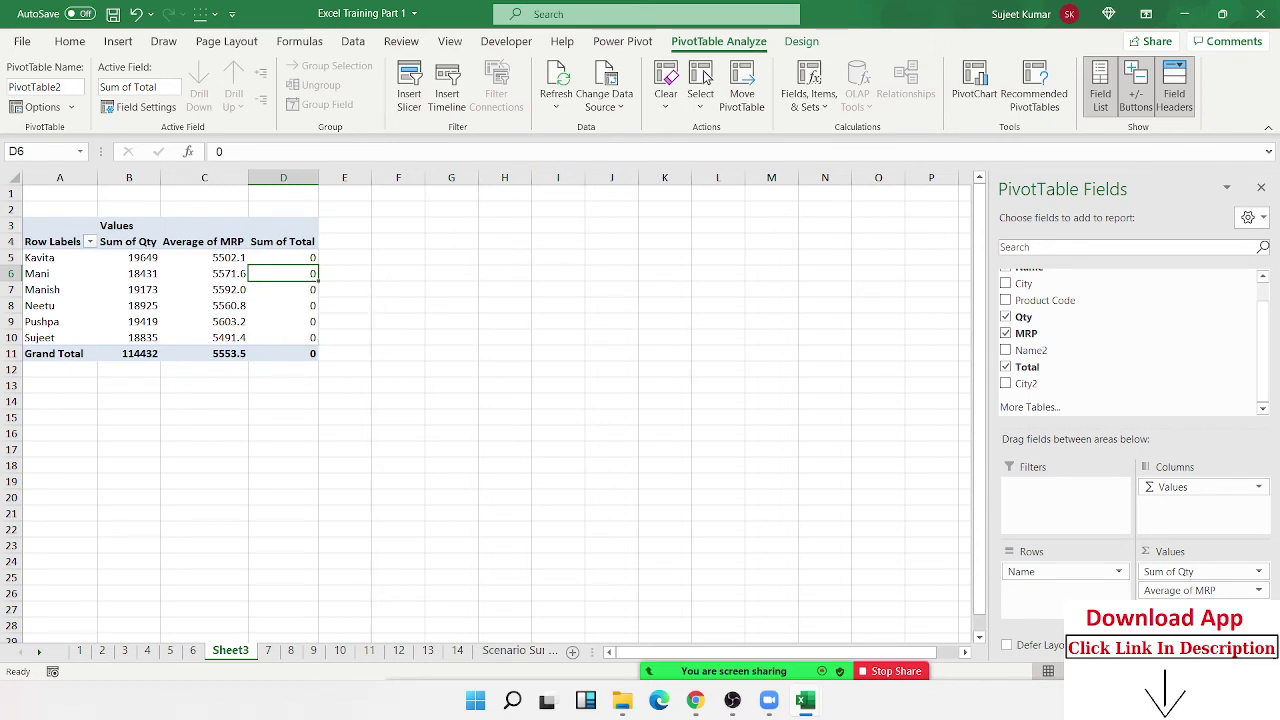
pyautogui.click(1258, 609)
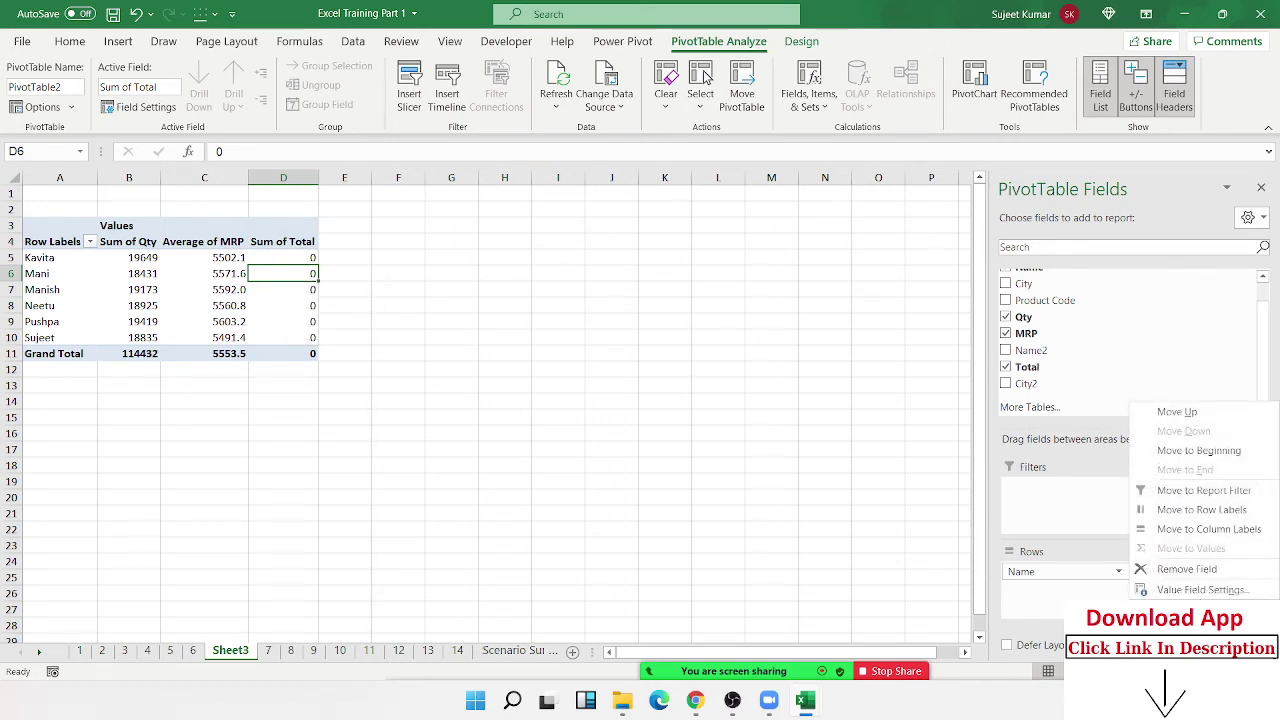
pyautogui.click(808, 100)
# Step: Remove the stray space so Total's formula reads =Qty*MRP, then refresh the PivotTable
pyautogui.click(833, 143)
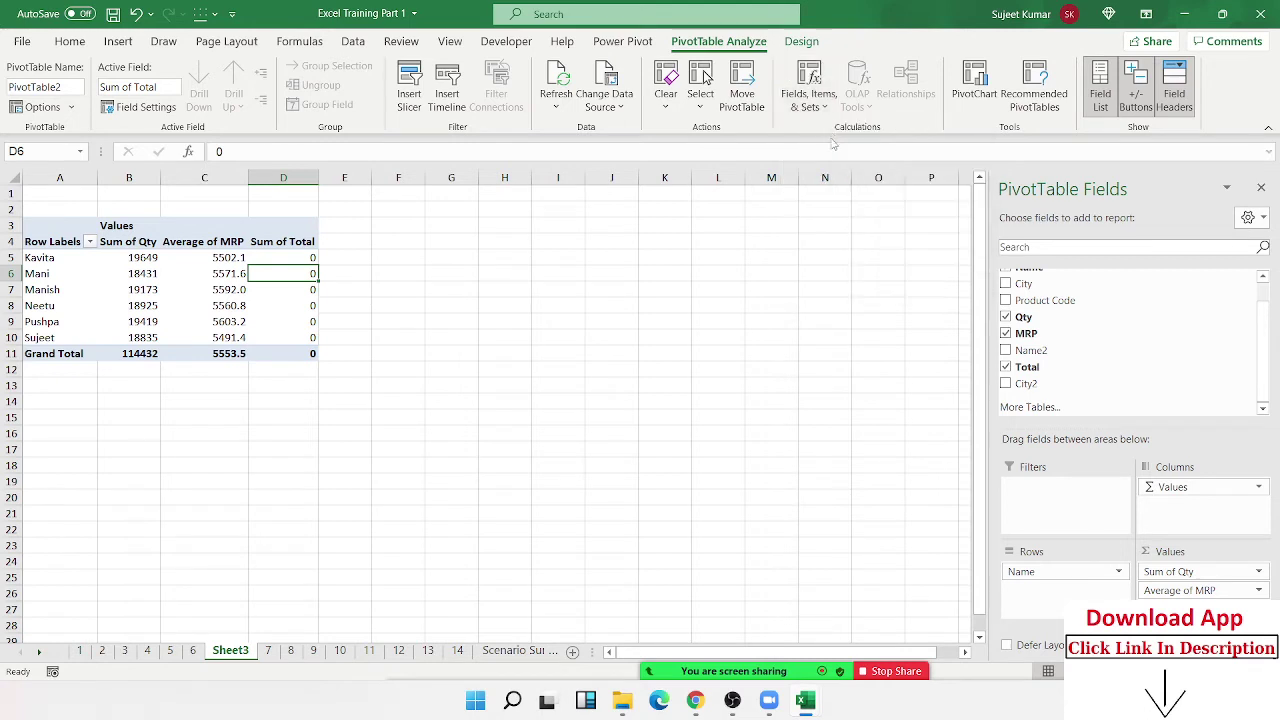
pyautogui.click(520, 288)
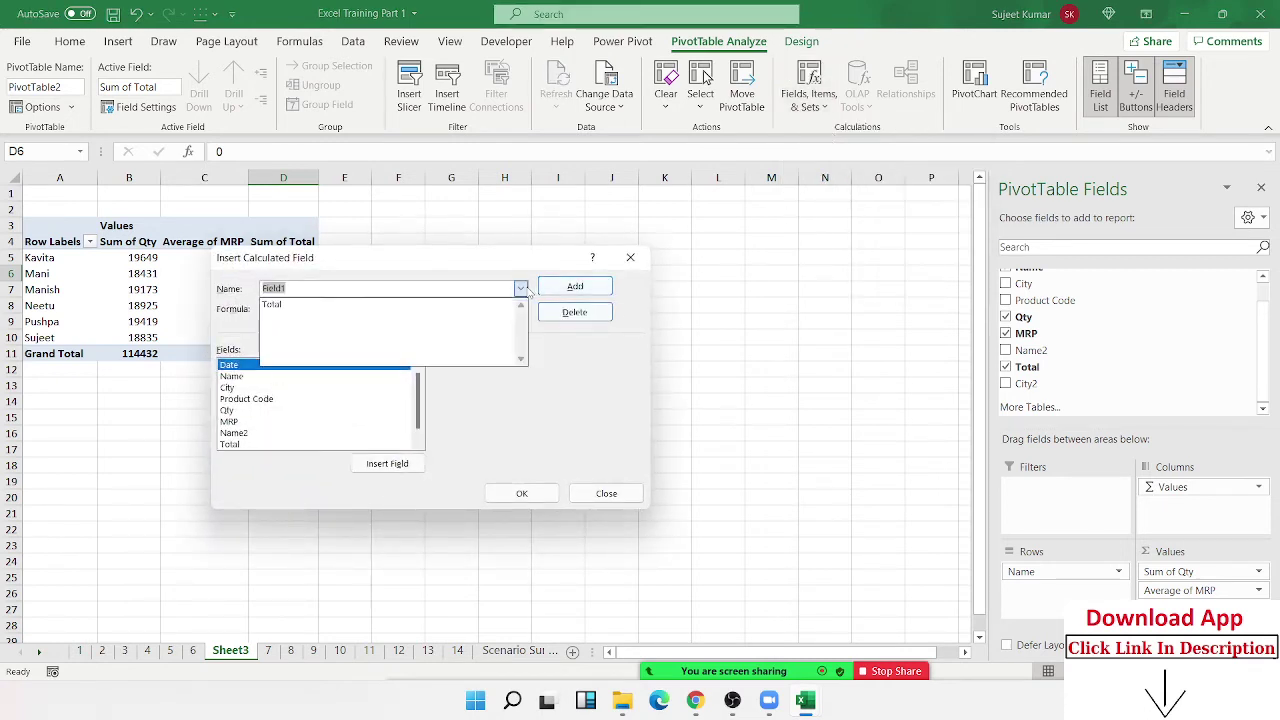
pyautogui.click(430, 303)
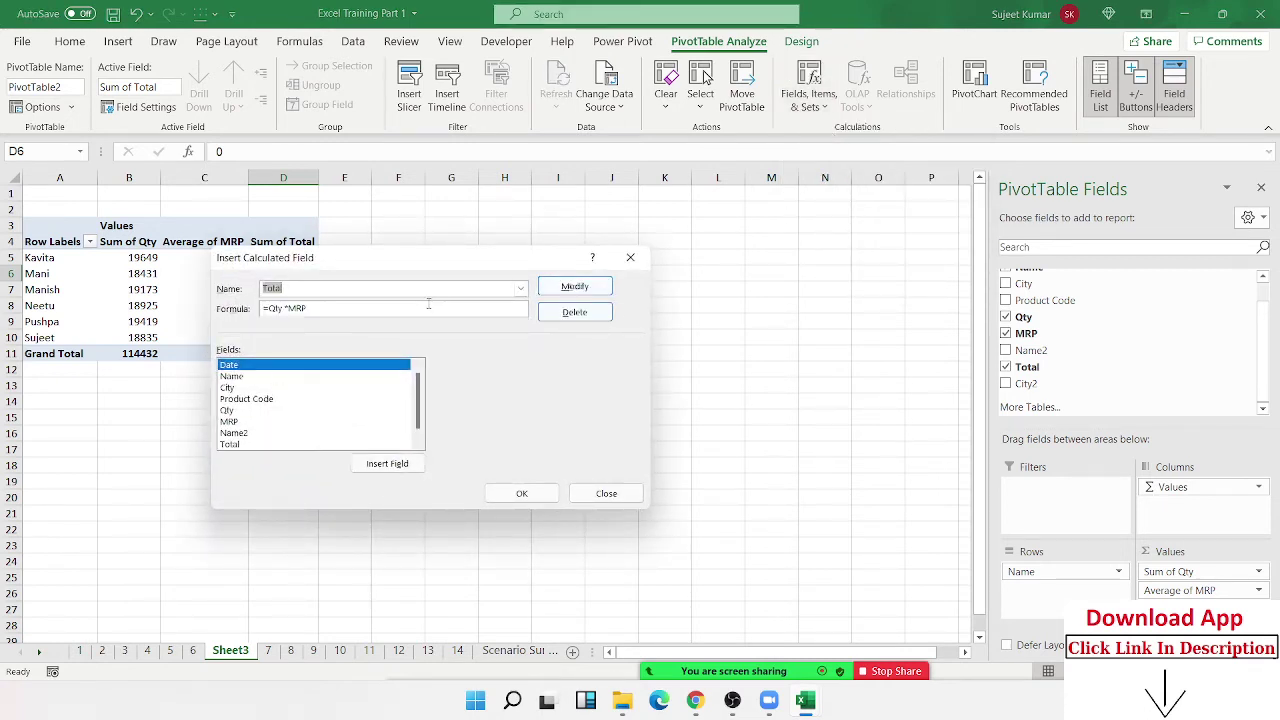
pyautogui.click(273, 308)
pyautogui.scroll(-1, 367, 395)
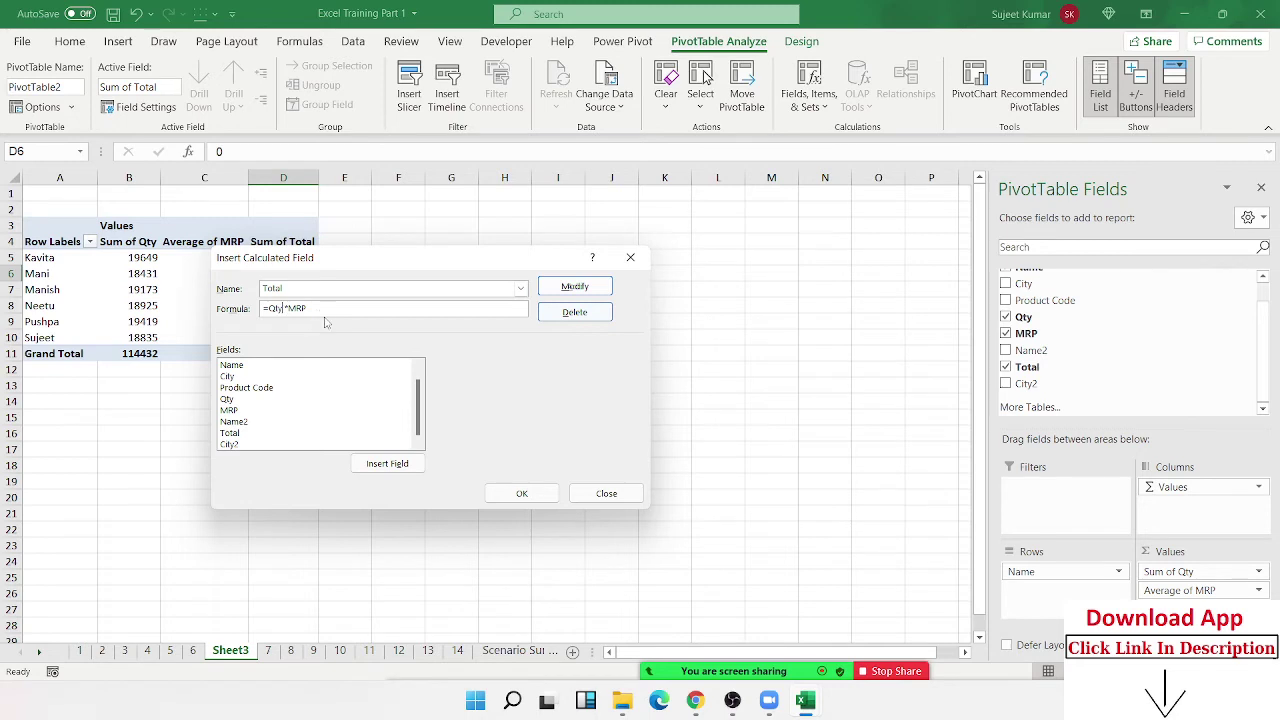
pyautogui.press('Delete')
pyautogui.click(578, 288)
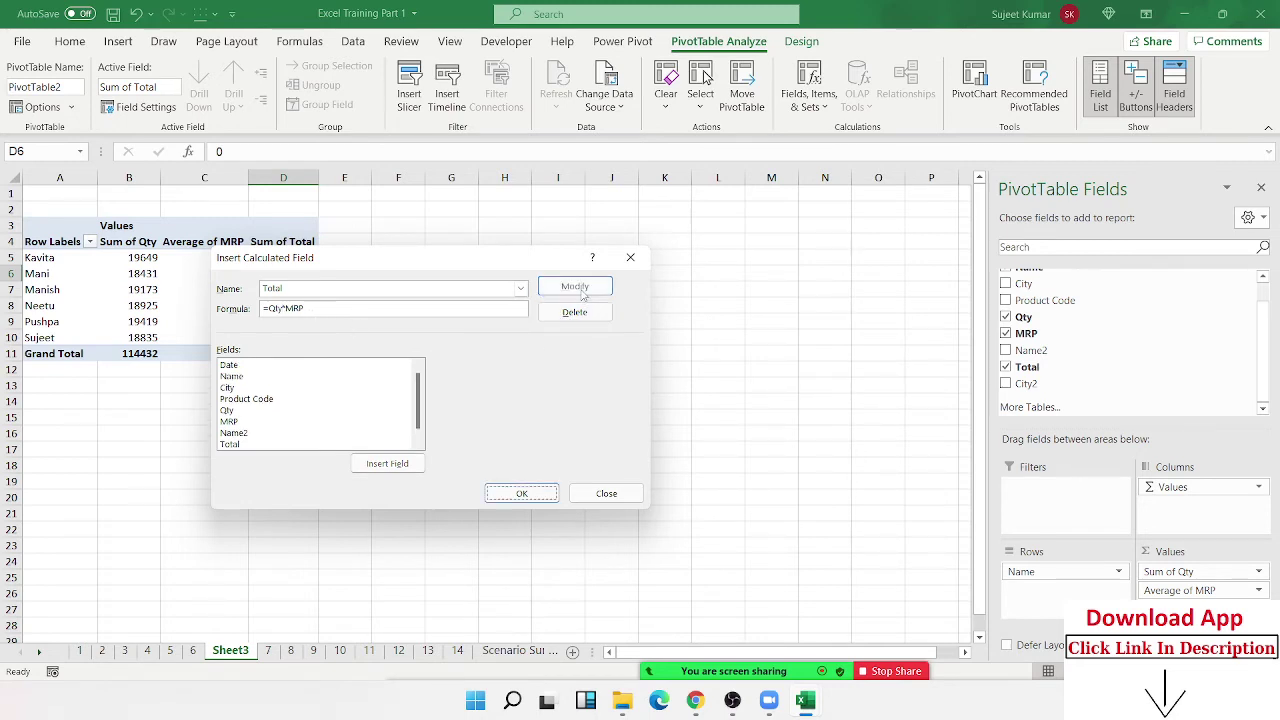
pyautogui.click(528, 492)
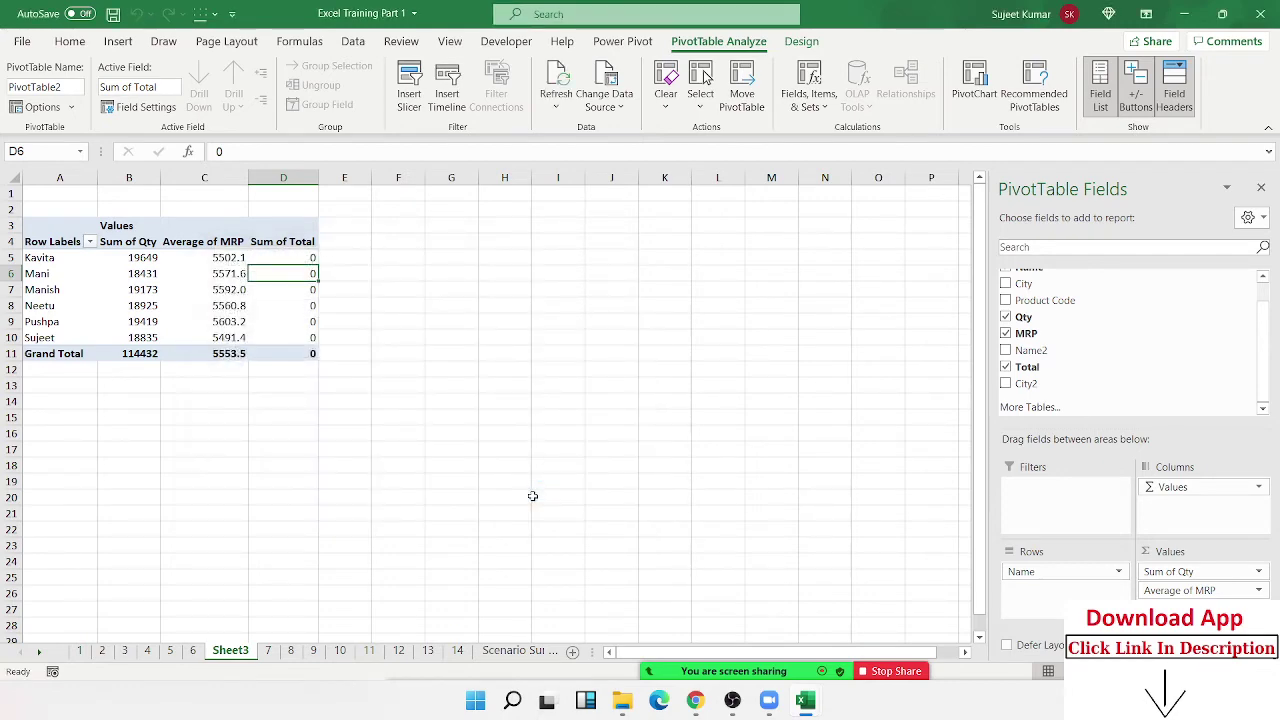
pyautogui.rightClick(303, 273)
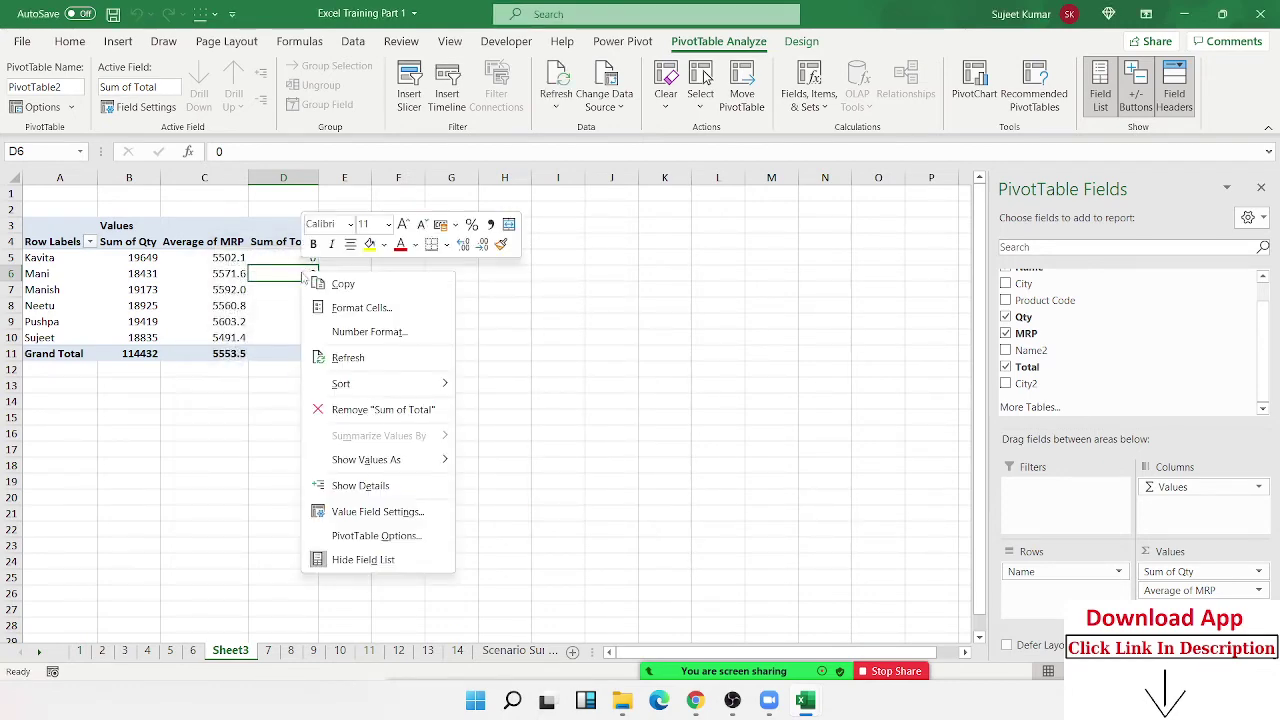
pyautogui.click(369, 358)
# Step: Copy the sheet 7 sales table and paste it into a new workbook, Book3
pyautogui.click(267, 651)
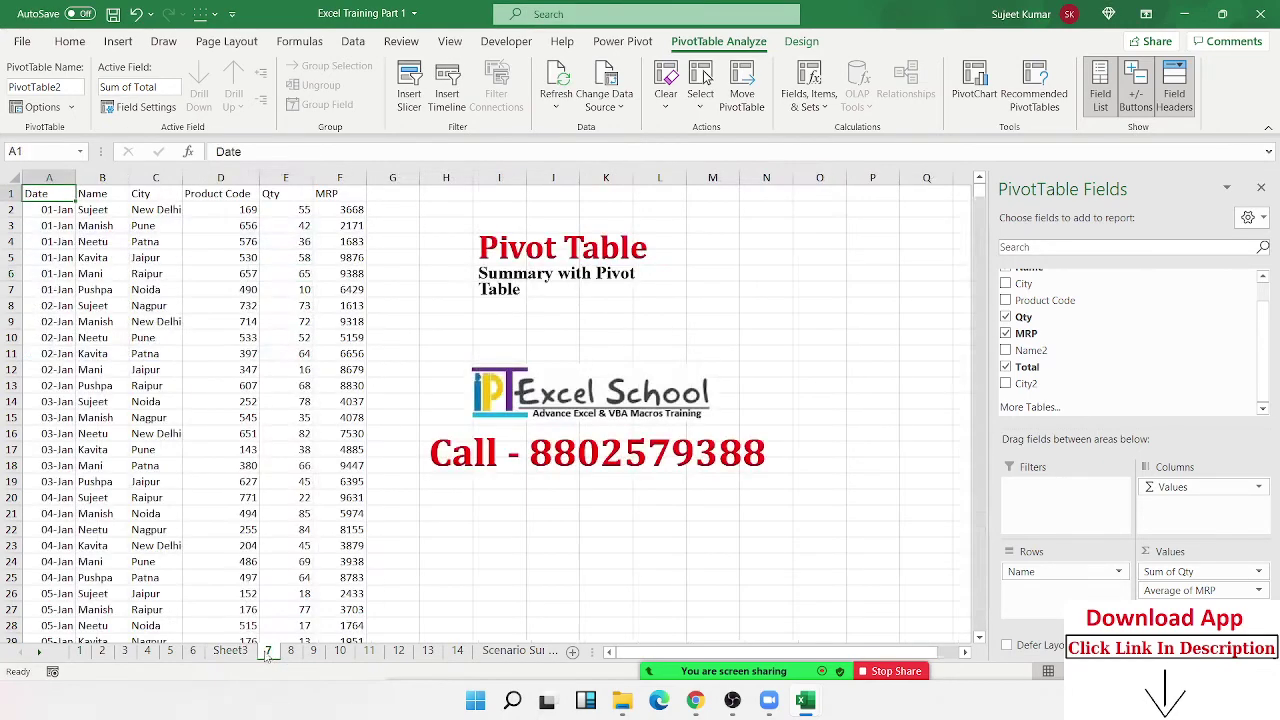
pyautogui.hotkey('ctrl', 'shift', 'Right')
pyautogui.hotkey('ctrl', 'shift', 'Down')
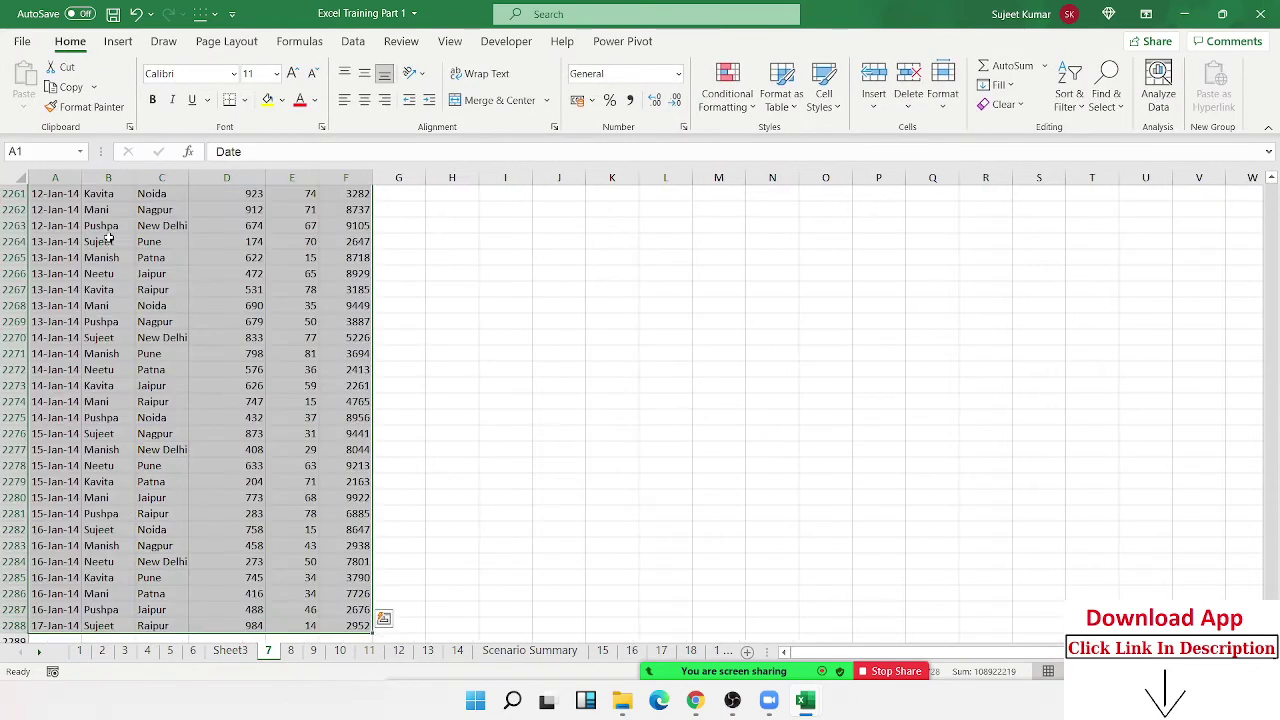
pyautogui.hotkey('ctrl', 'c')
pyautogui.hotkey('ctrl', 'n')
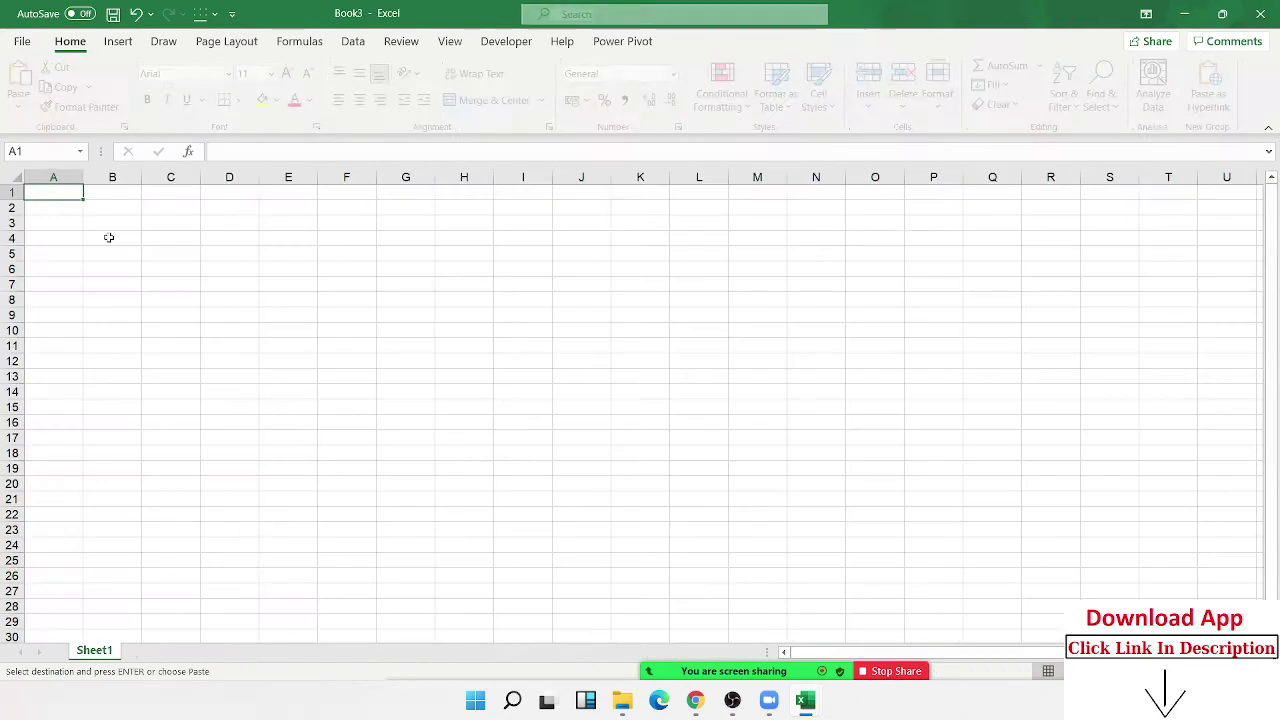
pyautogui.hotkey('ctrl', 'v')
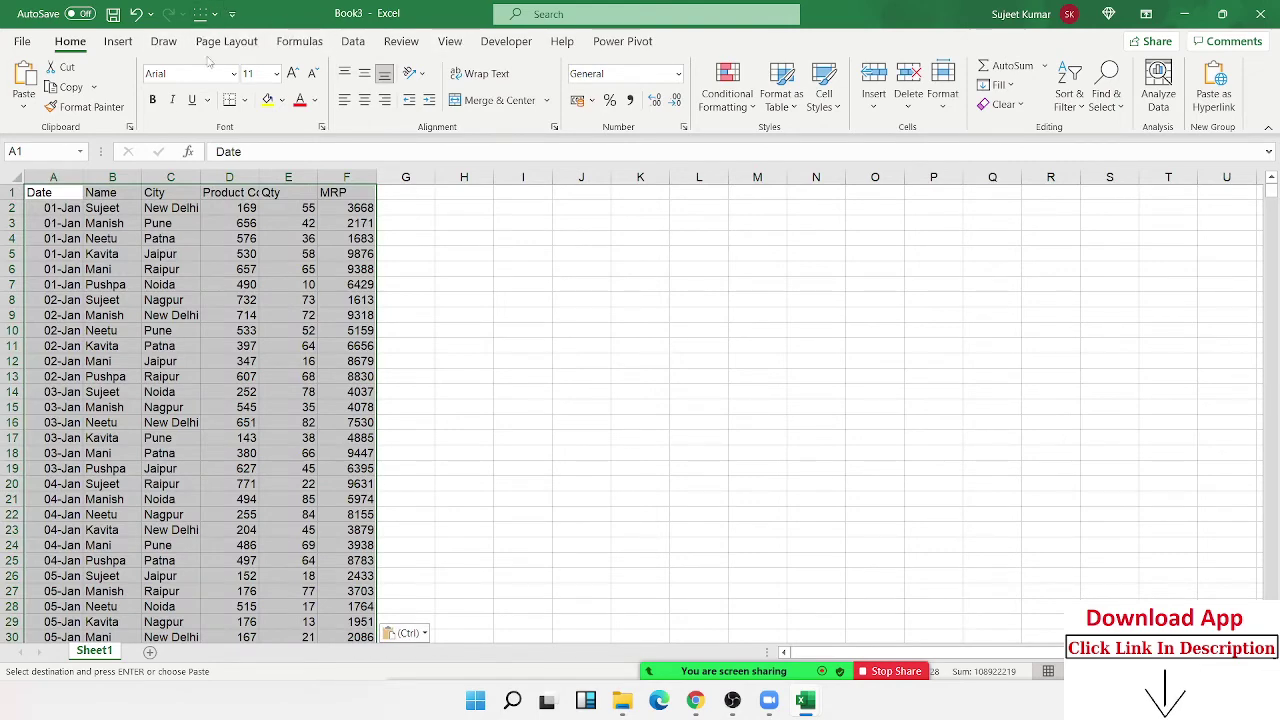
# Step: Insert a PivotTable on a new sheet with Name in Rows and Qty and MRP in Values
pyautogui.click(118, 41)
pyautogui.click(30, 95)
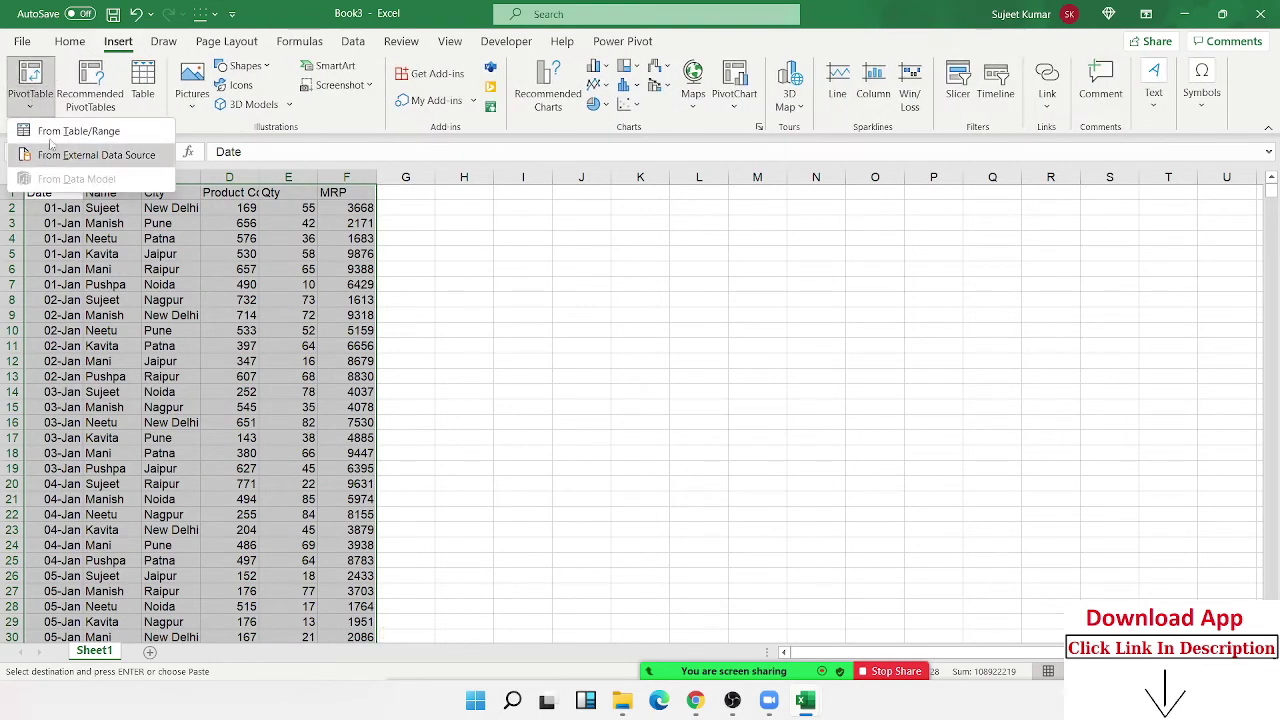
pyautogui.click(78, 131)
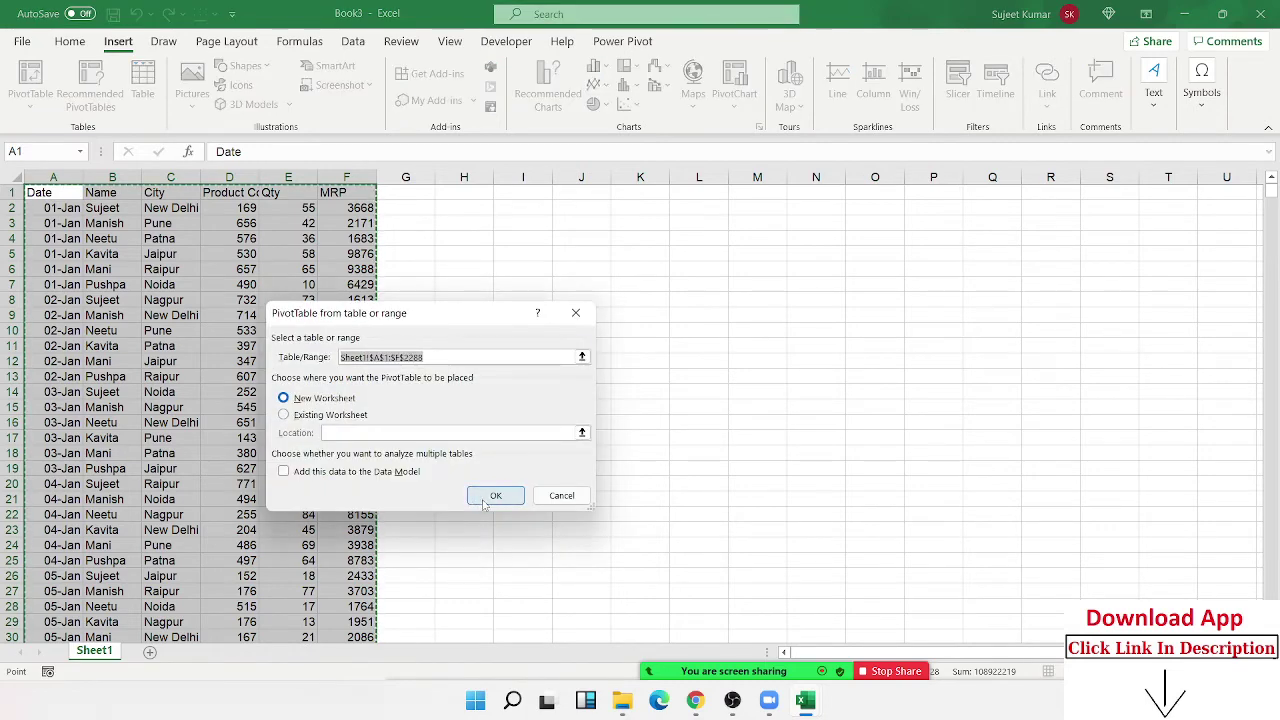
pyautogui.click(494, 495)
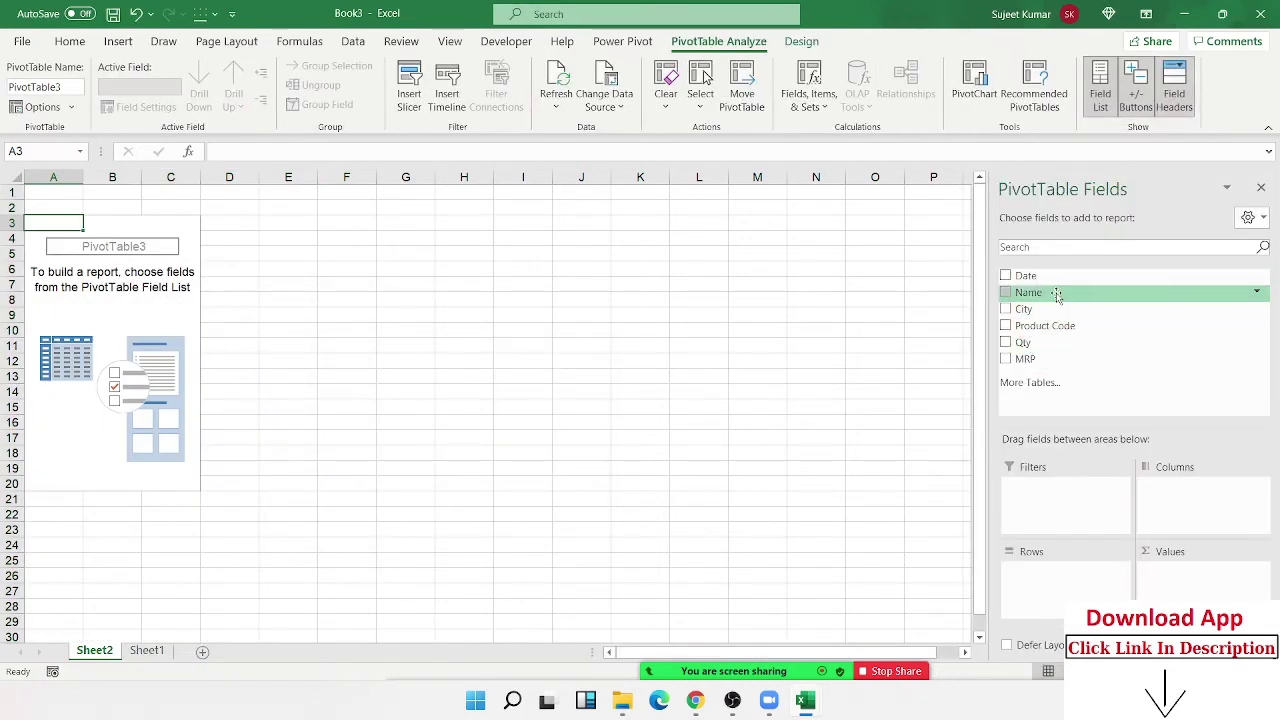
pyautogui.moveTo(1063, 292)
pyautogui.mouseDown()
pyautogui.moveTo(1090, 592)
pyautogui.moveTo(1160, 595)
pyautogui.mouseUp()
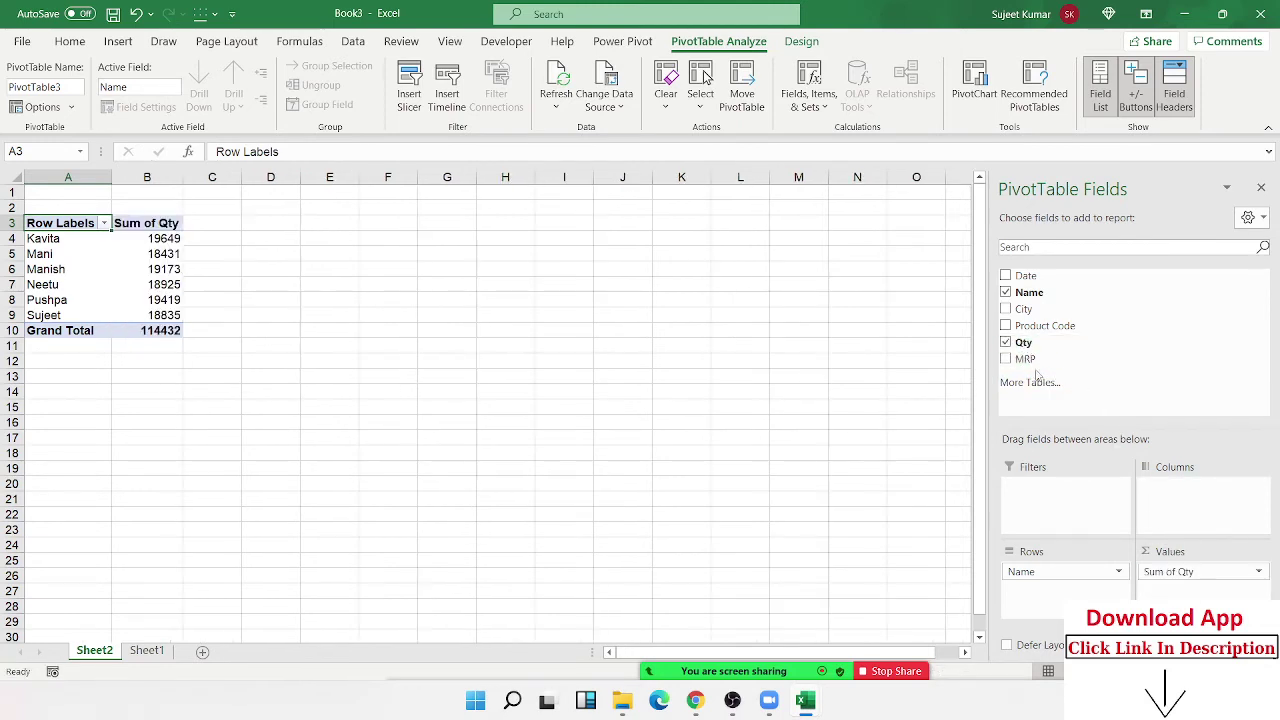
pyautogui.moveTo(1026, 358); pyautogui.dragTo(1140, 590)
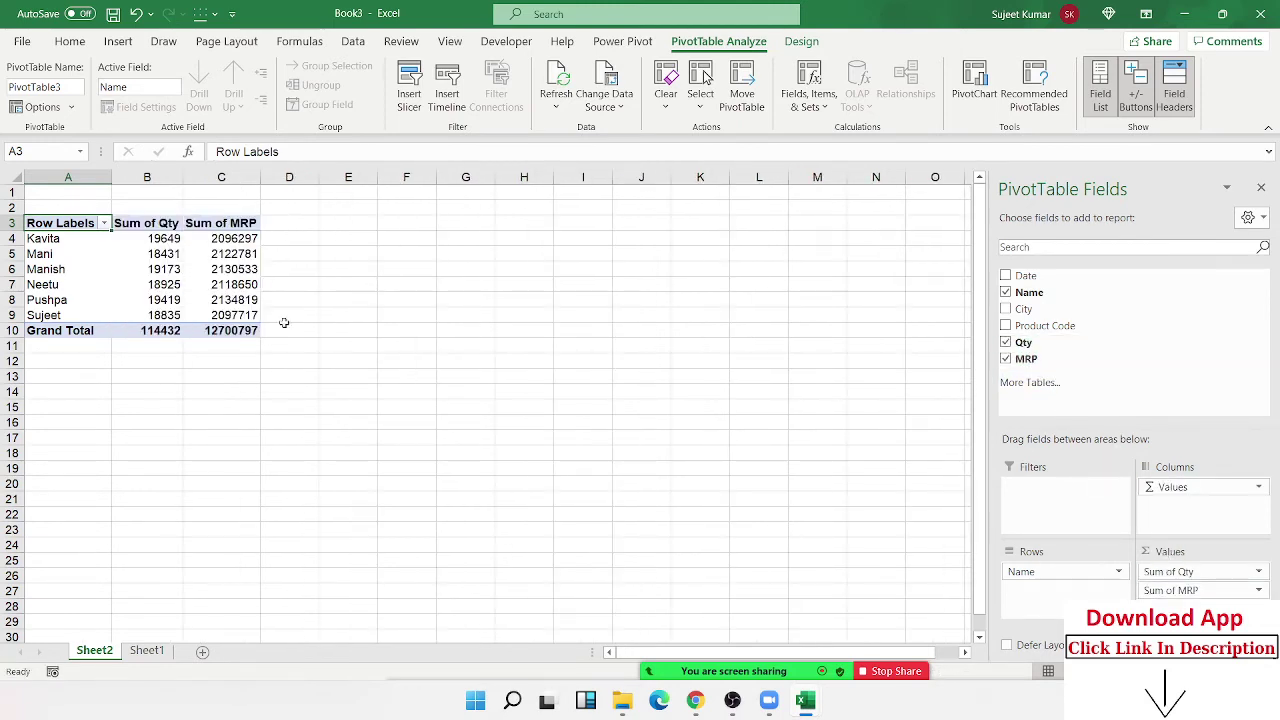
# Step: Change the MRP value field from Sum to Average
pyautogui.click(1165, 590)
pyautogui.click(1172, 567)
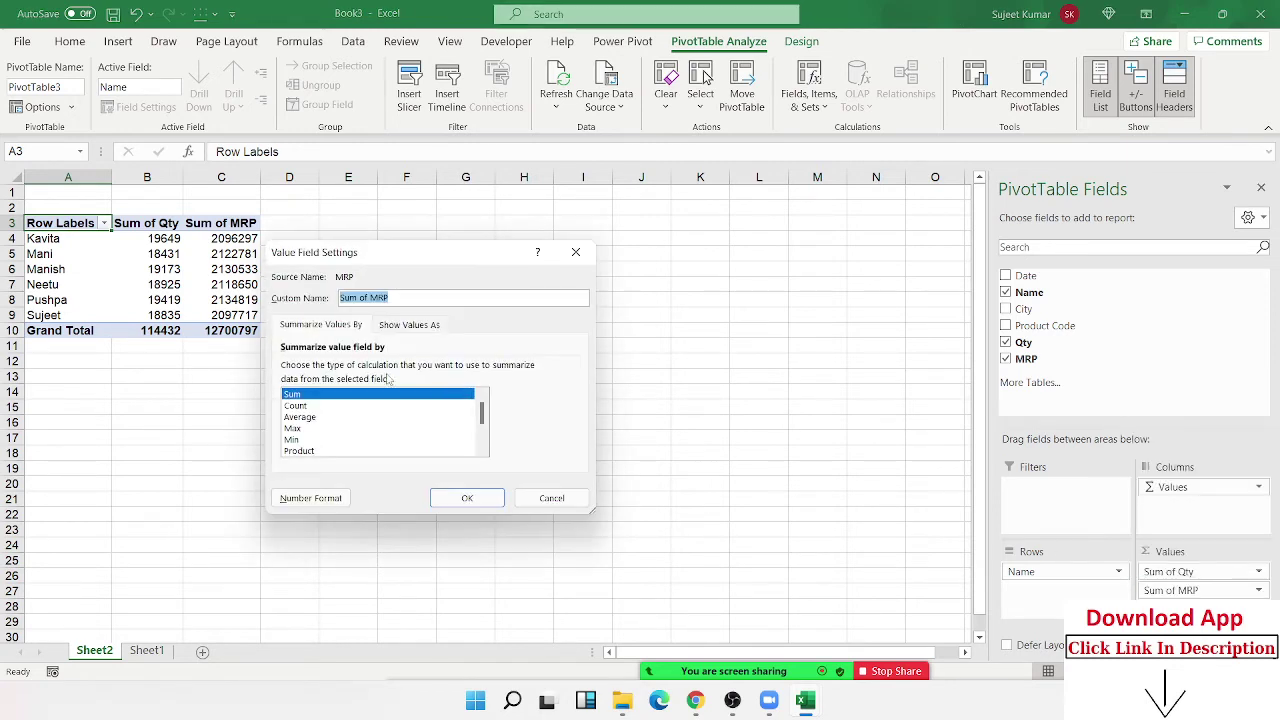
pyautogui.click(300, 417)
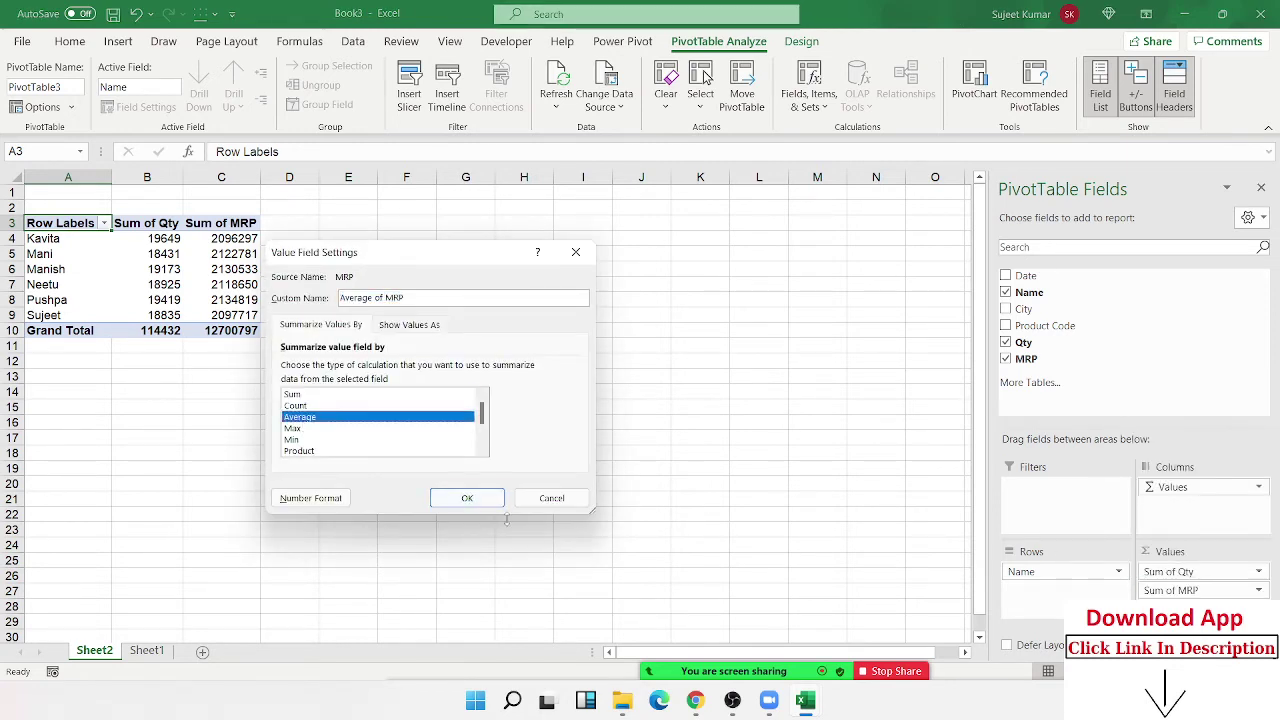
pyautogui.click(467, 498)
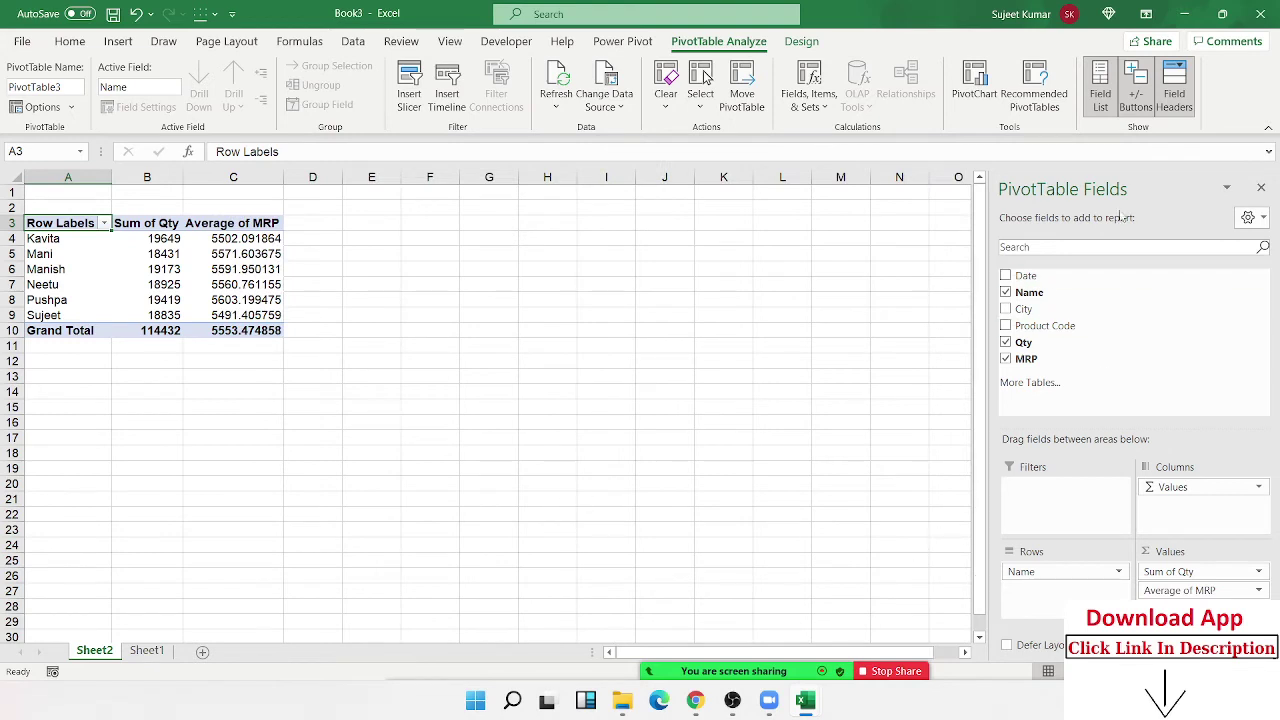
# Step: Create a calculated field 'Total' with formula =Qty*MRP, adding a Sum of Total column to the pivot
pyautogui.click(826, 91)
pyautogui.click(845, 128)
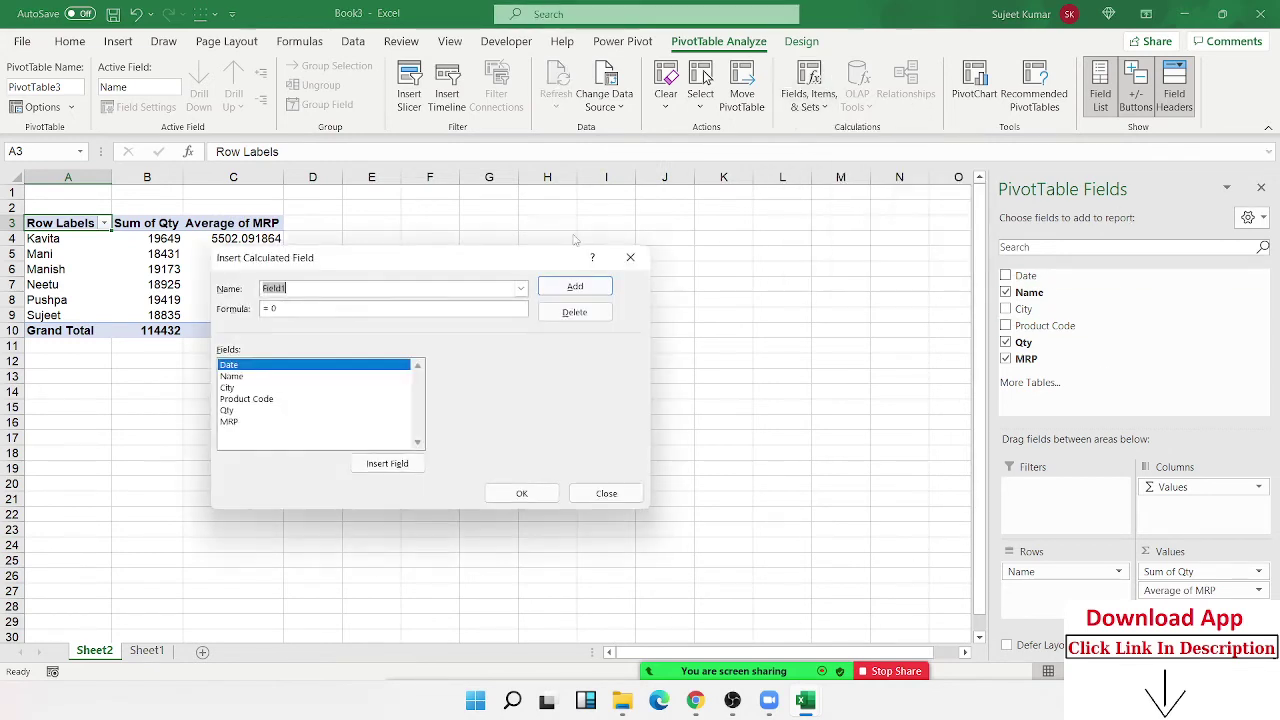
pyautogui.write('Tota')
pyautogui.write('l')
pyautogui.press('Tab')
pyautogui.write('=')
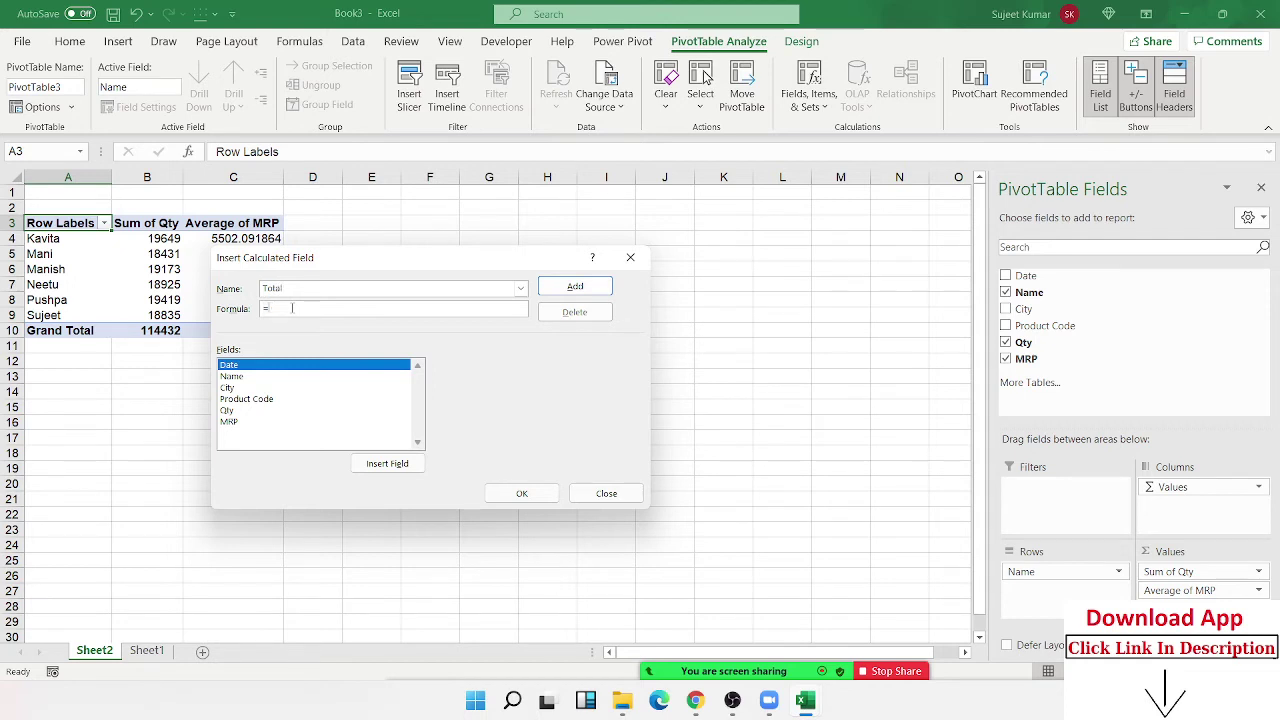
pyautogui.doubleClick(240, 411)
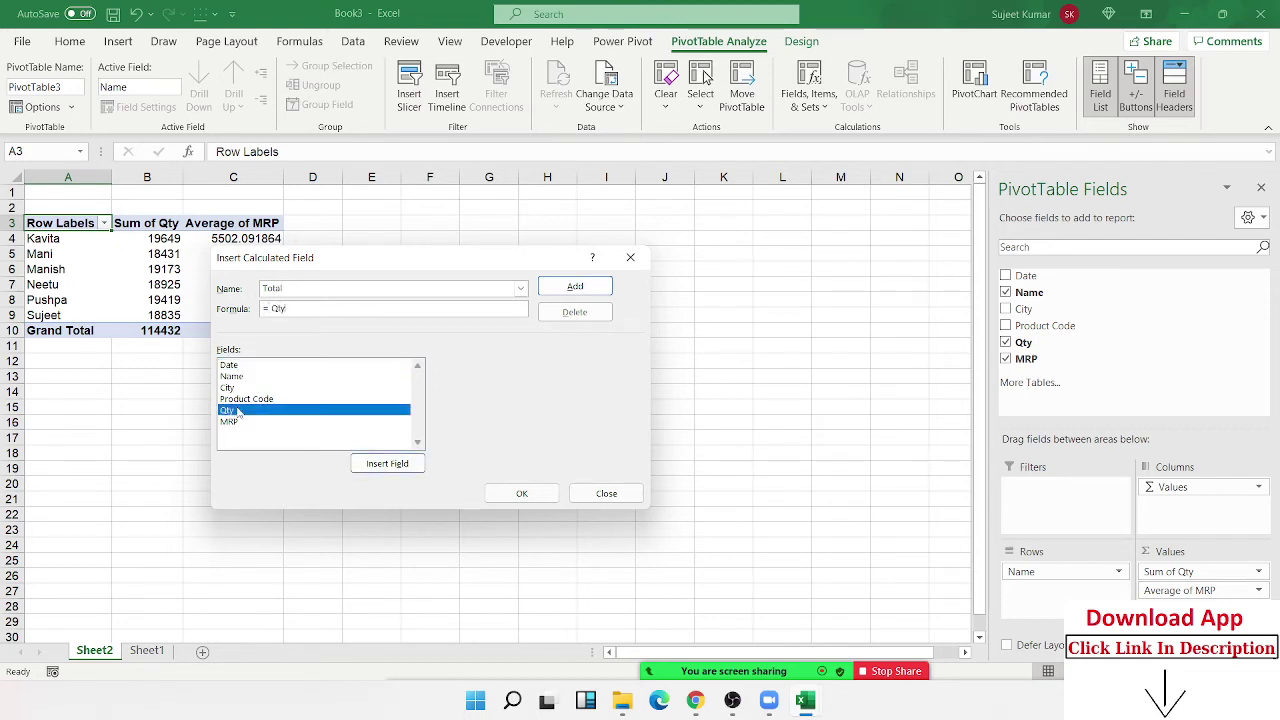
pyautogui.write('*')
pyautogui.doubleClick(240, 422)
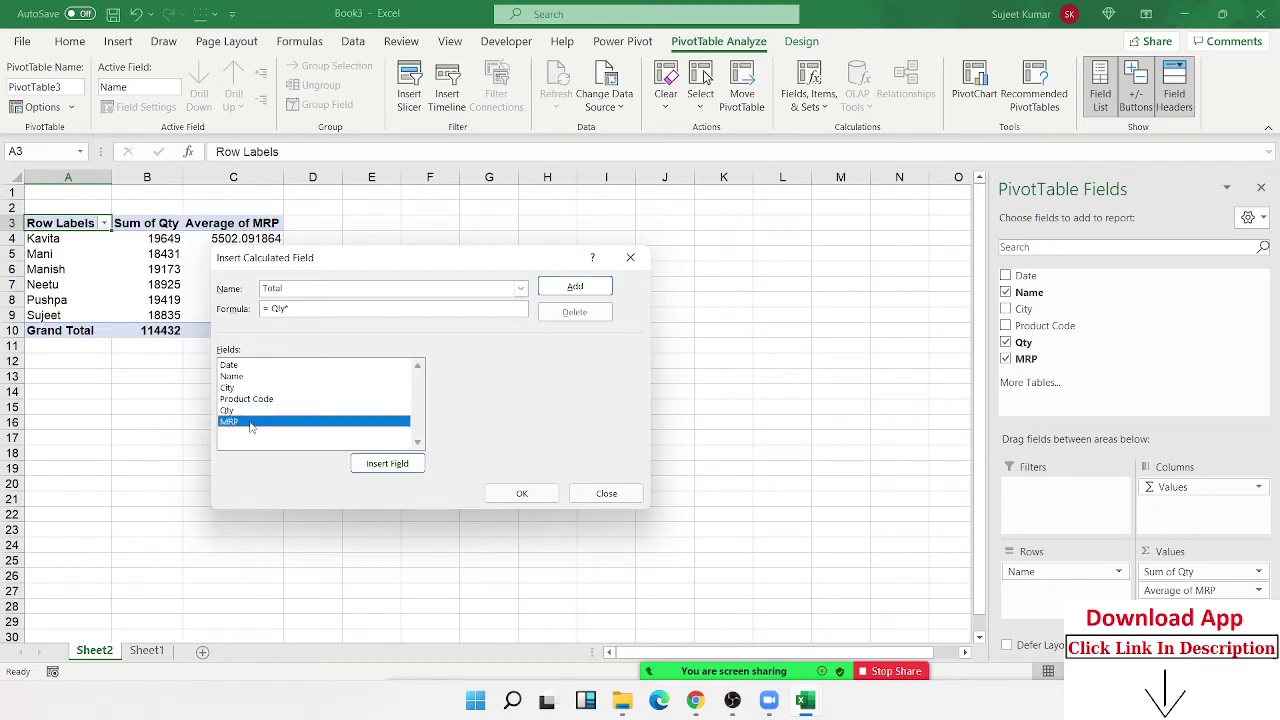
pyautogui.click(591, 288)
pyautogui.click(522, 493)
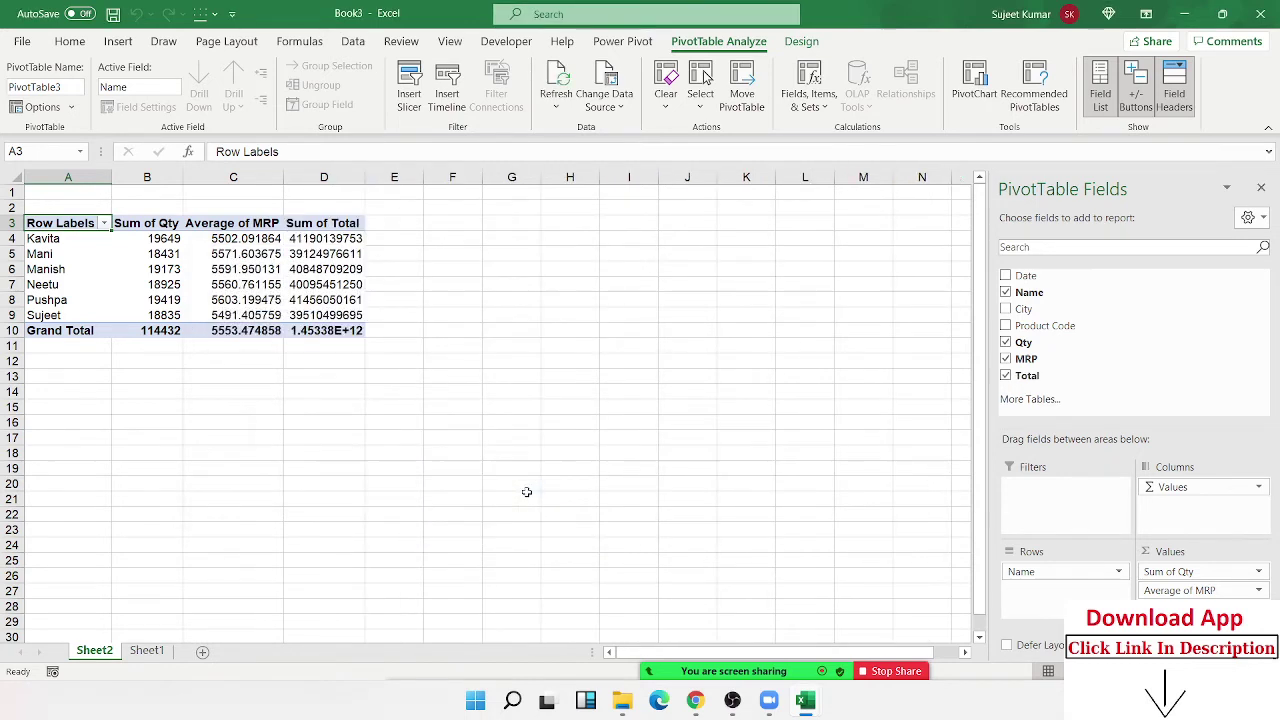
pyautogui.moveTo(322, 313); pyautogui.dragTo(322, 240)
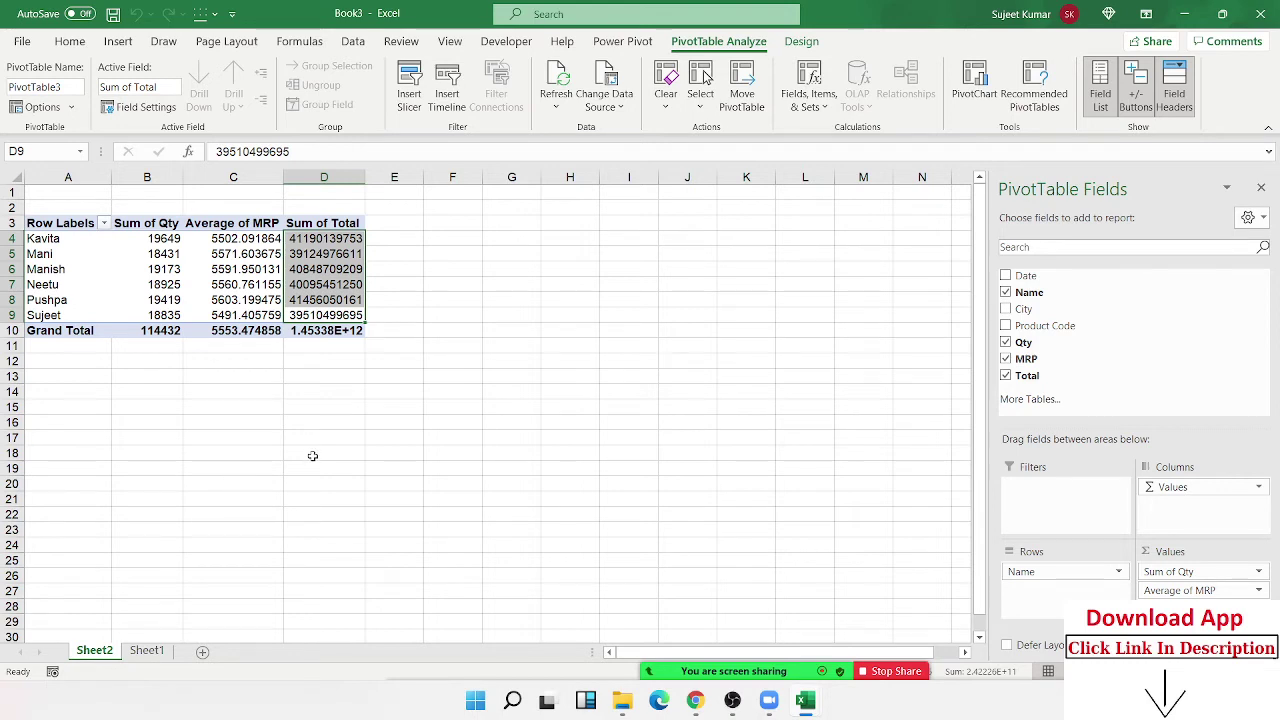
# Step: Drag the Total field into Values again to create a Sum of Total2 column
pyautogui.click(342, 315)
pyautogui.moveTo(342, 315); pyautogui.dragTo(330, 238)
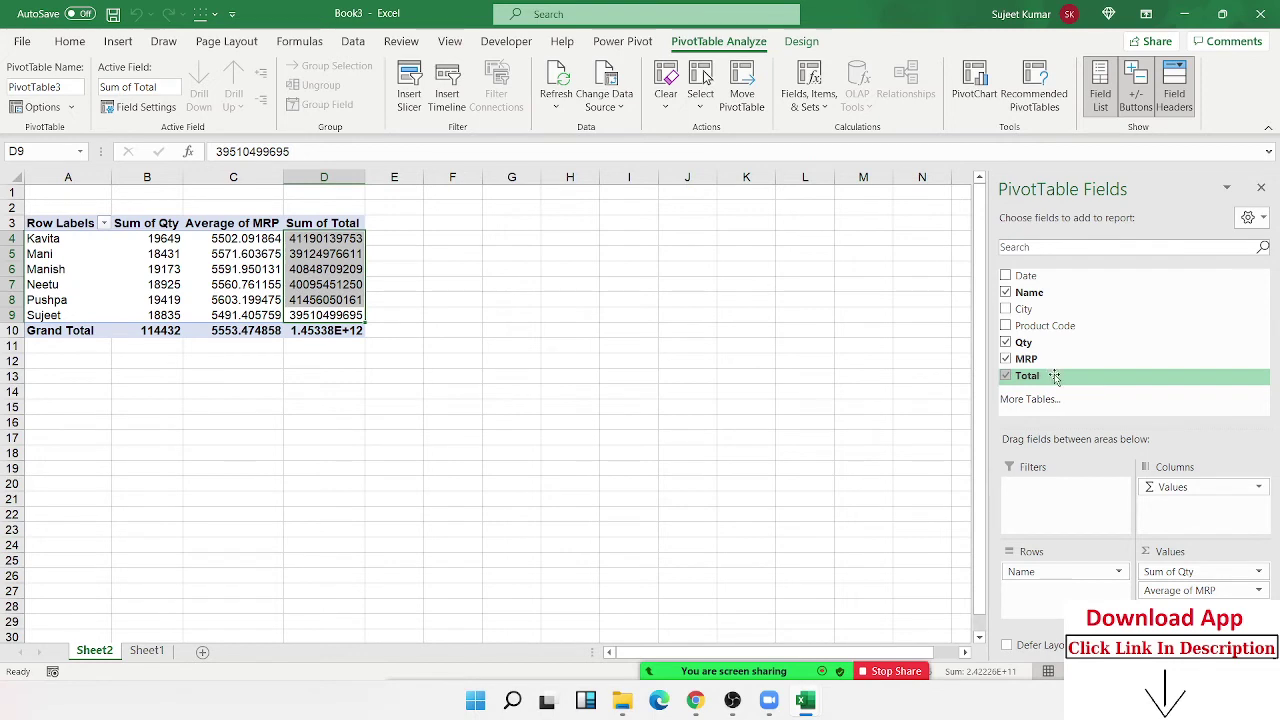
pyautogui.moveTo(1055, 376); pyautogui.dragTo(1200, 592)
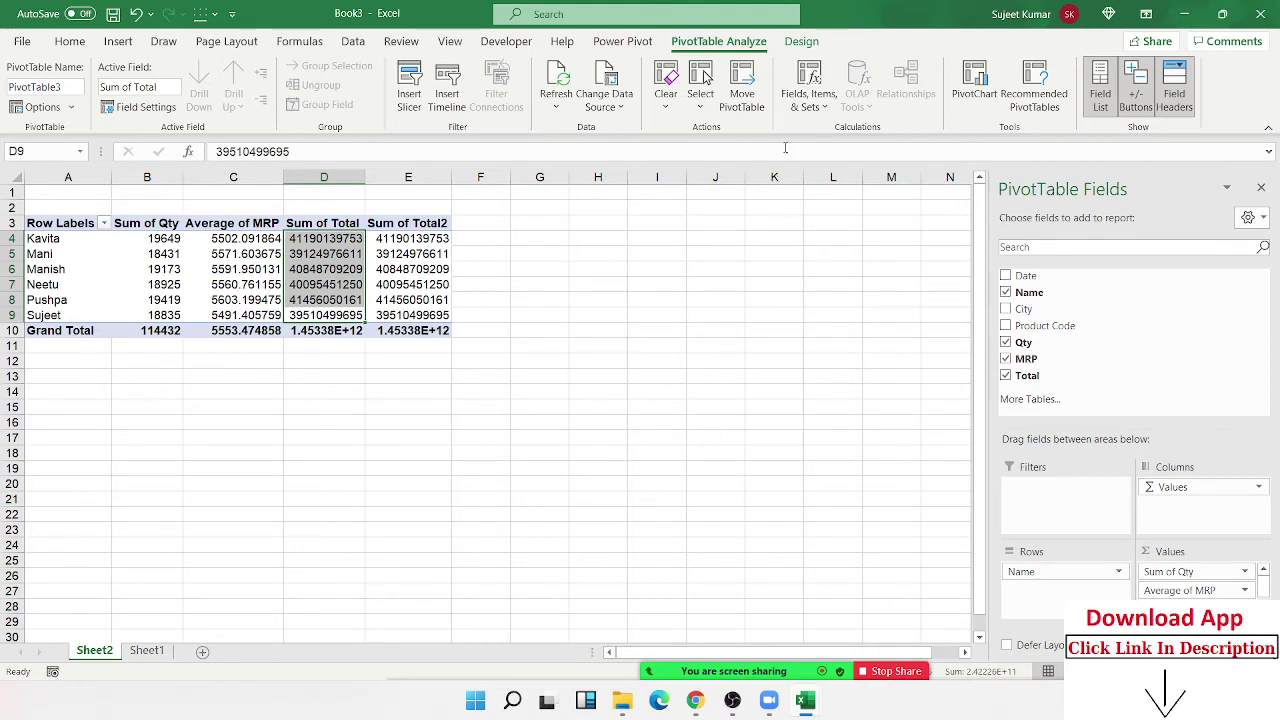
pyautogui.click(400, 224)
# Step: Show the Sum of Total2 values as % of Grand Total, e.g. Kavita 2.83%
pyautogui.doubleClick(400, 224)
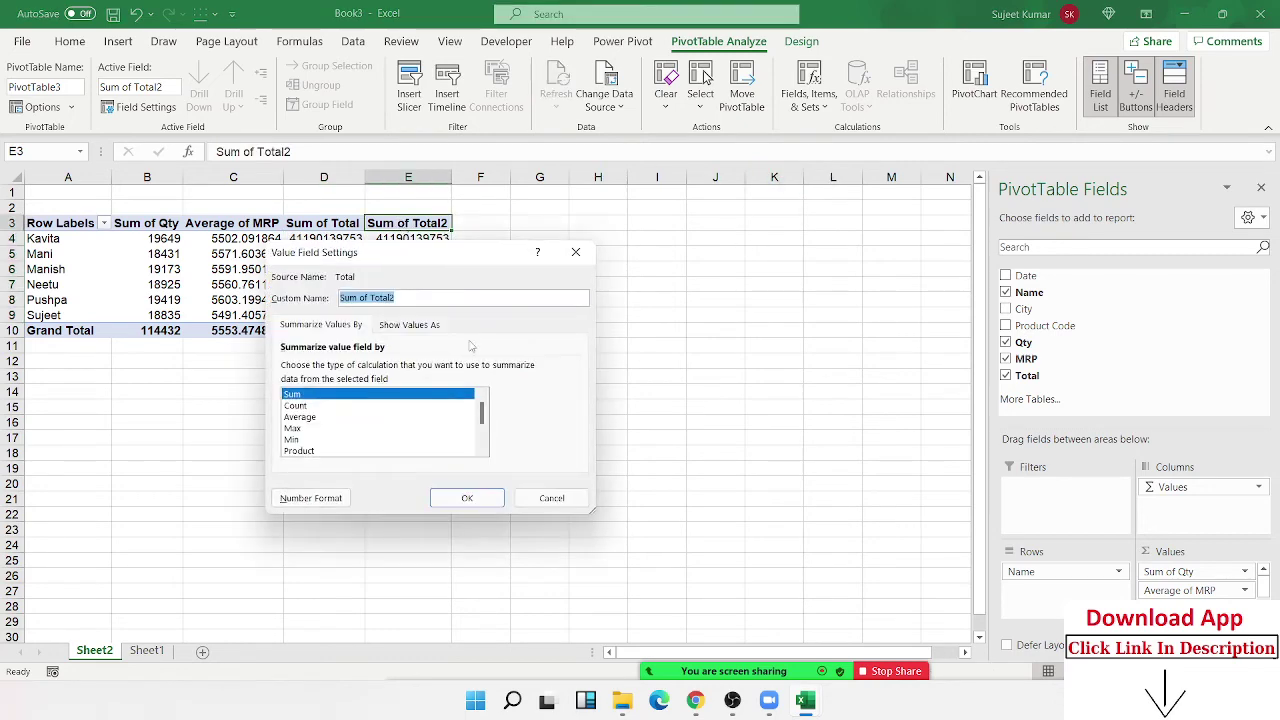
pyautogui.press('Return')
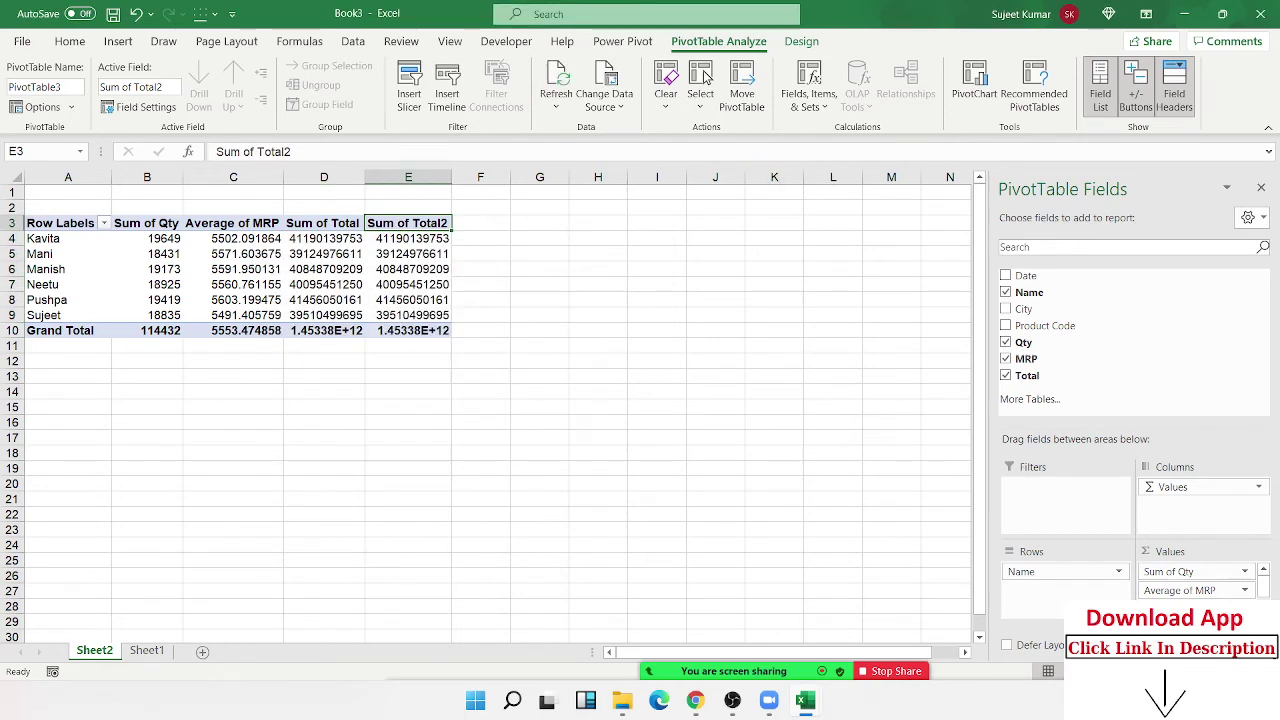
pyautogui.click(1244, 595)
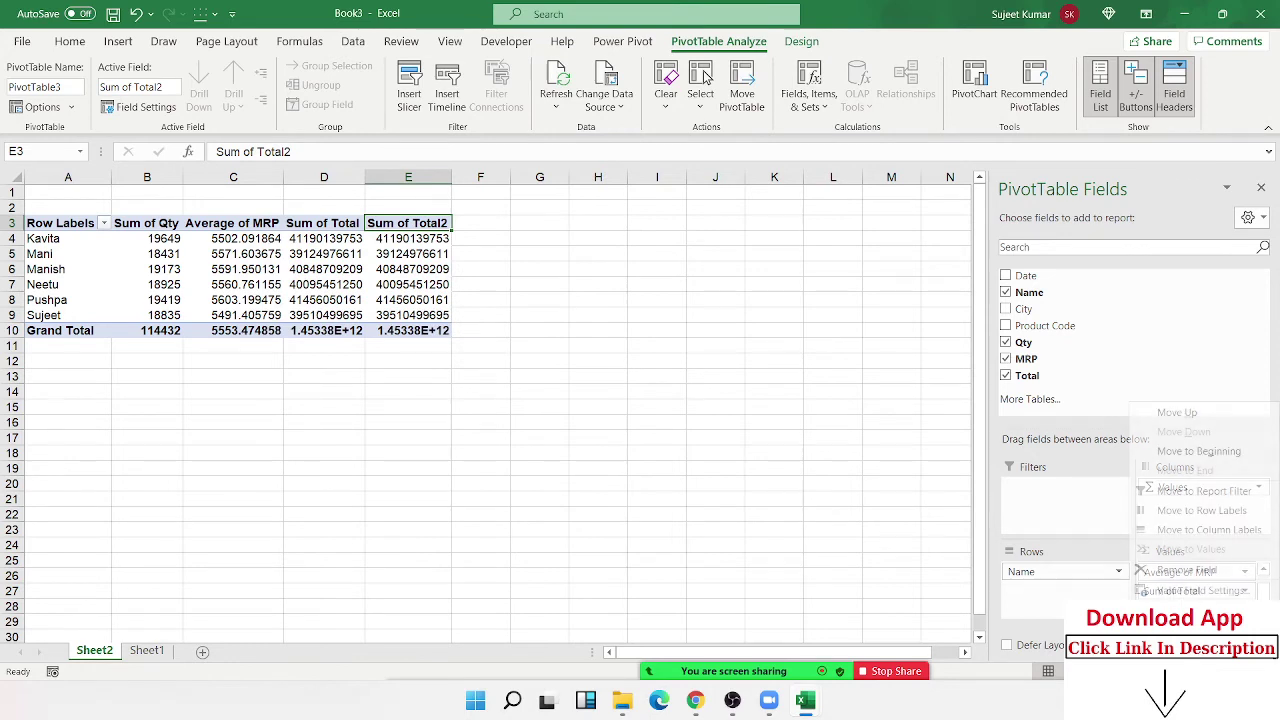
pyautogui.click(1200, 586)
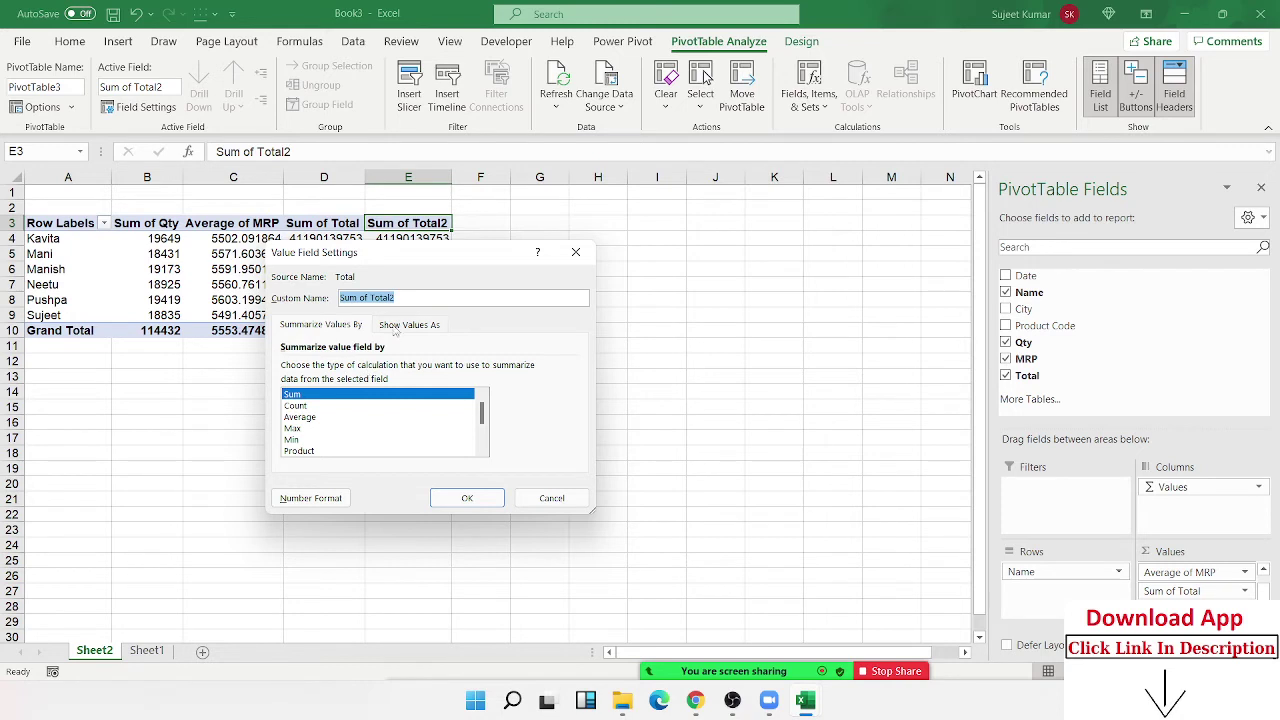
pyautogui.click(397, 326)
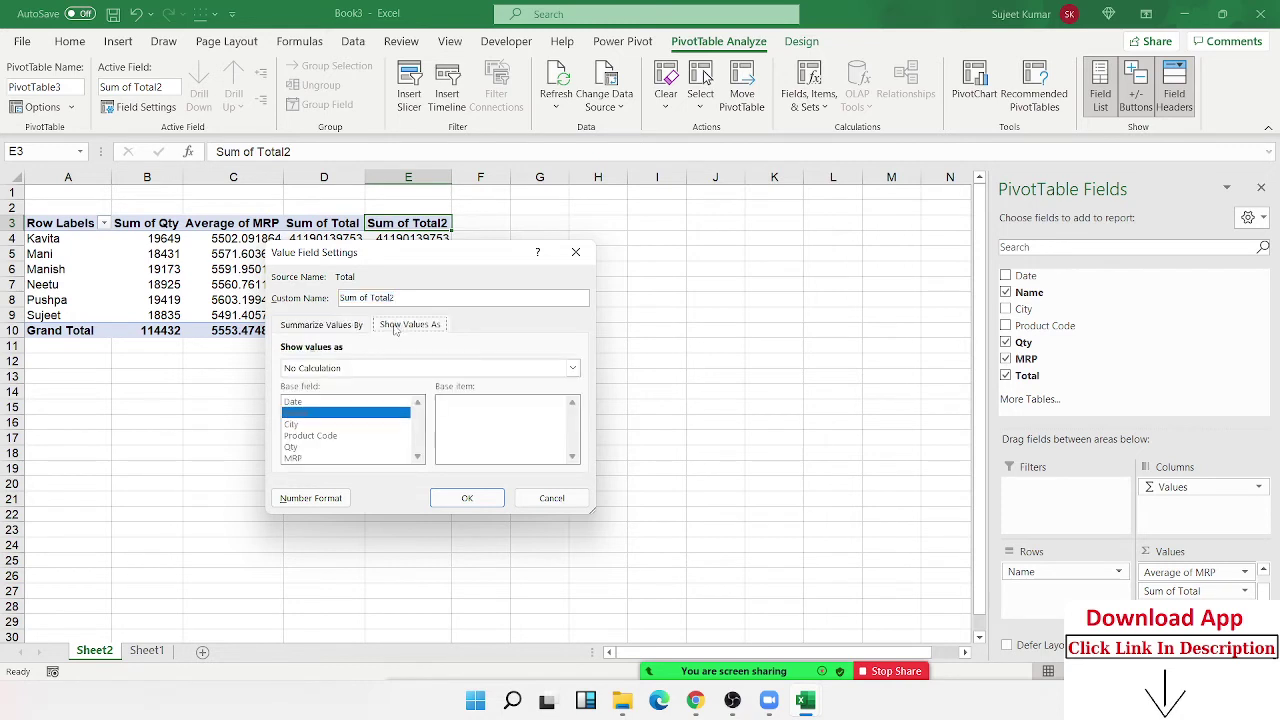
pyautogui.click(384, 370)
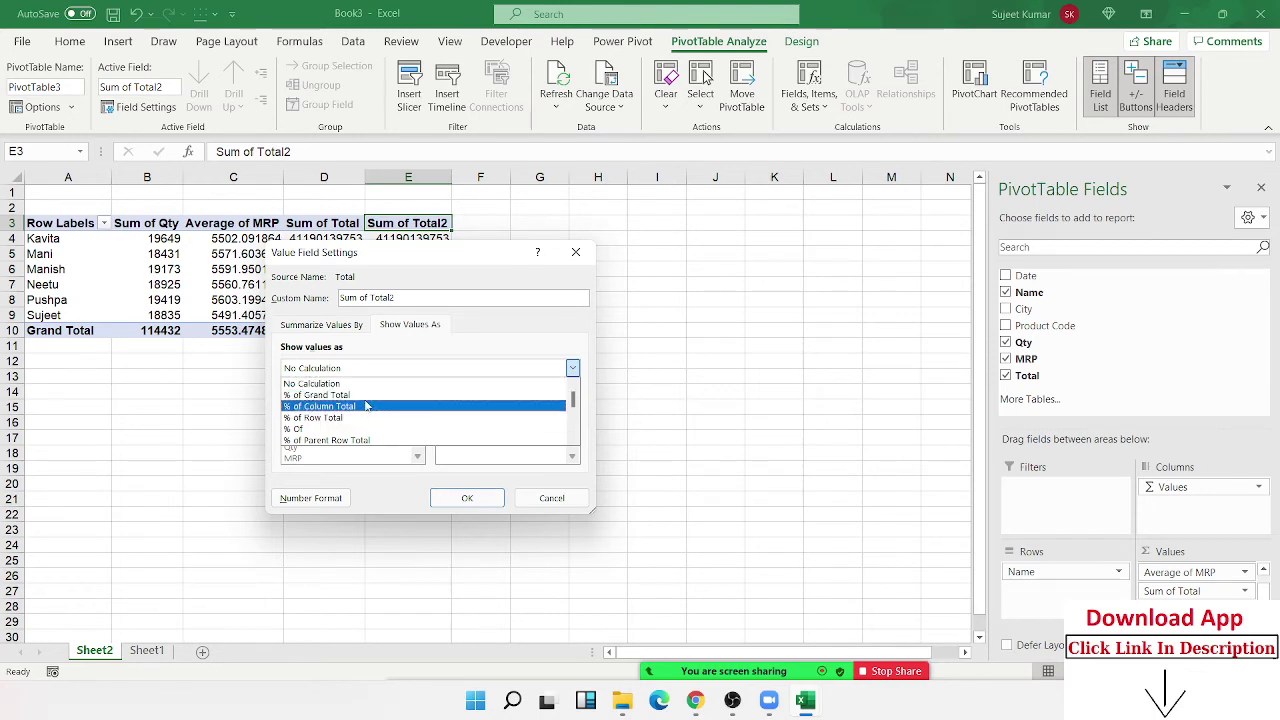
pyautogui.click(366, 395)
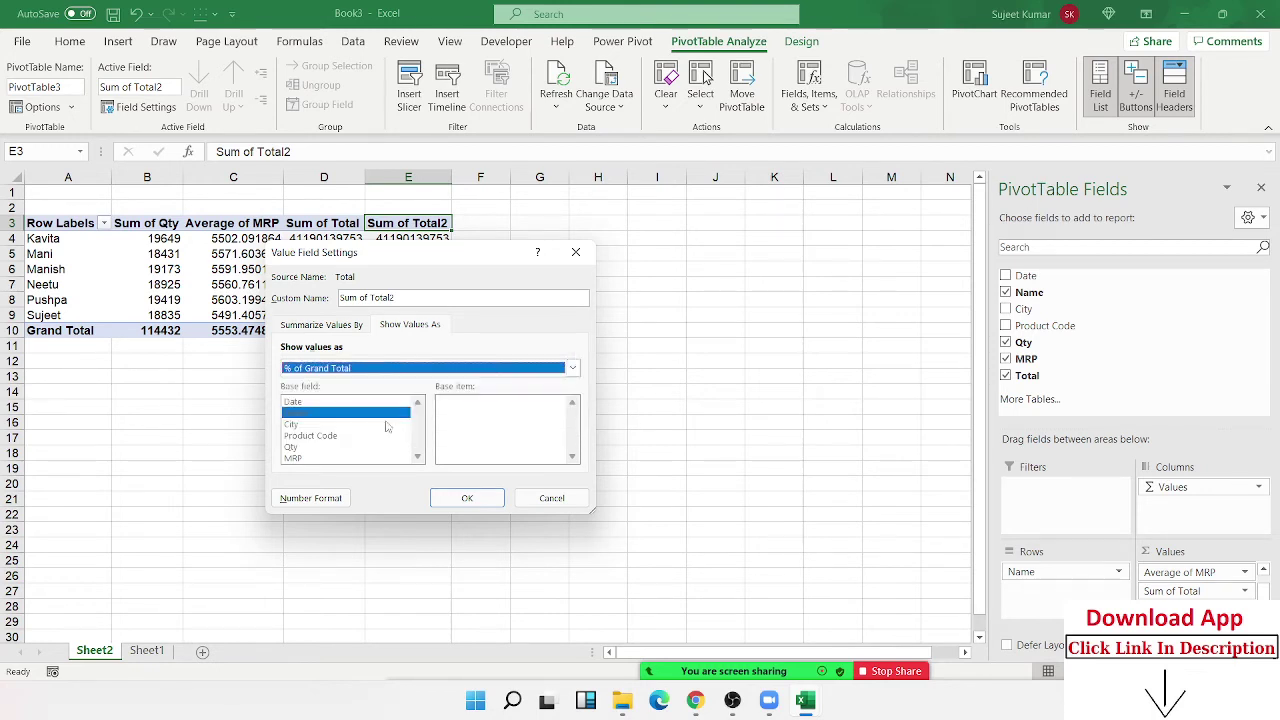
pyautogui.click(470, 498)
pyautogui.moveTo(430, 315); pyautogui.dragTo(417, 248)
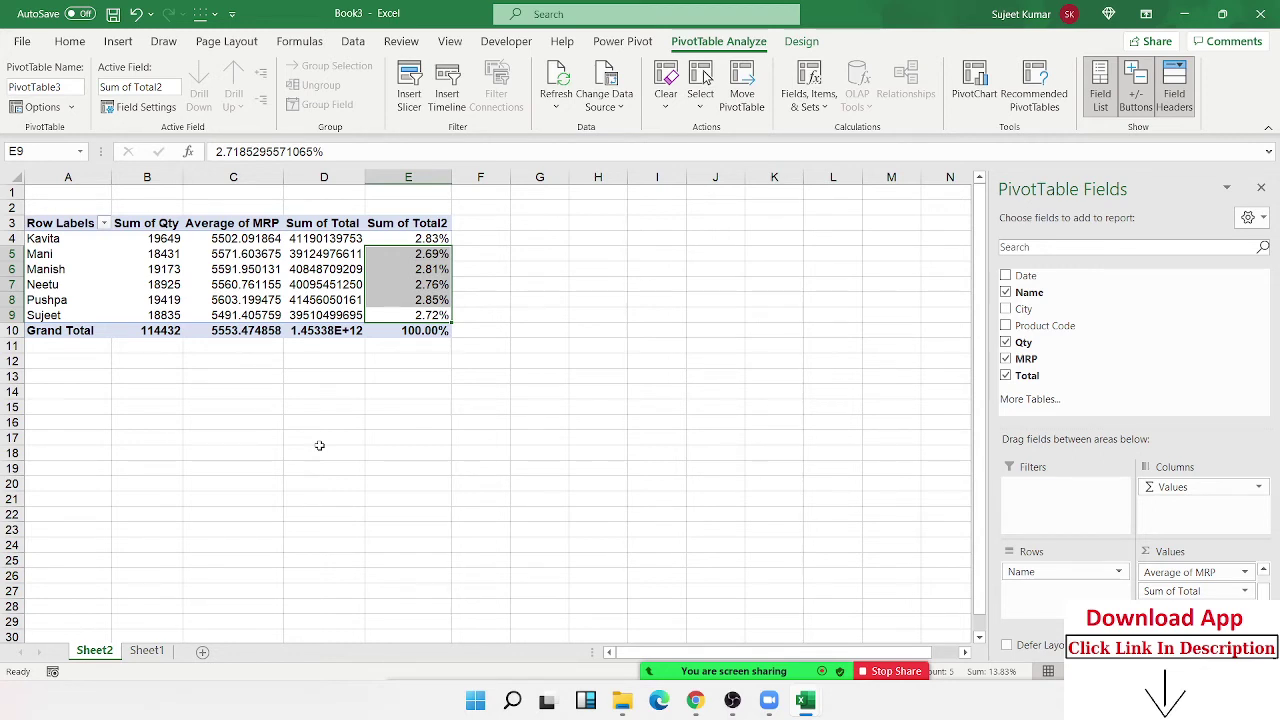
pyautogui.click(459, 391)
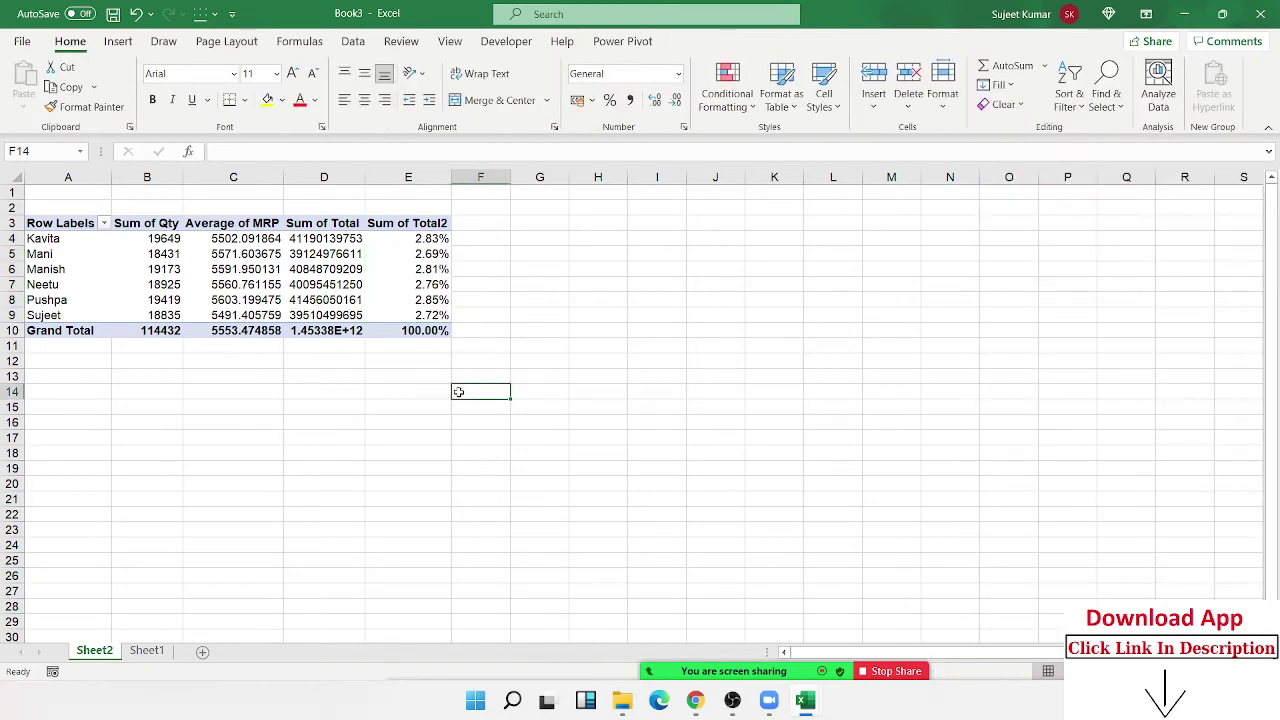
# Step: List the pivot's formulas on a new Sheet3 showing Total =Qty*MRP, then return to Sheet2
pyautogui.click(244, 283)
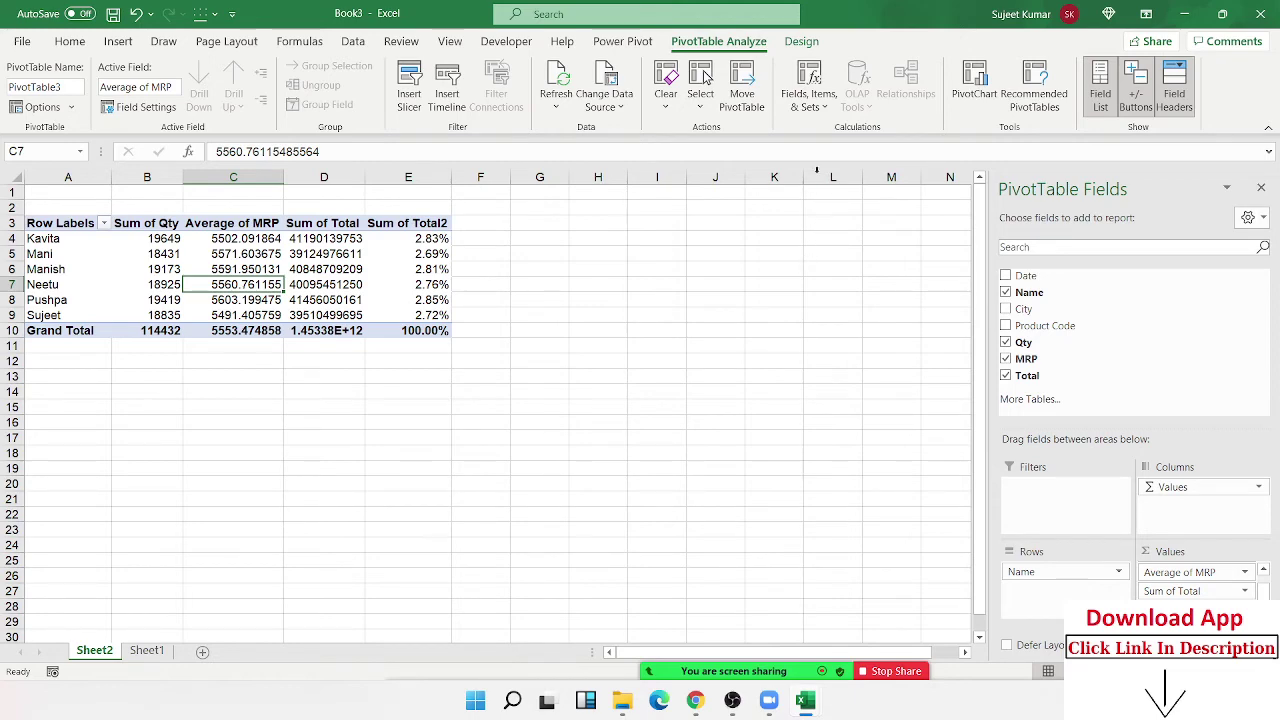
pyautogui.click(808, 92)
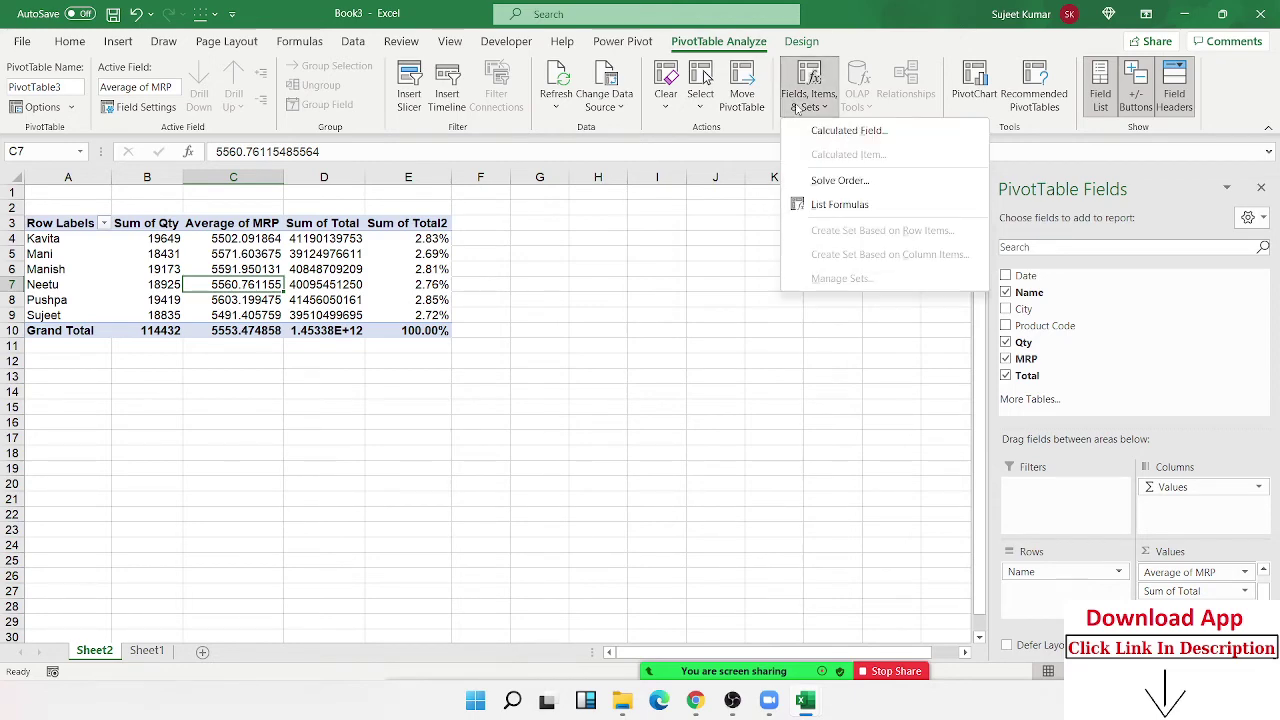
pyautogui.click(835, 205)
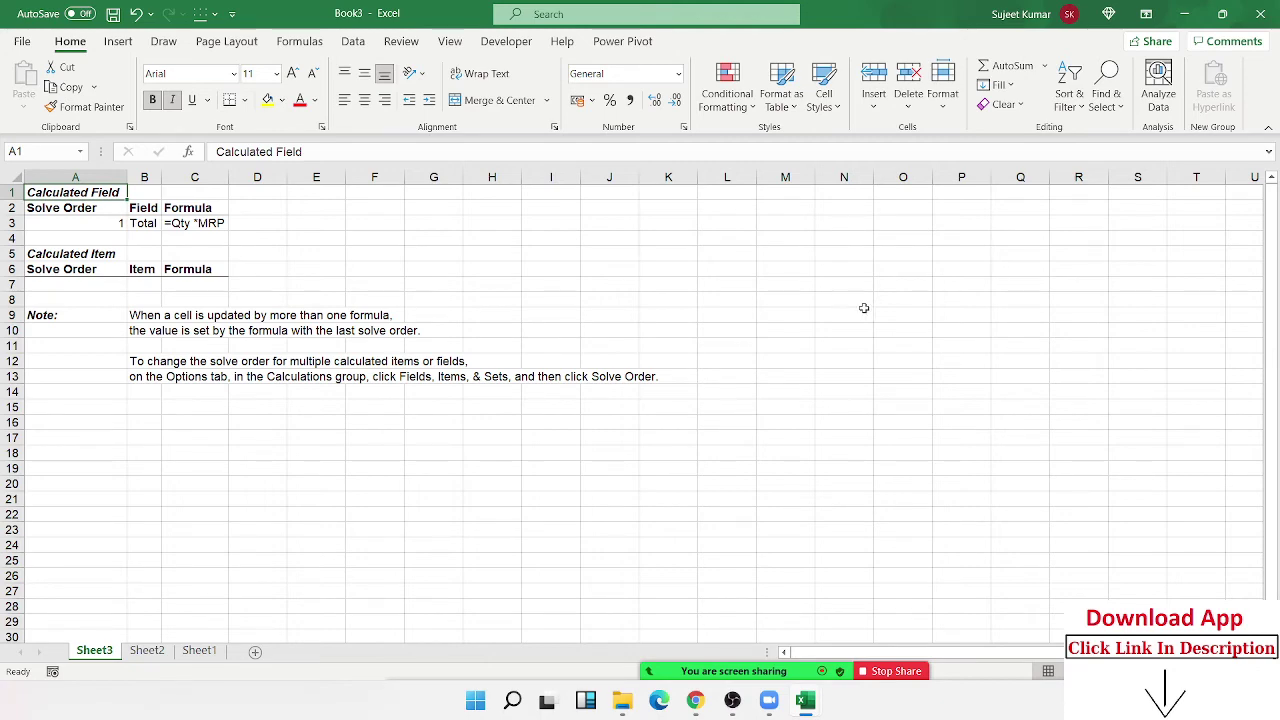
pyautogui.click(151, 655)
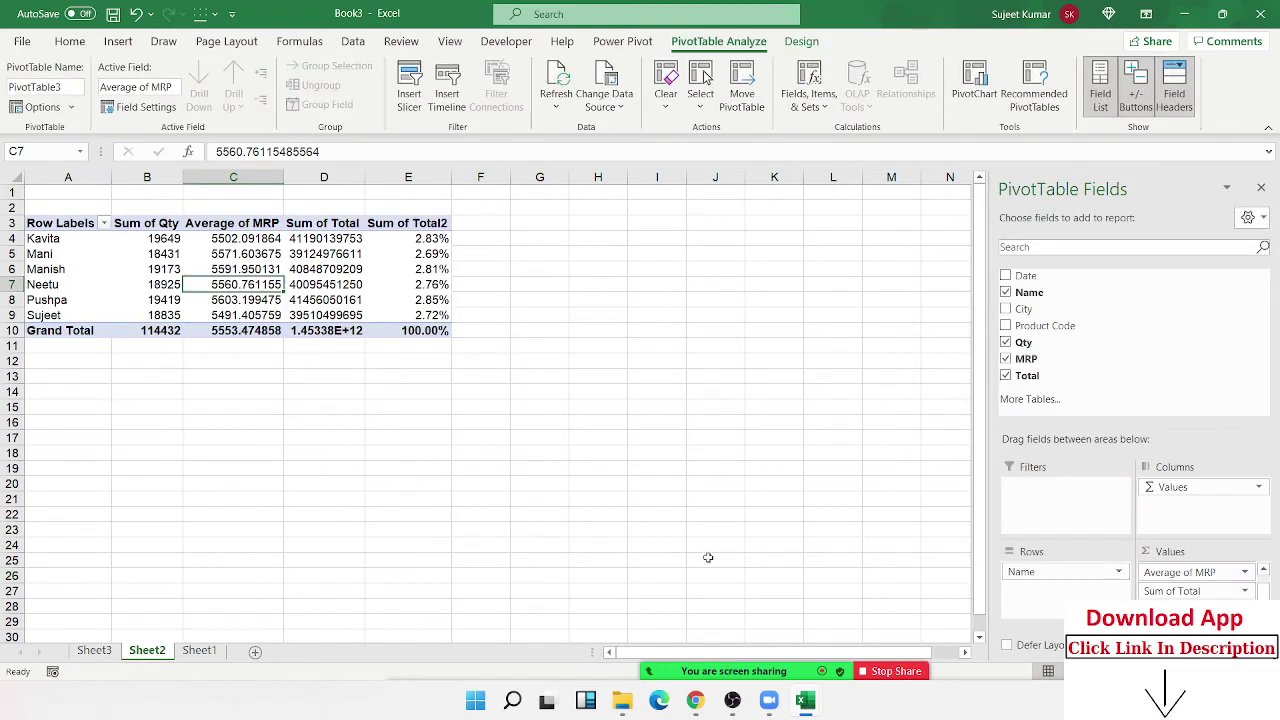
# Step: Uncheck Total so only Sum of Qty and Average of MRP remain, then select both columns
pyautogui.click(1006, 376)
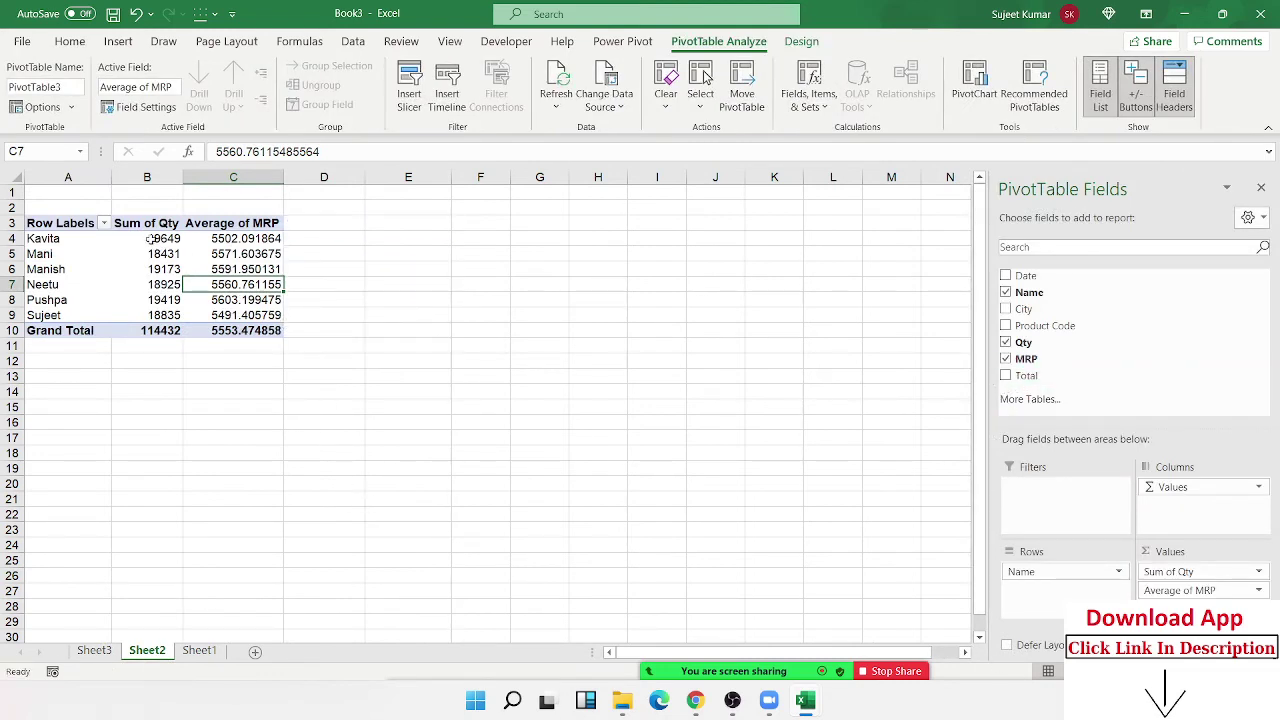
pyautogui.moveTo(152, 240); pyautogui.dragTo(135, 312)
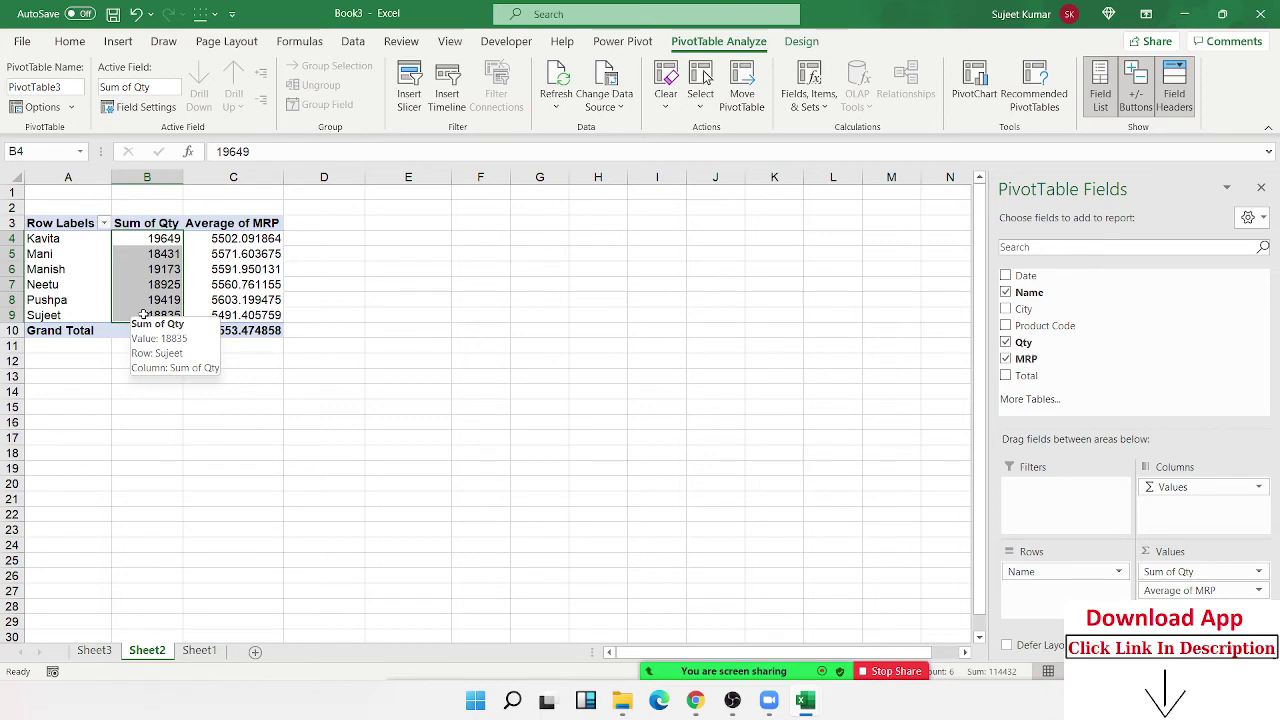
pyautogui.moveTo(144, 316); pyautogui.dragTo(228, 262)
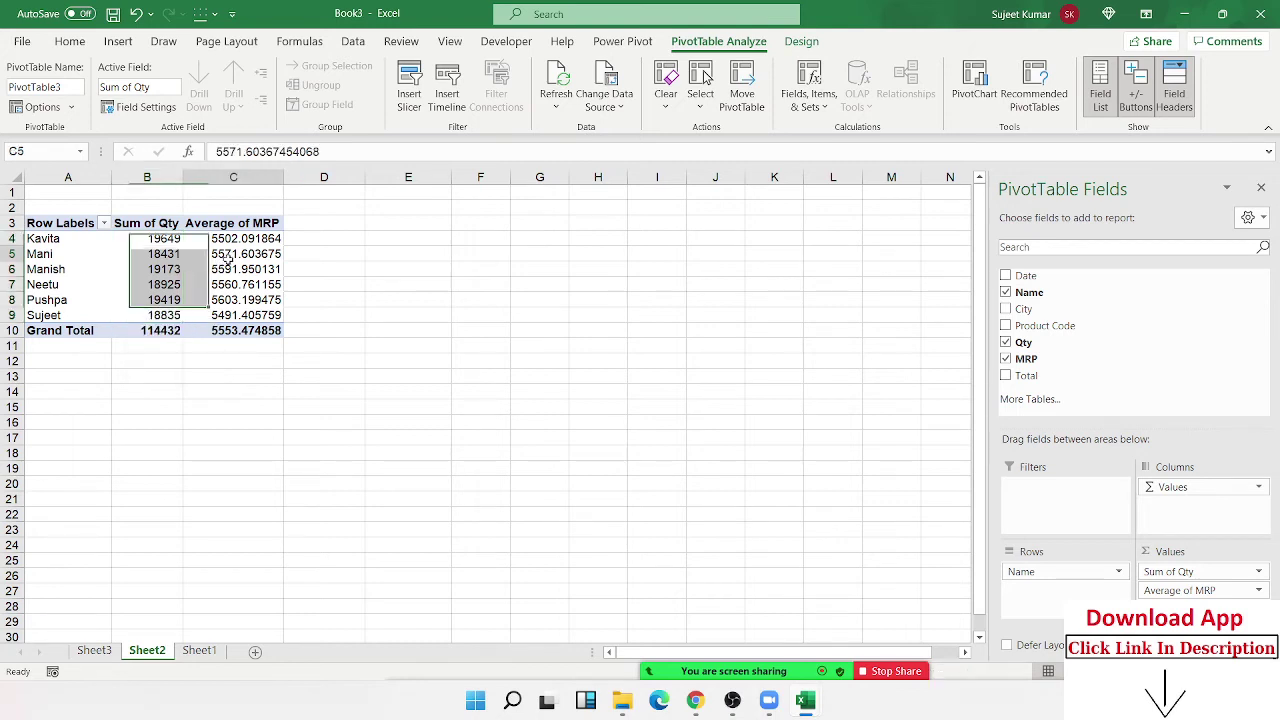
pyautogui.moveTo(150, 239)
pyautogui.mouseDown()
pyautogui.moveTo(245, 302)
pyautogui.moveTo(242, 316)
pyautogui.mouseUp()
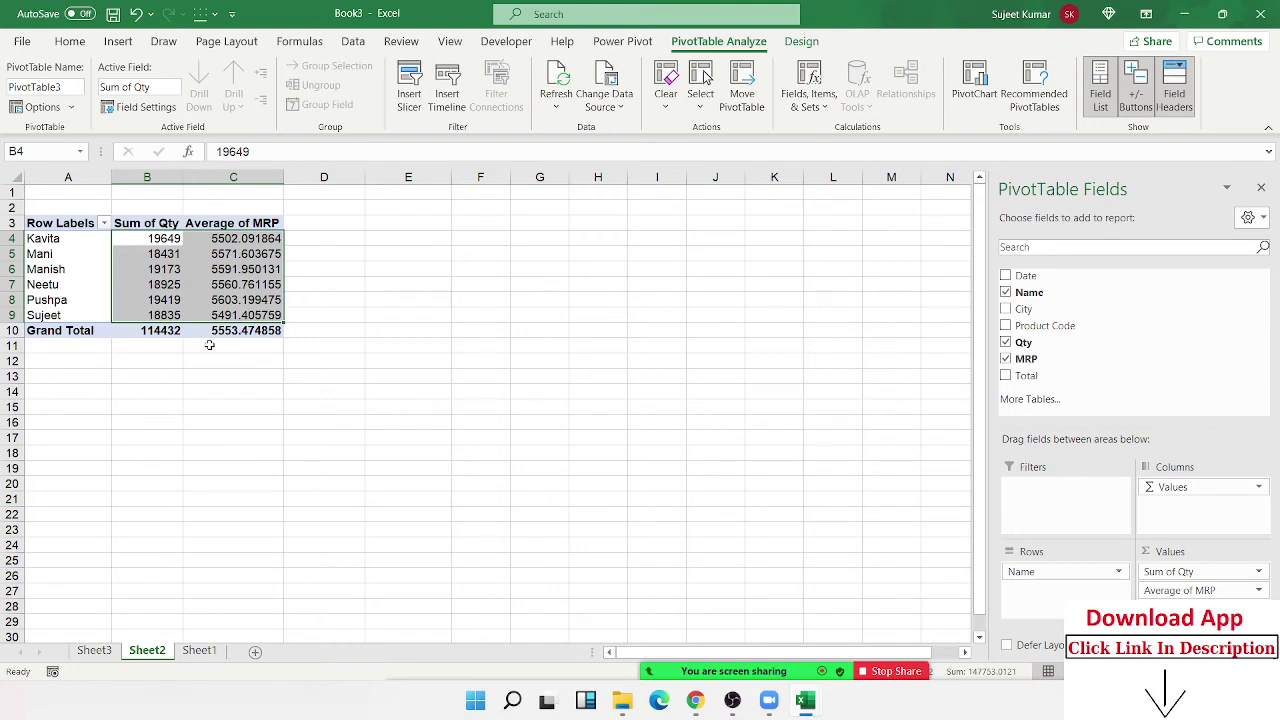
# Step: Add a new Sheet4 with the header Name in A1 and Puja in A2
pyautogui.click(254, 654)
pyautogui.write('Na')
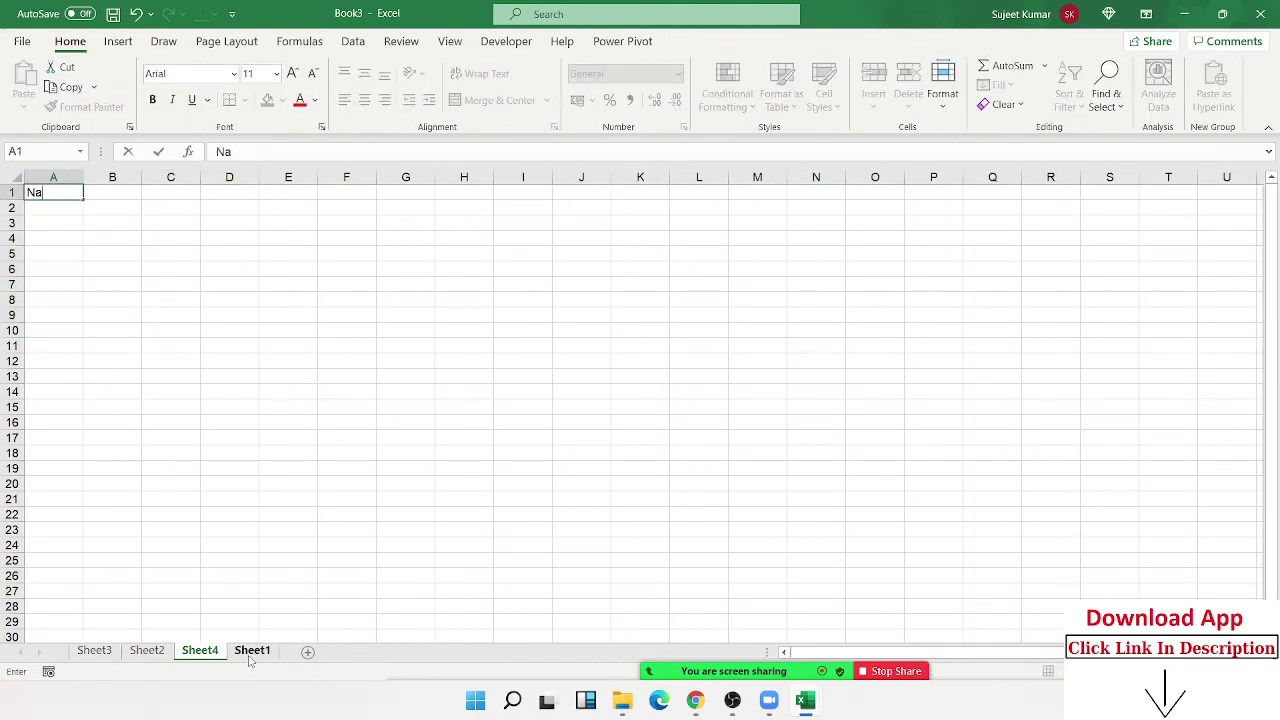
pyautogui.write('me')
pyautogui.press('Return')
pyautogui.write('Puja')
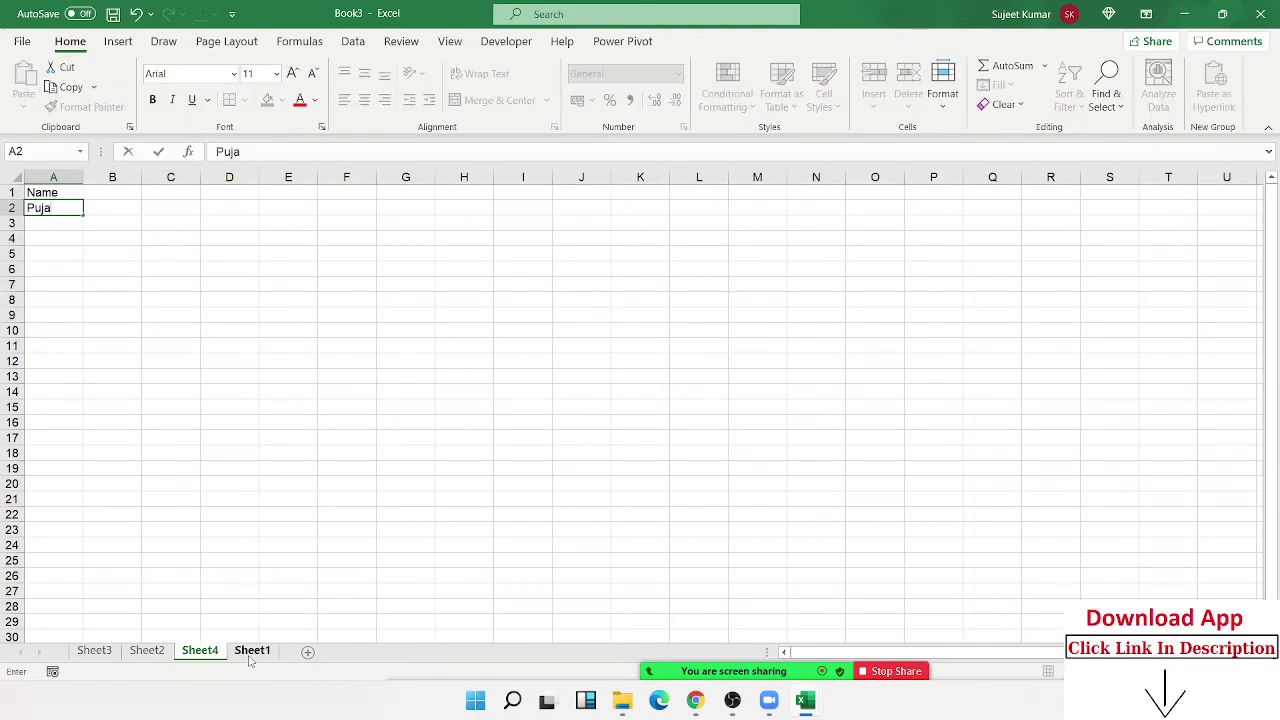
pyautogui.press('Return')
# Step: Fill the names down column A to row 136
pyautogui.click(72, 205)
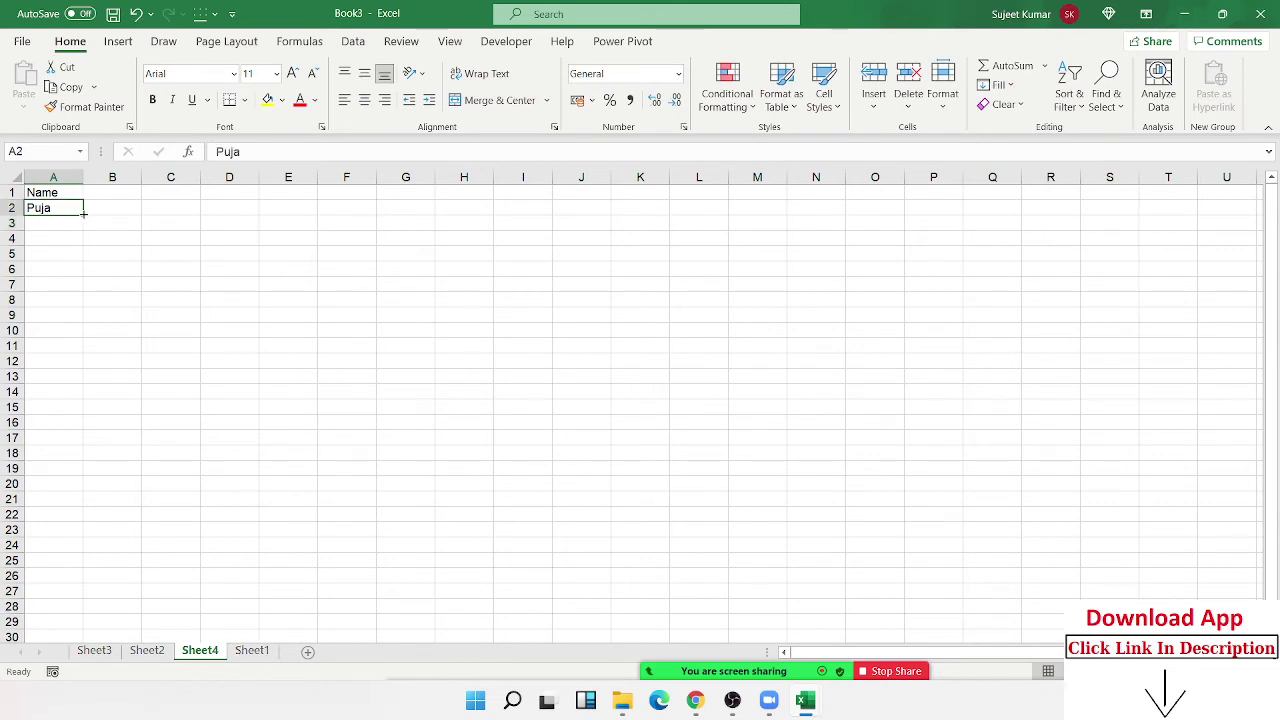
pyautogui.moveTo(84, 215); pyautogui.dragTo(118, 712)
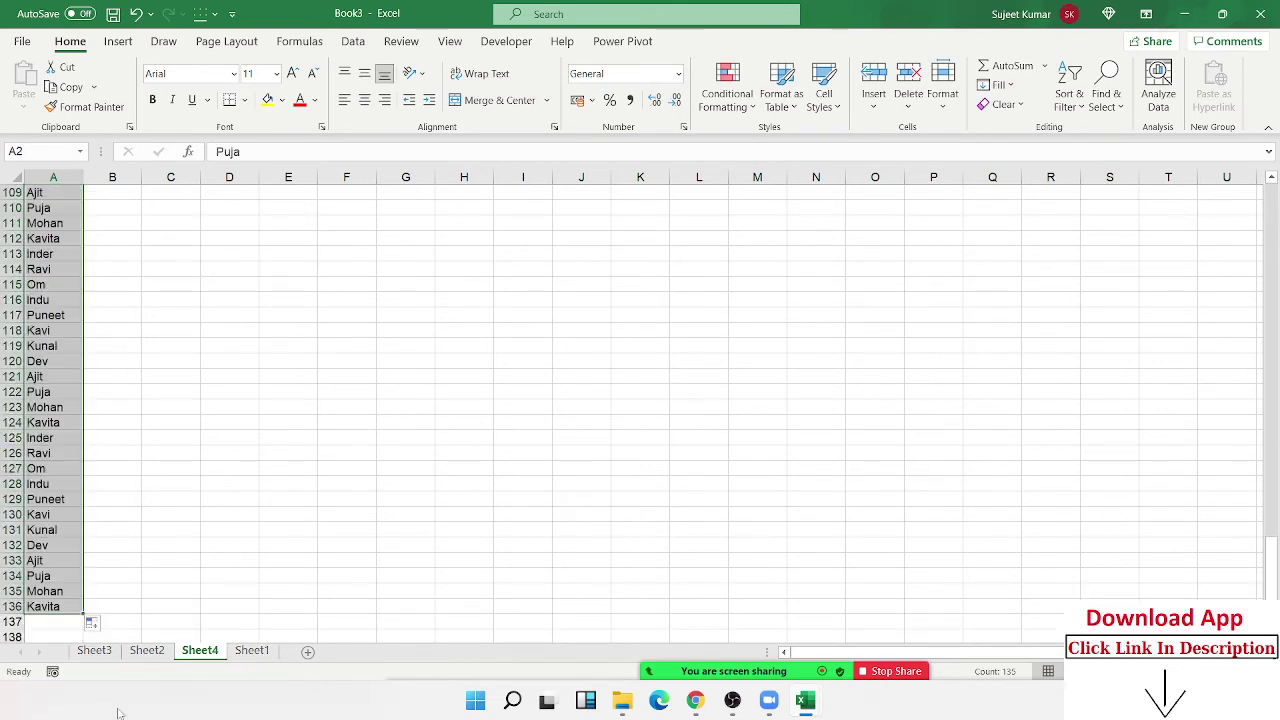
pyautogui.scroll(-2, 85, 530)
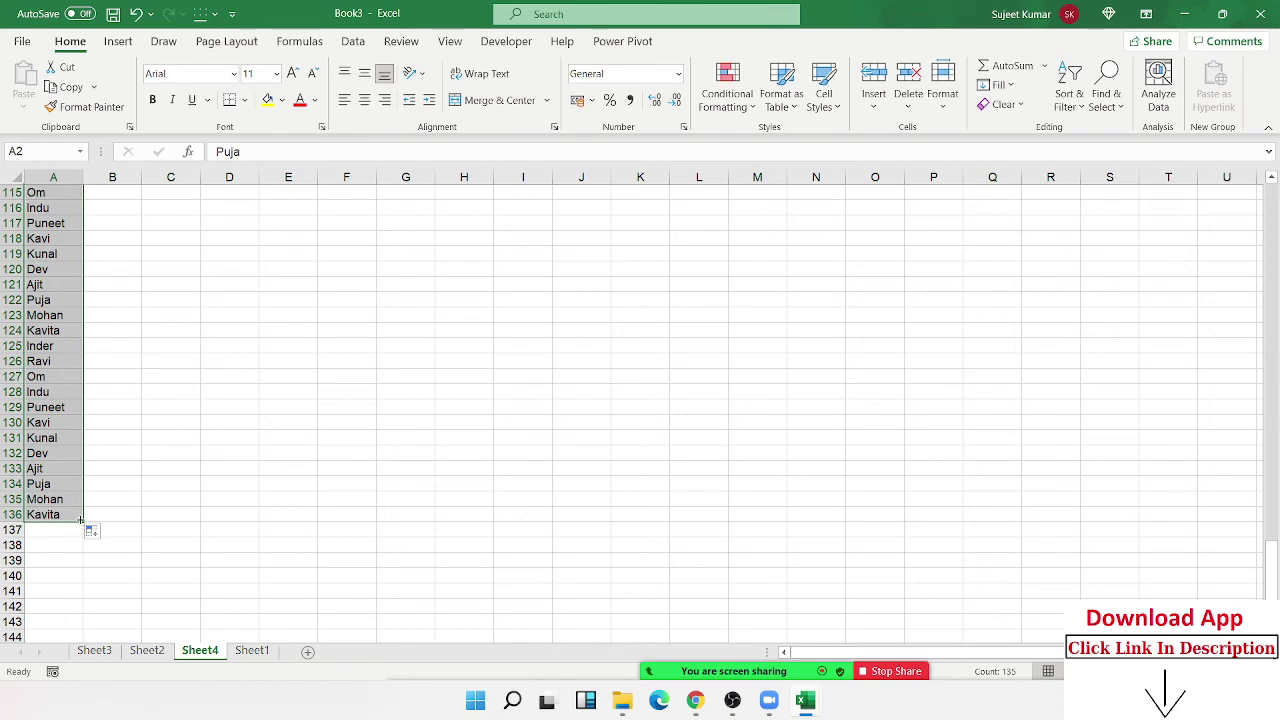
pyautogui.moveTo(78, 521); pyautogui.dragTo(89, 640)
# Step: Enter the Date header in B1 and the date 01-Sep in B2
pyautogui.hotkey('ctrl', 'Home')
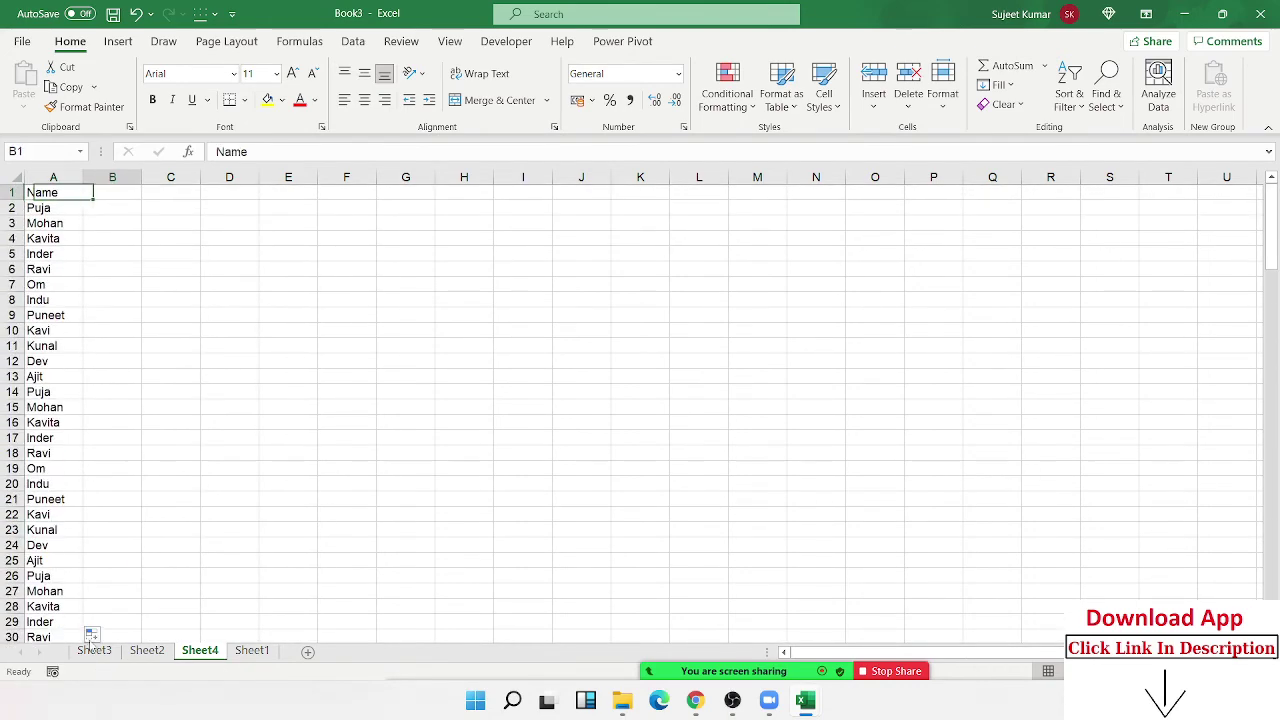
pyautogui.press('Right')
pyautogui.press('Down')
pyautogui.press('Up')
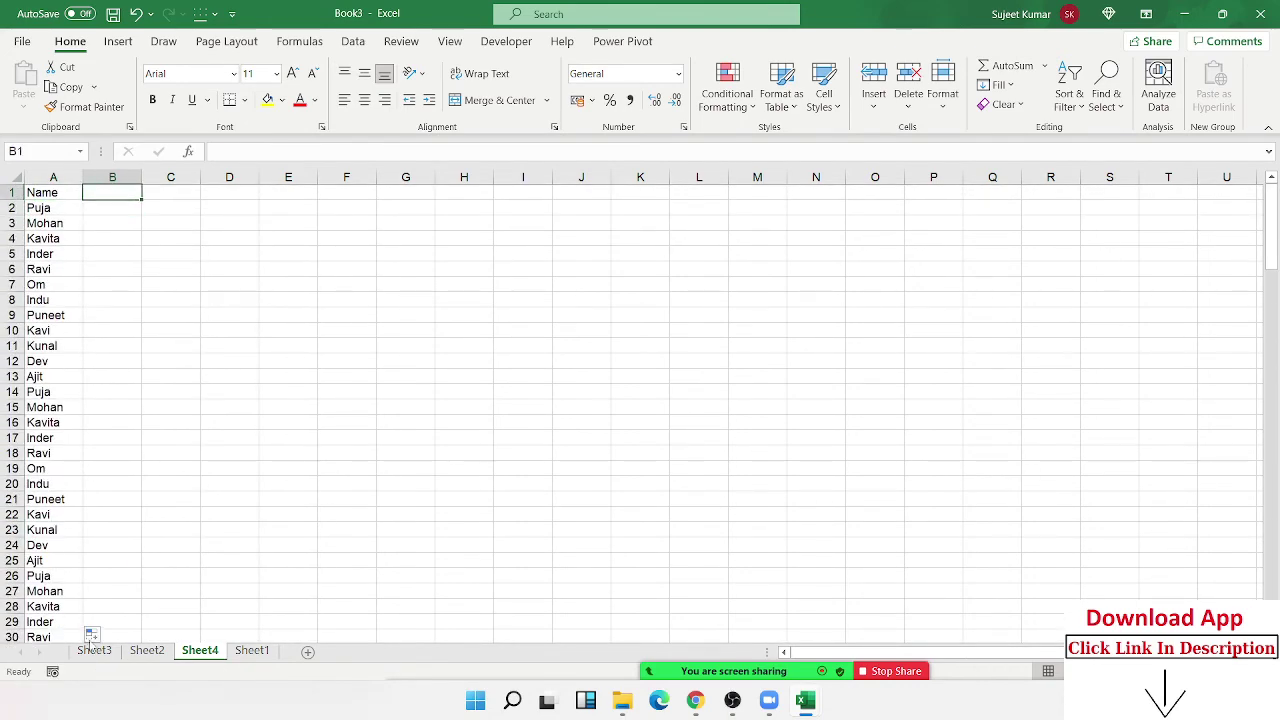
pyautogui.press('Down')
pyautogui.write('8')
pyautogui.press('Escape')
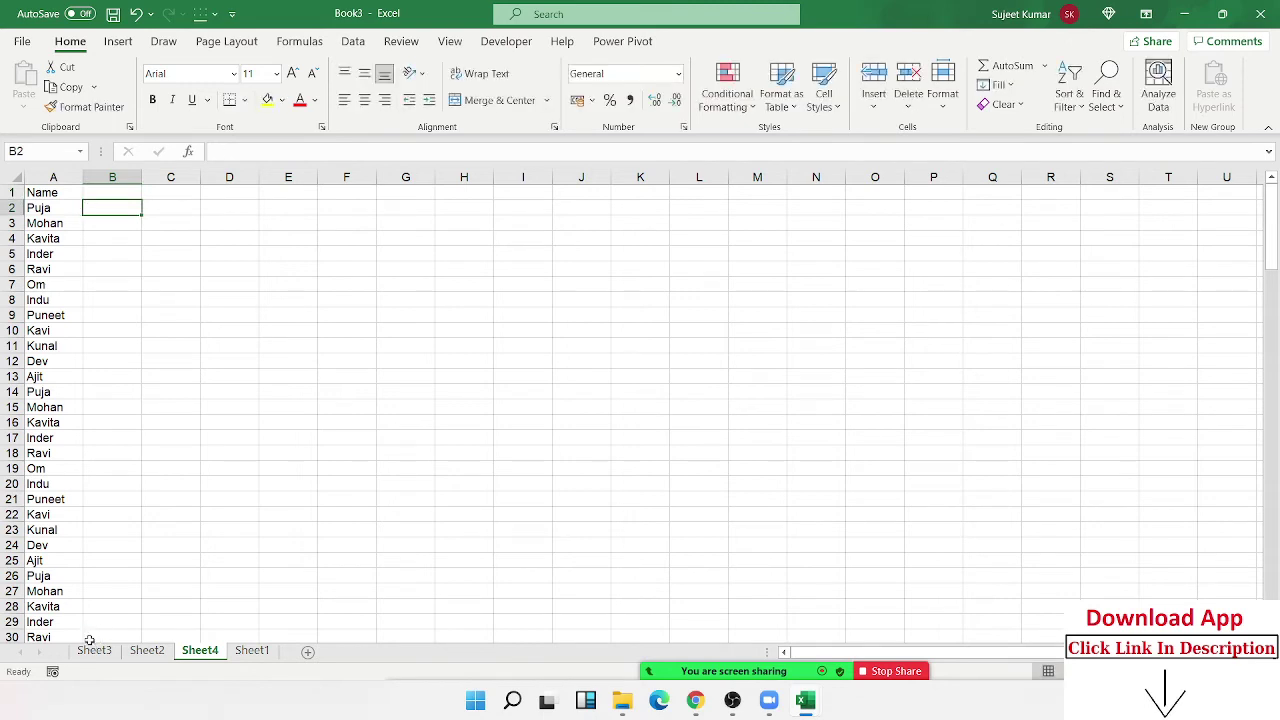
pyautogui.press('Escape')
pyautogui.press('Up')
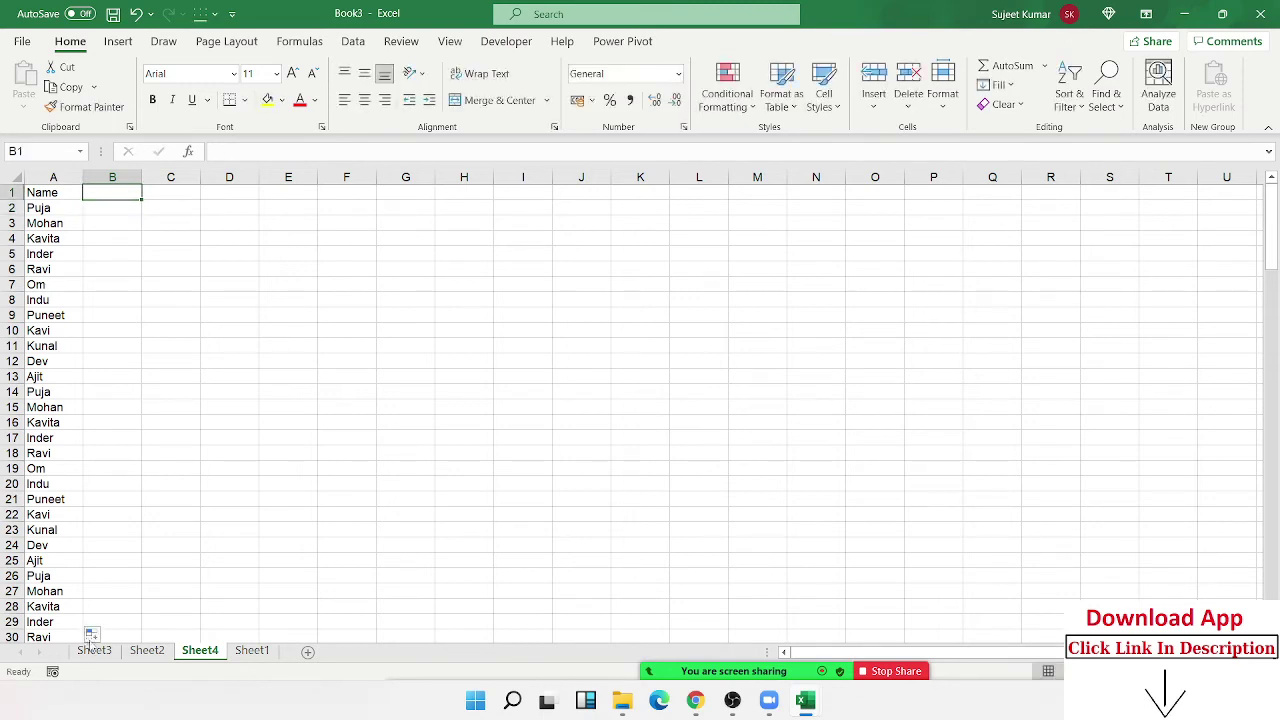
pyautogui.write('Date')
pyautogui.press('Return')
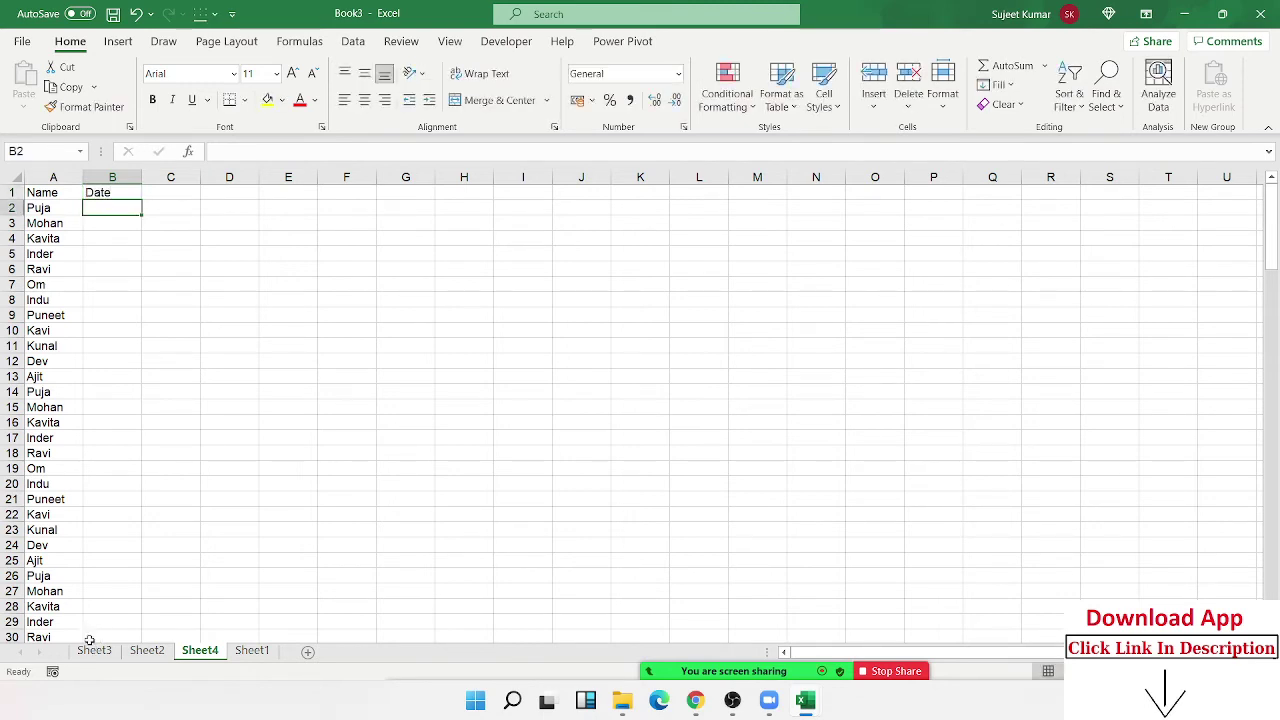
pyautogui.write('01')
pyautogui.write('9')
pyautogui.press('Return')
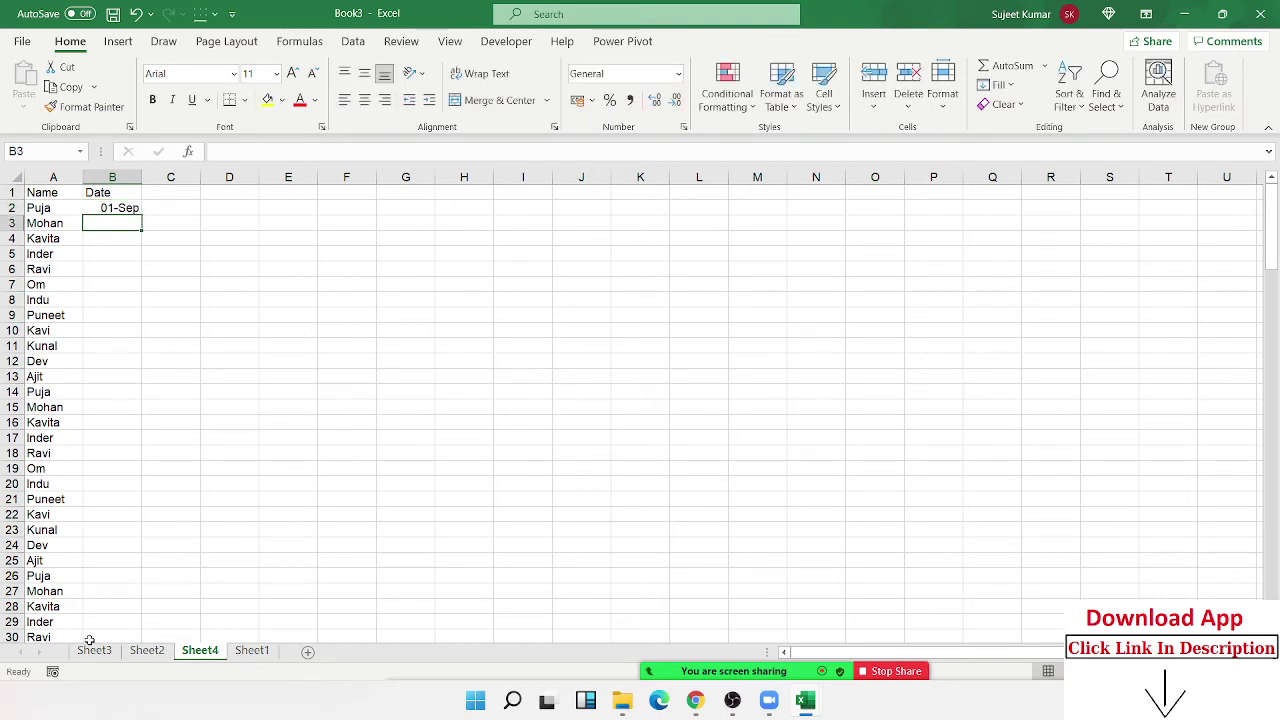
# Step: Copy 01-Sep down through B6
pyautogui.click(112, 207)
pyautogui.moveTo(141, 215); pyautogui.dragTo(141, 268)
pyautogui.hotkey('ctrl', 'Down')
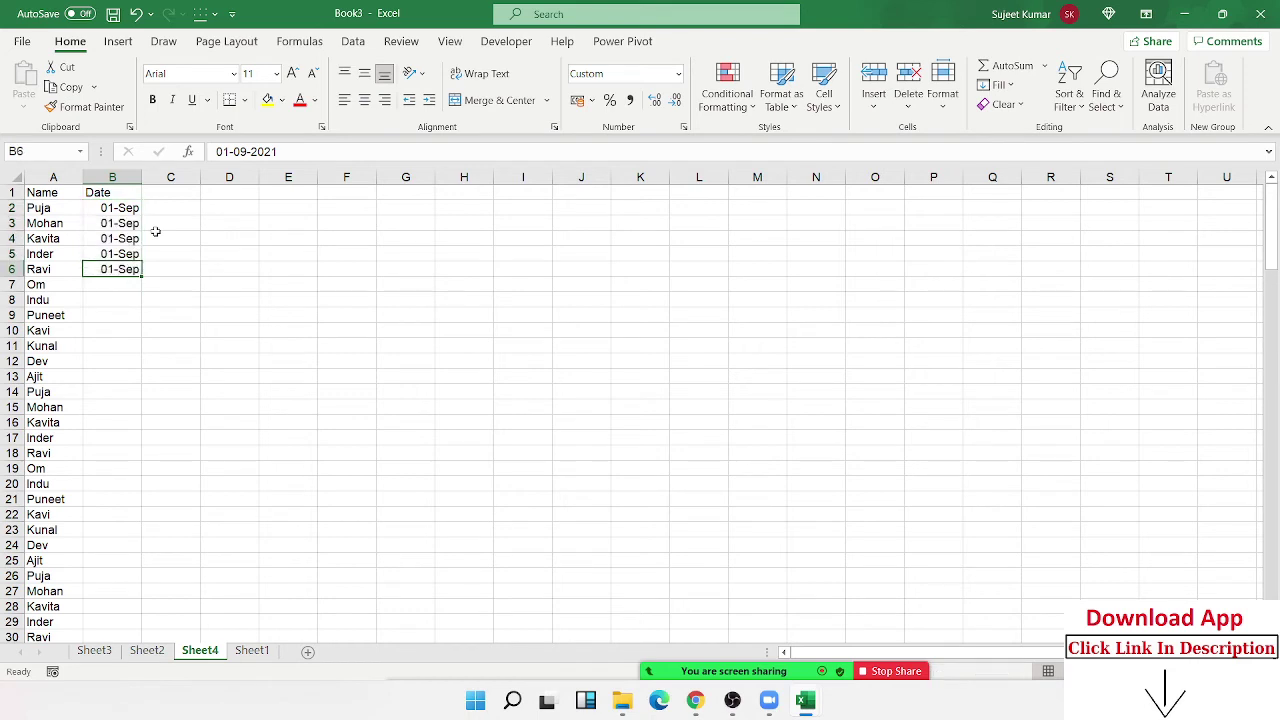
pyautogui.press('Down')
# Step: Enter the formula =B2+1 in B7 so it shows 02-Sep
pyautogui.write('=')
pyautogui.press('Up')
pyautogui.press('Up')
pyautogui.press('Up')
pyautogui.press('Up')
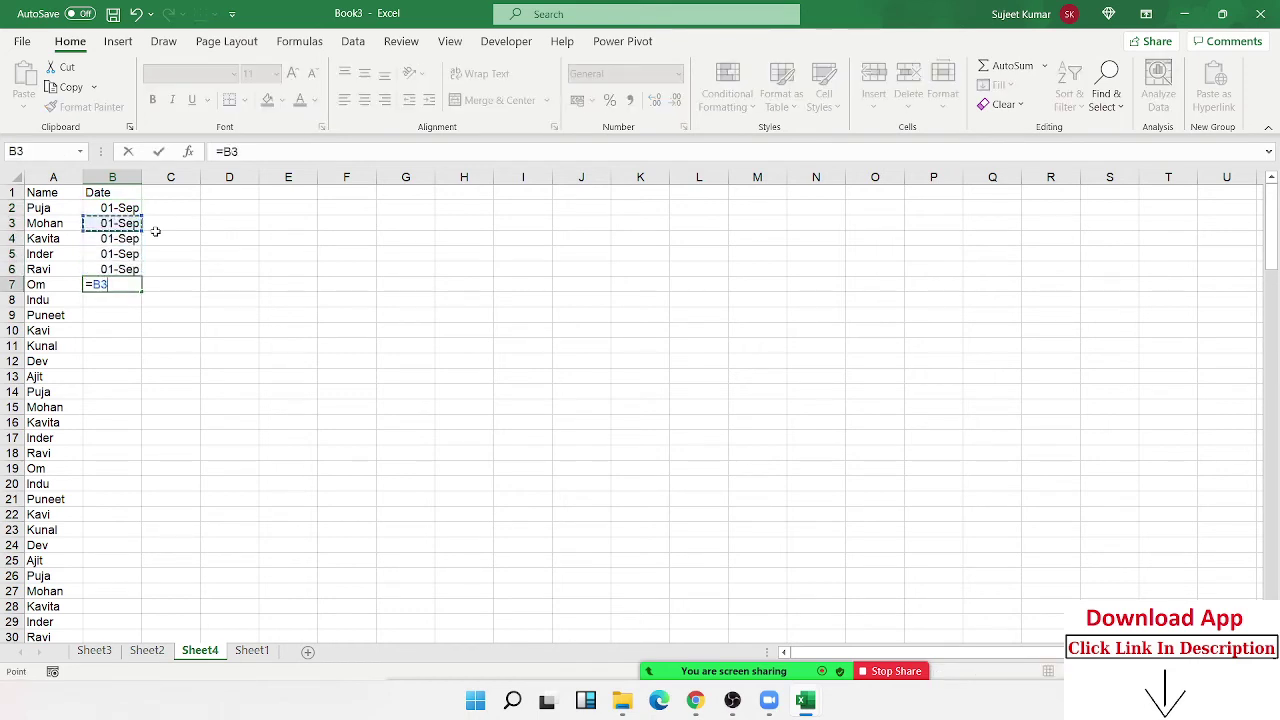
pyautogui.press('Up')
pyautogui.write('+')
pyautogui.press('Return')
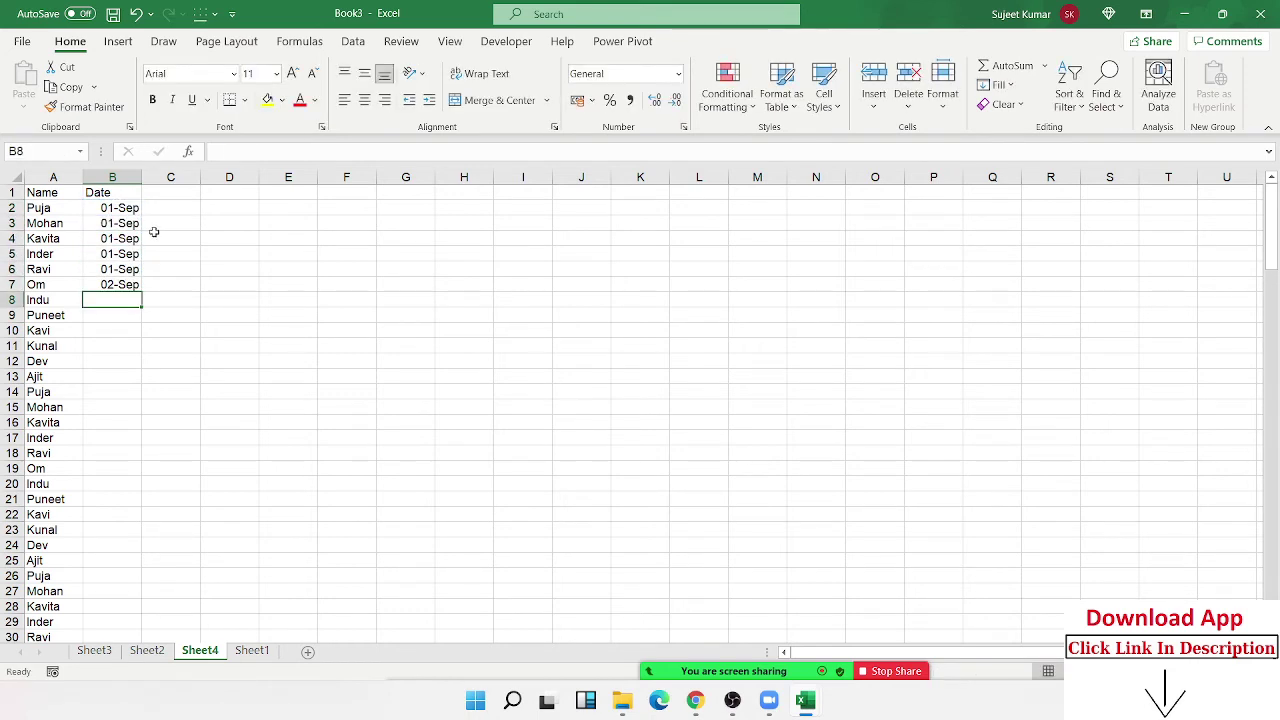
pyautogui.press('Up')
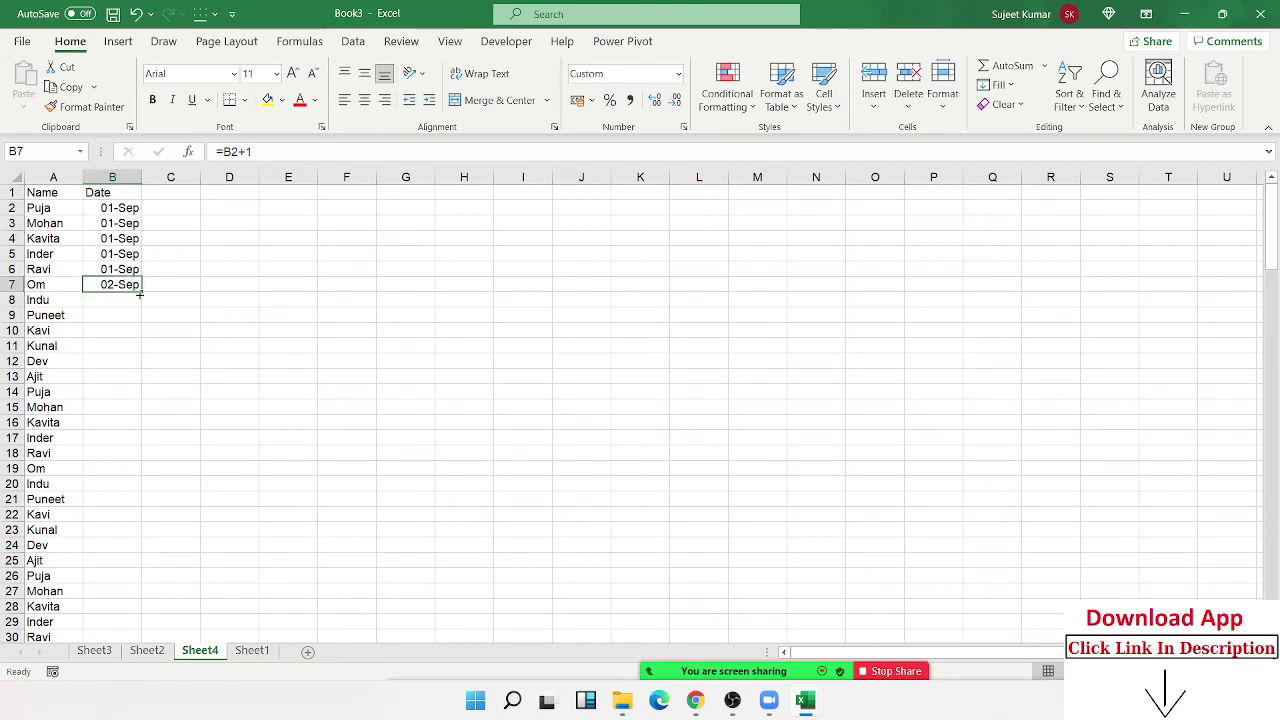
pyautogui.click(143, 296)
pyautogui.click(139, 287)
# Step: Fill the dates down column B, then add a Log_St column filled with Yes
pyautogui.doubleClick(143, 293)
pyautogui.click(170, 192)
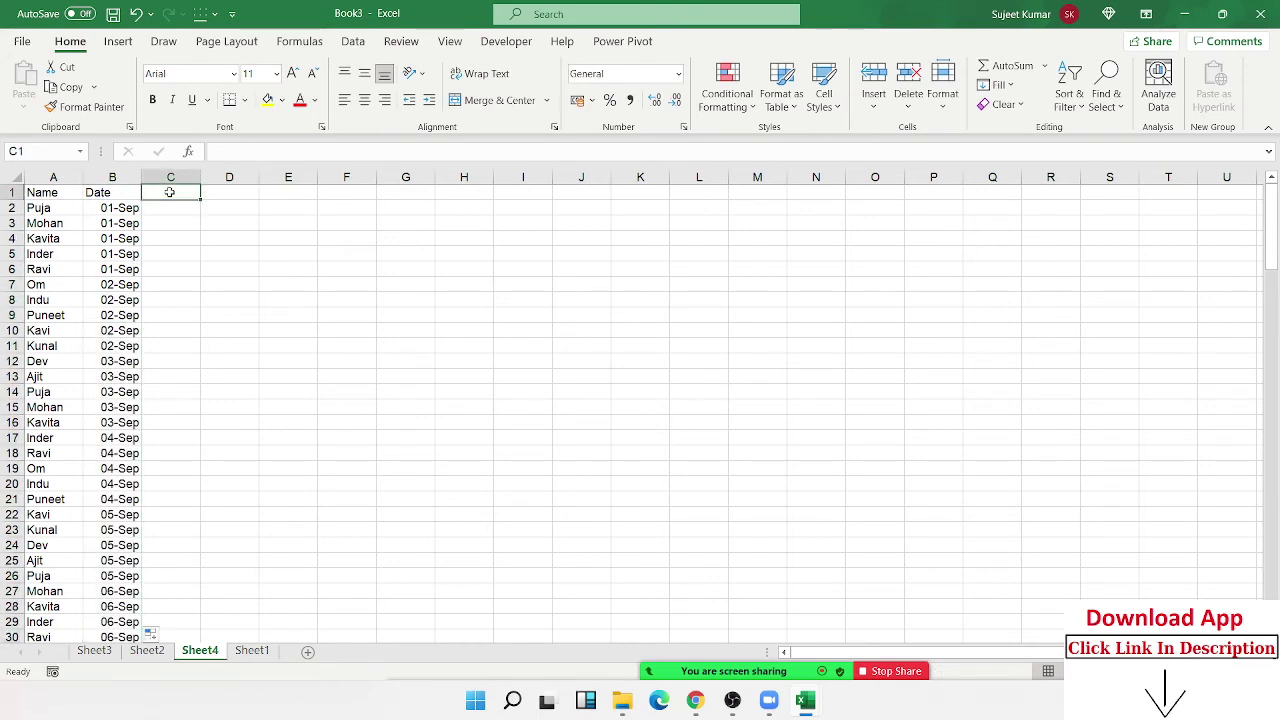
pyautogui.write('Lo')
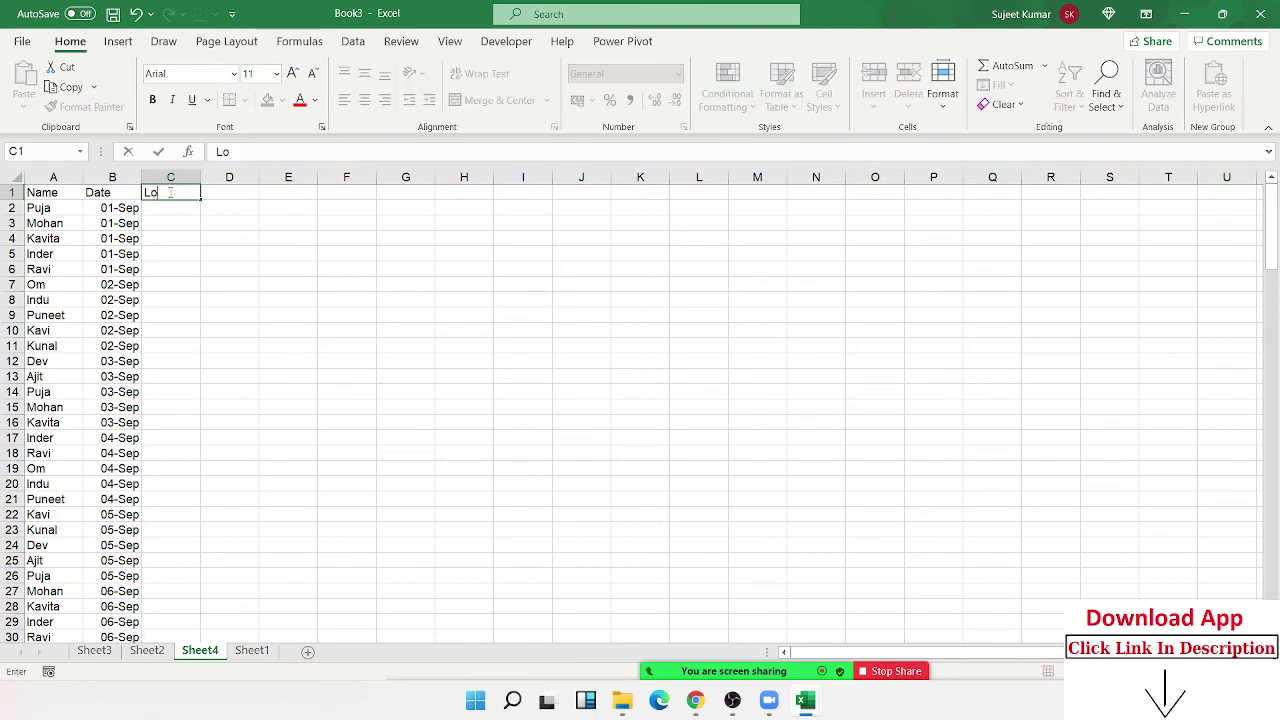
pyautogui.write('g ')
pyautogui.write('St')
pyautogui.press('Return')
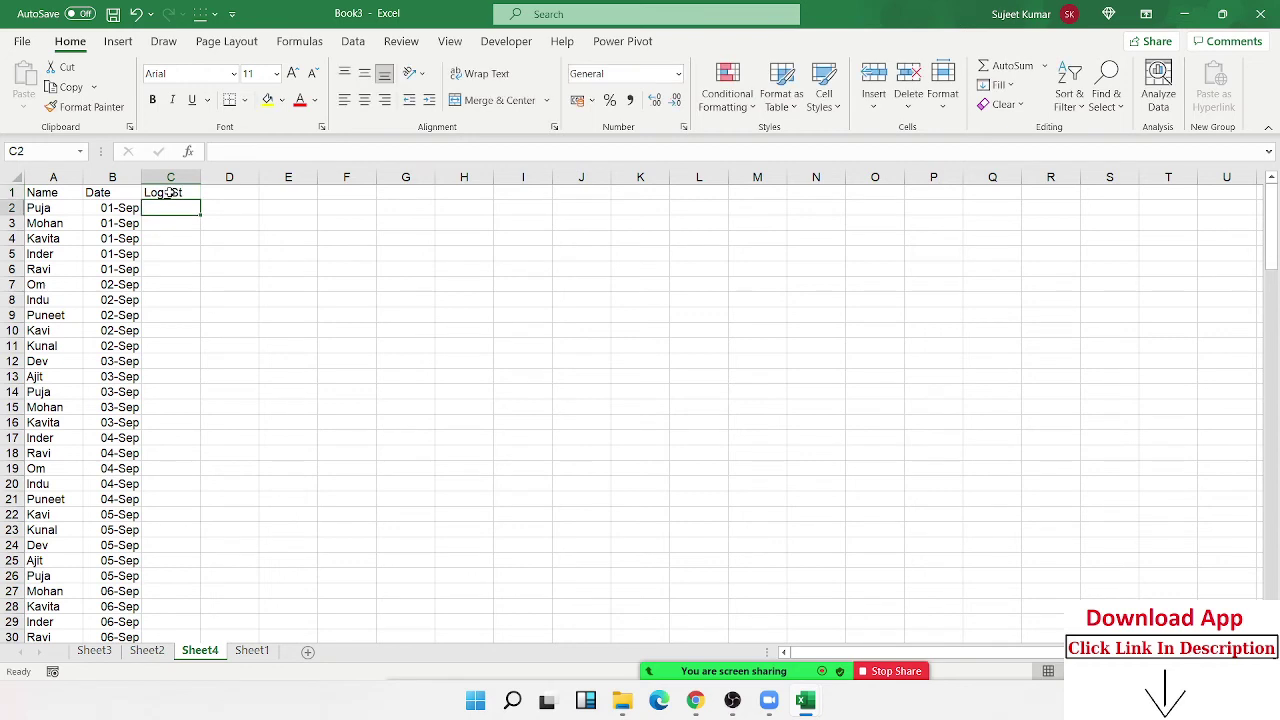
pyautogui.write('Yes')
pyautogui.press('Return')
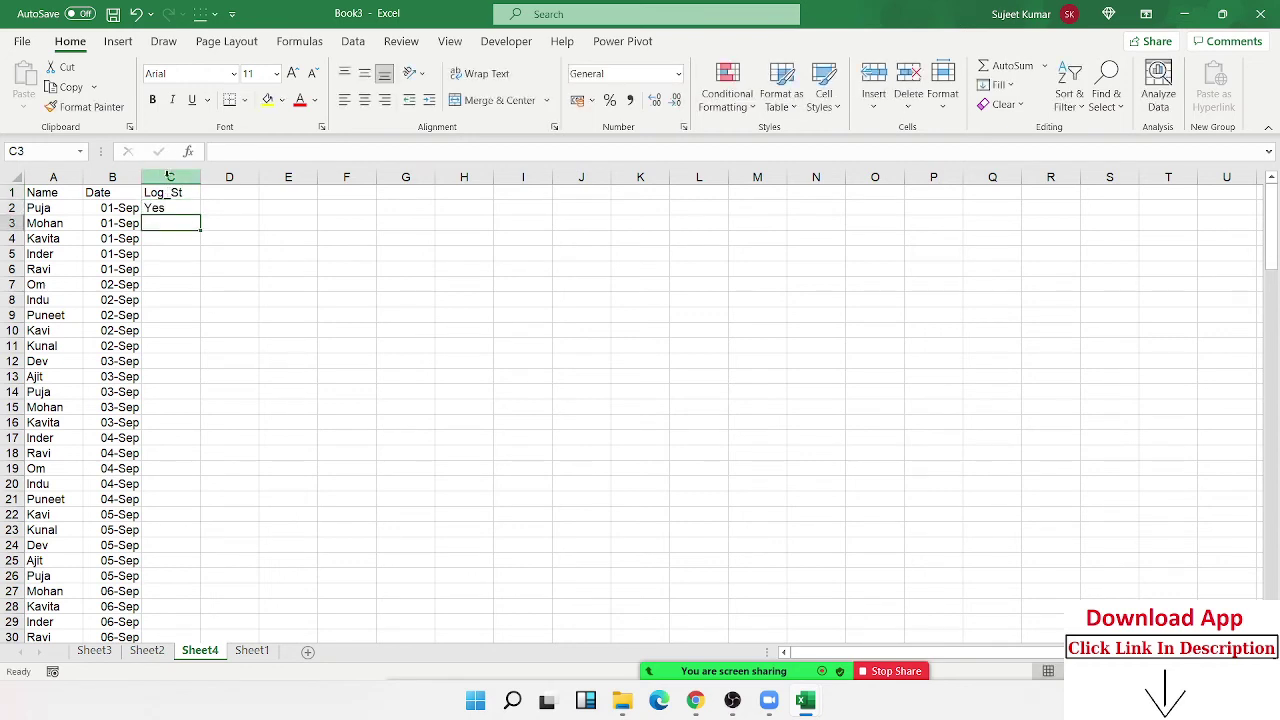
pyautogui.click(205, 220)
pyautogui.click(184, 206)
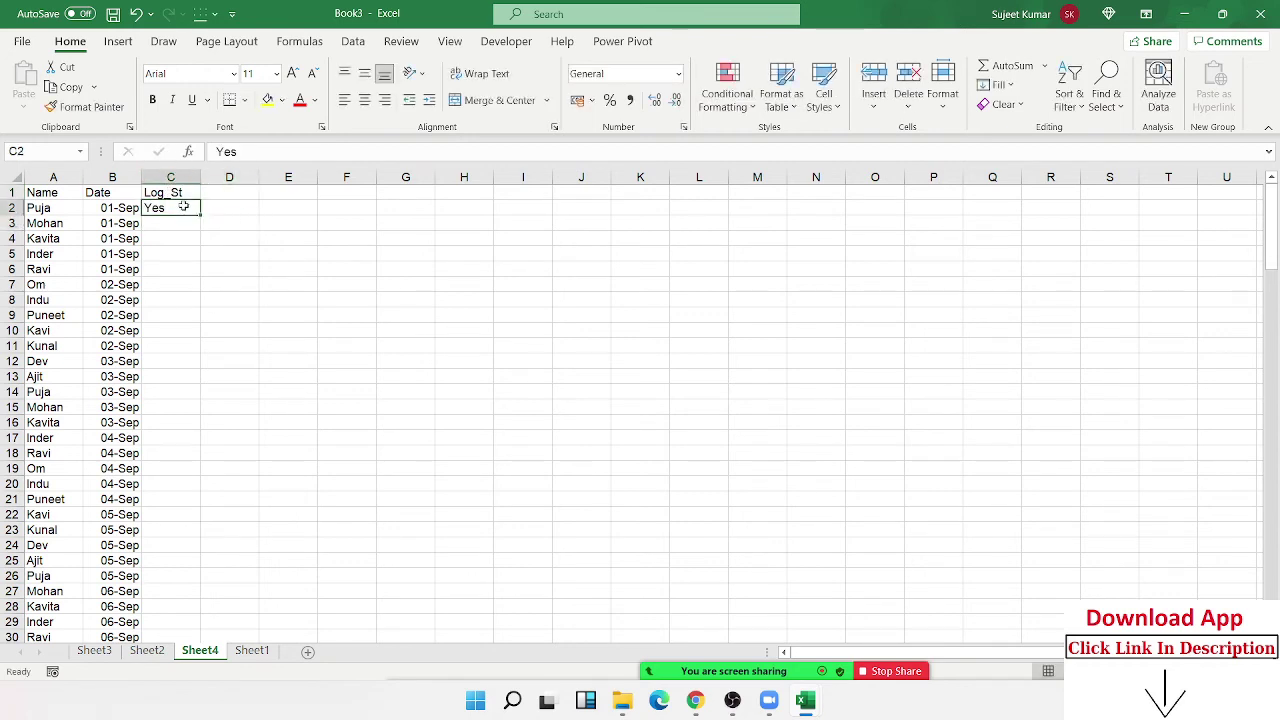
pyautogui.doubleClick(200, 214)
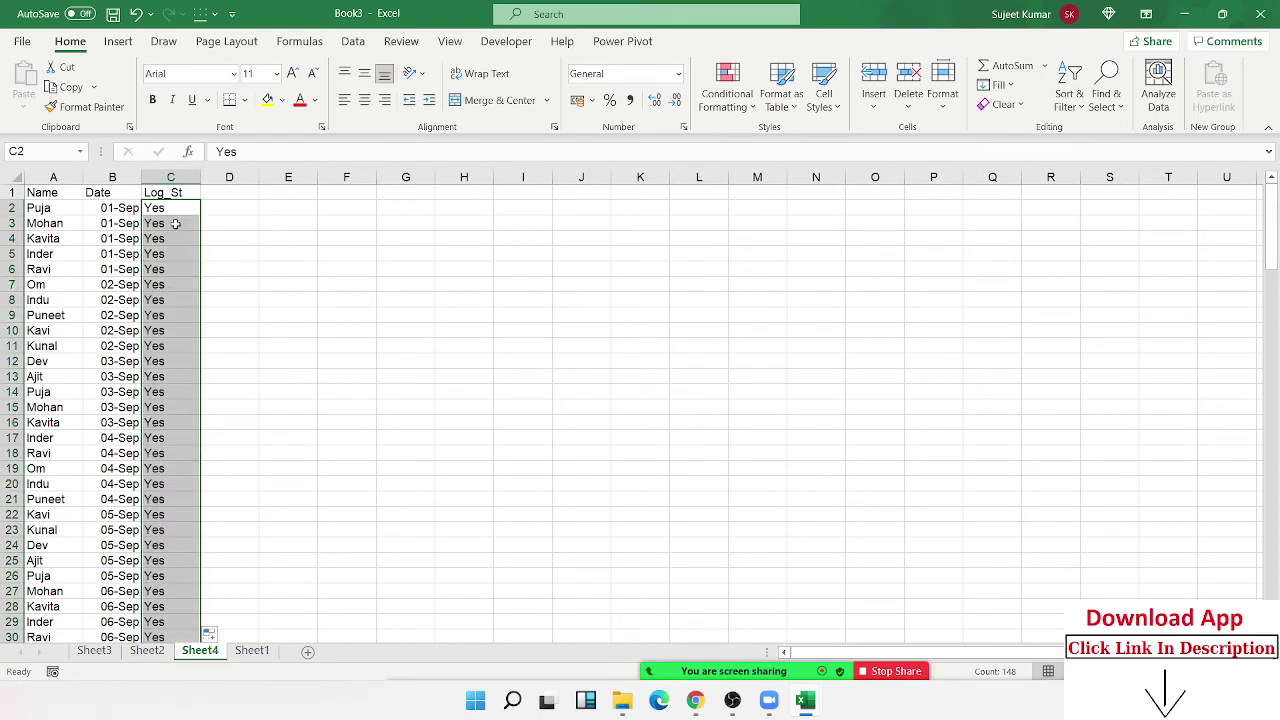
# Step: Change C3 to NO and repeat the Yes/NO pattern down column C
pyautogui.click(173, 223)
pyautogui.write('N')
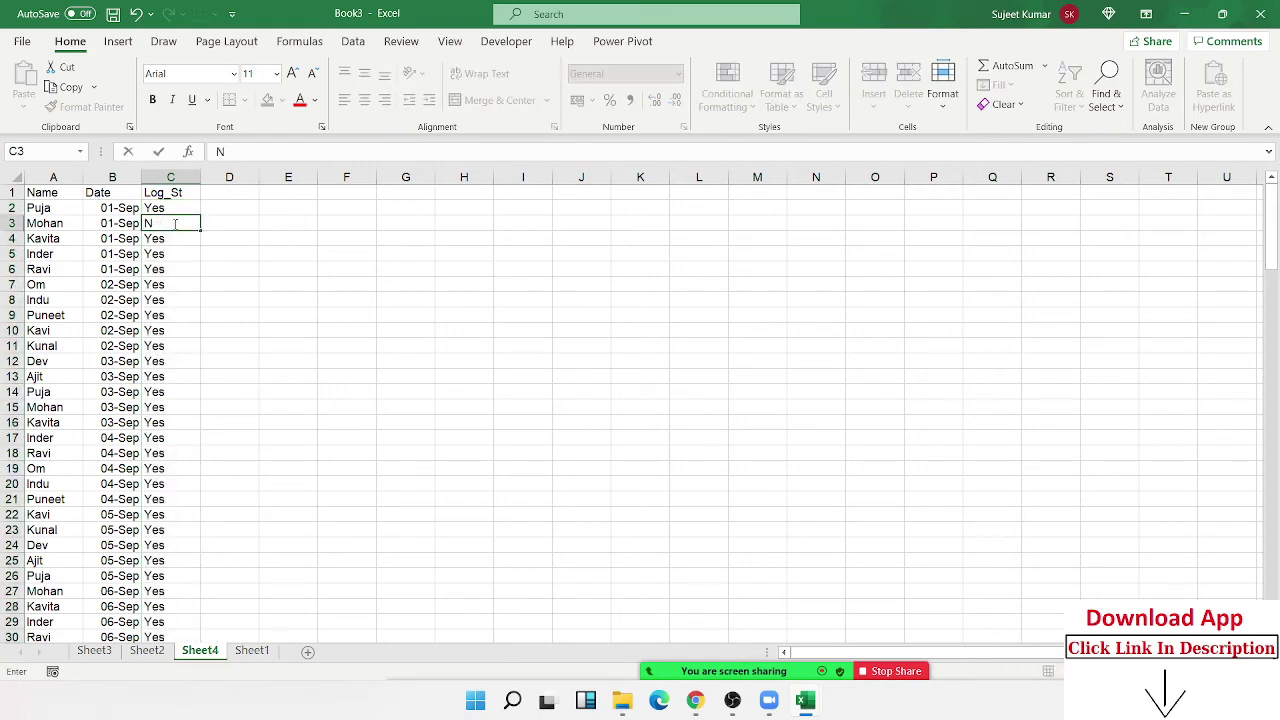
pyautogui.write('O')
pyautogui.press('Return')
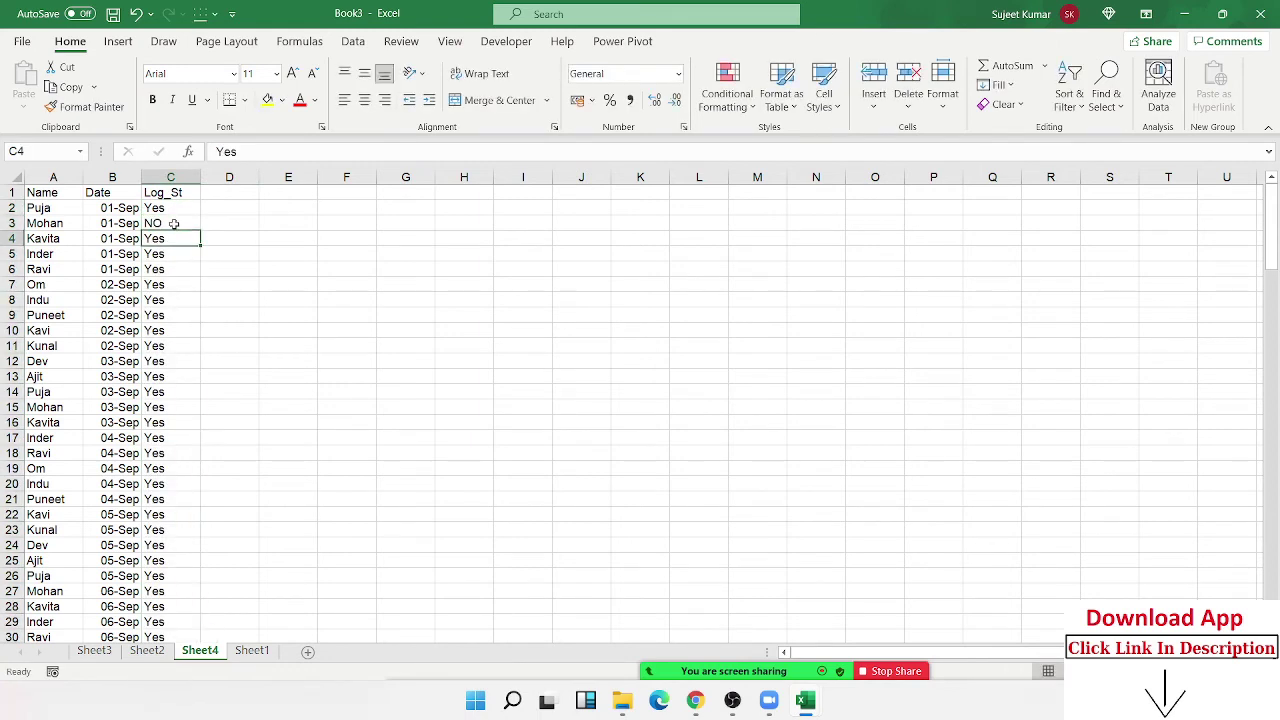
pyautogui.click(190, 210)
pyautogui.moveTo(192, 213); pyautogui.dragTo(190, 226)
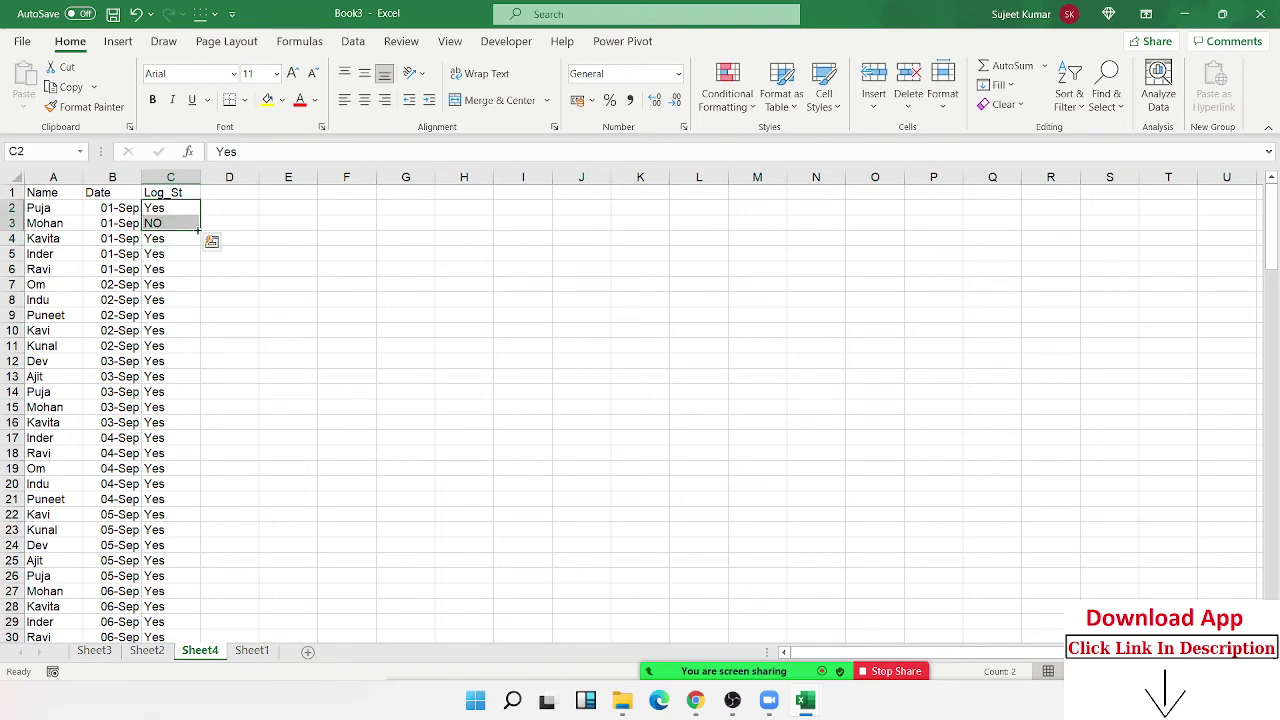
pyautogui.doubleClick(200, 232)
# Step: Create a PivotTable from the login data on a new sheet
pyautogui.click(55, 200)
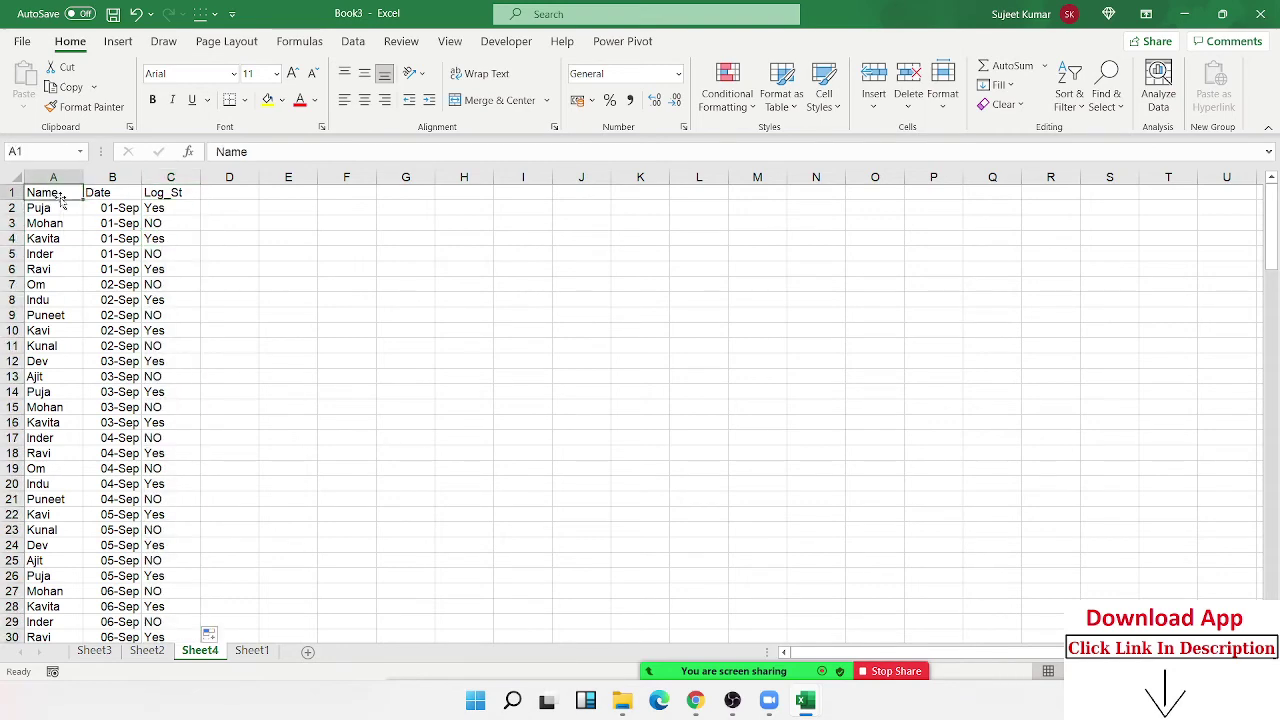
pyautogui.click(115, 45)
pyautogui.click(27, 80)
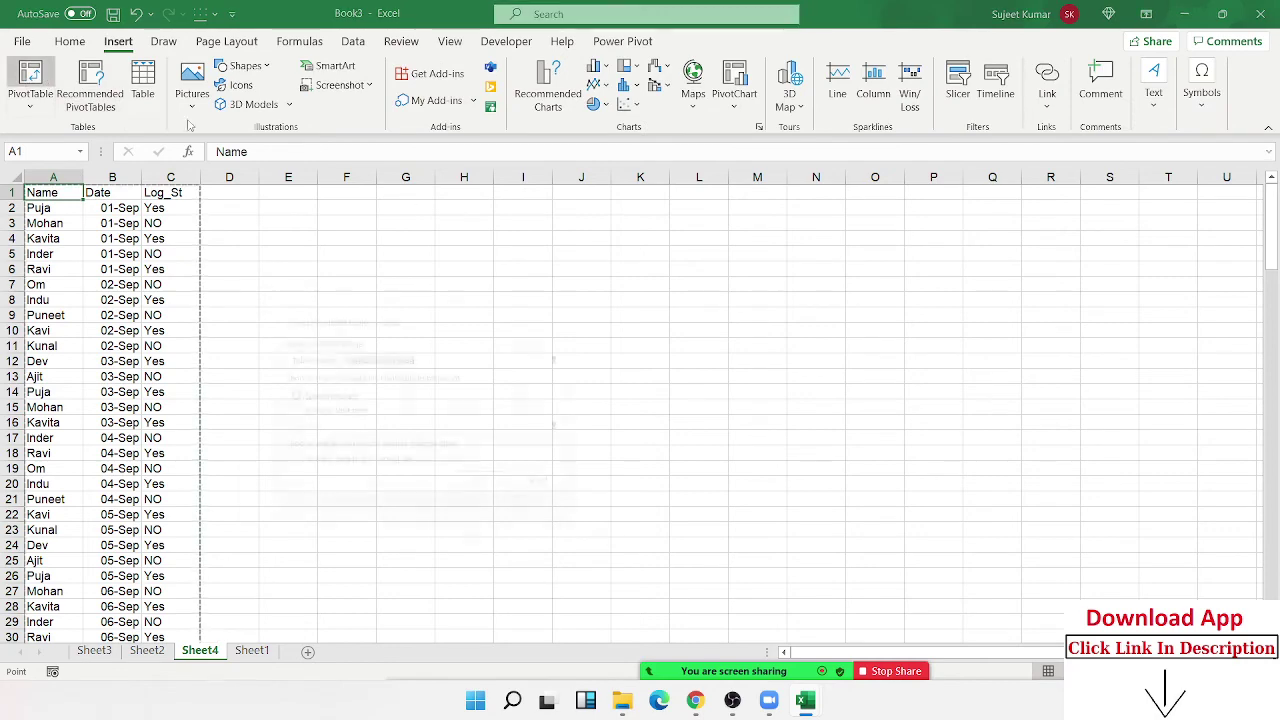
pyautogui.click(480, 493)
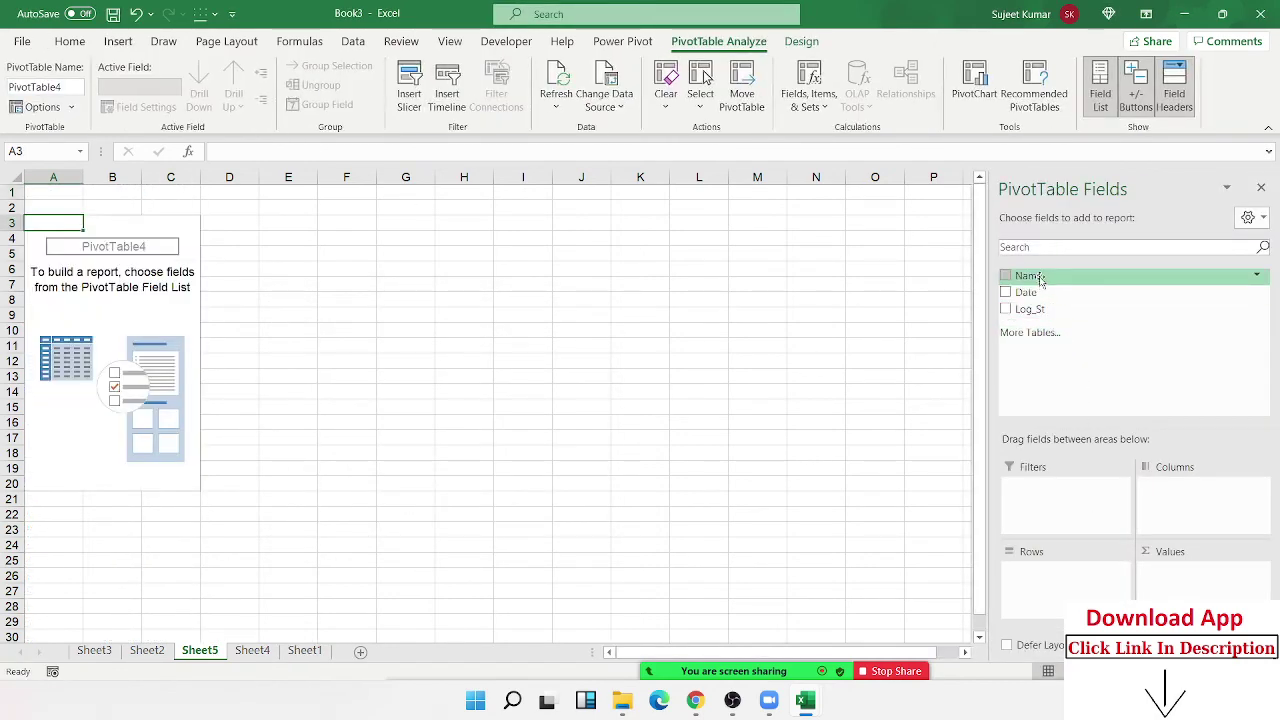
# Step: Put Name in Rows and Date in Columns, leaving no value field
pyautogui.moveTo(1028, 275); pyautogui.dragTo(1042, 577)
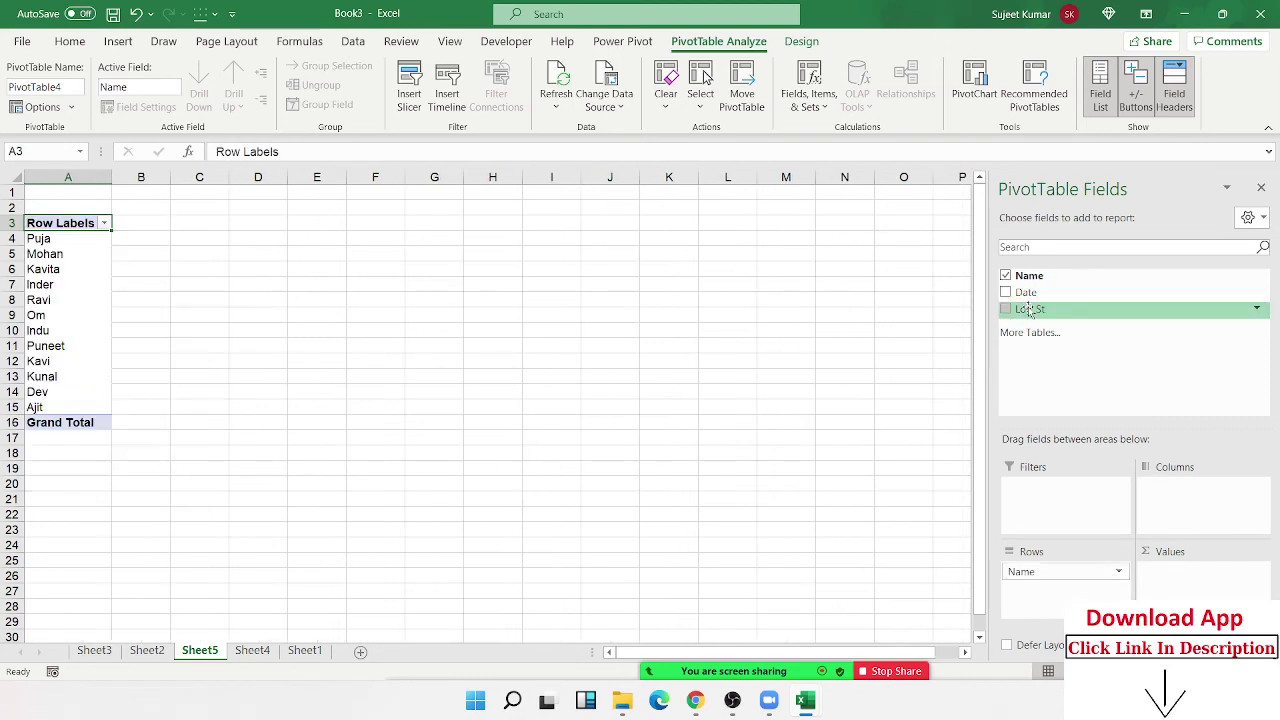
pyautogui.moveTo(1026, 292); pyautogui.dragTo(1167, 490)
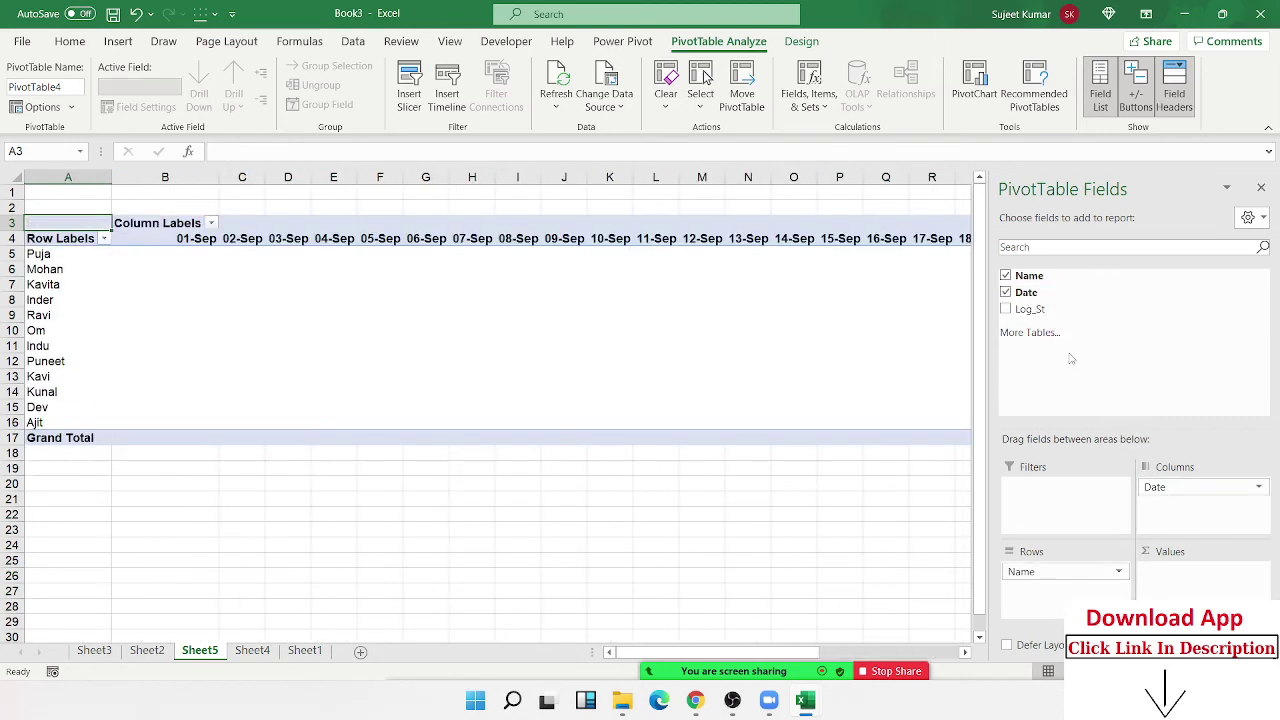
pyautogui.moveTo(1030, 309); pyautogui.dragTo(1188, 572)
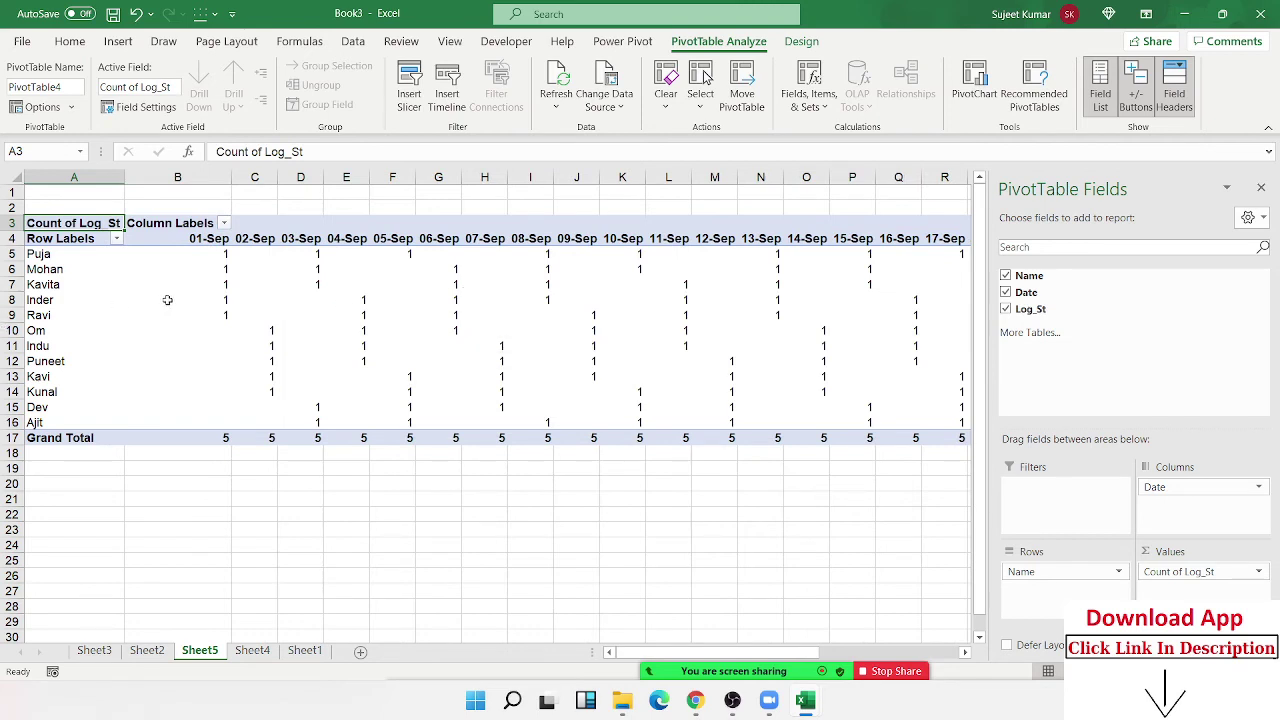
pyautogui.click(312, 270)
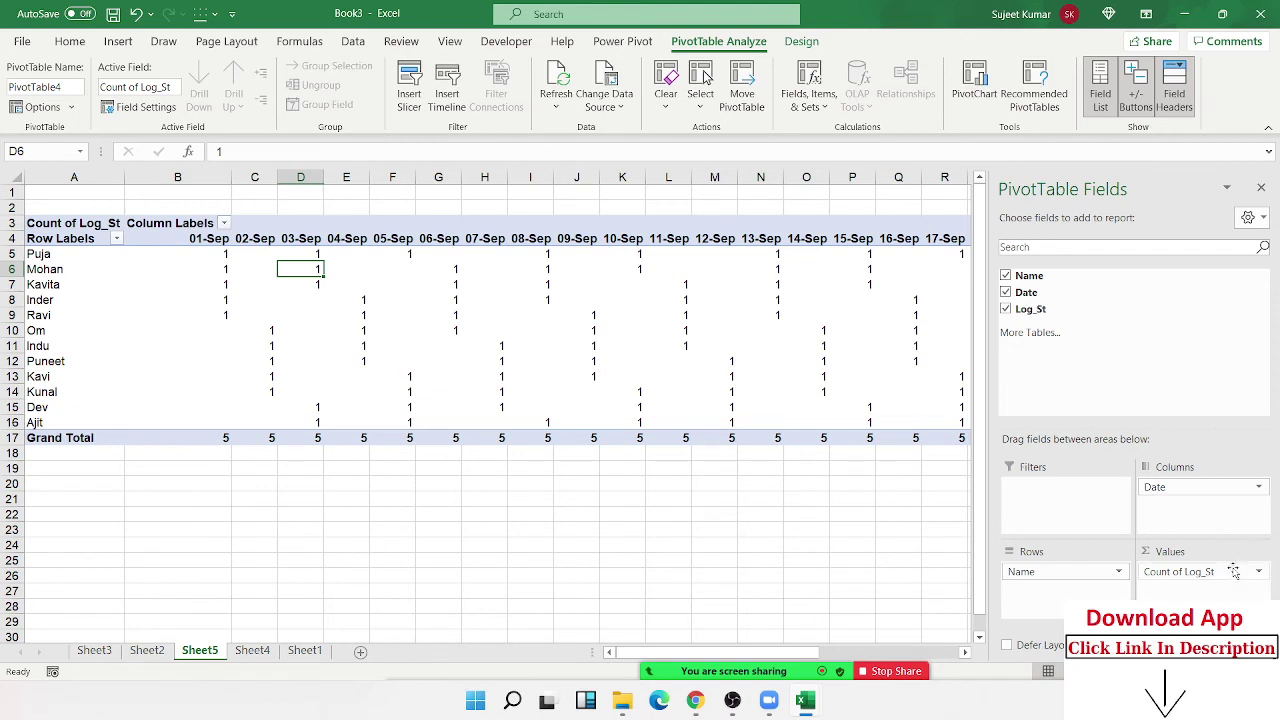
pyautogui.moveTo(1229, 574); pyautogui.dragTo(1188, 428)
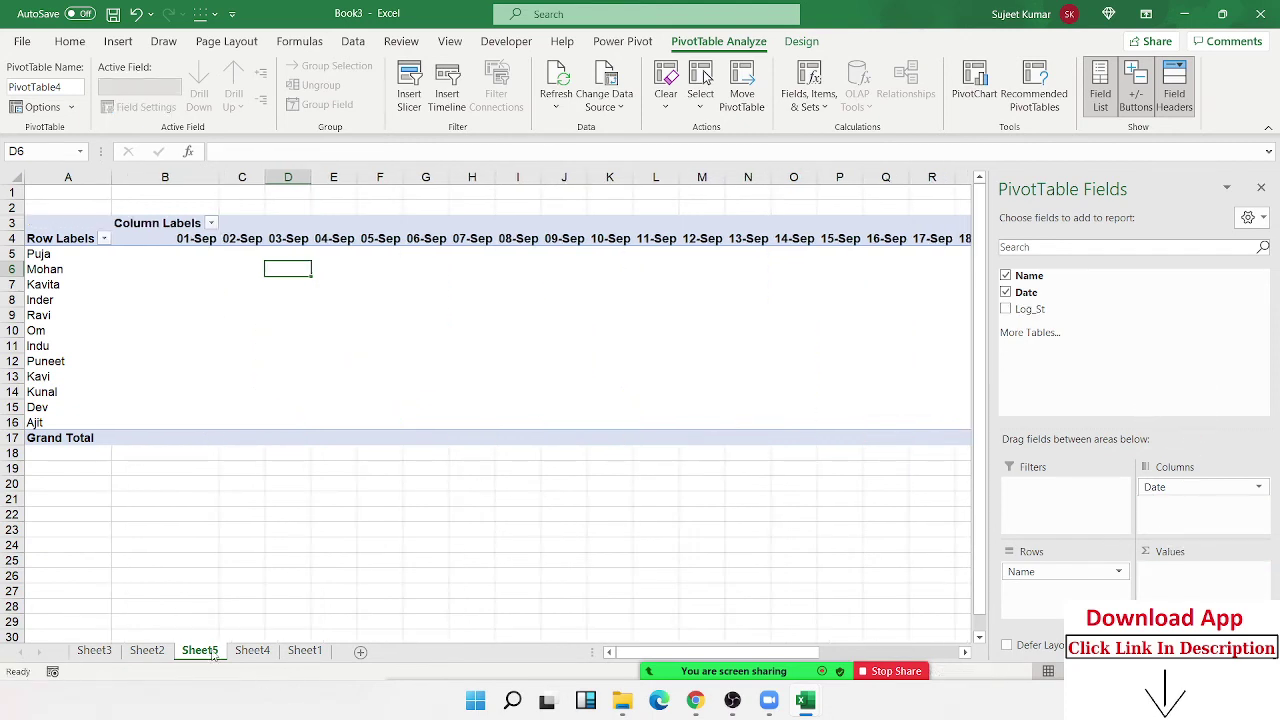
# Step: On Sheet4, add the header Log_St1 in D1
pyautogui.click(147, 651)
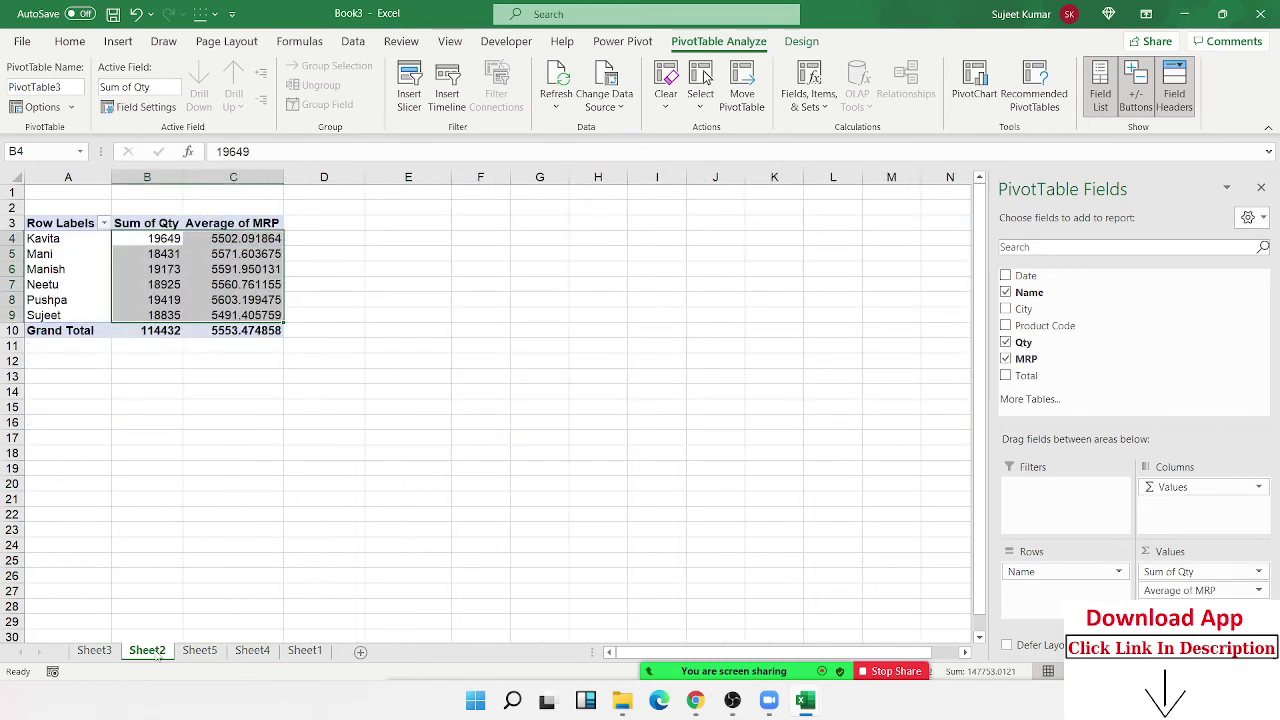
pyautogui.click(216, 653)
pyautogui.click(252, 651)
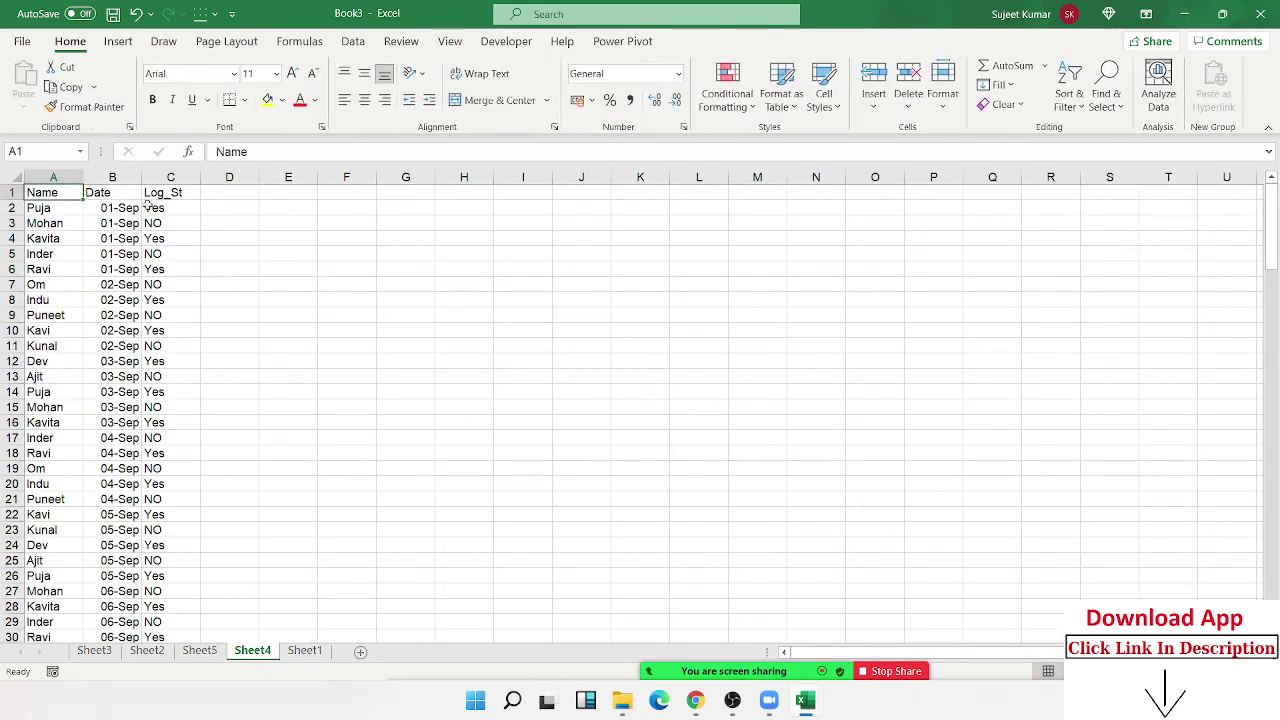
pyautogui.click(230, 190)
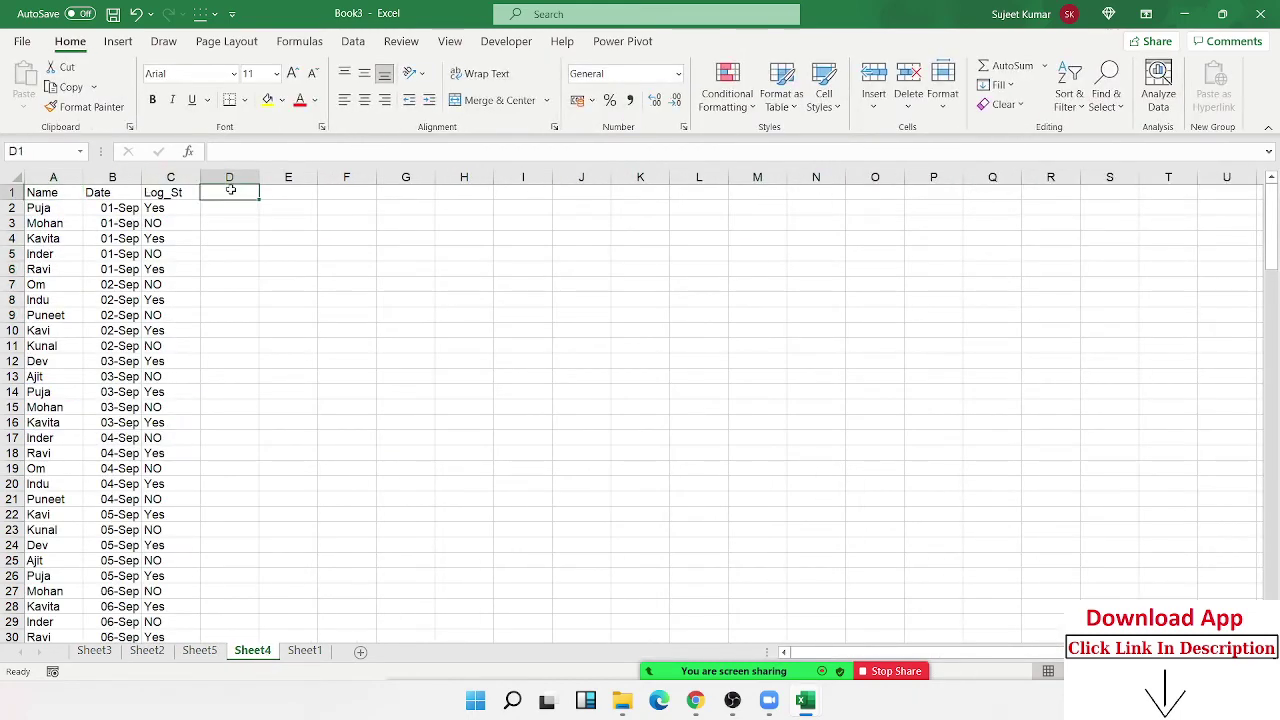
pyautogui.write('Log_St')
pyautogui.click(264, 151)
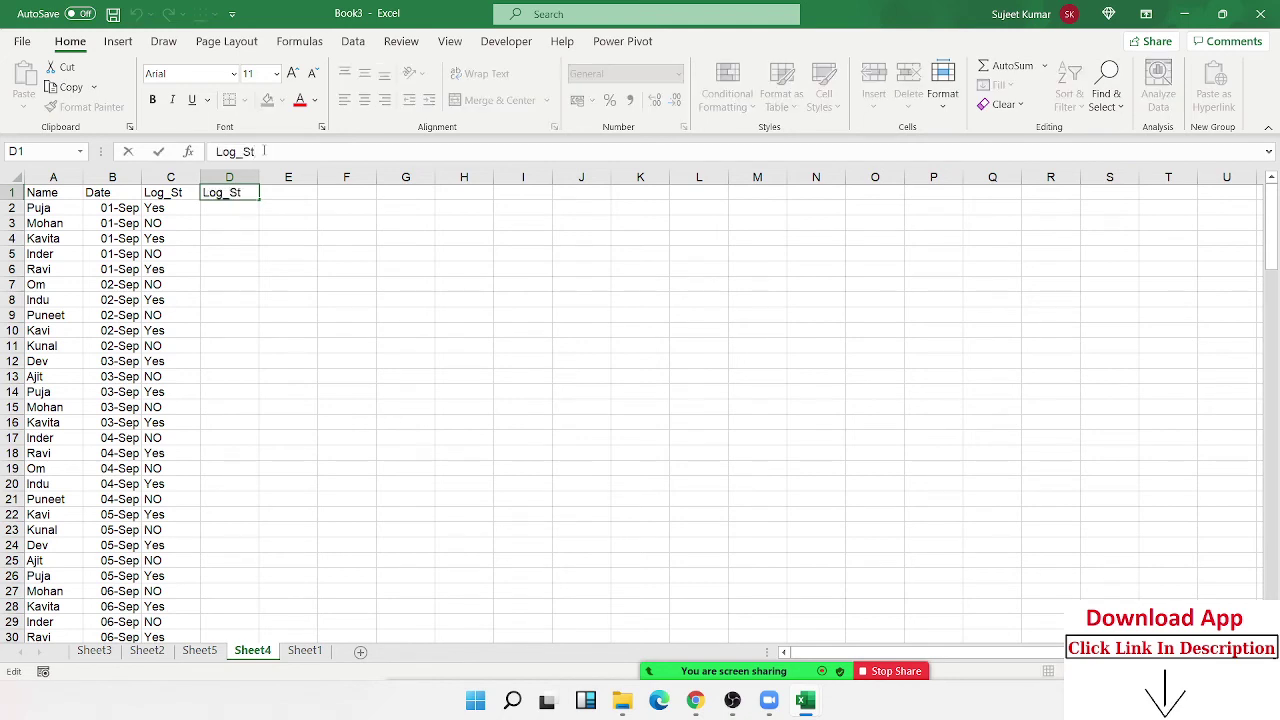
pyautogui.write('1')
pyautogui.press('Return')
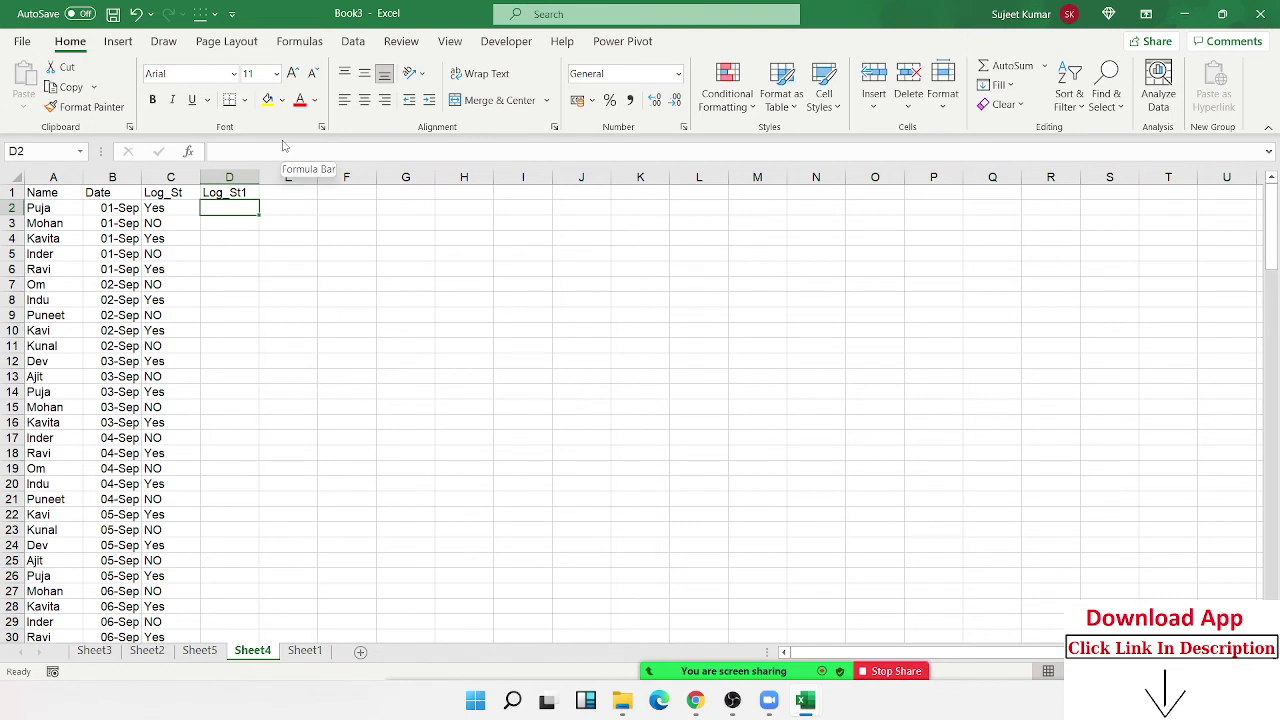
# Step: Enter =IF(C2="yes",1,0) in D2
pyautogui.write('1')
pyautogui.press('Return')
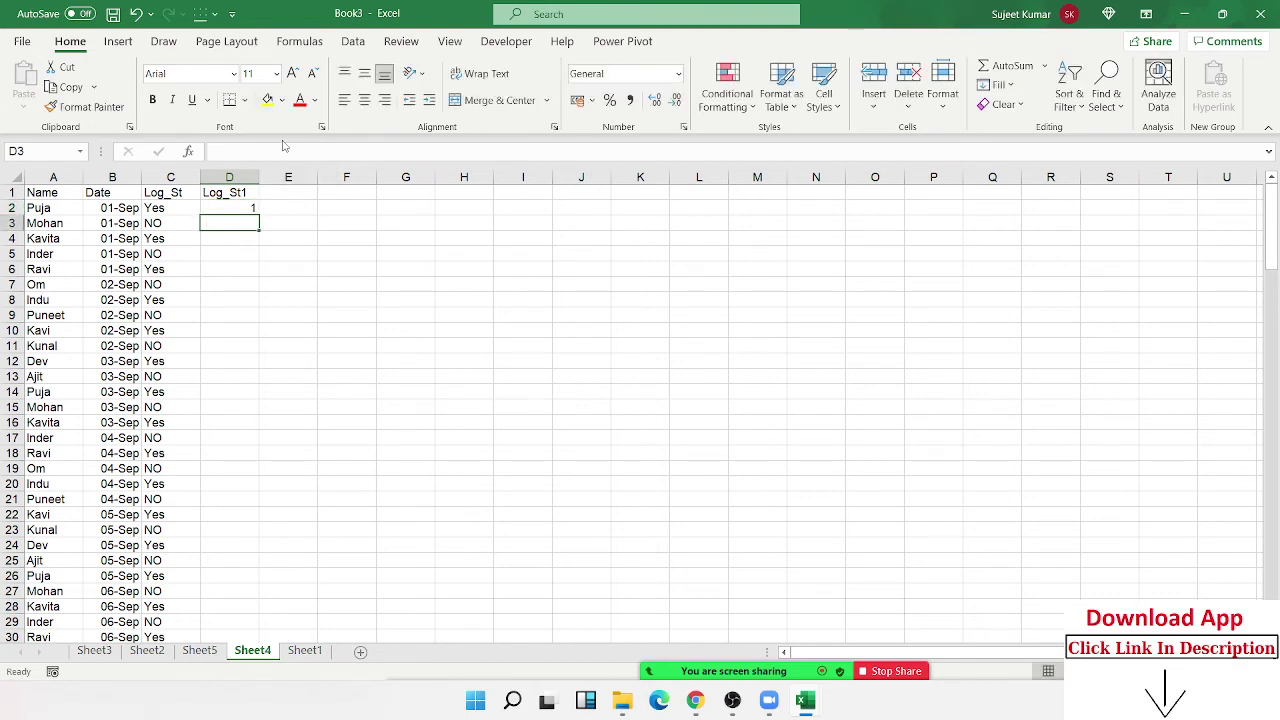
pyautogui.press('Up')
pyautogui.write('=IF')
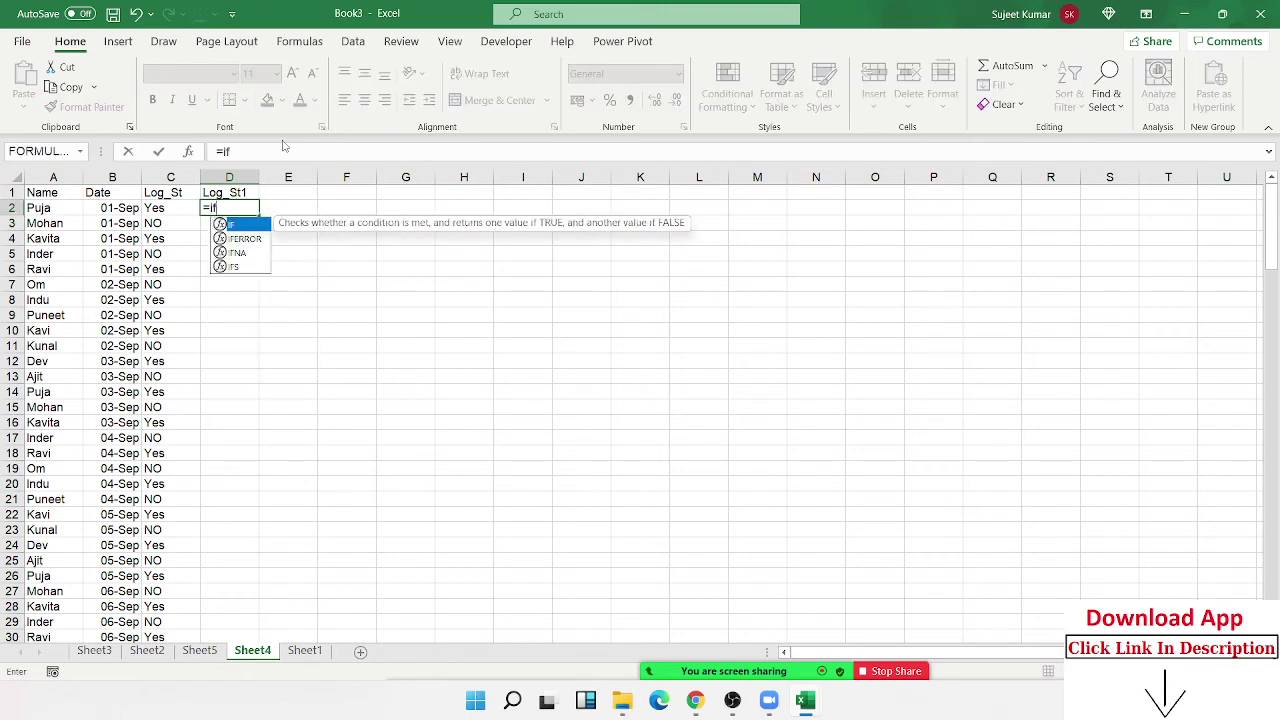
pyautogui.write('(')
pyautogui.press('Left')
pyautogui.write('="')
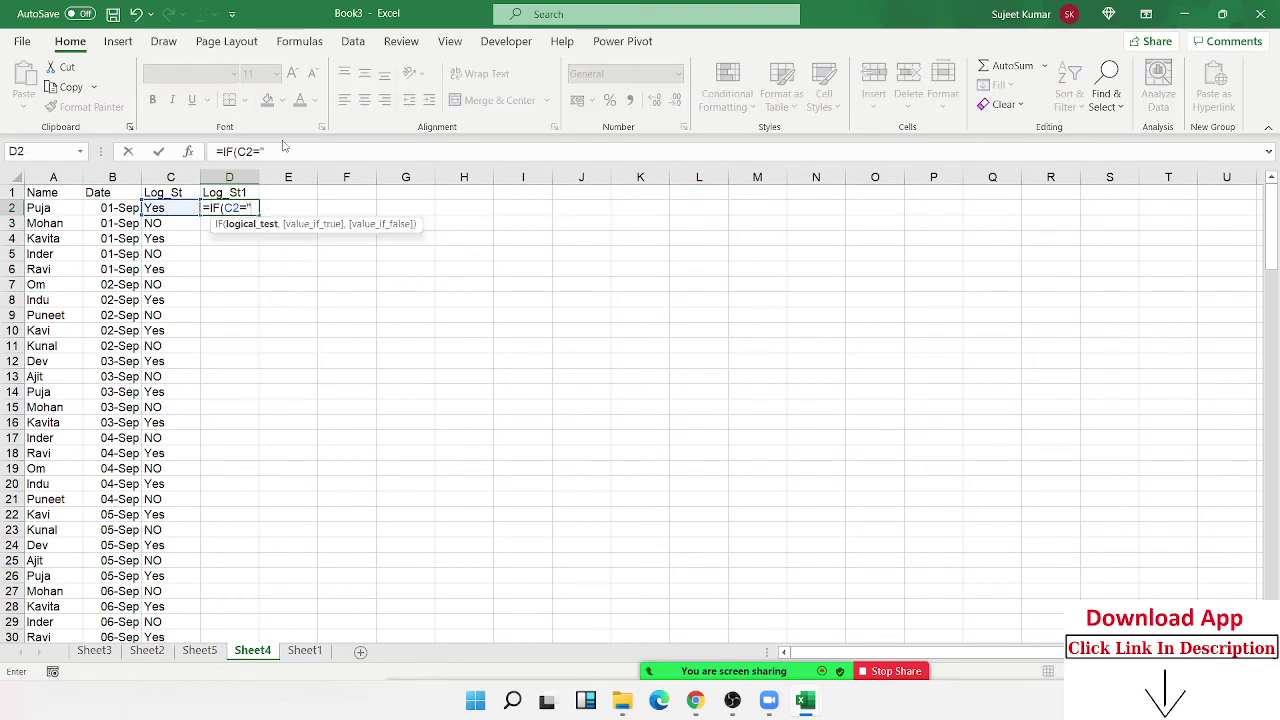
pyautogui.write('yes",')
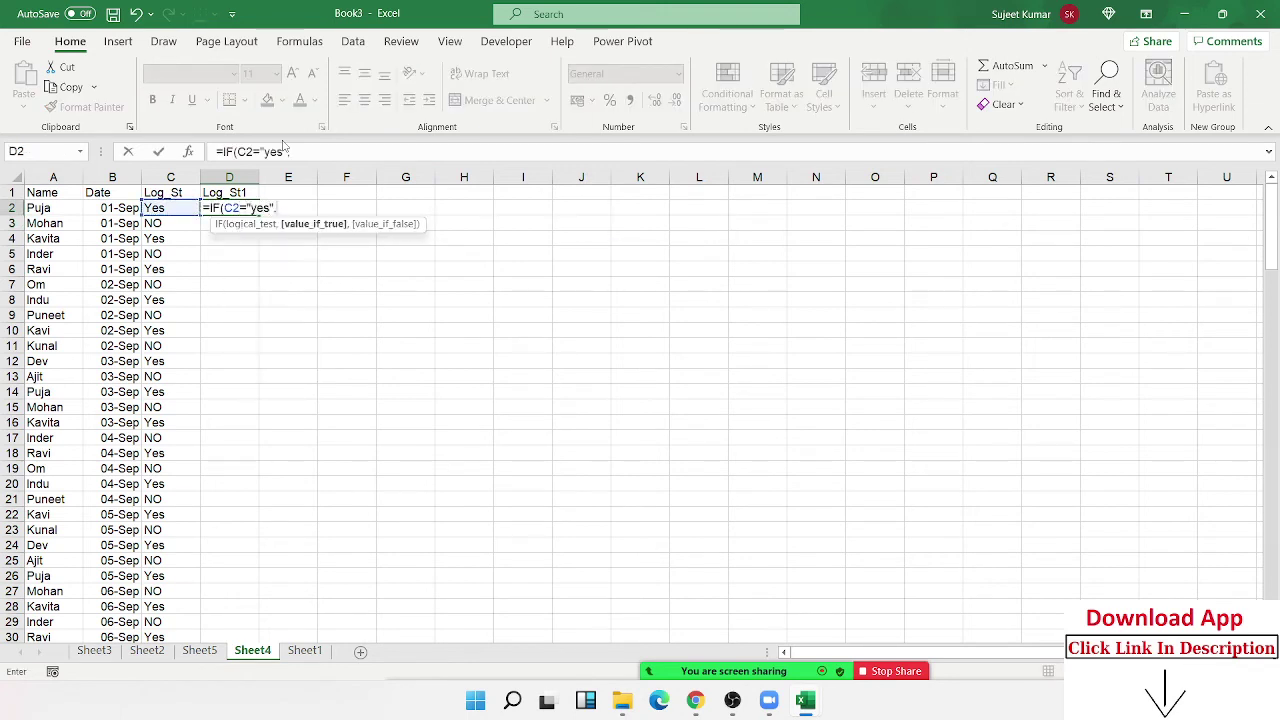
pyautogui.write('1,0')
pyautogui.press('Return')
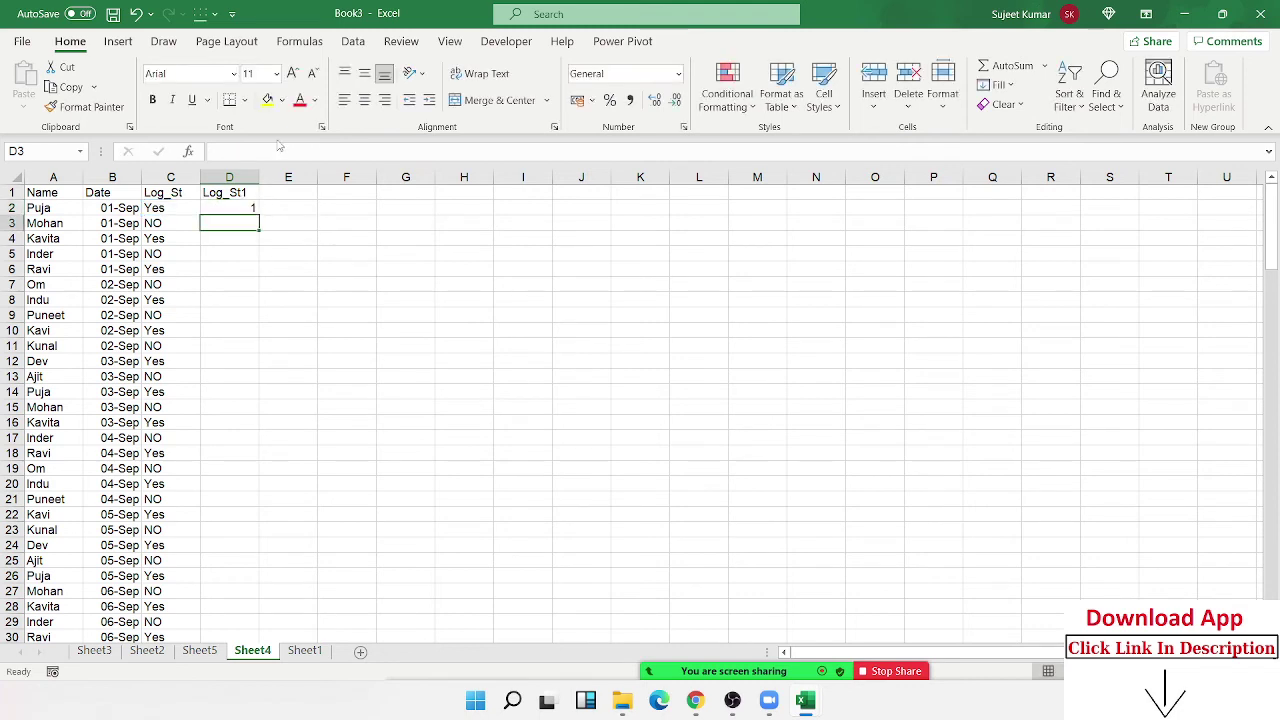
# Step: Fill the formula down to row 149 and select the data range A1:D149
pyautogui.click(250, 207)
pyautogui.doubleClick(257, 216)
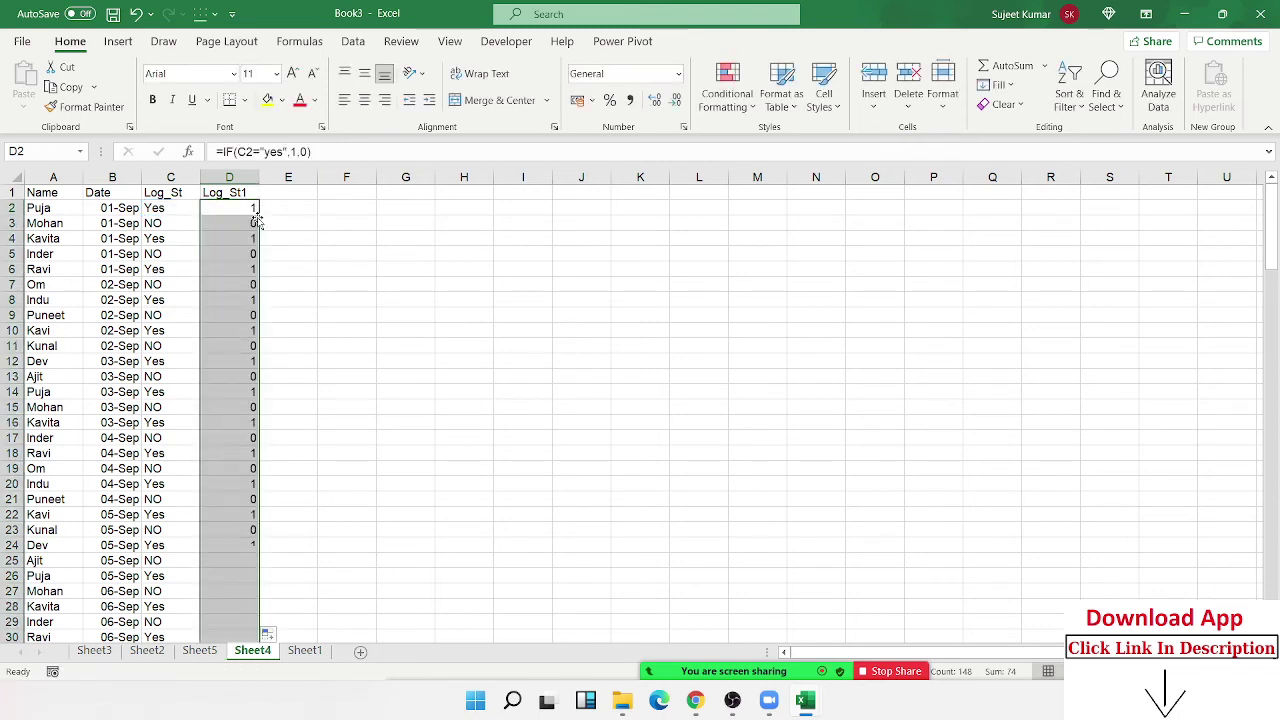
pyautogui.hotkey('ctrl', 'Up')
pyautogui.hotkey('ctrl', 'Left')
pyautogui.hotkey('ctrl', 'shift', 'Right')
pyautogui.hotkey('ctrl', 'shift', 'Down')
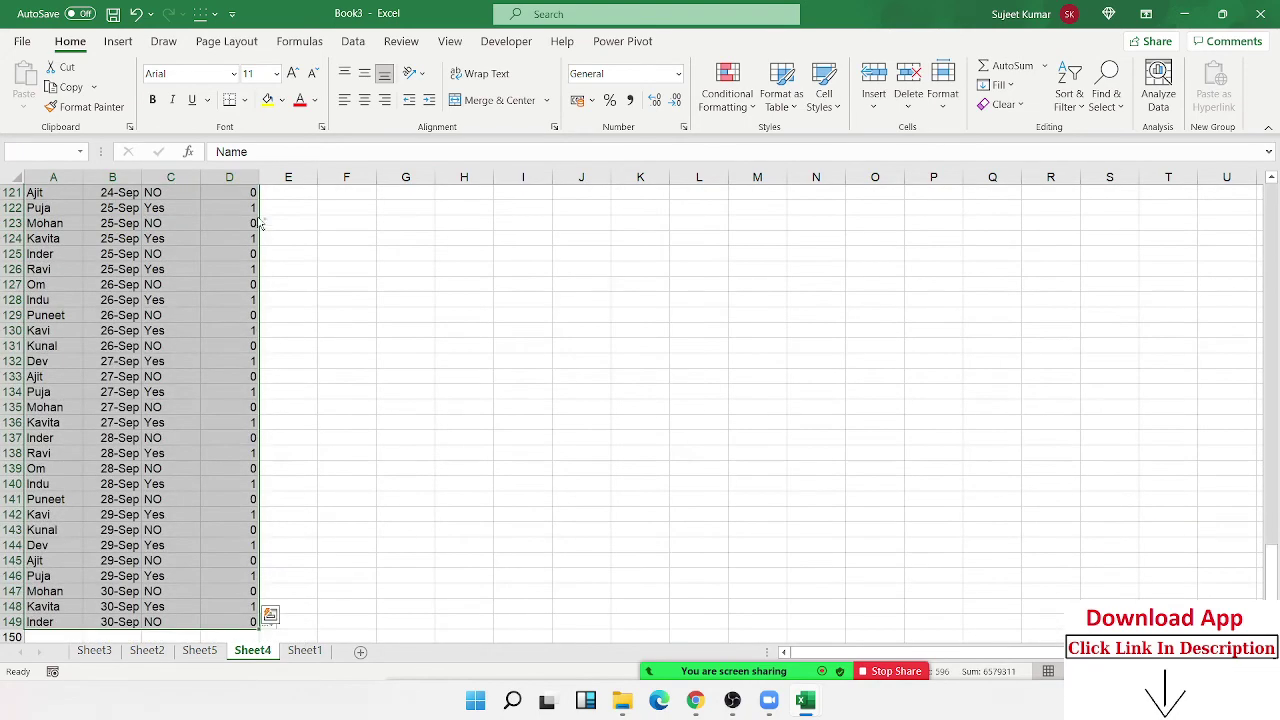
# Step: Create a new PivotTable with Name rows, Date columns and Sum of Log_St1 values
pyautogui.click(117, 41)
pyautogui.click(30, 82)
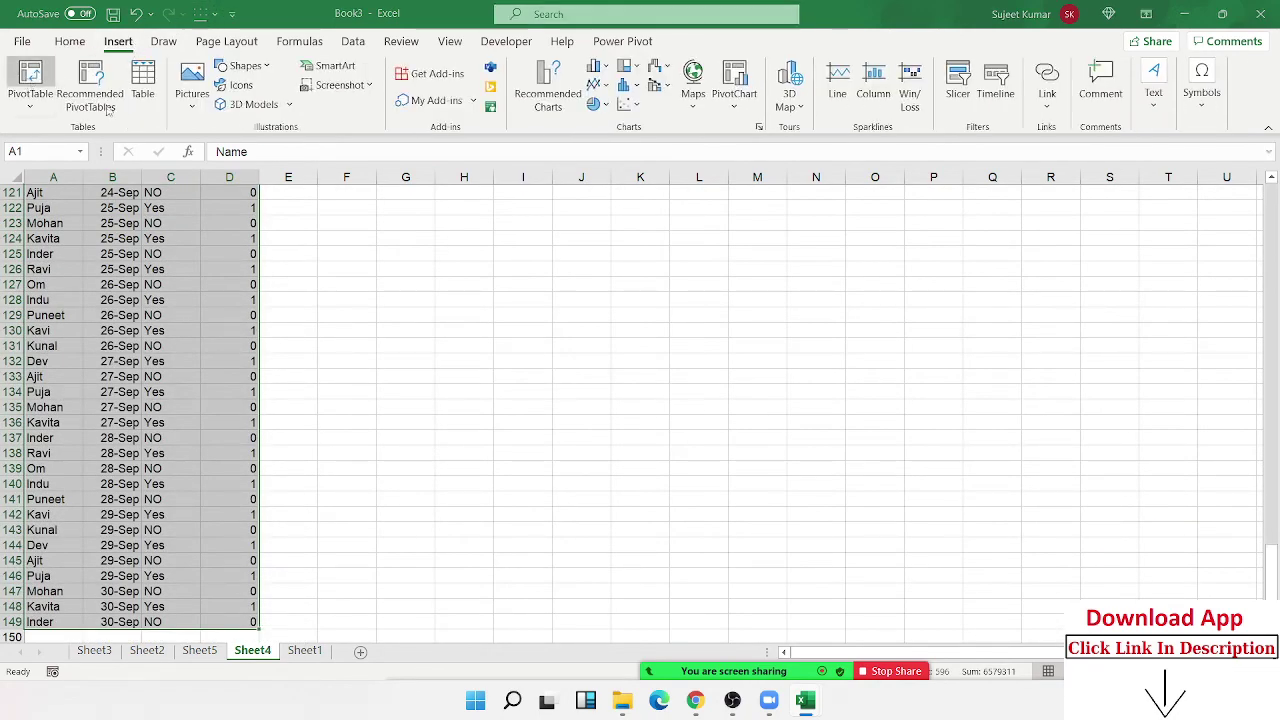
pyautogui.click(494, 494)
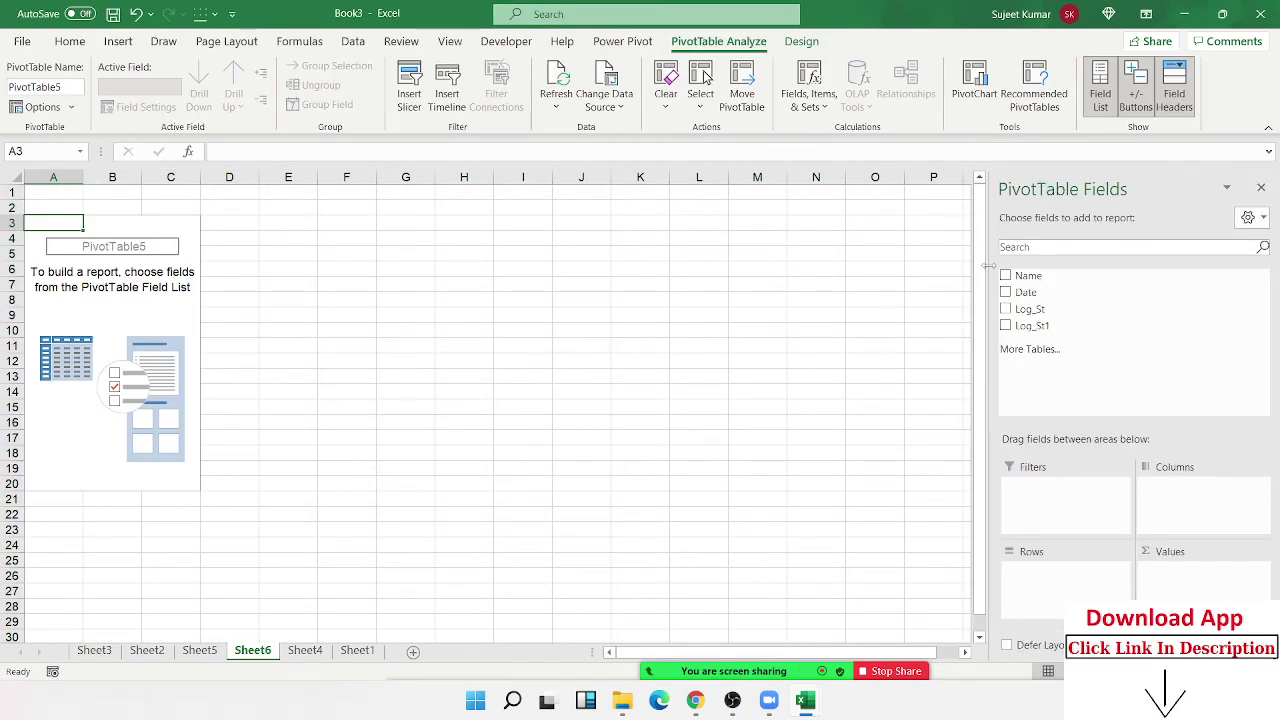
pyautogui.moveTo(1028, 275); pyautogui.dragTo(1060, 575)
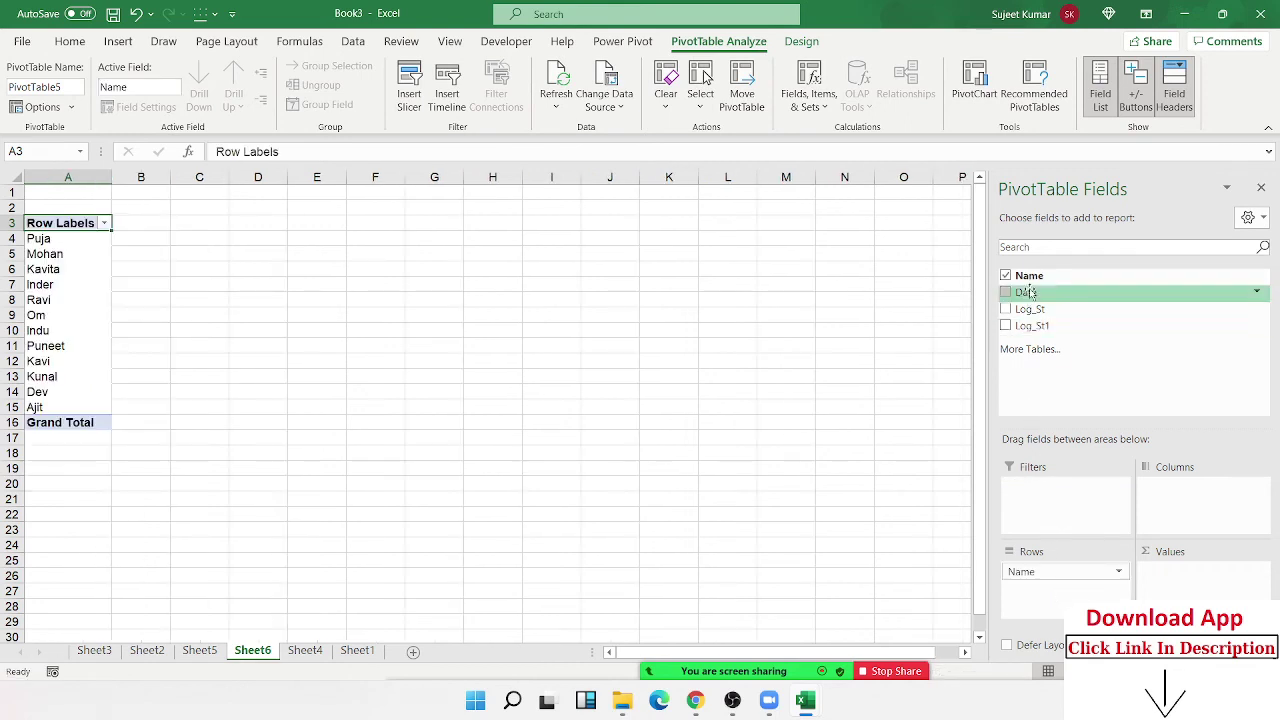
pyautogui.moveTo(1026, 292); pyautogui.dragTo(1191, 500)
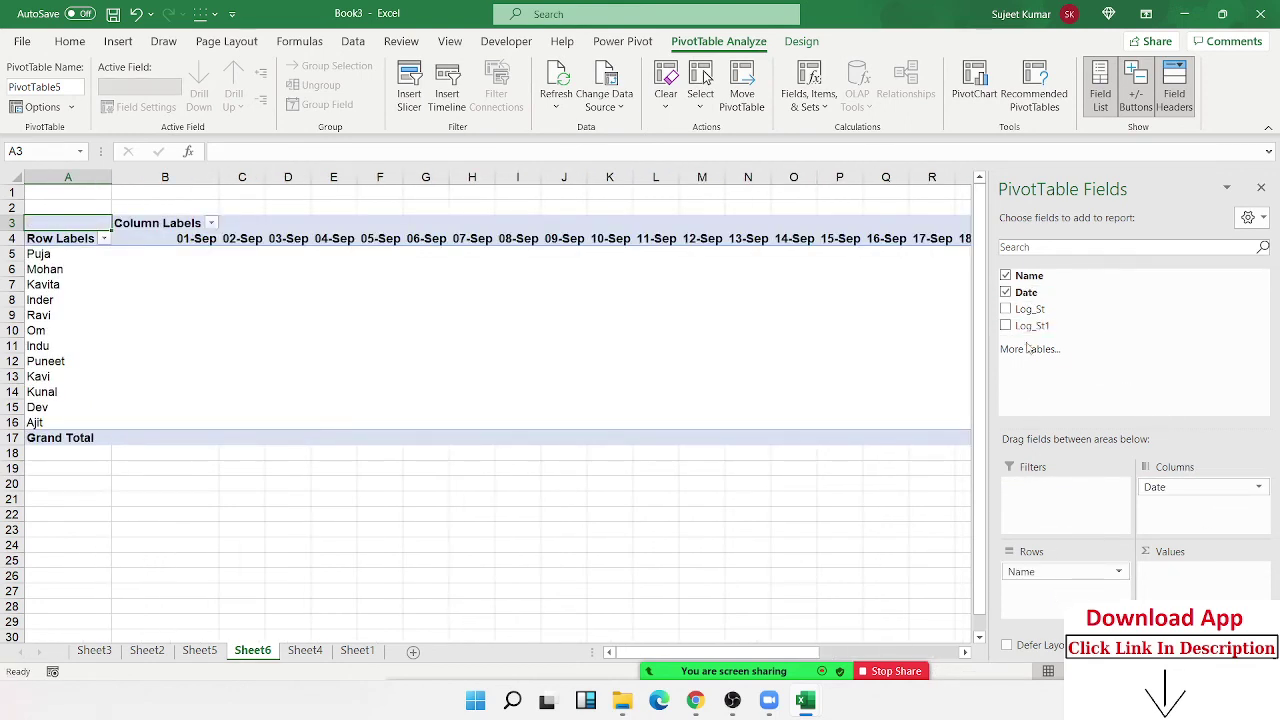
pyautogui.moveTo(1031, 325); pyautogui.dragTo(1187, 573)
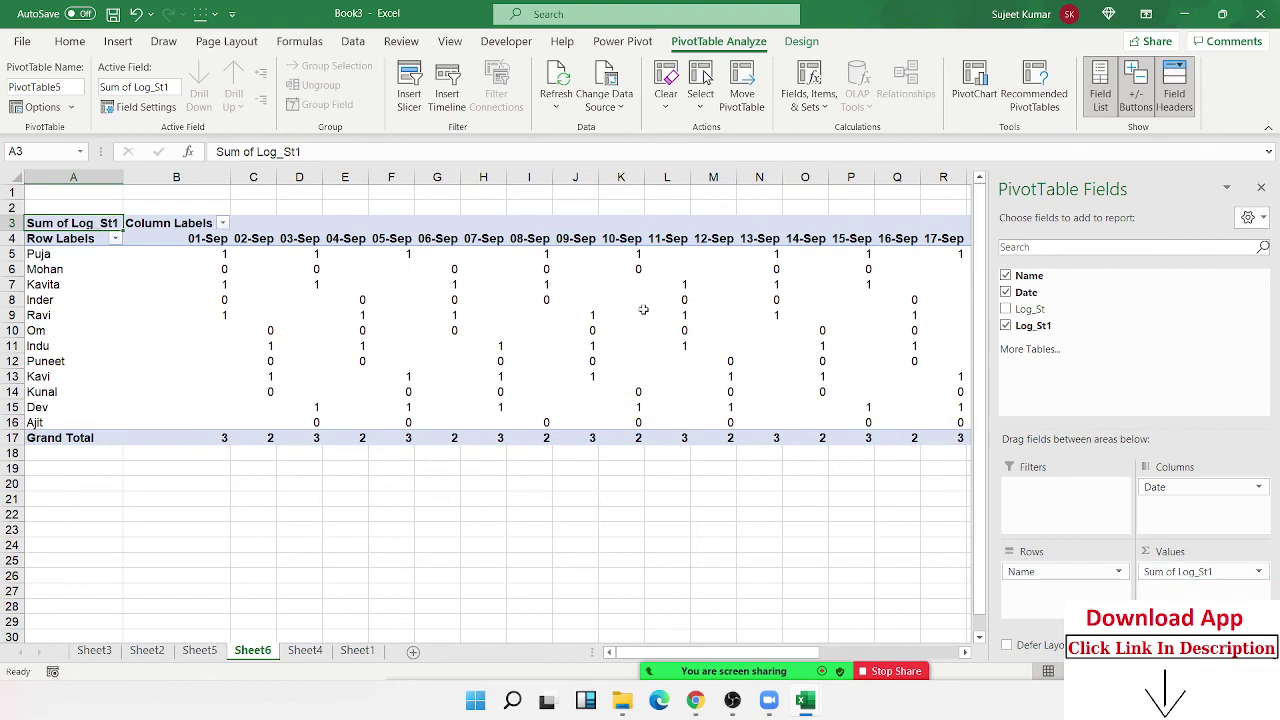
# Step: Set the pivot to show 0 for empty cells and hide the field list
pyautogui.moveTo(483, 330); pyautogui.dragTo(480, 258)
pyautogui.rightClick(381, 300)
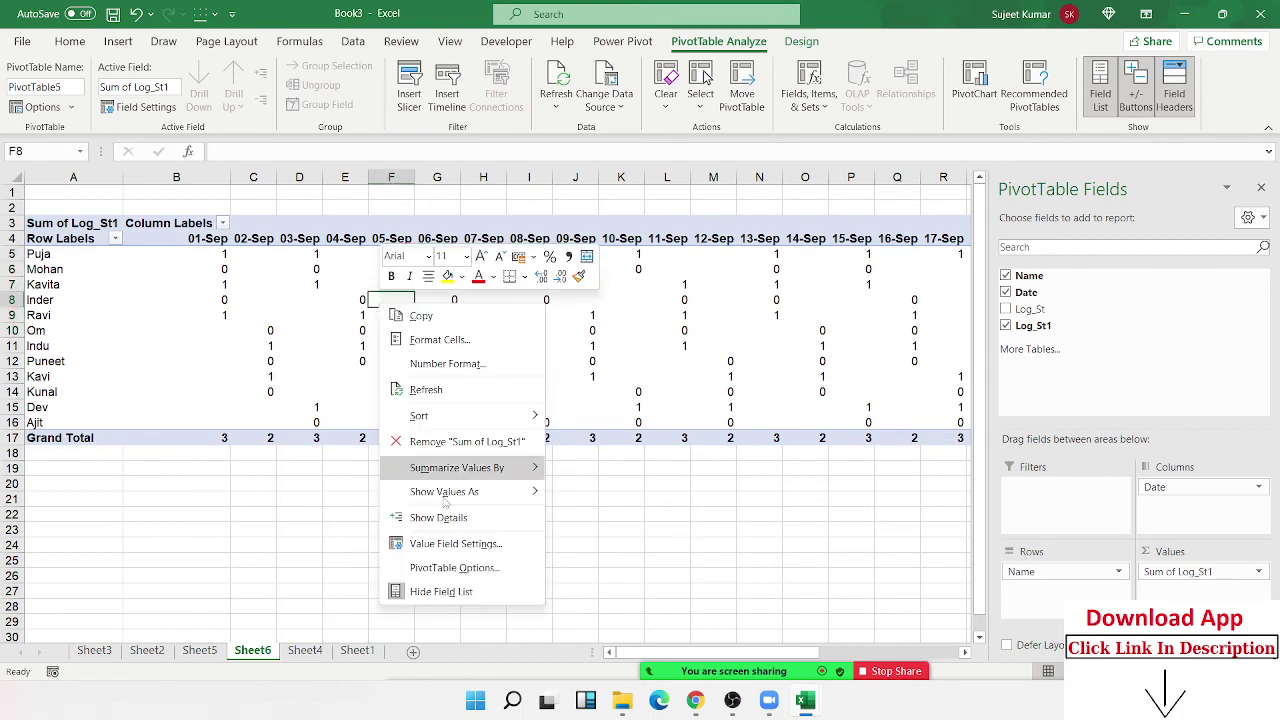
pyautogui.click(453, 567)
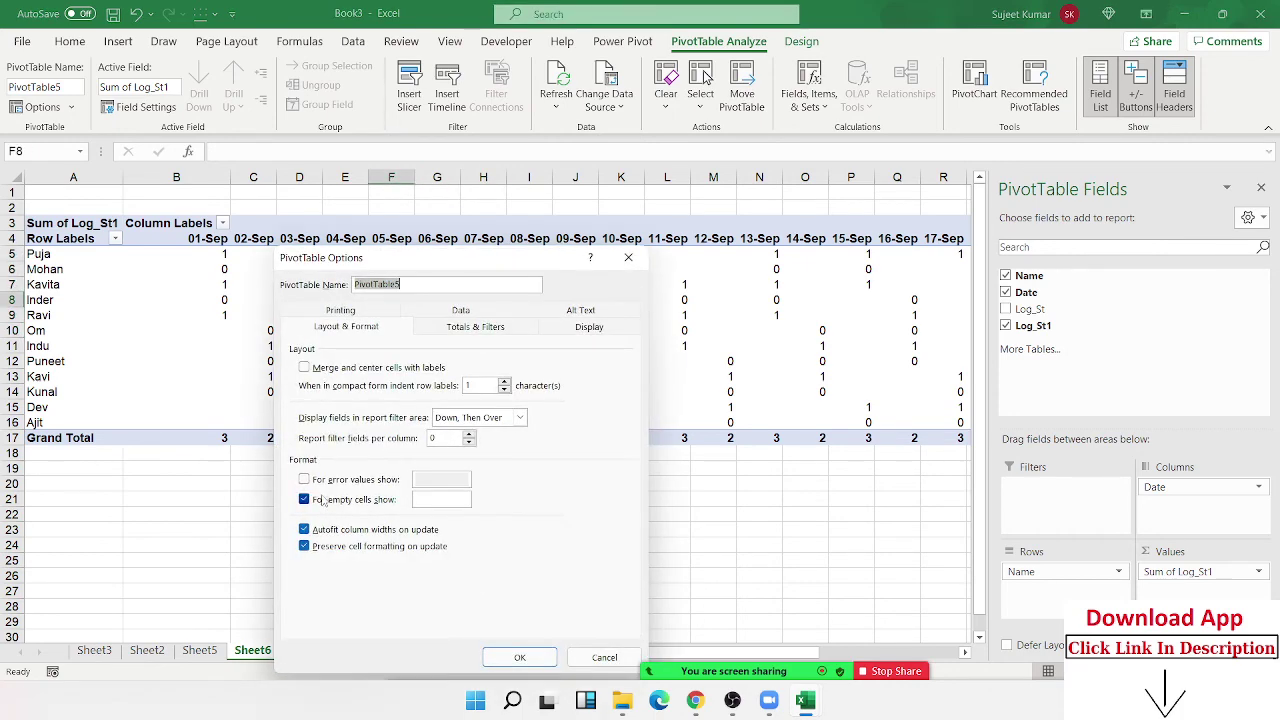
pyautogui.click(421, 504)
pyautogui.write('0')
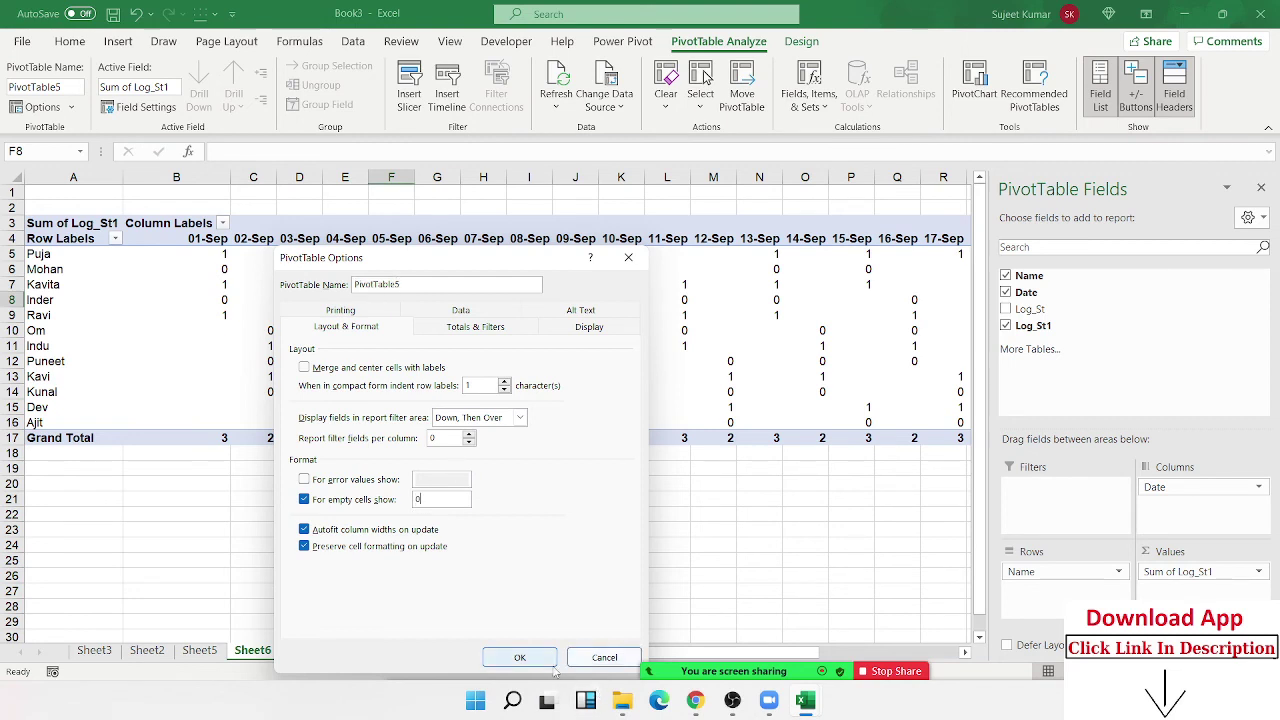
pyautogui.click(535, 658)
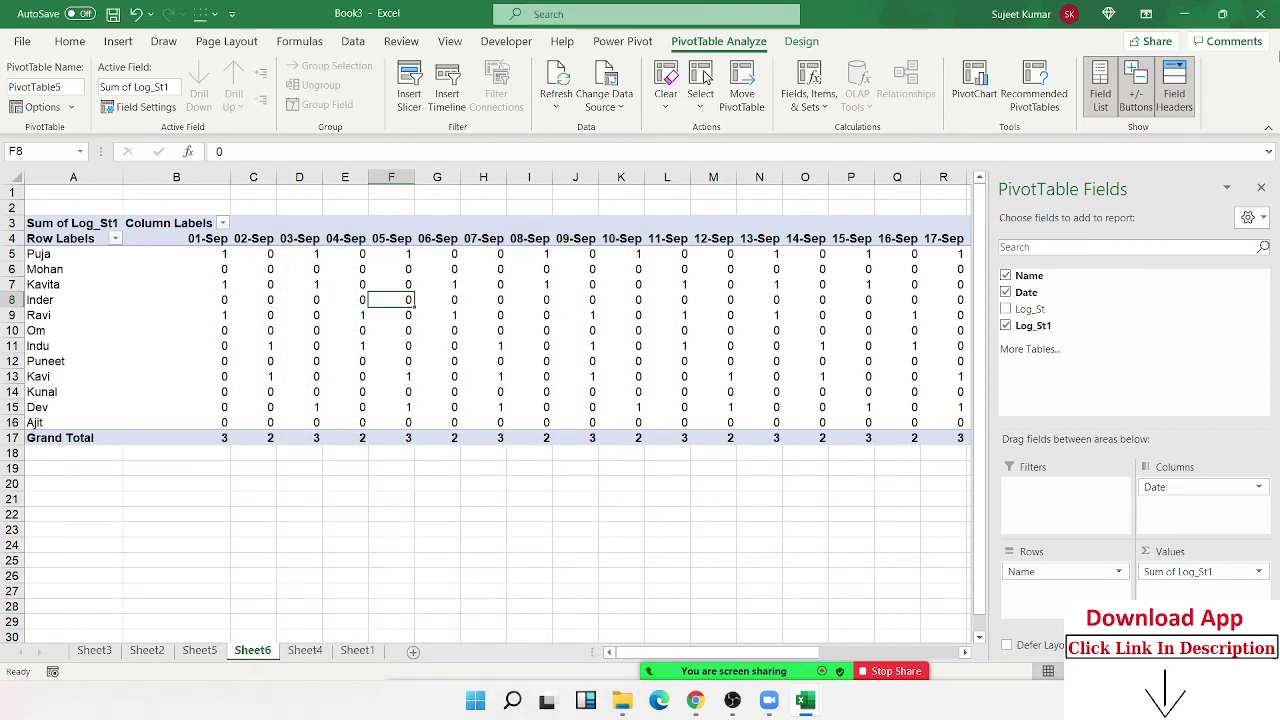
pyautogui.click(1261, 187)
# Step: Select all the pivot's daily value cells from B5 across every name and date
pyautogui.click(216, 267)
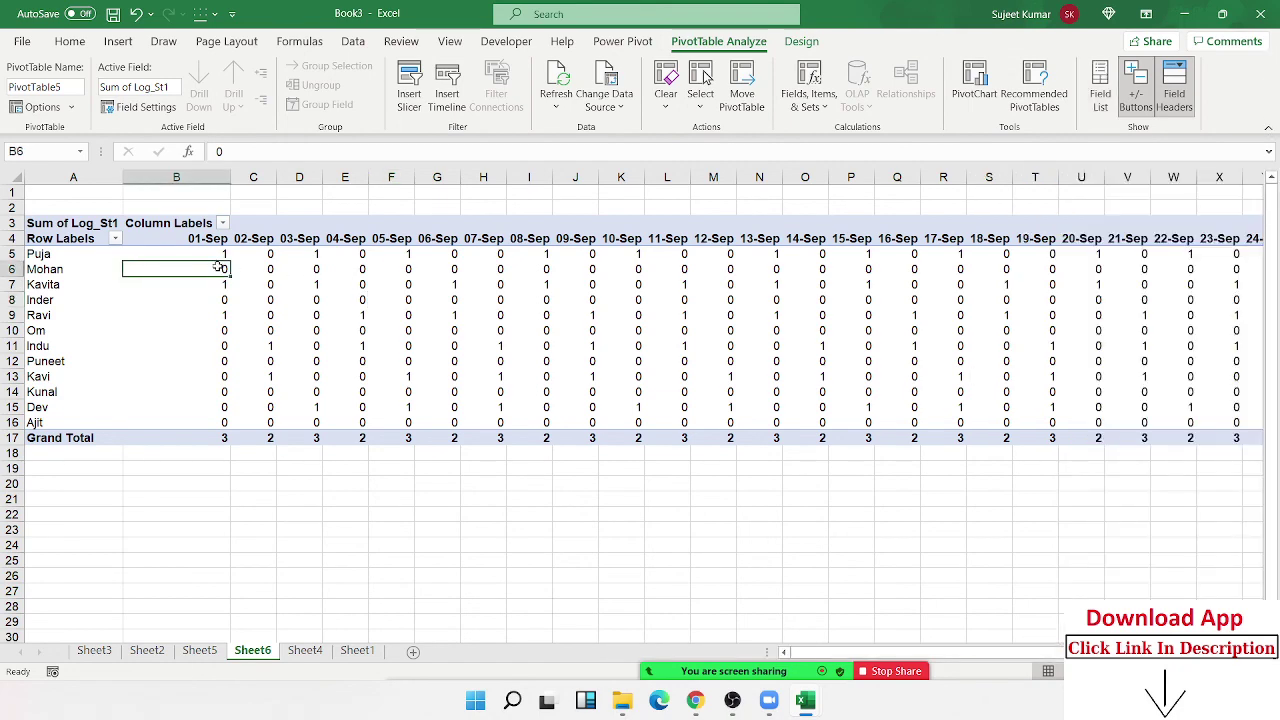
pyautogui.click(213, 253)
pyautogui.hotkey('ctrl', 'shift', 'Right')
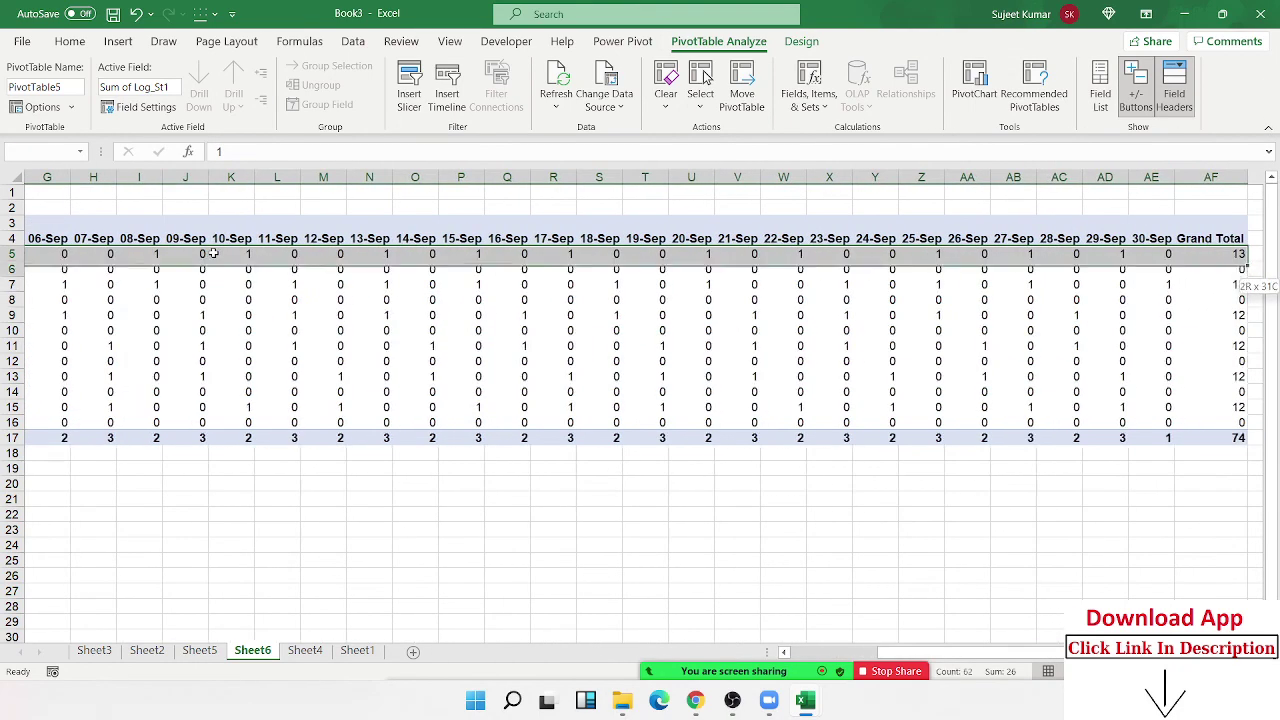
pyautogui.moveTo(1238, 260); pyautogui.dragTo(1172, 444)
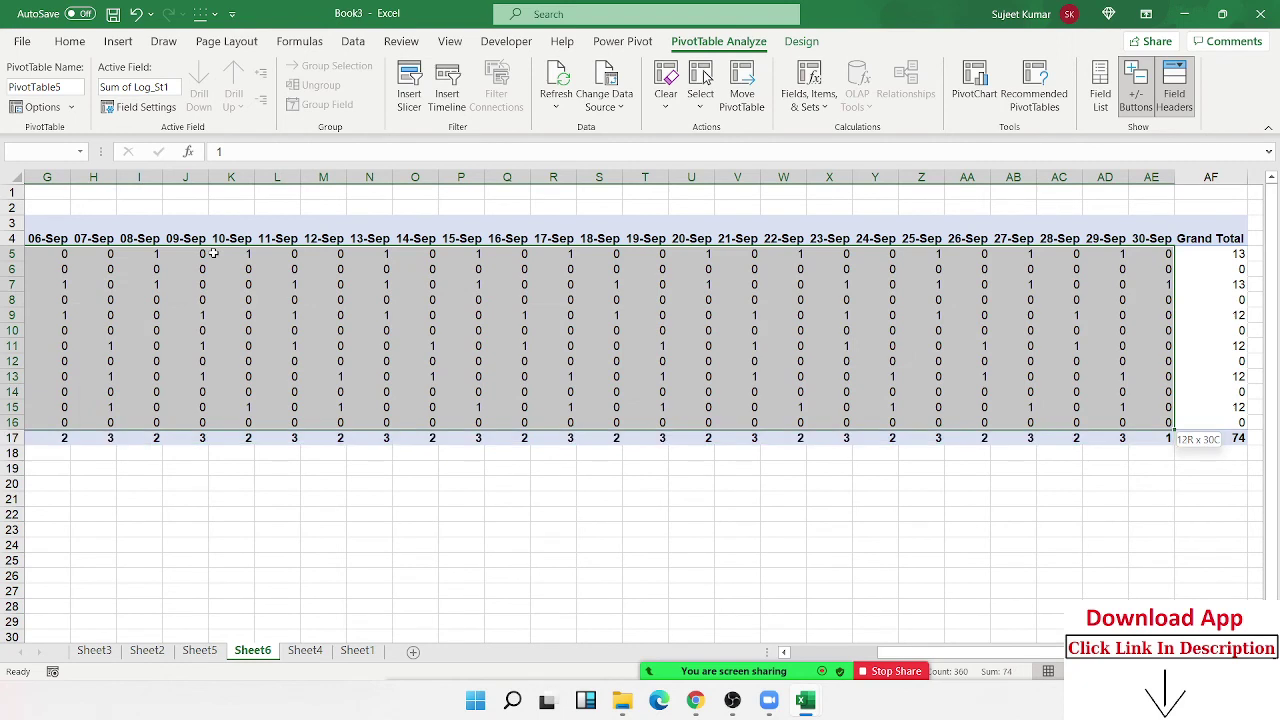
# Step: Give the selected values a custom YES/NO number format code
pyautogui.rightClick(604, 366)
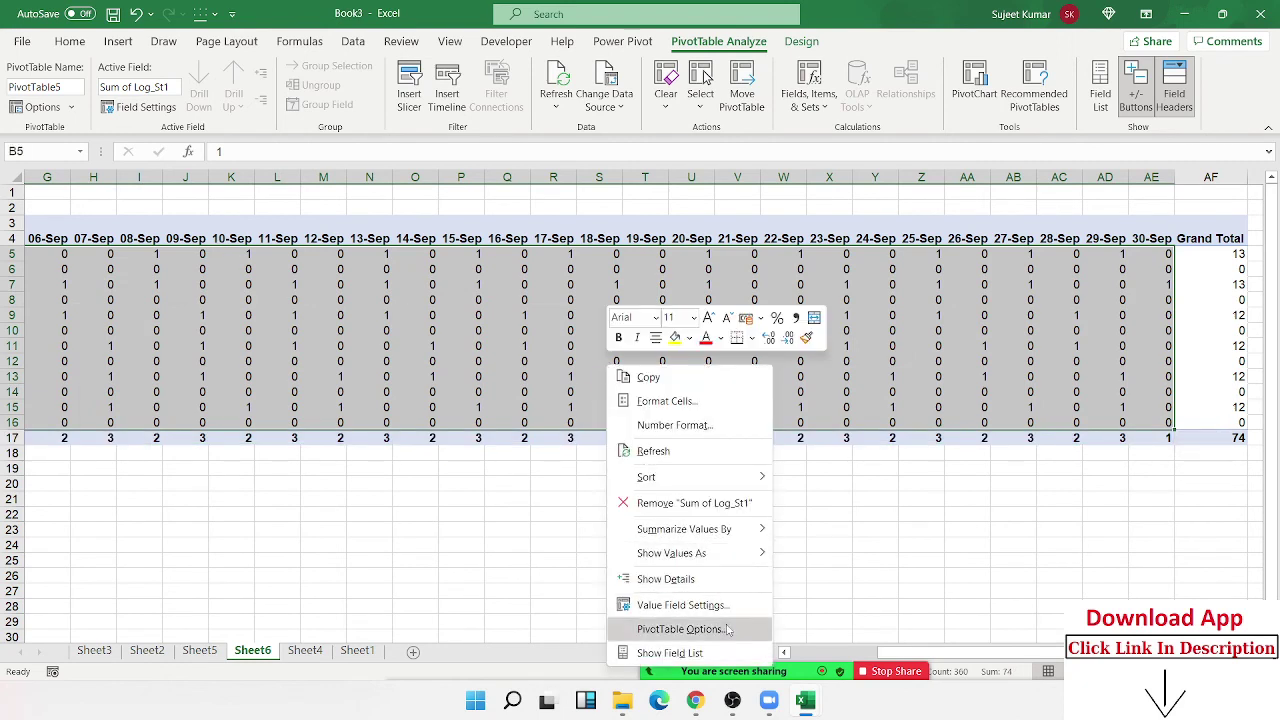
pyautogui.click(664, 400)
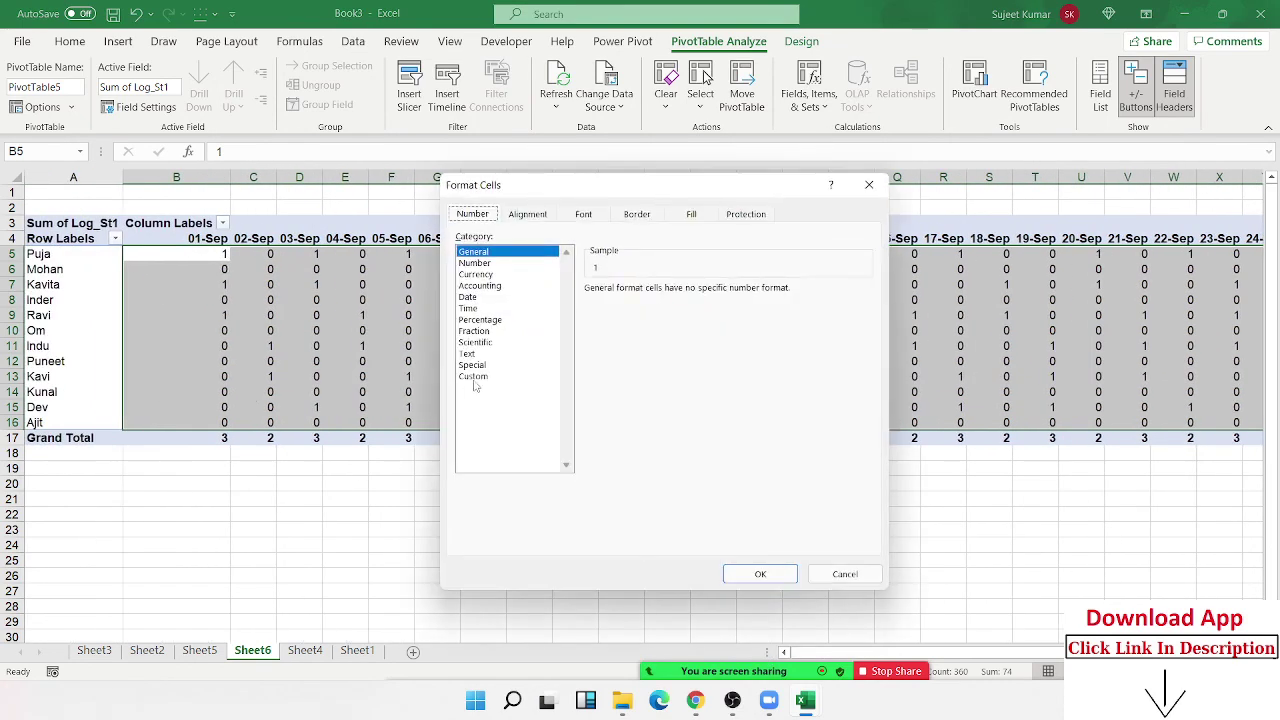
pyautogui.click(474, 377)
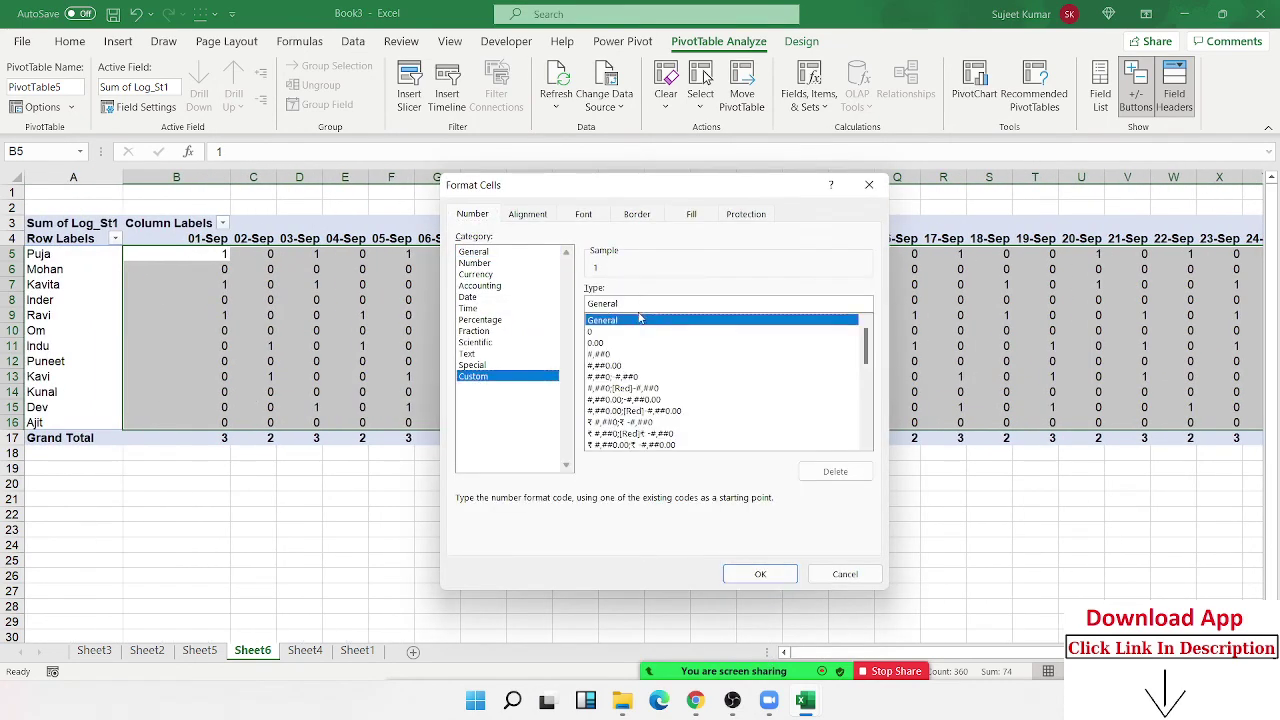
pyautogui.moveTo(640, 304); pyautogui.dragTo(576, 307)
pyautogui.write('"')
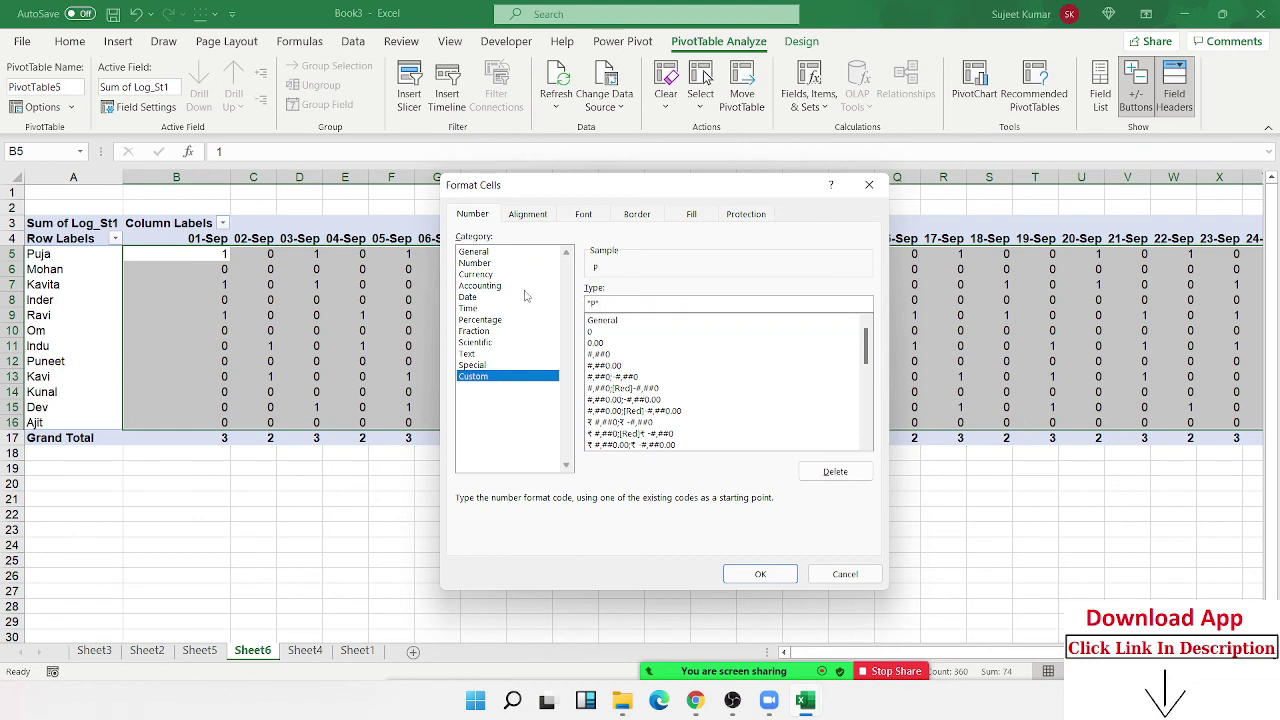
pyautogui.write(';;"')
pyautogui.write('A')
pyautogui.press('BackSpace')
pyautogui.write('YES";;"')
pyautogui.write('N')
pyautogui.write('O')
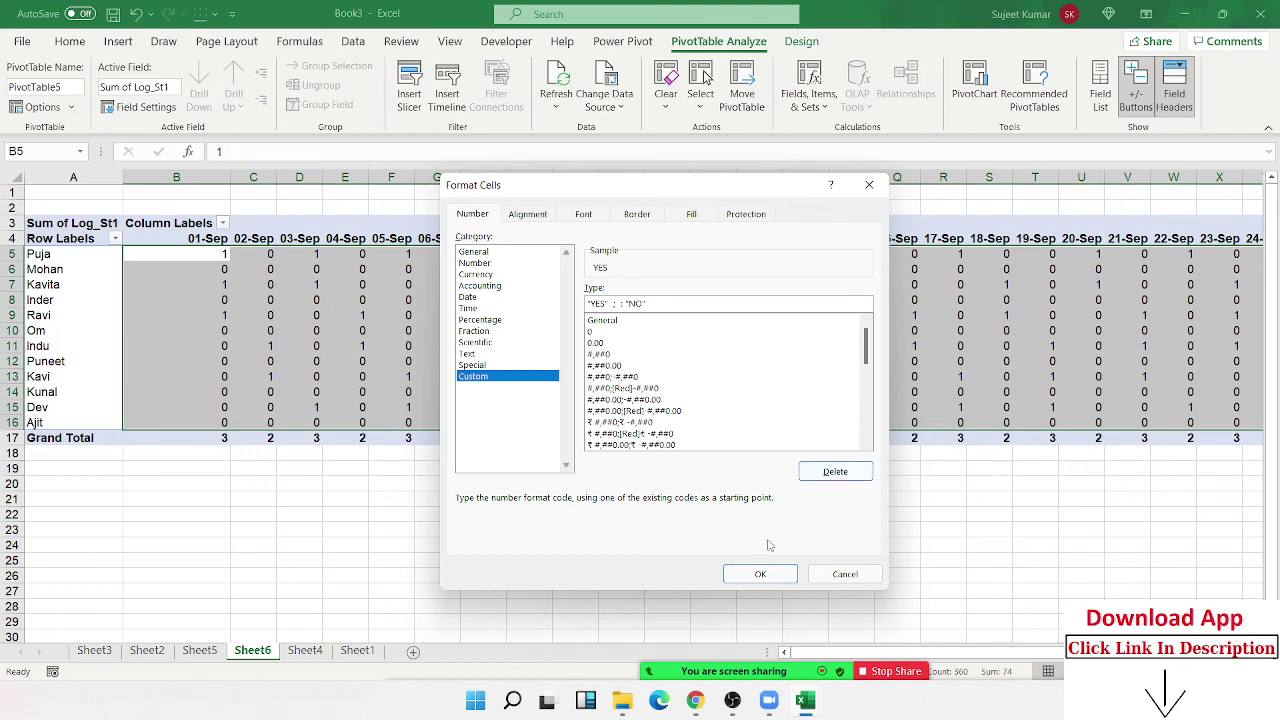
pyautogui.click(760, 574)
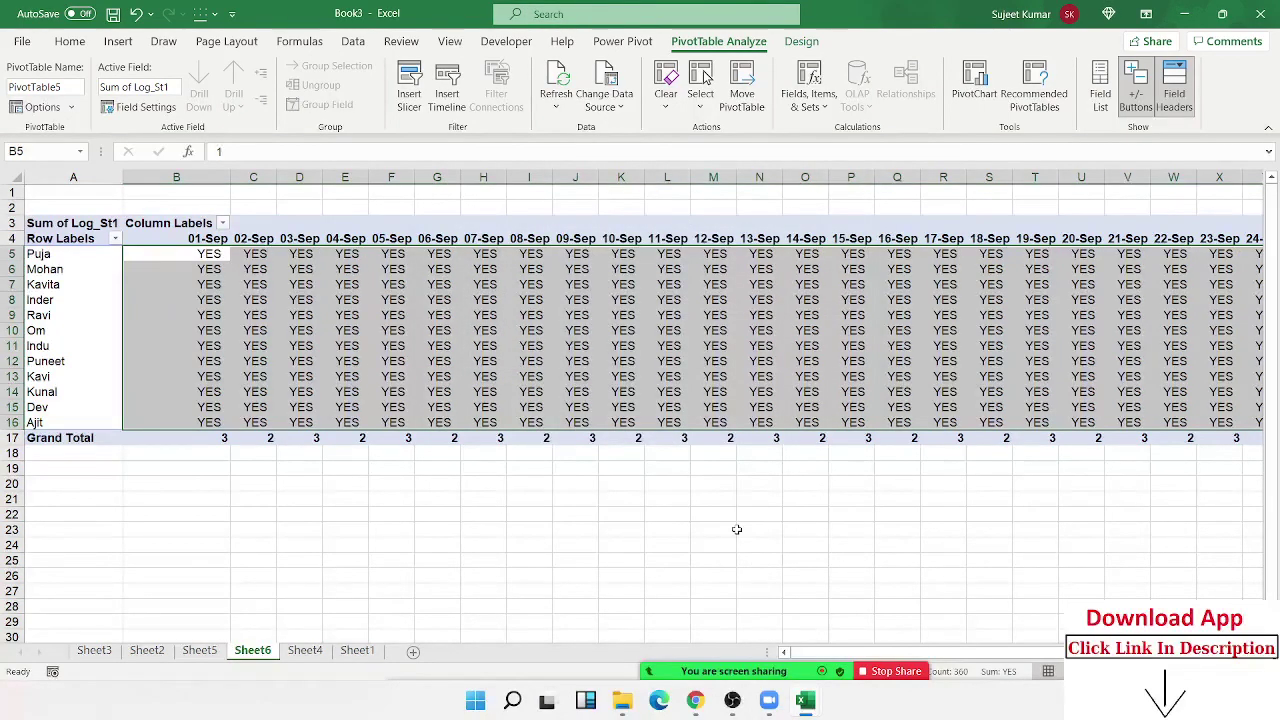
# Step: Remove the stray escaped semicolon so the format code reads "YES";;"NO"
pyautogui.rightClick(518, 326)
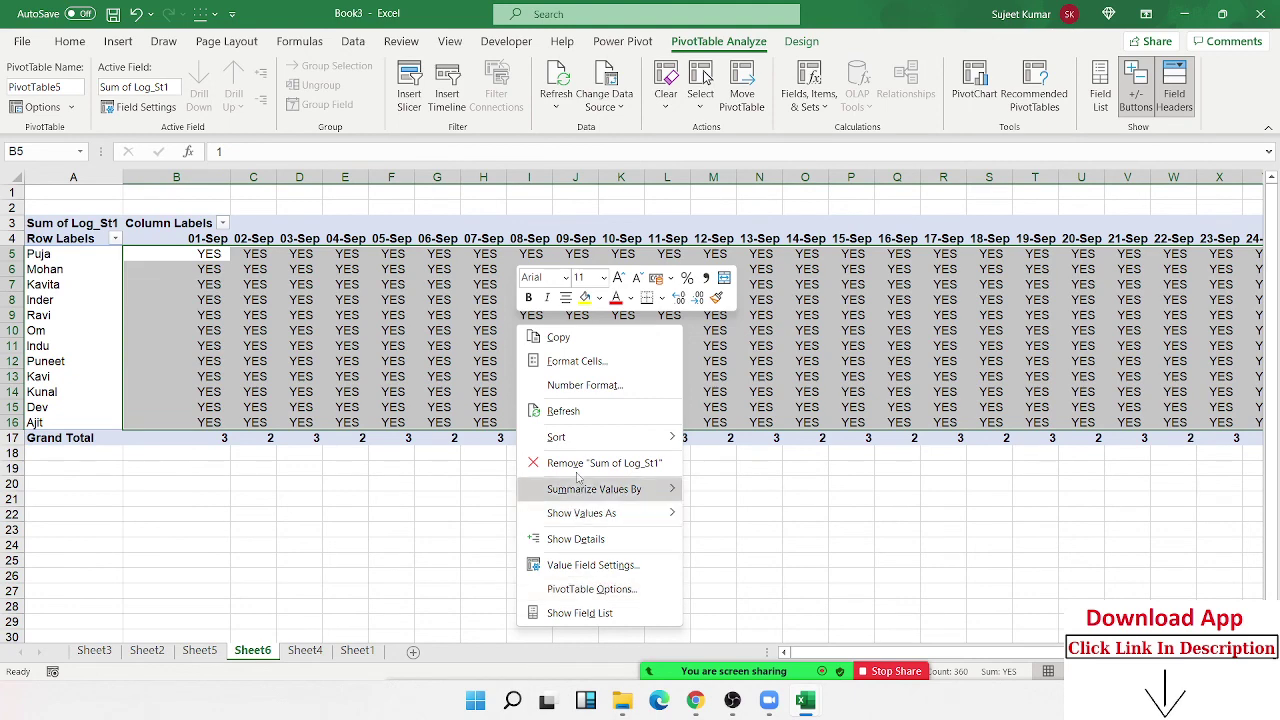
pyautogui.click(575, 362)
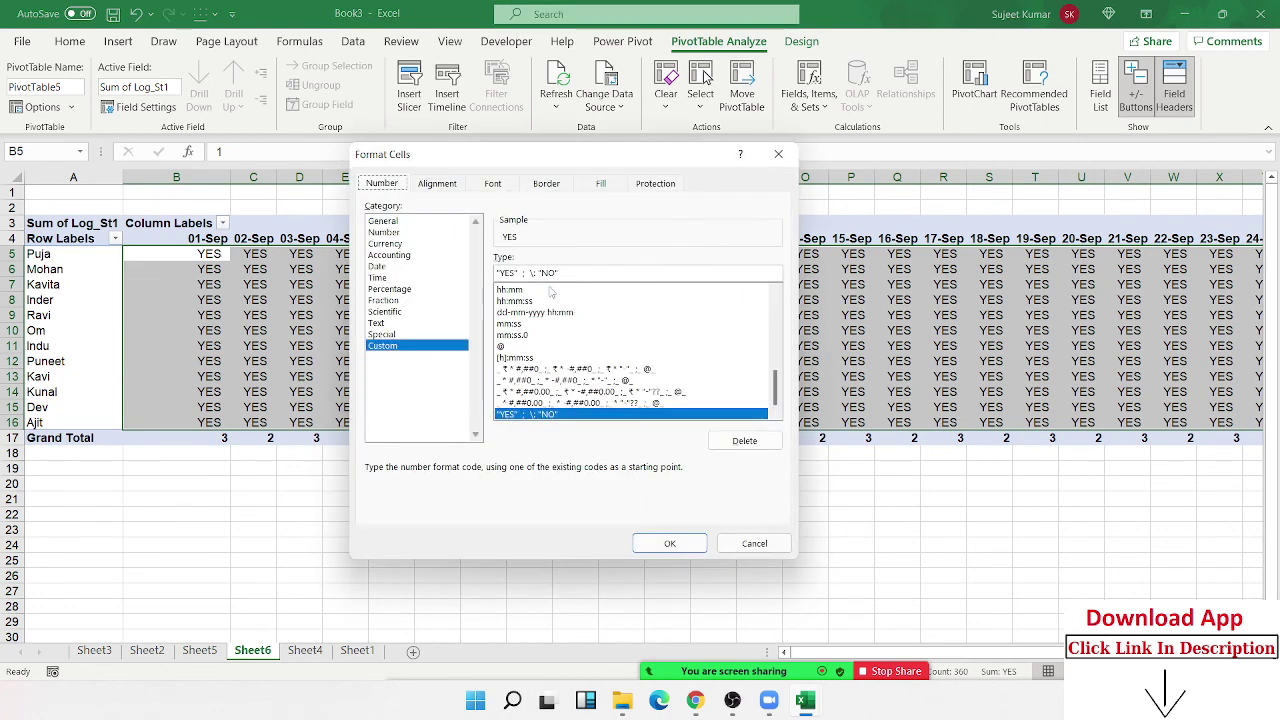
pyautogui.press('Delete')
pyautogui.press('Delete')
pyautogui.press('Delete')
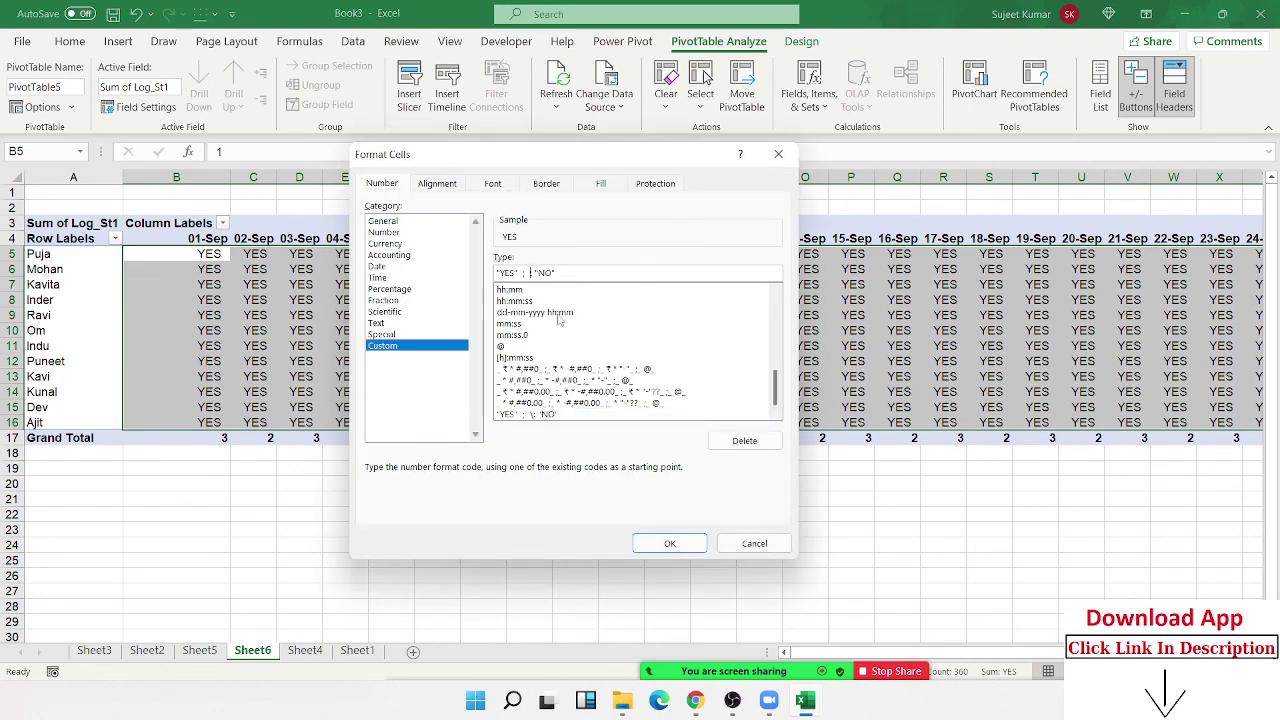
pyautogui.write(';')
pyautogui.click(645, 545)
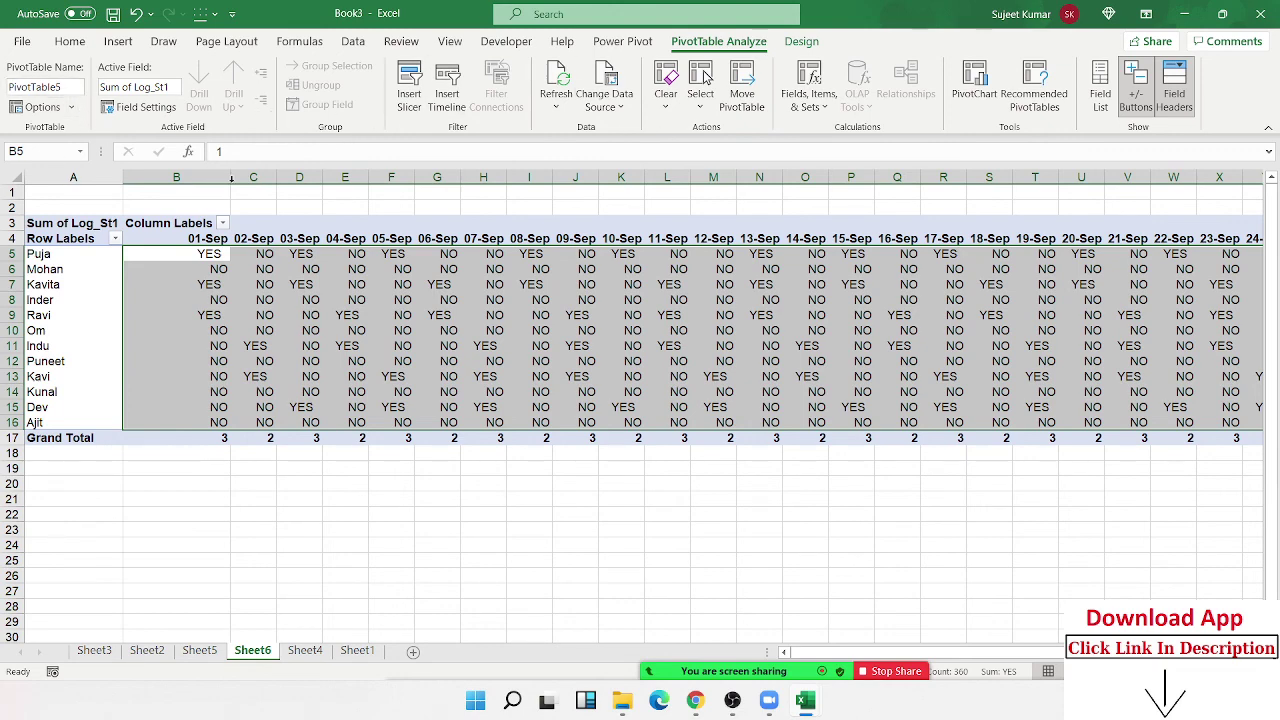
pyautogui.rightClick(323, 306)
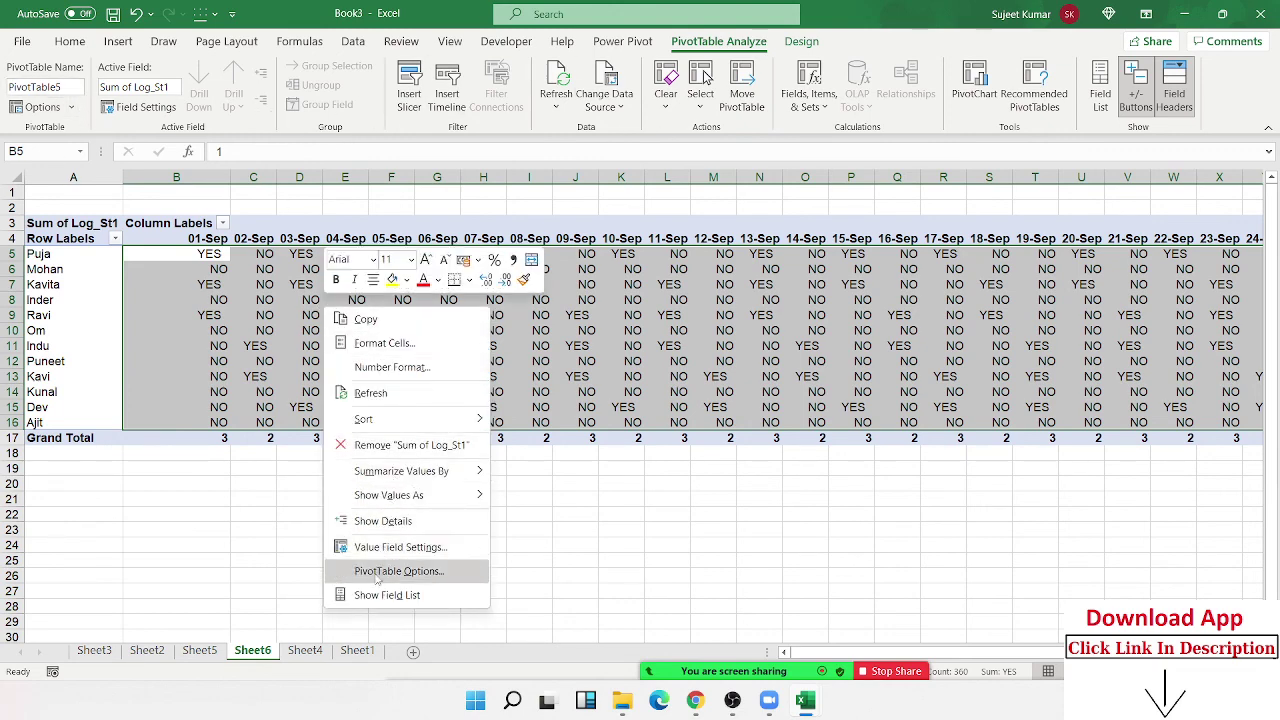
pyautogui.click(380, 345)
pyautogui.moveTo(378, 139); pyautogui.dragTo(710, 119)
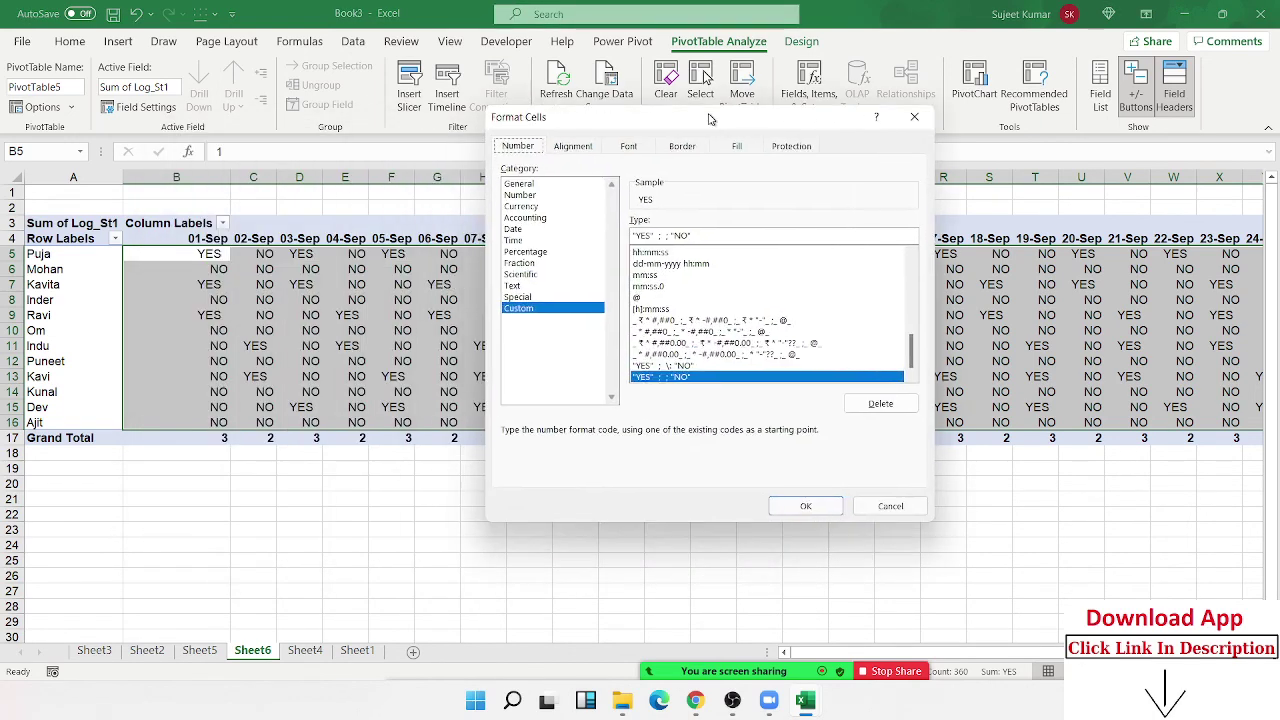
pyautogui.doubleClick(645, 235)
pyautogui.click(660, 235)
pyautogui.doubleClick(680, 235)
pyautogui.click(664, 236)
pyautogui.hotkey('shift', 'Left')
pyautogui.hotkey('shift', 'Left')
pyautogui.hotkey('shift', 'Left')
pyautogui.click(805, 506)
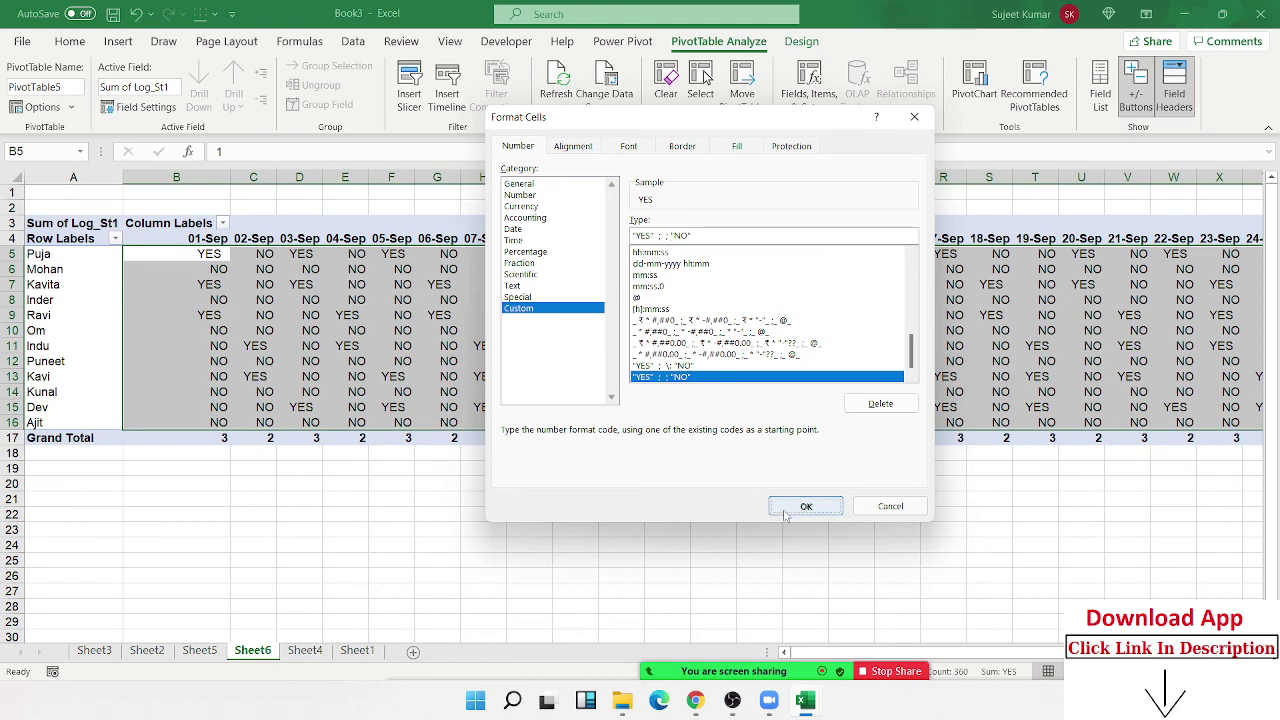
pyautogui.click(580, 361)
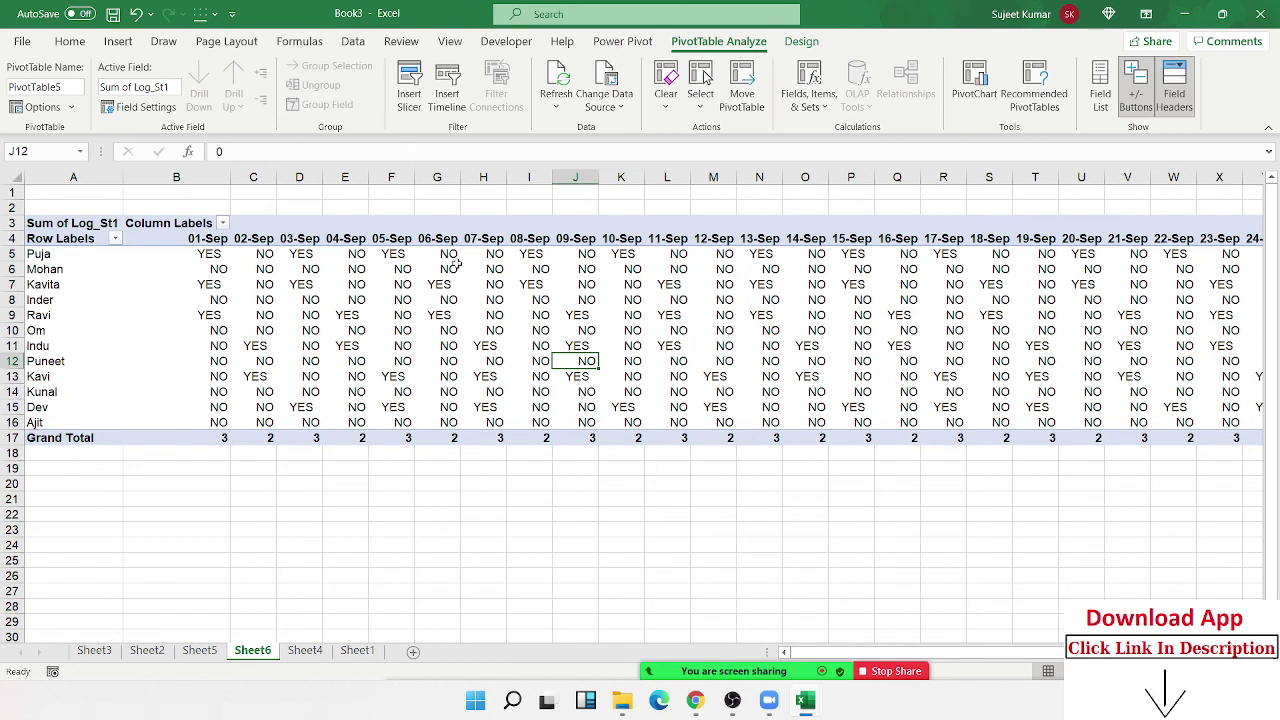
pyautogui.click(214, 151)
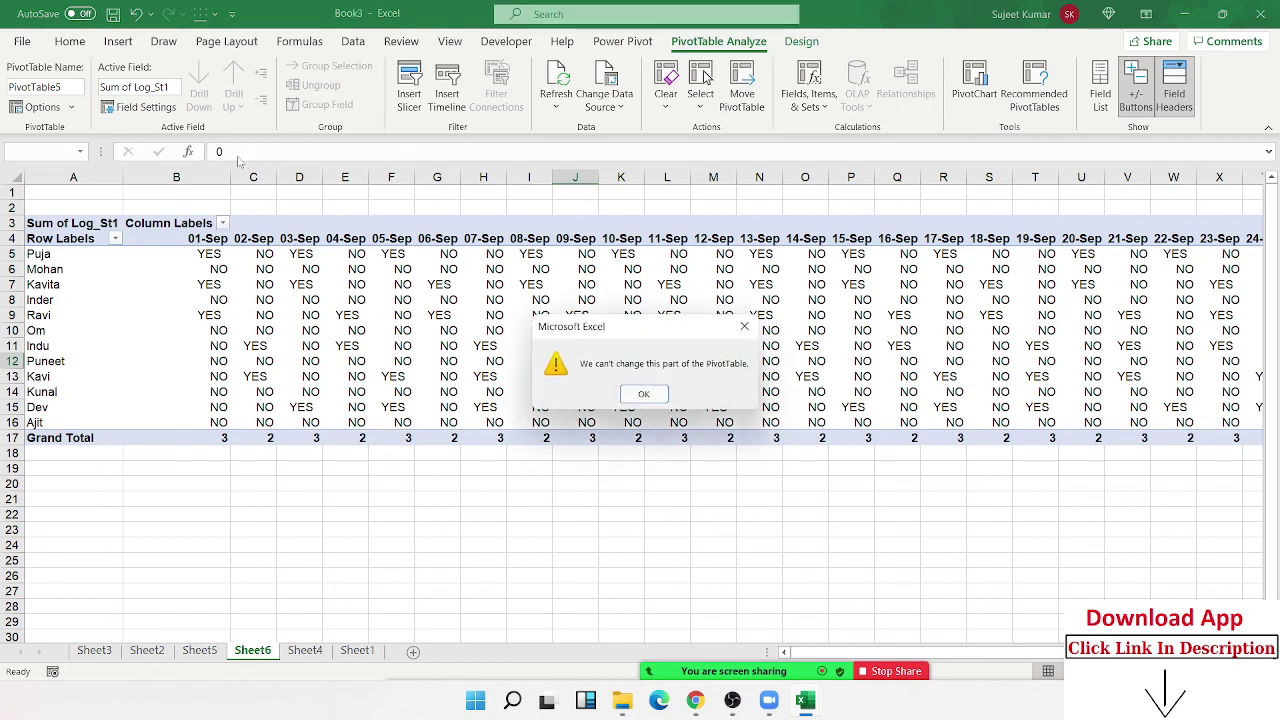
pyautogui.click(644, 394)
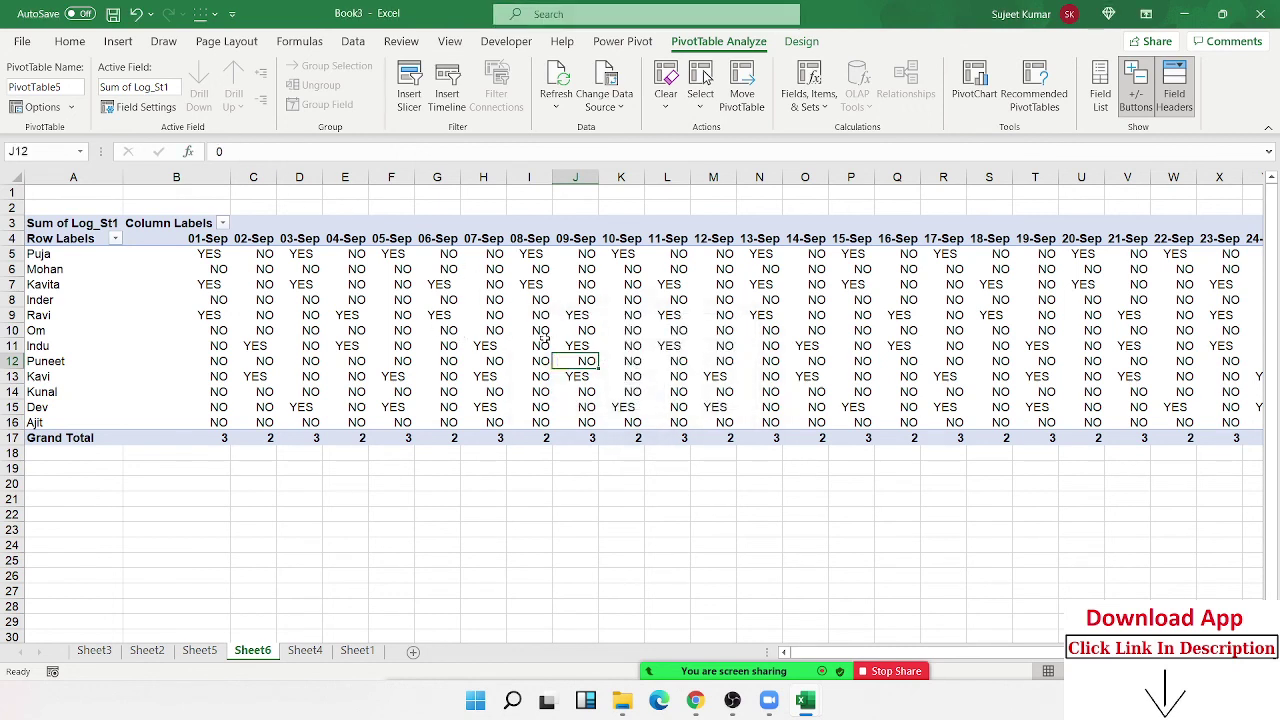
pyautogui.click(575, 345)
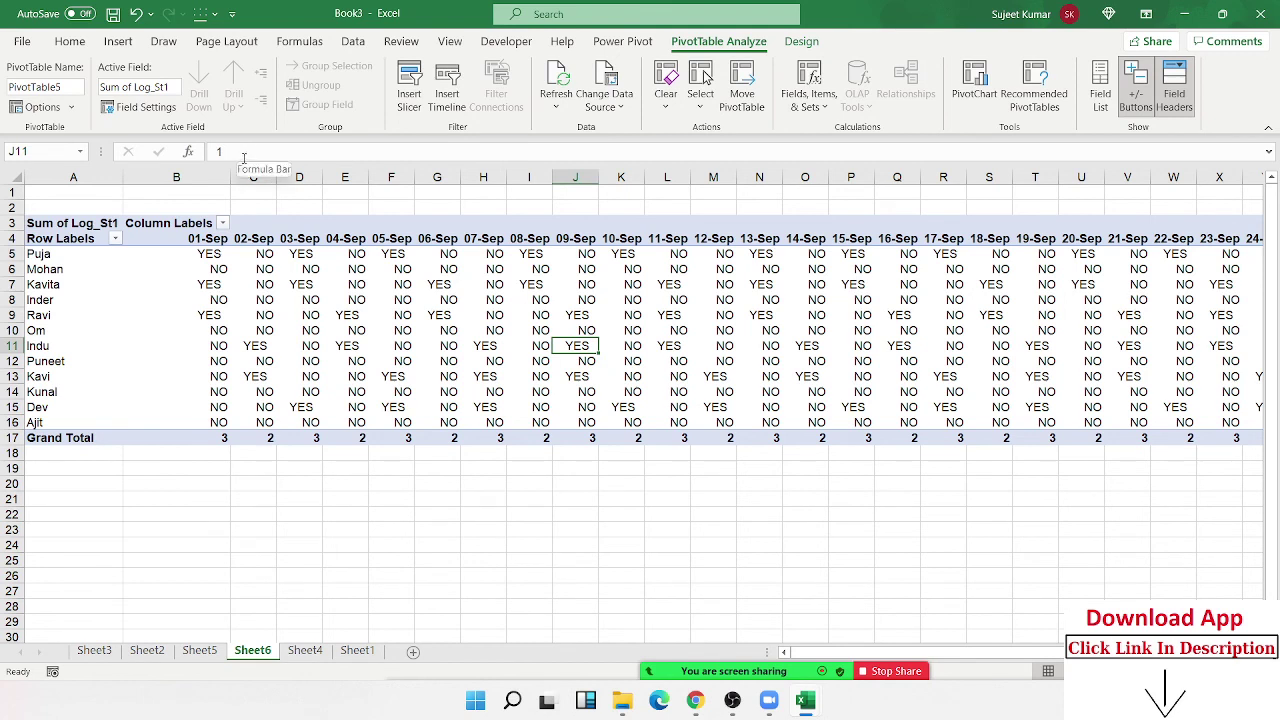